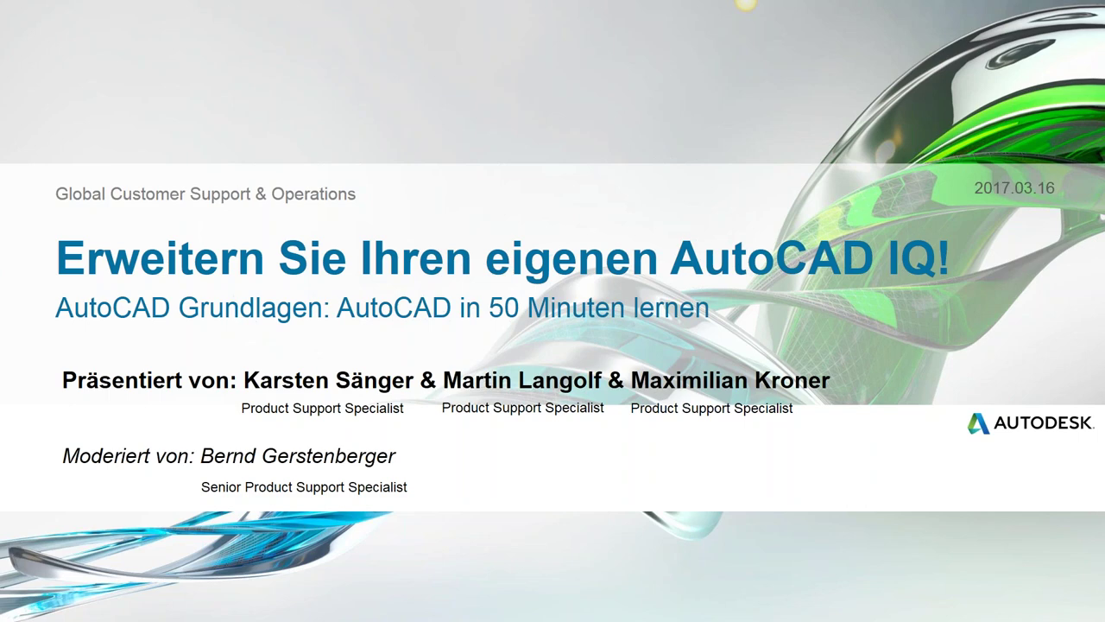
- Advance the slideshow past 'Über uns' to the 'Bevor wir beginnen…' slide
{"action": "left_click", "coordinate": [848, 60]}
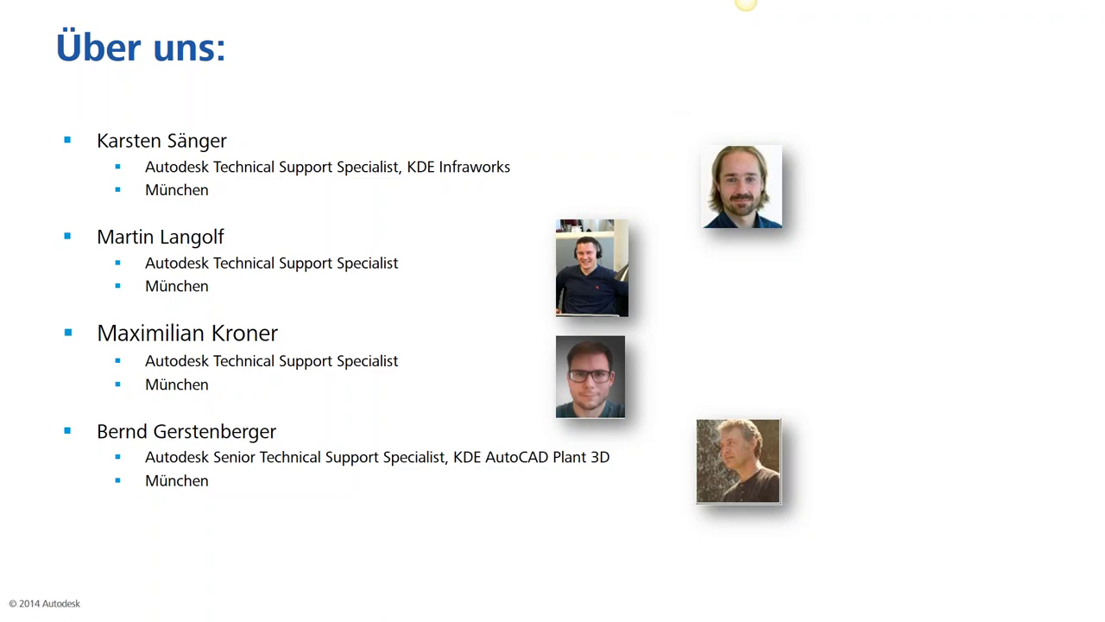
{"action": "key", "text": "Right"}
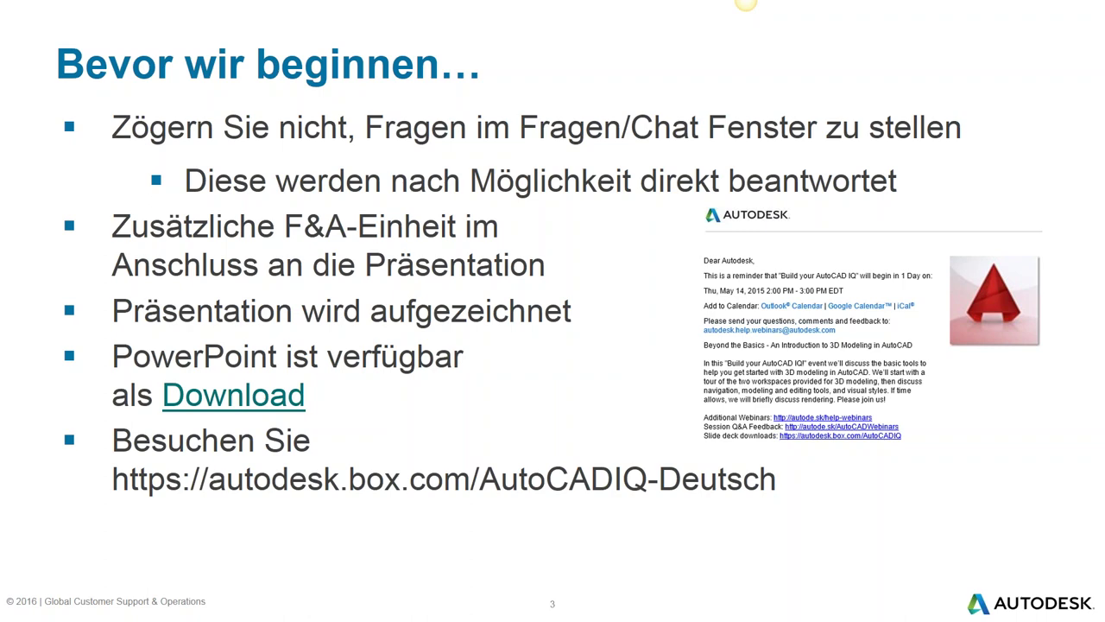
- Move on to the slide promoting the German Autodesk Community forum
{"action": "key", "text": "Right"}
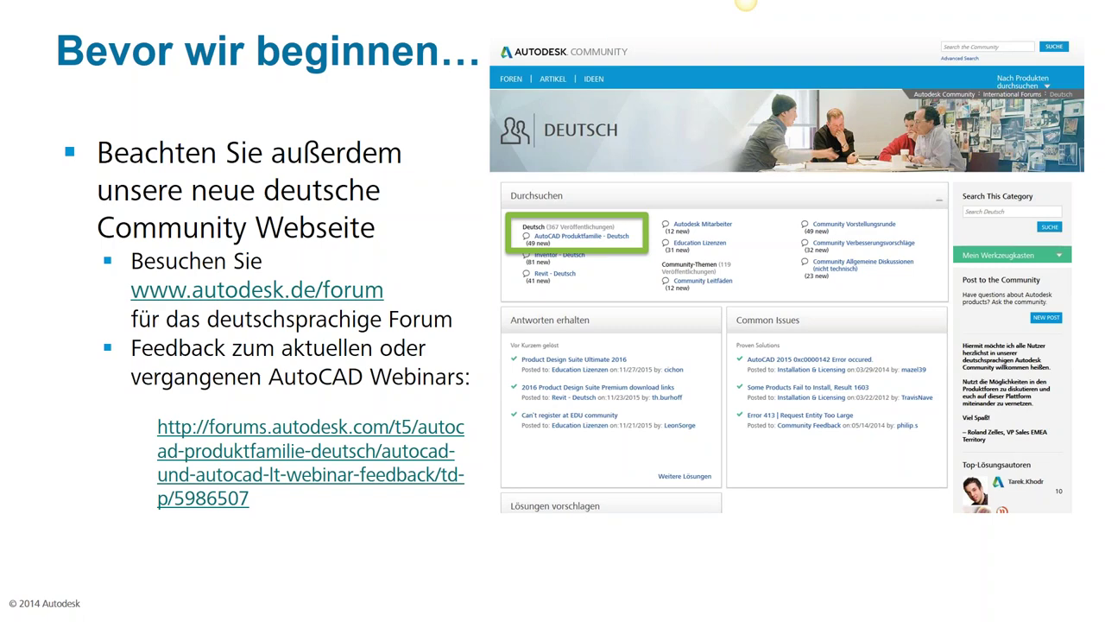
- Show slide 5, 'Willkommen zur Autodesk Help Webinar Serie!'
{"action": "key", "text": "Right"}
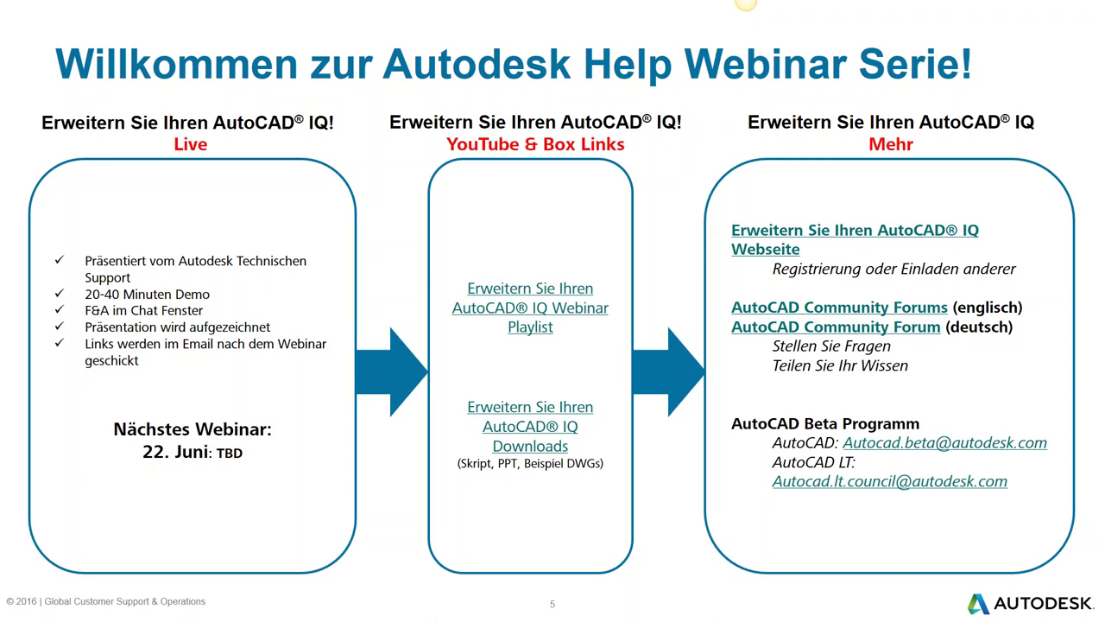
- Show slide 6, 'Autodesk Knowledge Network'
{"action": "key", "text": "Right"}
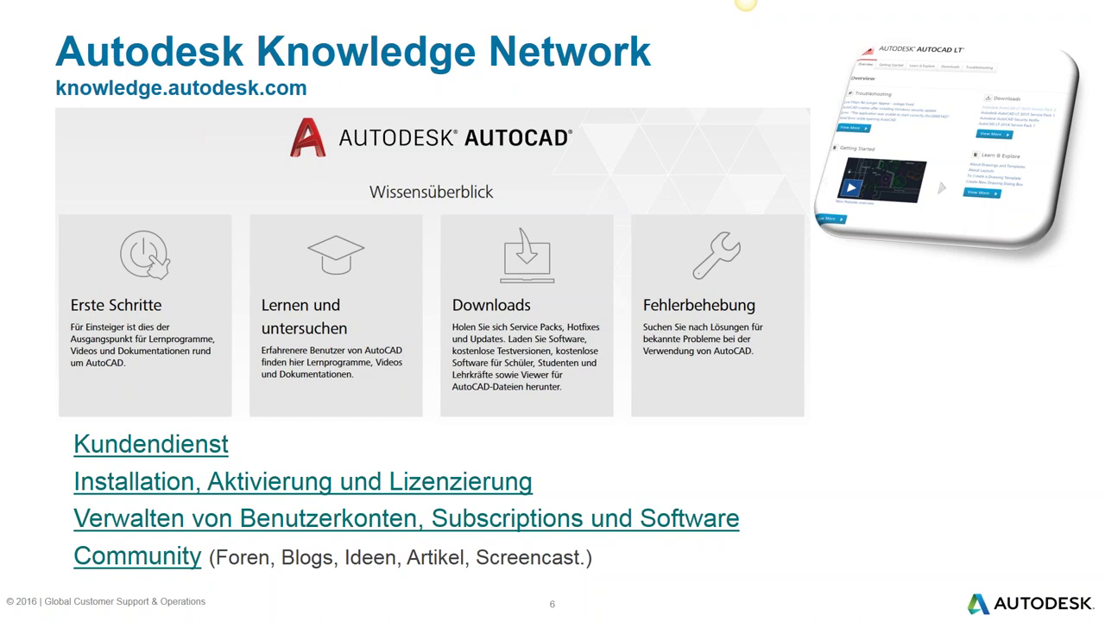
- Move past the Autodesk Answer Day slide toward the Agenda slide
{"action": "key", "text": "Right"}
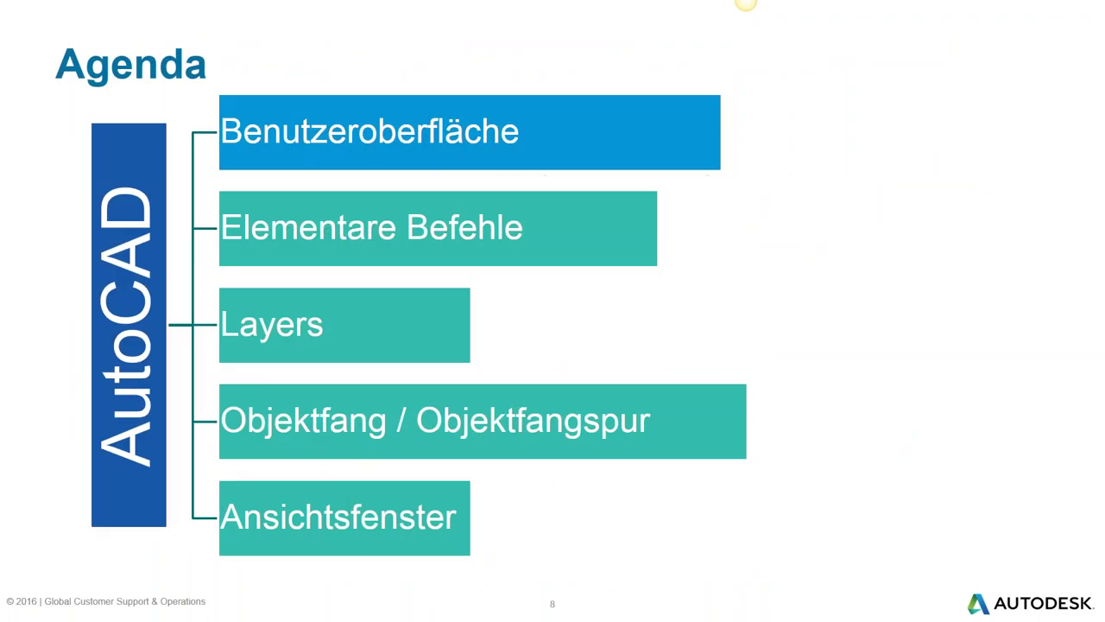
- Bring up the GoToWebinar Verify Presenter Change prompt over the Agenda slide
{"action": "left_click", "coordinate": [746, 3]}
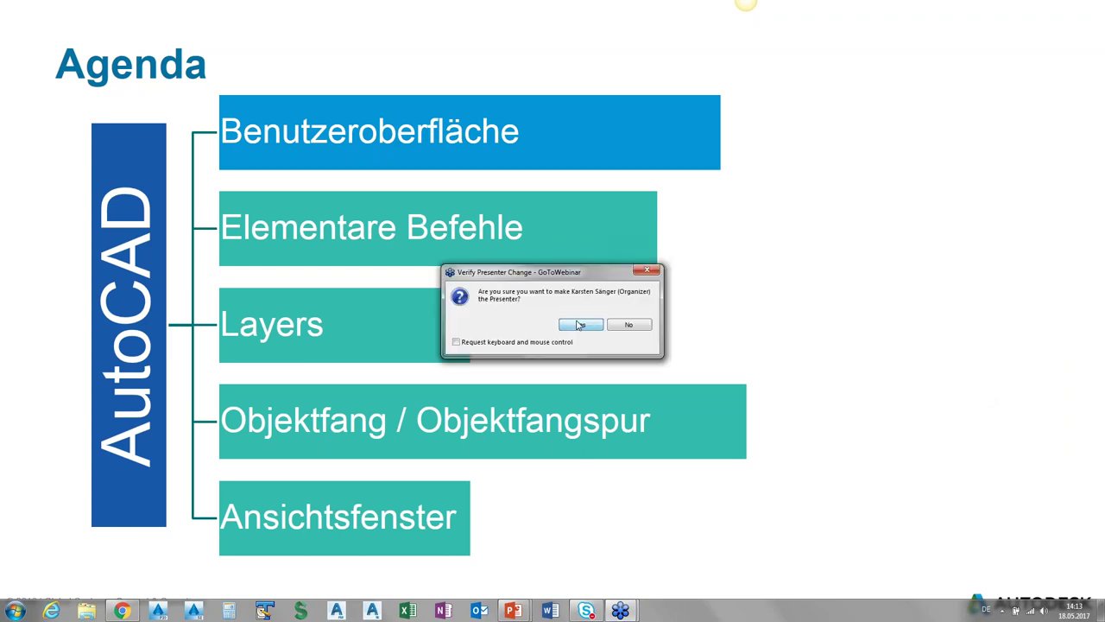
- Confirm the presenter change to the organizer and switch to AutoCAD
{"action": "left_click", "coordinate": [579, 325]}
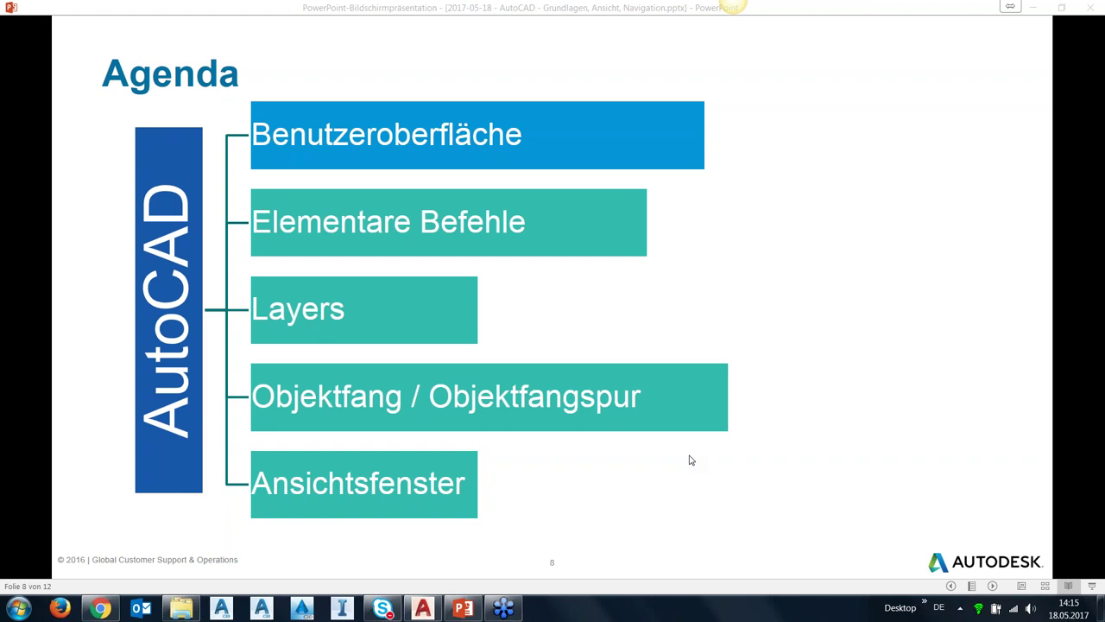
{"action": "left_click", "coordinate": [426, 609]}
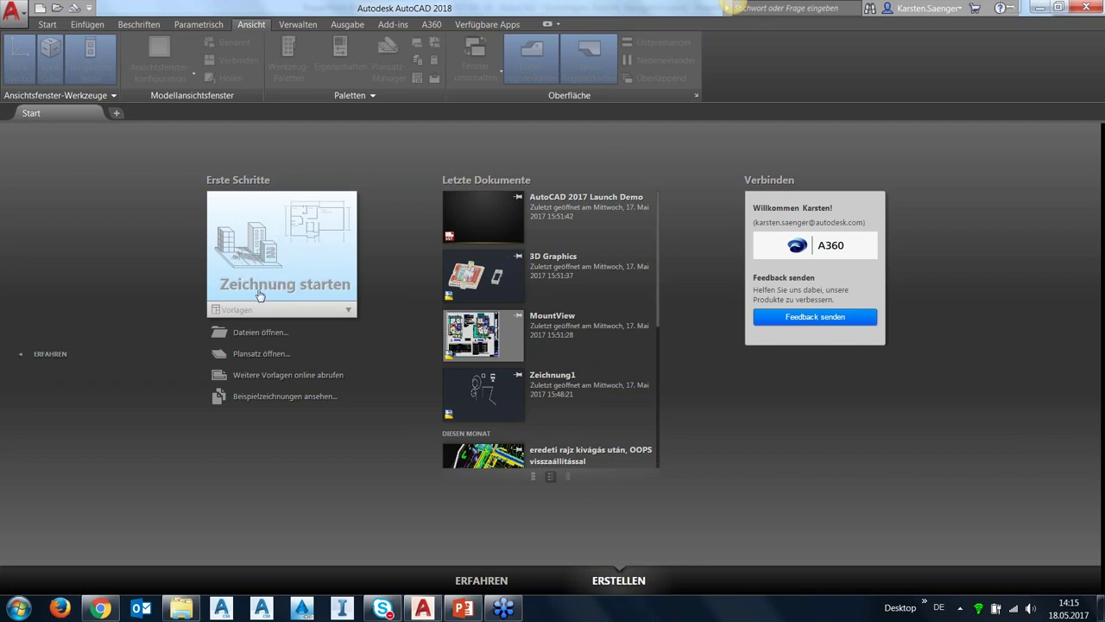
- List the .dwt templates, such as acad.dwt and acadiso.dwt, on the Start tab
{"action": "left_click", "coordinate": [349, 311]}
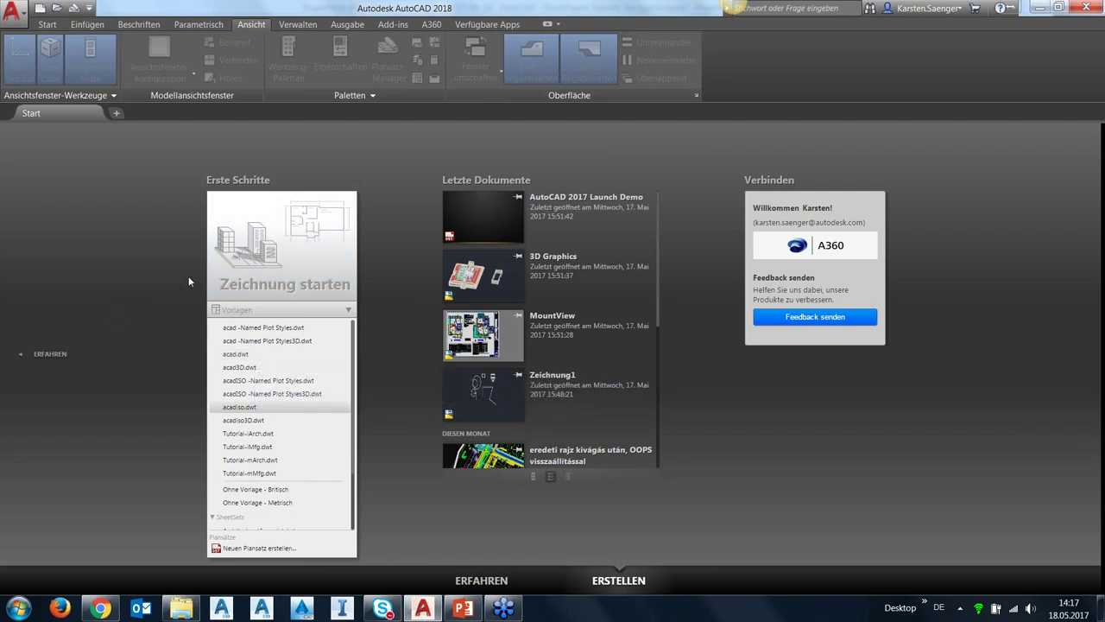
- Start blank drawing Zeichnung1 and dock the command line at the bottom, three lines tall
{"action": "left_click", "coordinate": [220, 290]}
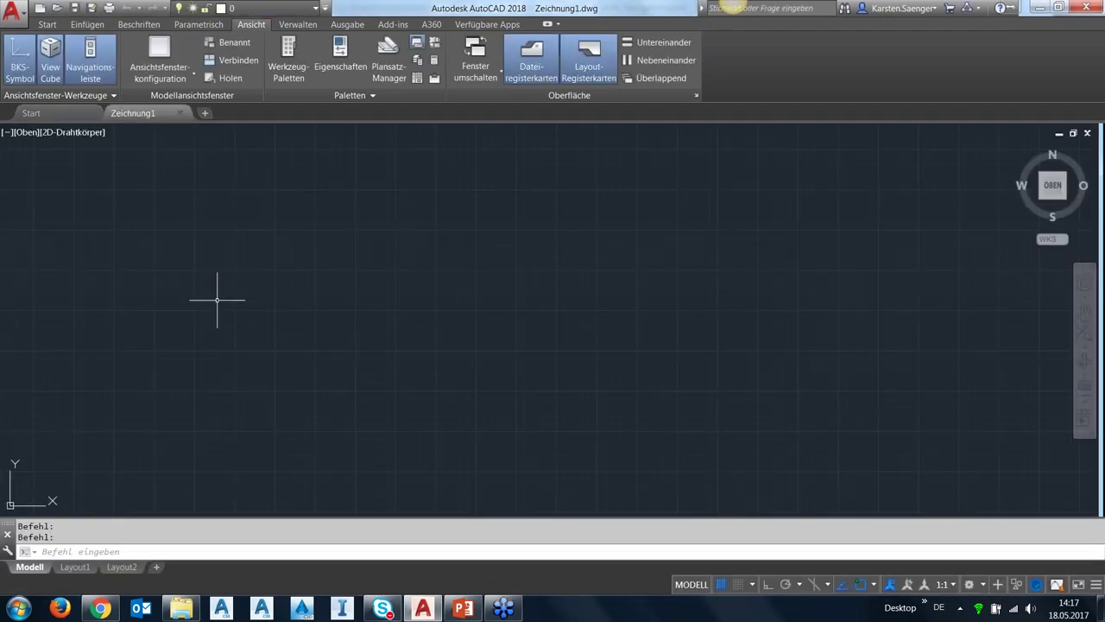
{"action": "left_click", "coordinate": [9, 528]}
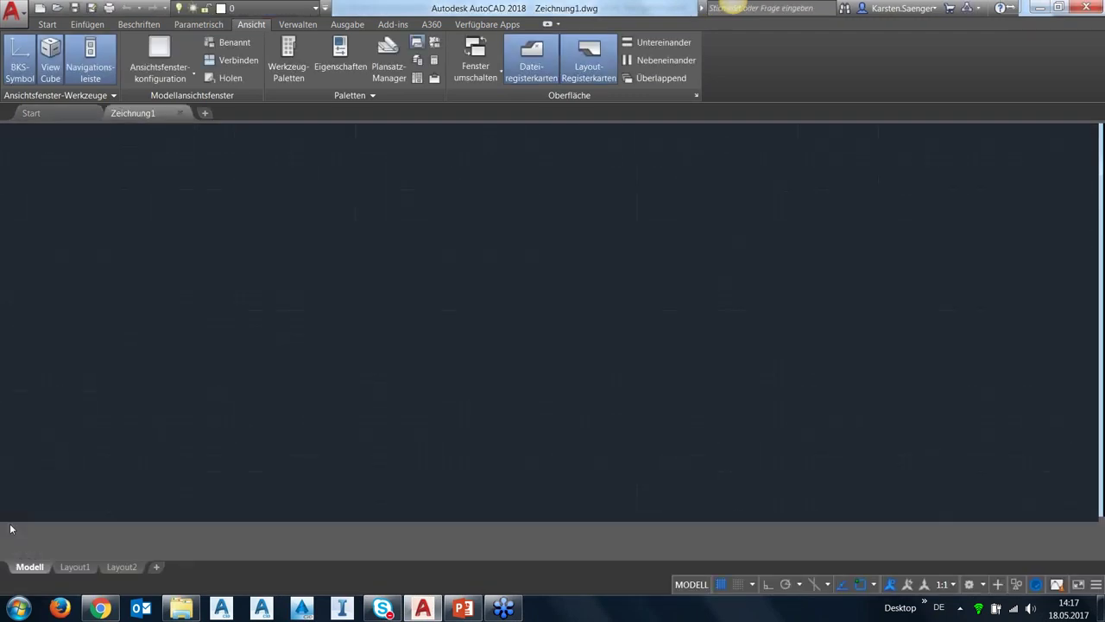
{"action": "mouse_move", "coordinate": [9, 528]}
{"action": "left_mouse_down"}
{"action": "mouse_move", "coordinate": [283, 424]}
{"action": "mouse_move", "coordinate": [290, 442]}
{"action": "left_mouse_up"}
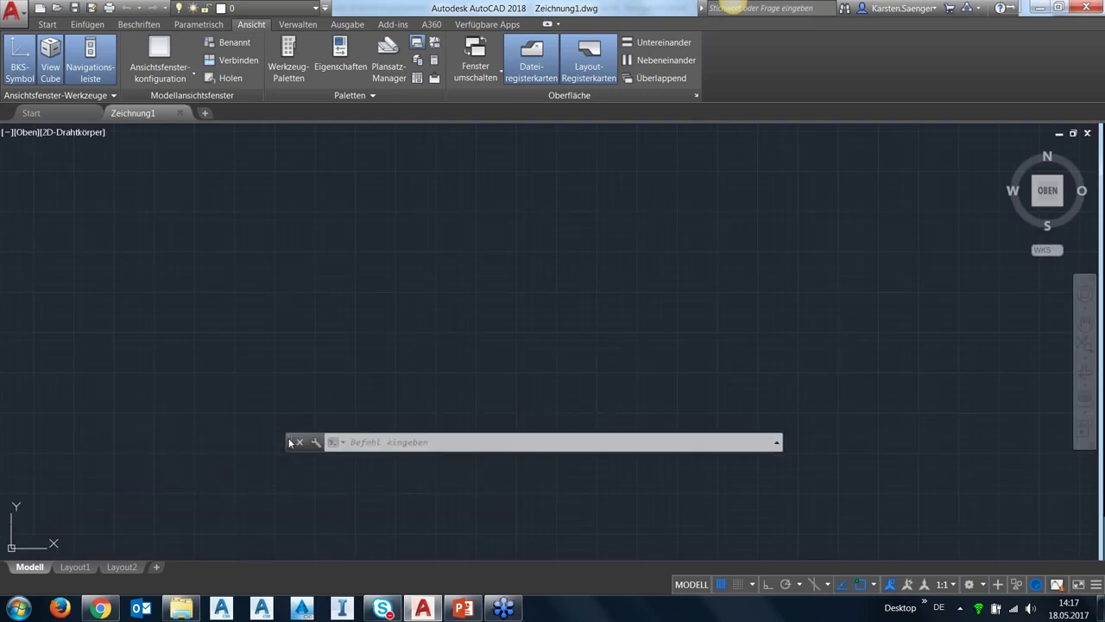
{"action": "left_click_drag", "start_coordinate": [290, 442], "coordinate": [287, 474]}
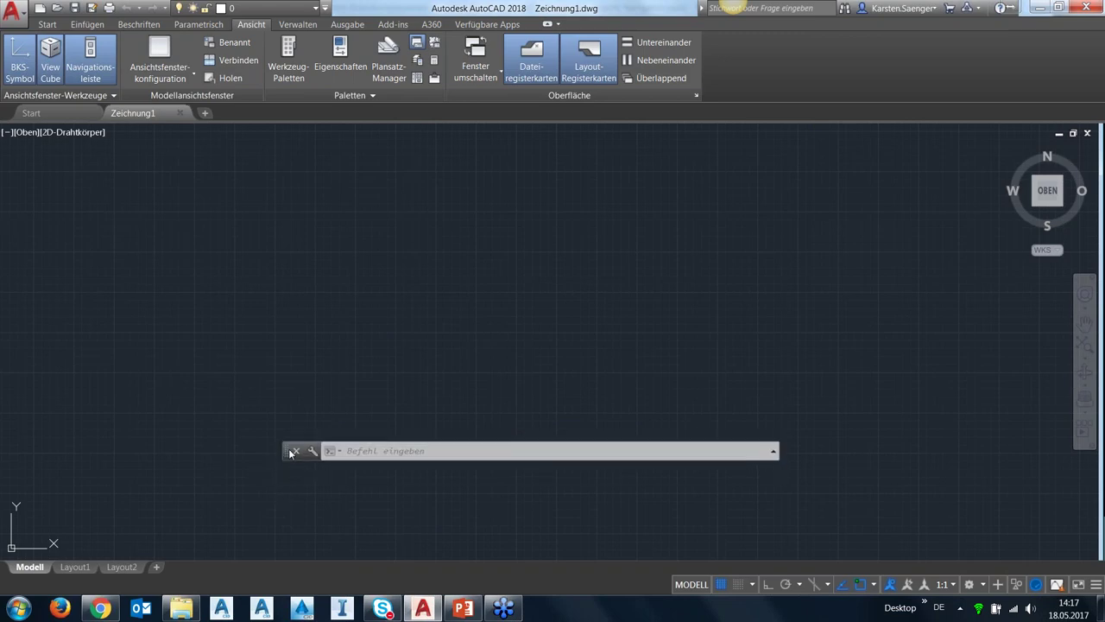
{"action": "mouse_move", "coordinate": [291, 471]}
{"action": "left_mouse_down"}
{"action": "mouse_move", "coordinate": [251, 398]}
{"action": "mouse_move", "coordinate": [291, 459]}
{"action": "left_mouse_up"}
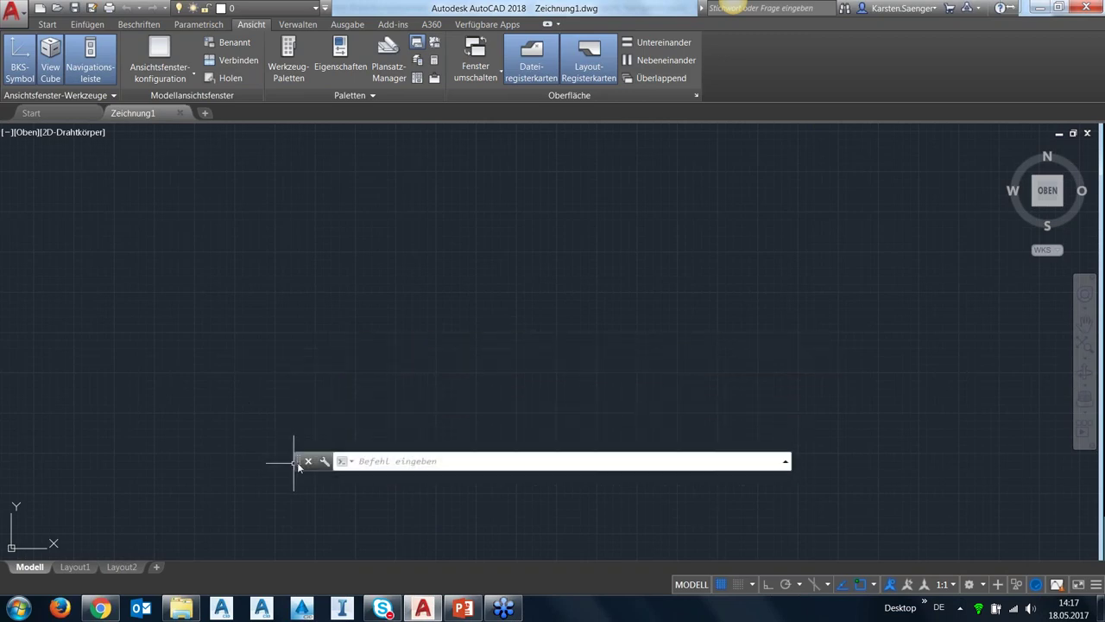
{"action": "mouse_move", "coordinate": [291, 459]}
{"action": "left_mouse_down"}
{"action": "mouse_move", "coordinate": [328, 512]}
{"action": "mouse_move", "coordinate": [319, 561]}
{"action": "left_mouse_up"}
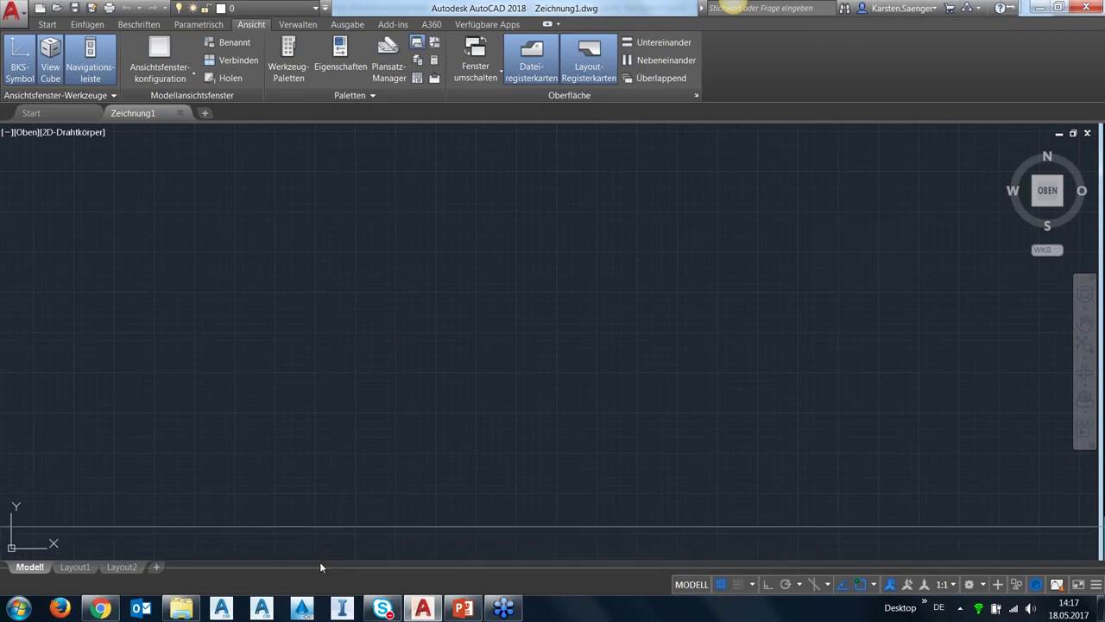
{"action": "left_click_drag", "start_coordinate": [319, 562], "coordinate": [319, 555]}
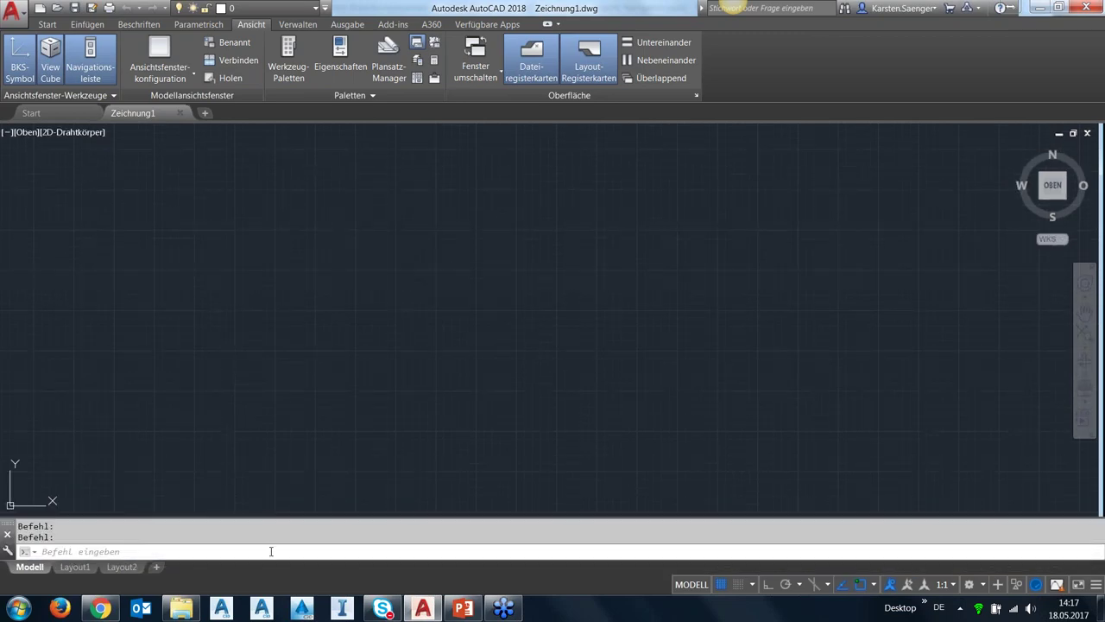
{"action": "left_click_drag", "start_coordinate": [295, 516], "coordinate": [297, 499]}
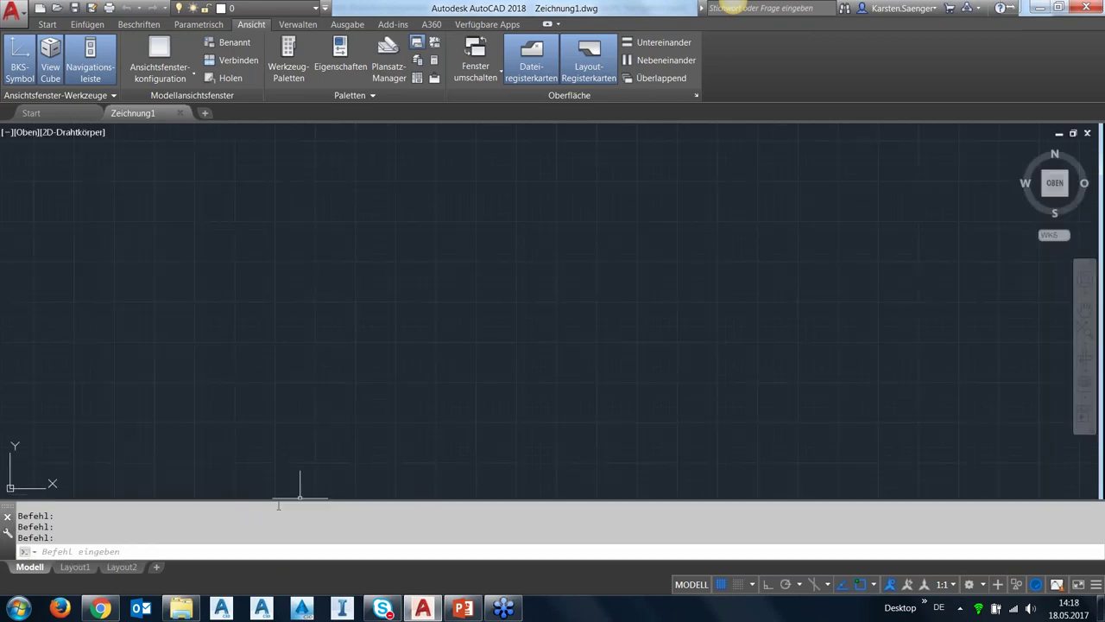
- Enter qp, then start and cancel a MOVE command at the command line
{"action": "left_click", "coordinate": [246, 554]}
{"action": "type", "text": "qp"}
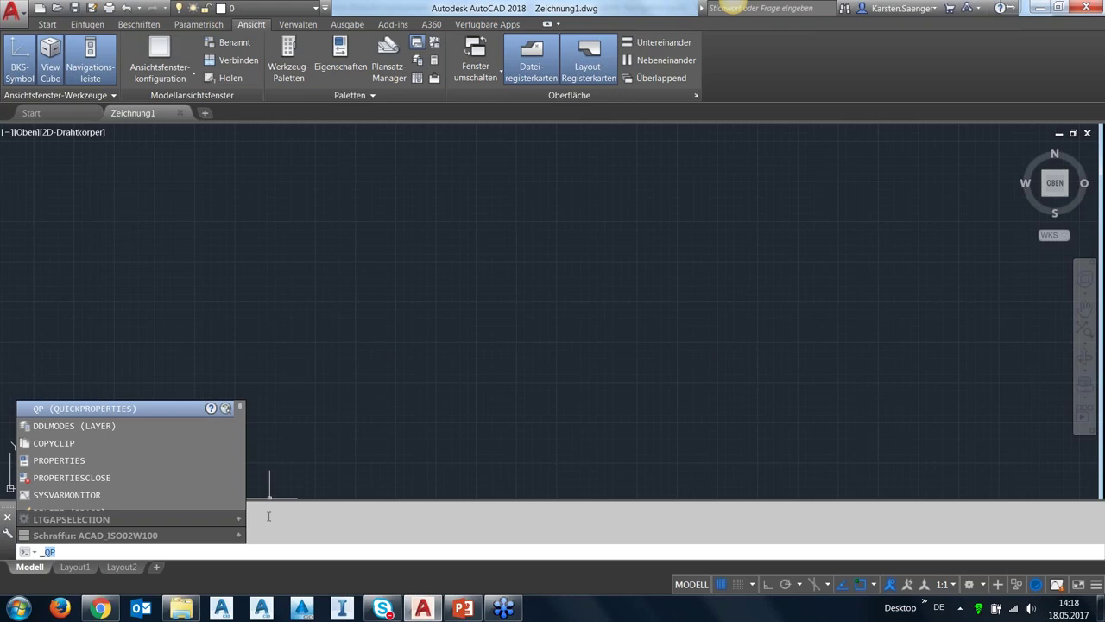
{"action": "type", "text": "MOVE"}
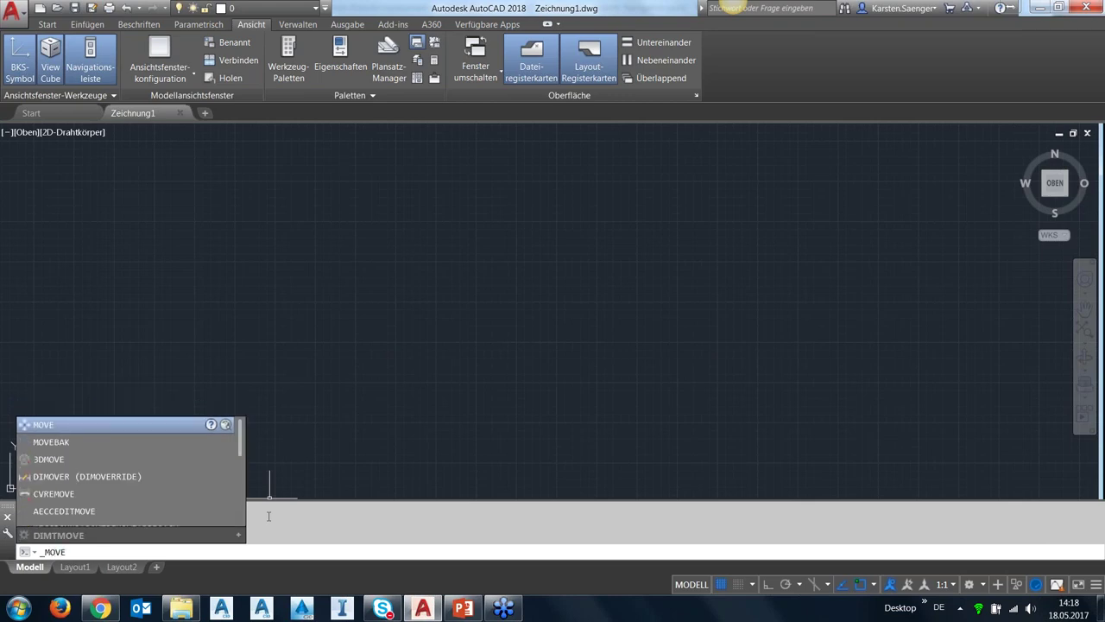
{"action": "key", "text": "Return"}
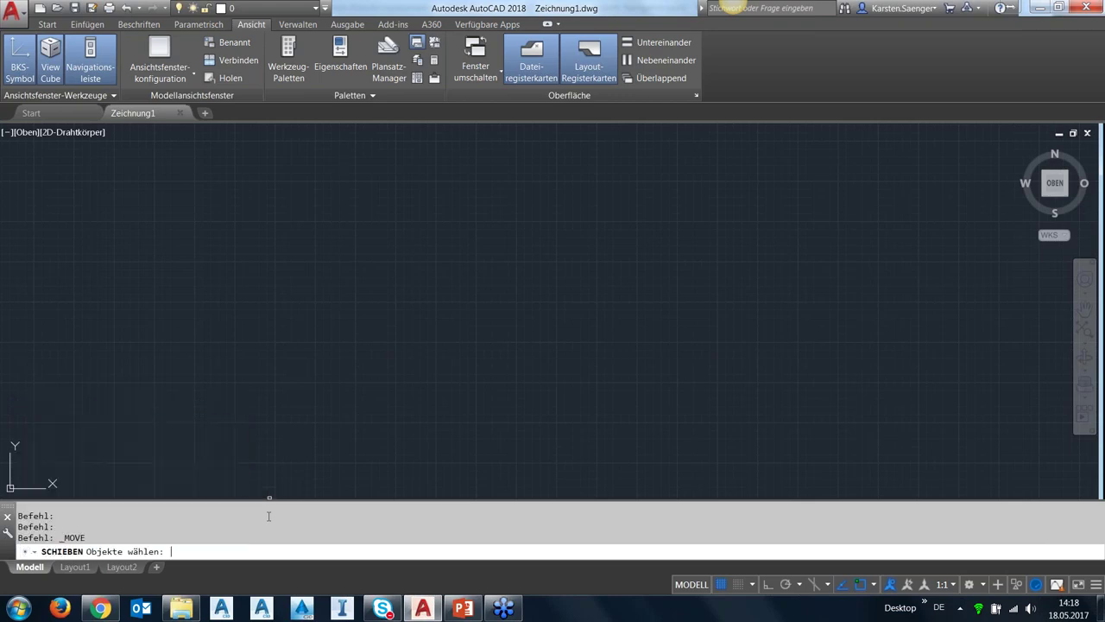
{"action": "key", "text": "Escape"}
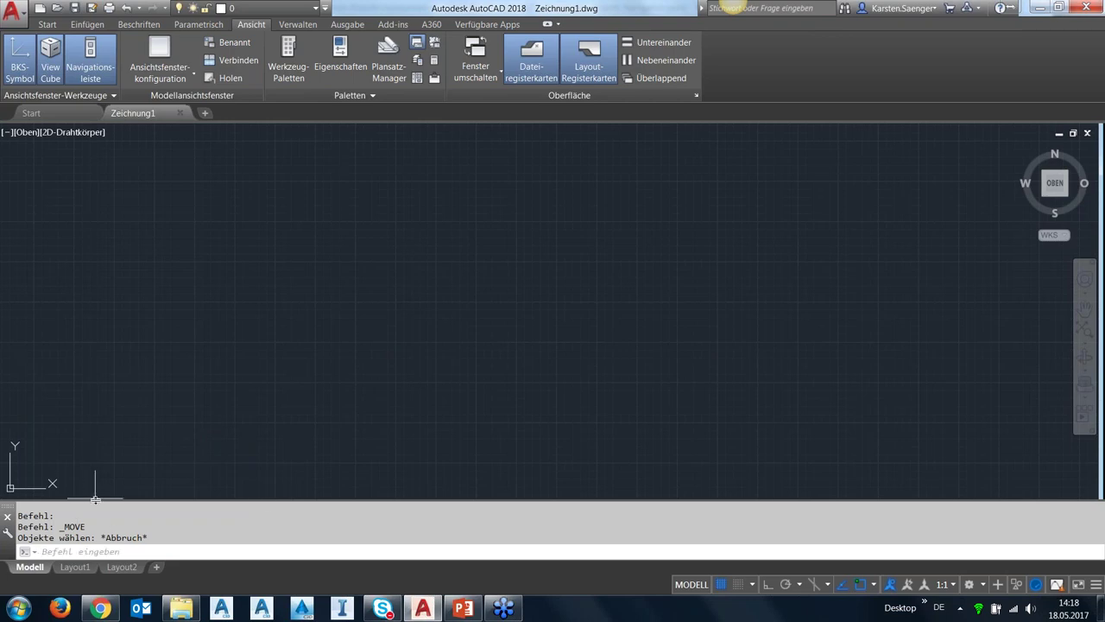
- Shrink the command history area so the drawing area grows
{"action": "left_click_drag", "start_coordinate": [96, 501], "coordinate": [96, 419]}
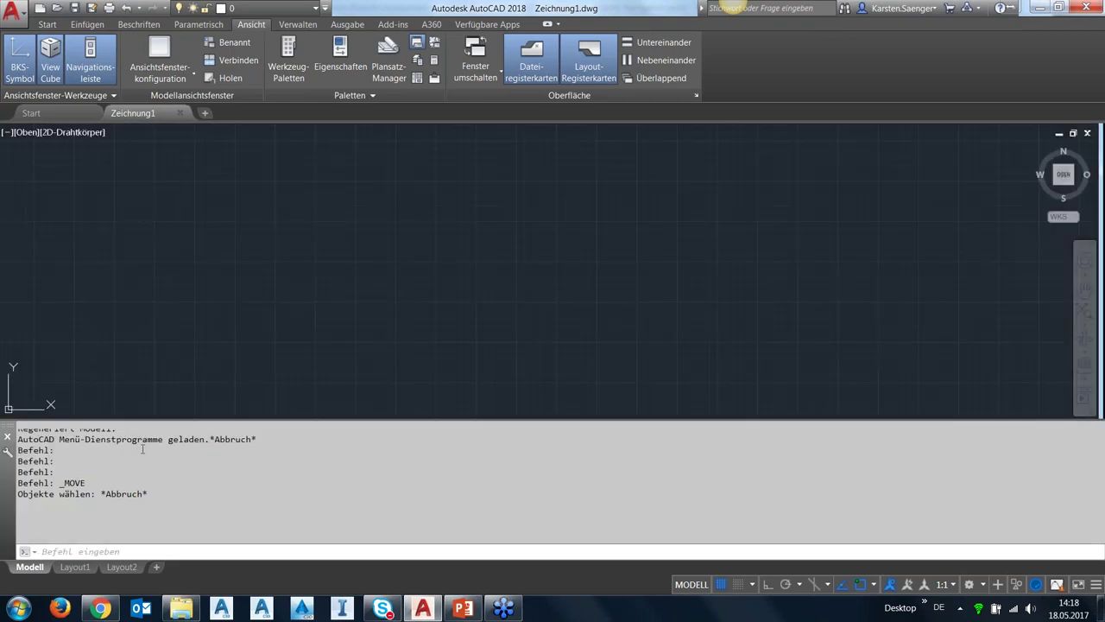
{"action": "left_click_drag", "start_coordinate": [138, 420], "coordinate": [138, 467]}
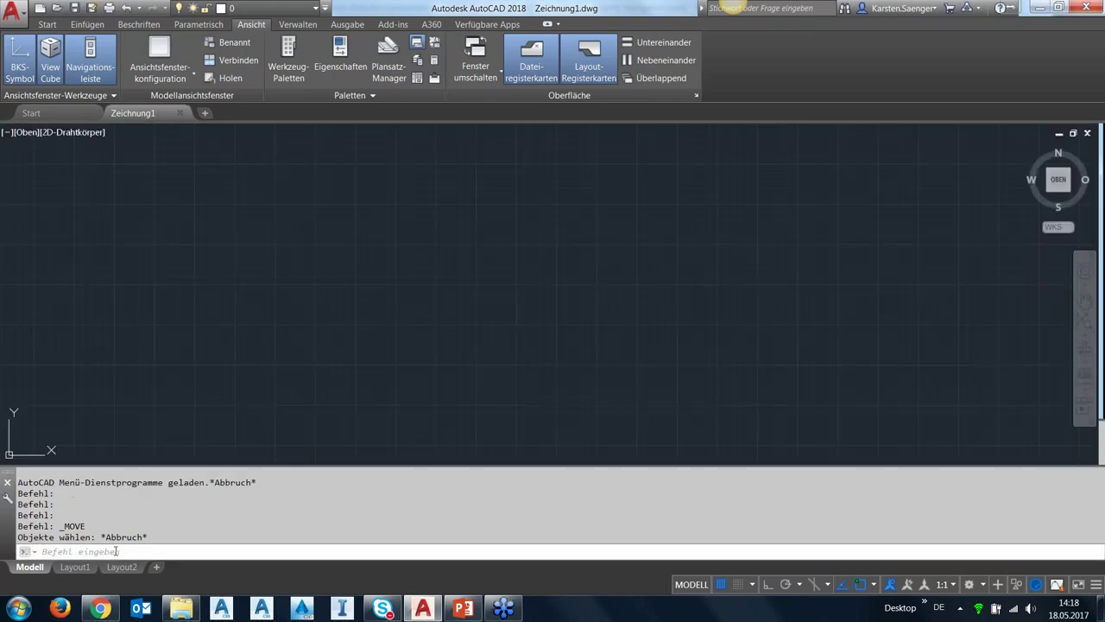
{"action": "left_click", "coordinate": [128, 550]}
- Draw a diagonal line with the Line tool
{"action": "key", "text": "Up"}
{"action": "key", "text": "Escape"}
{"action": "key", "text": "Escape"}
{"action": "key", "text": "Escape"}
{"action": "left_click", "coordinate": [48, 24]}
{"action": "left_click", "coordinate": [15, 52]}
{"action": "left_click", "coordinate": [178, 337]}
{"action": "left_click", "coordinate": [257, 263]}
{"action": "key", "text": "Escape"}
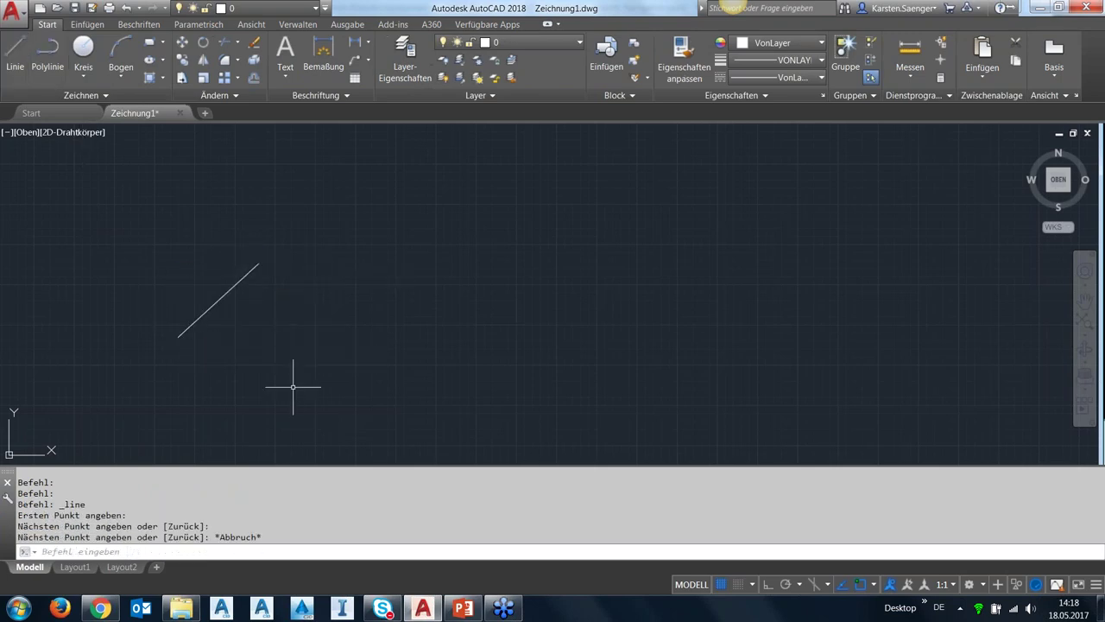
- Shift the diagonal line to the right using _move
{"action": "type", "text": "_move"}
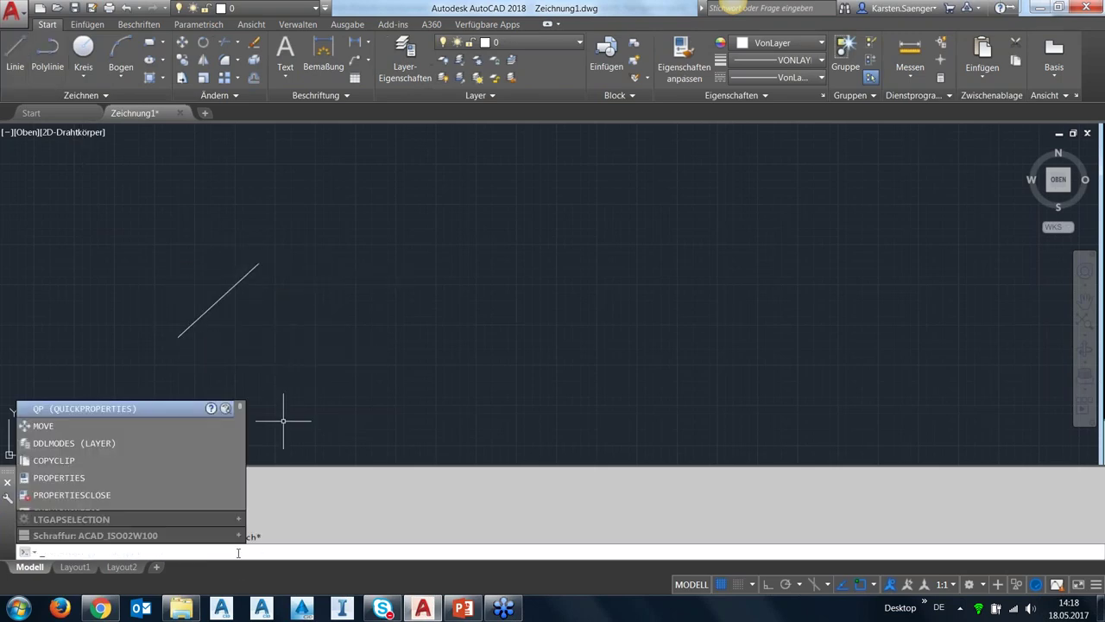
{"action": "key", "text": "Return"}
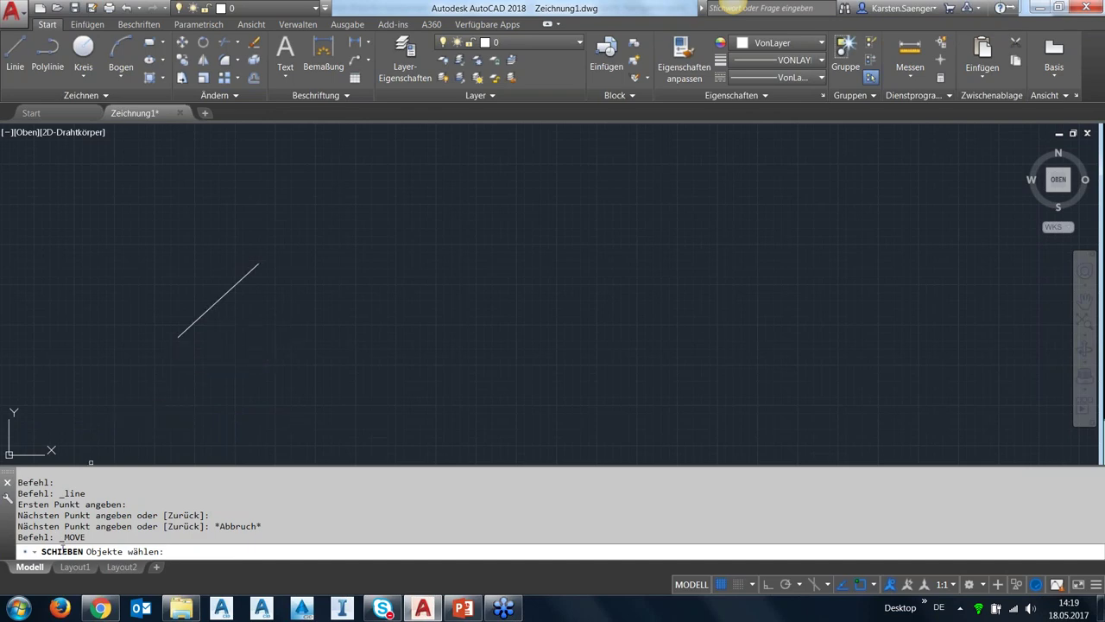
{"action": "left_click", "coordinate": [228, 303]}
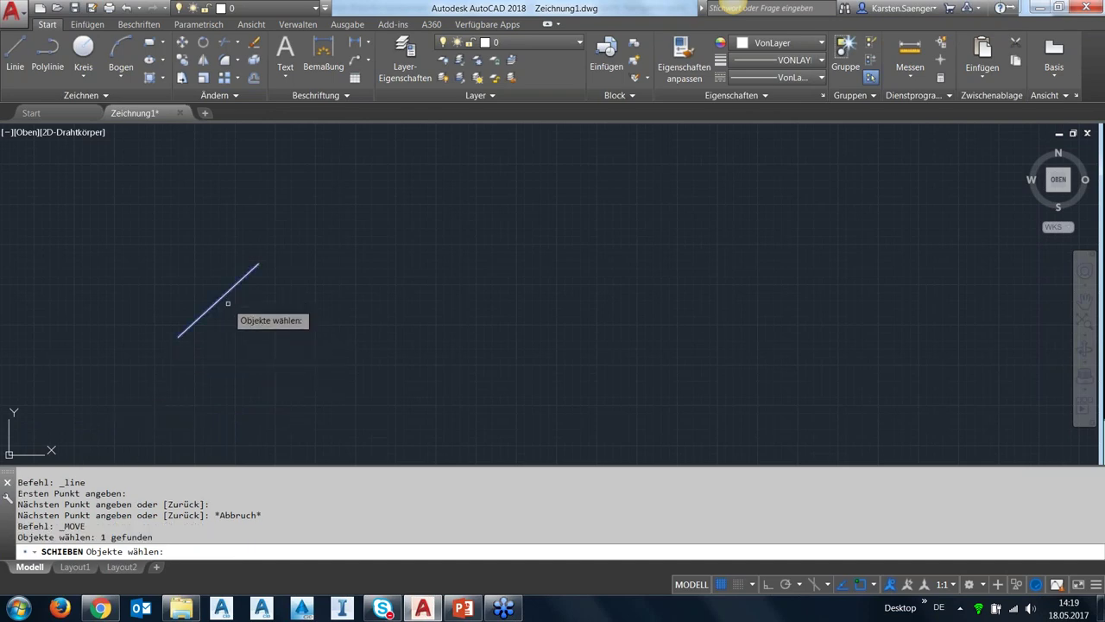
{"action": "key", "text": "Return"}
{"action": "left_click", "coordinate": [208, 343]}
{"action": "left_click", "coordinate": [285, 353]}
{"action": "key", "text": "Return"}
{"action": "key", "text": "Escape"}
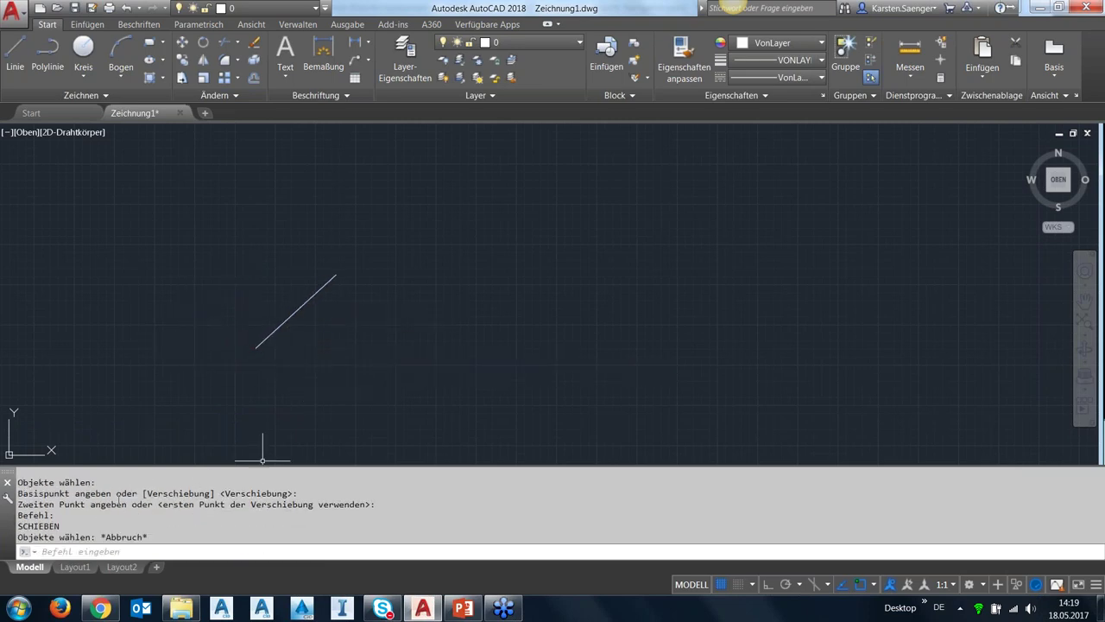
- Enlarge the command history and run ID to report X = 2379.4230, Y = 1562.1697
{"action": "left_click_drag", "start_coordinate": [60, 526], "coordinate": [17, 526]}
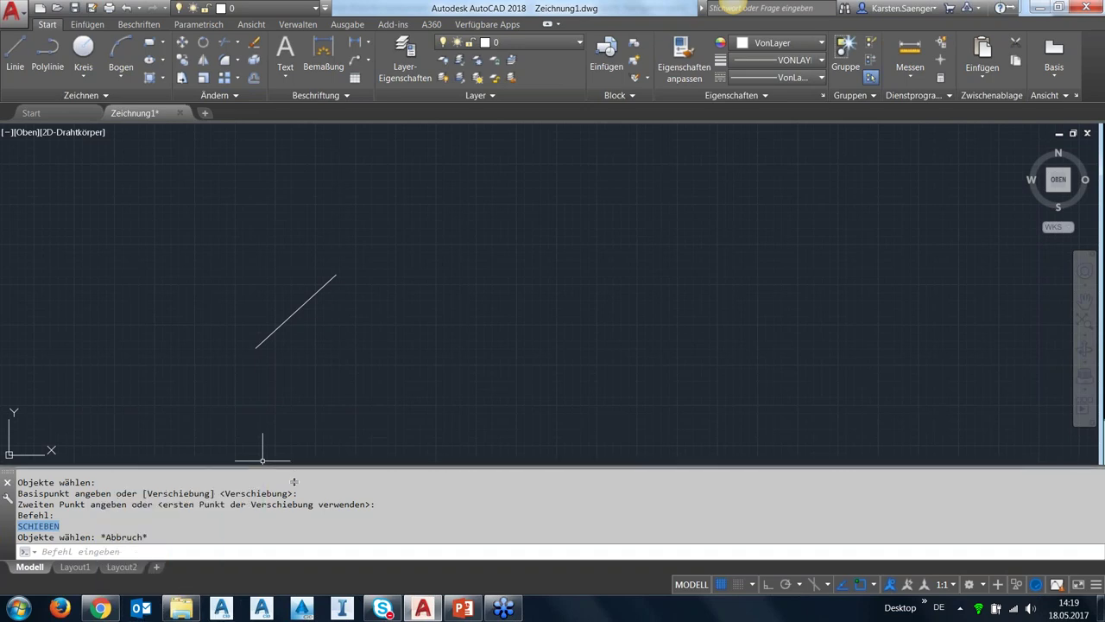
{"action": "left_click_drag", "start_coordinate": [293, 465], "coordinate": [293, 423]}
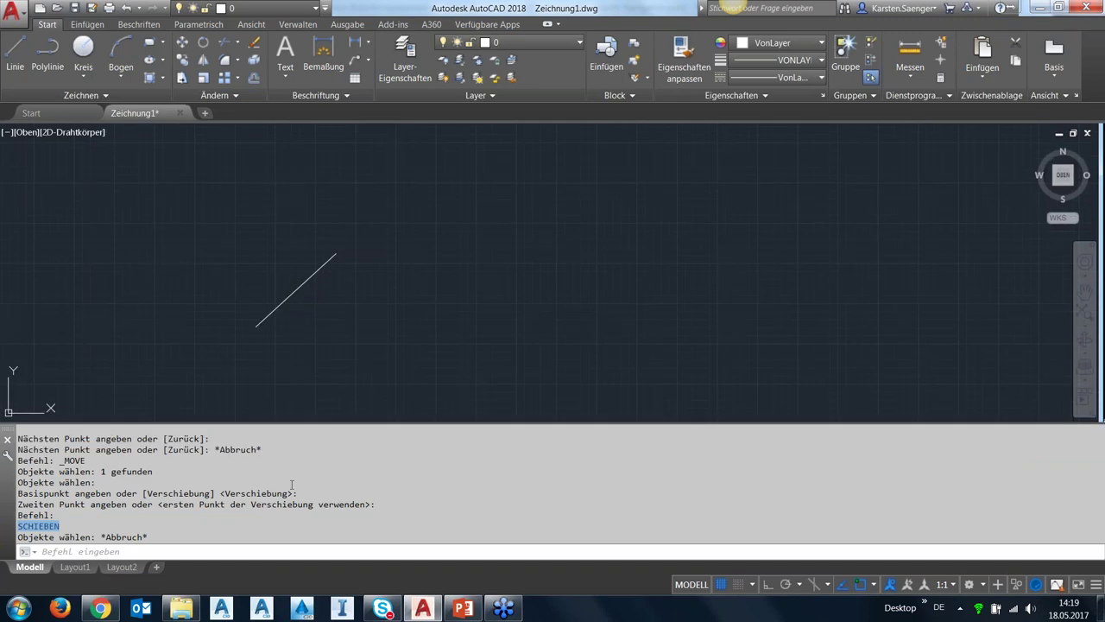
{"action": "left_click", "coordinate": [204, 551]}
{"action": "type", "text": "I"}
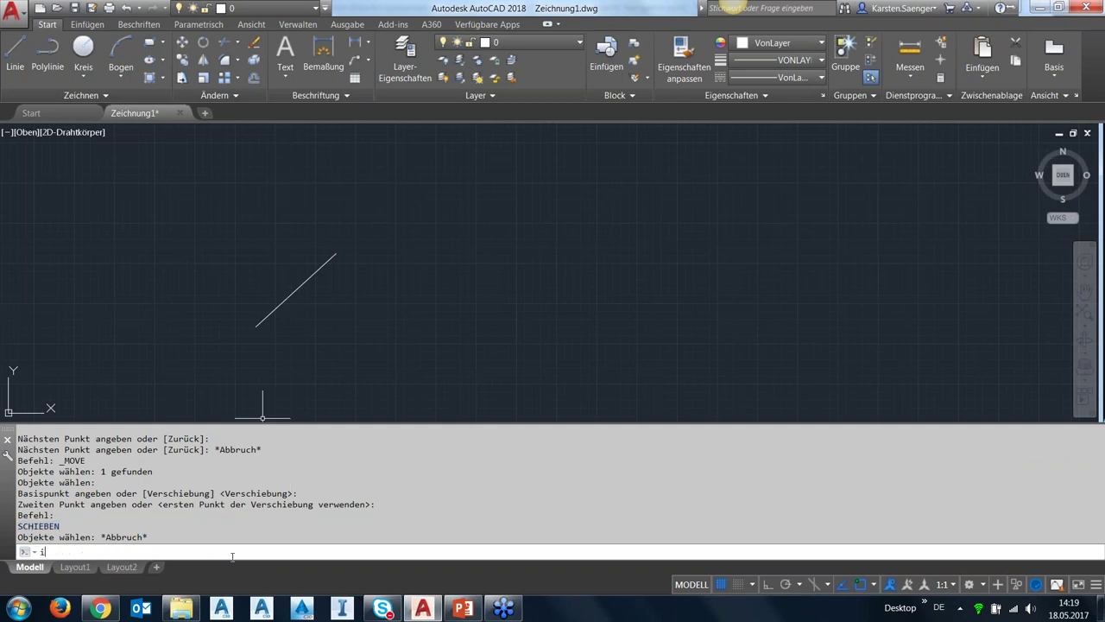
{"action": "type", "text": "D"}
{"action": "key", "text": "Return"}
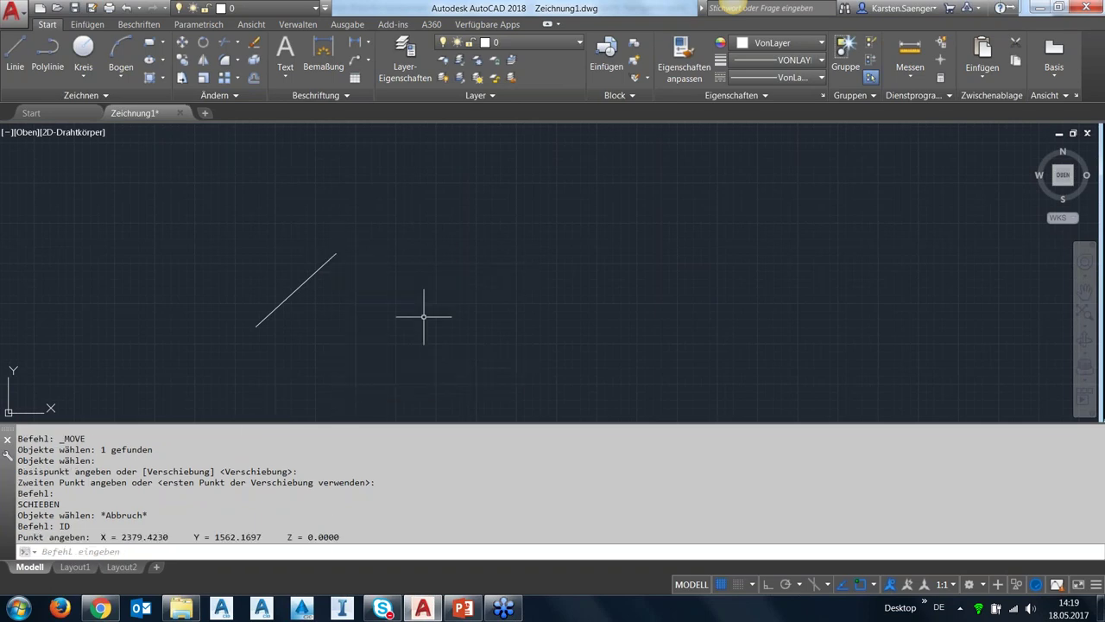
{"action": "left_click", "coordinate": [116, 550]}
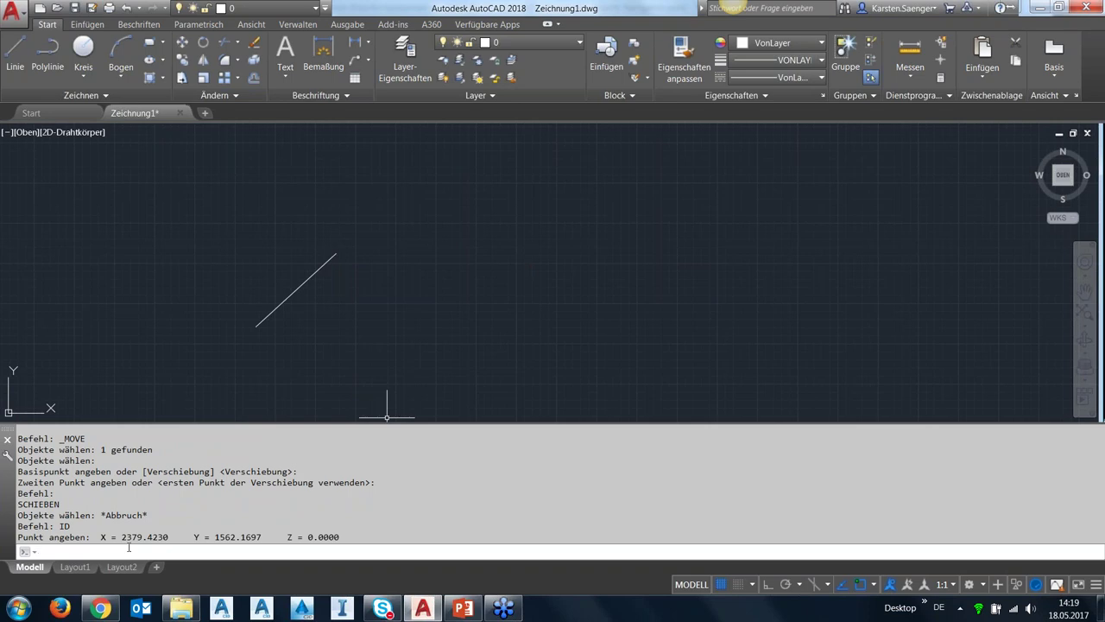
{"action": "left_click", "coordinate": [48, 52]}
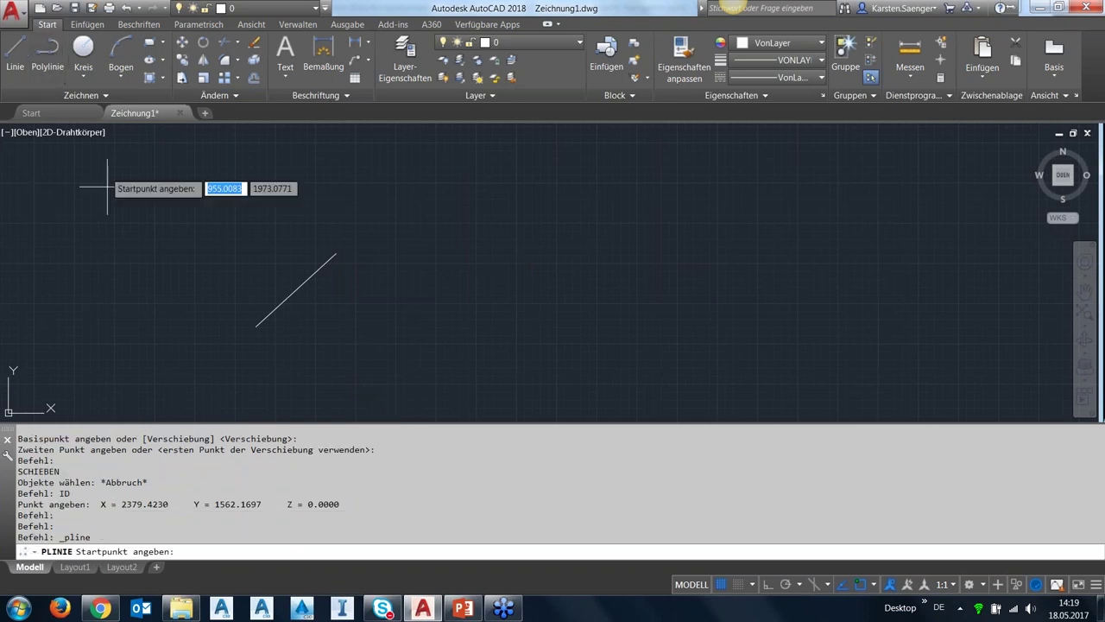
- Draw a bent two-segment polyline to the left of the diagonal line
{"action": "left_click", "coordinate": [125, 336]}
{"action": "left_click", "coordinate": [173, 270]}
{"action": "left_click", "coordinate": [224, 280]}
{"action": "key", "text": "Return"}
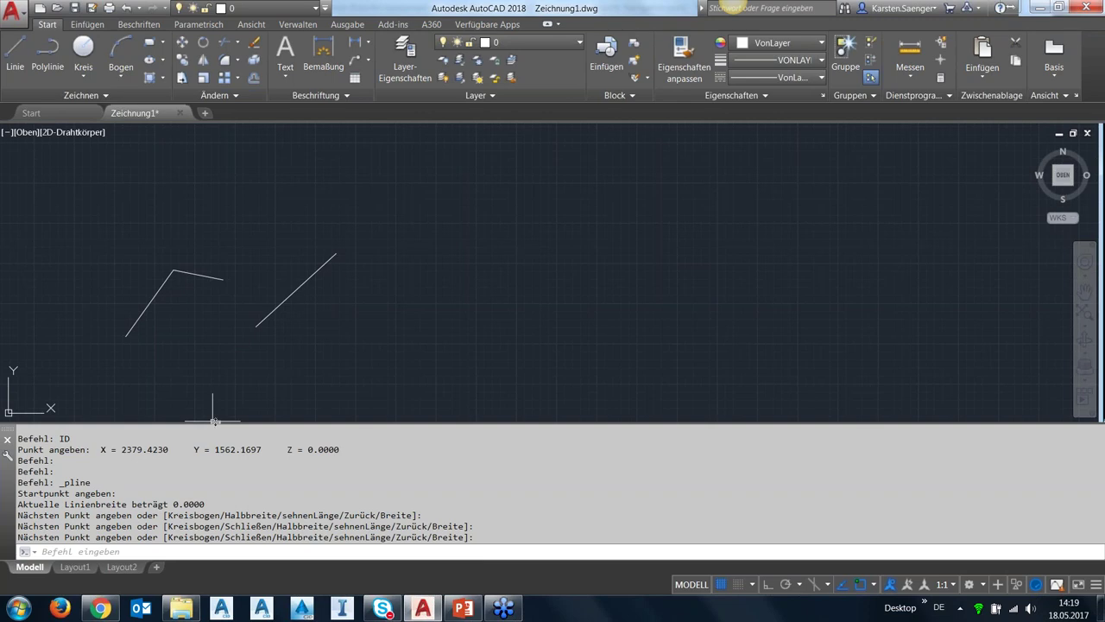
- Resize the command history, select the reported coordinates, and open the full history window with Ctrl+F2
{"action": "left_click_drag", "start_coordinate": [213, 422], "coordinate": [215, 381]}
{"action": "left_click_drag", "start_coordinate": [339, 449], "coordinate": [103, 449]}
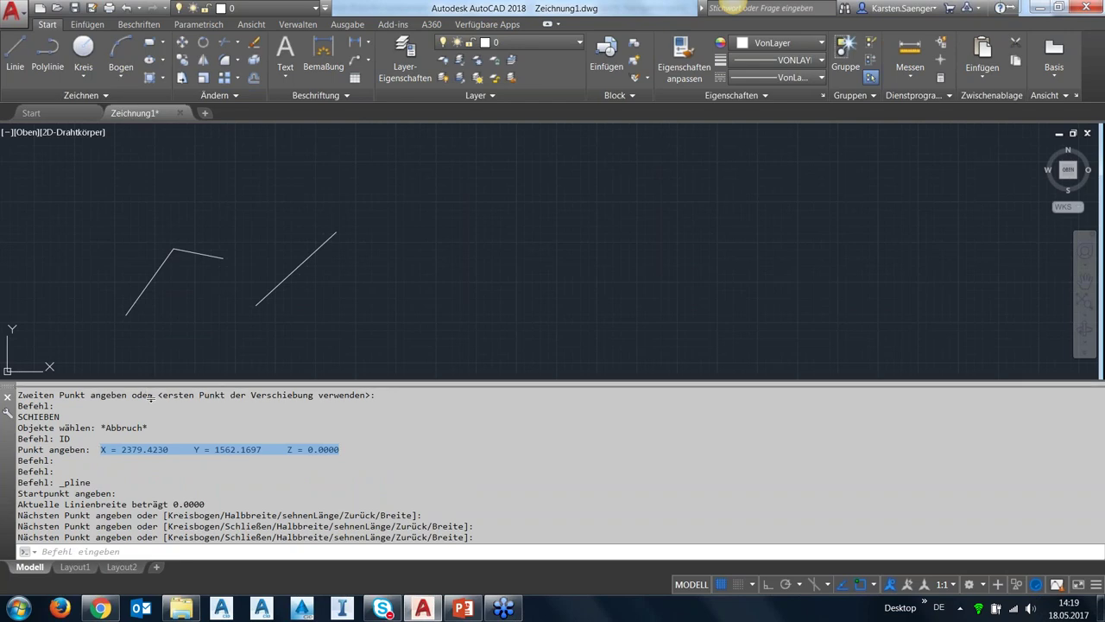
{"action": "left_click_drag", "start_coordinate": [148, 387], "coordinate": [227, 506]}
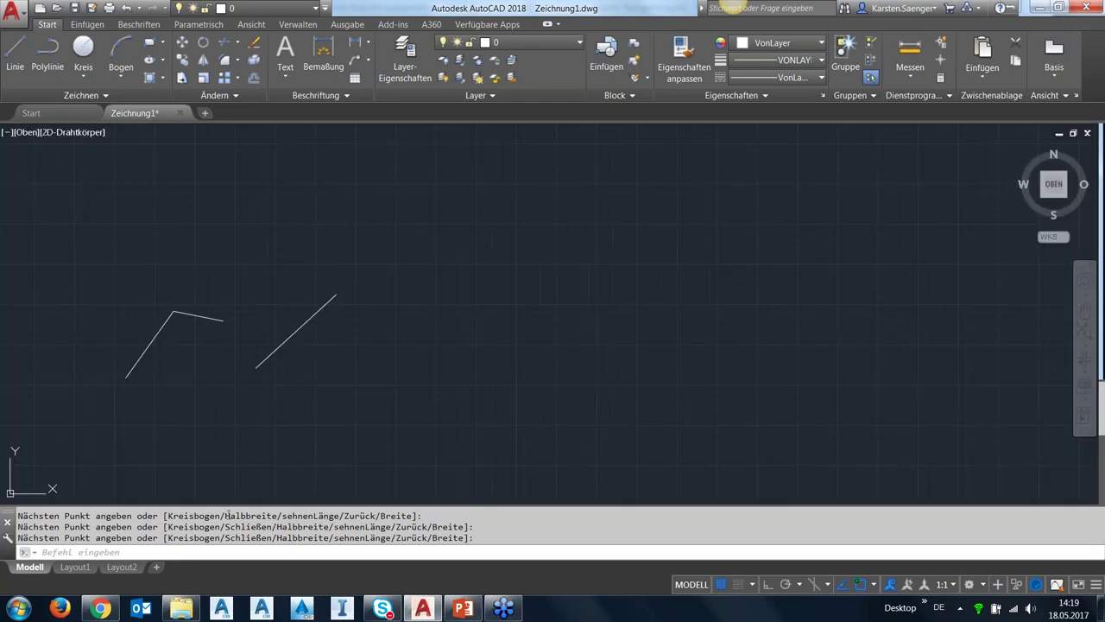
{"action": "key", "text": "ctrl+F2"}
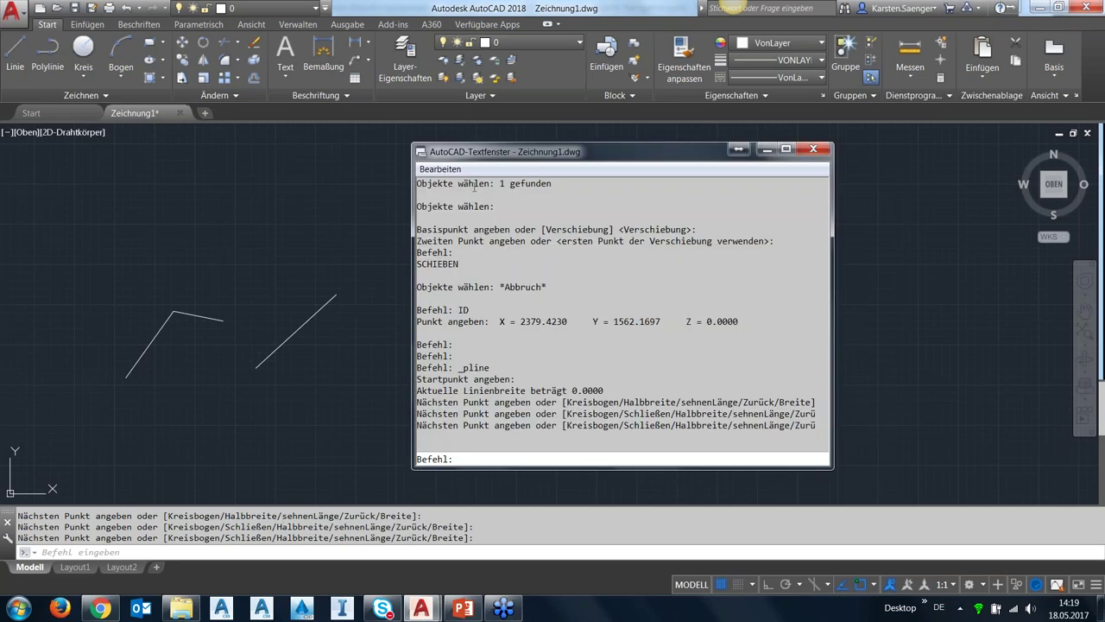
- Move the AutoCAD text window aside and close it
{"action": "mouse_move", "coordinate": [476, 155]}
{"action": "left_mouse_down"}
{"action": "mouse_move", "coordinate": [170, 173]}
{"action": "mouse_move", "coordinate": [191, 173]}
{"action": "left_mouse_up"}
{"action": "left_click", "coordinate": [491, 168]}
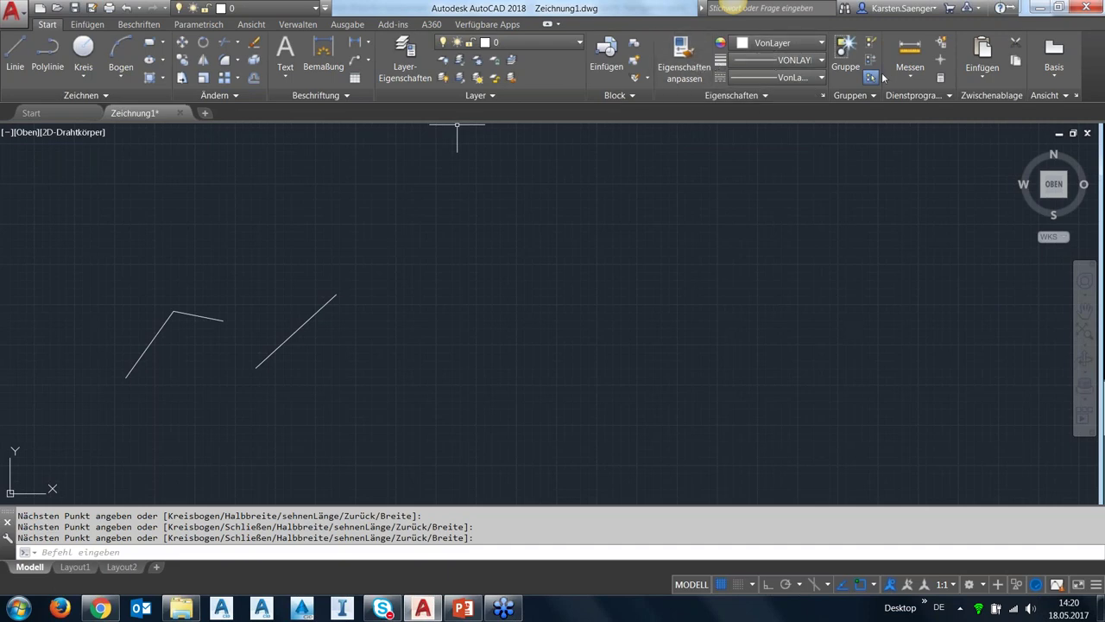
- Browse the Insert, Annotate, Home, View and Manage ribbon tabs in turn
{"action": "left_click", "coordinate": [90, 25]}
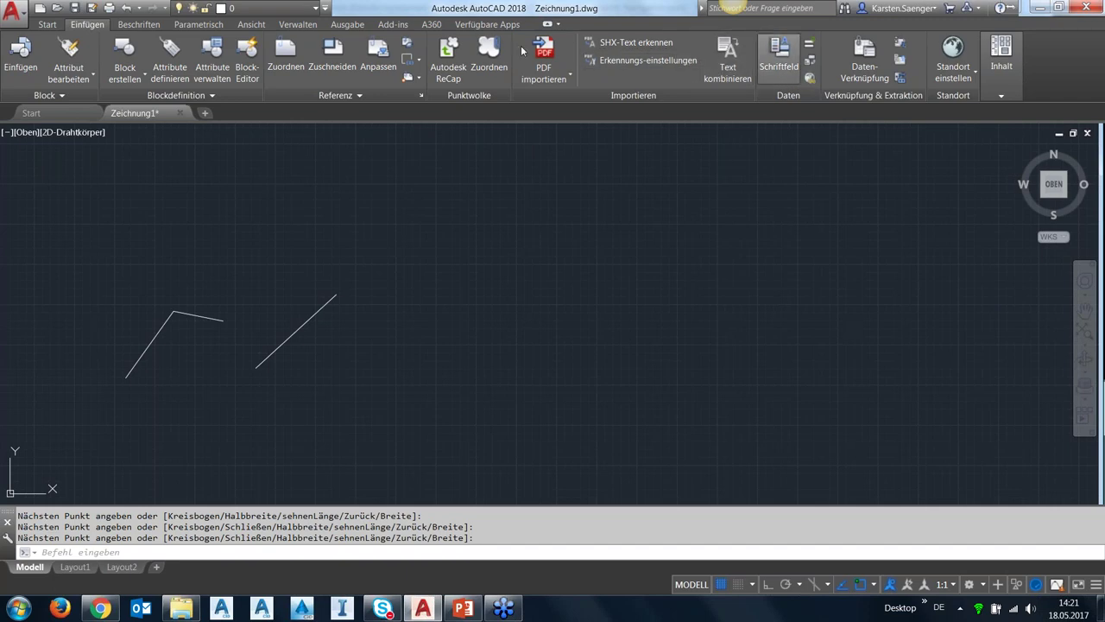
{"action": "left_click", "coordinate": [141, 26]}
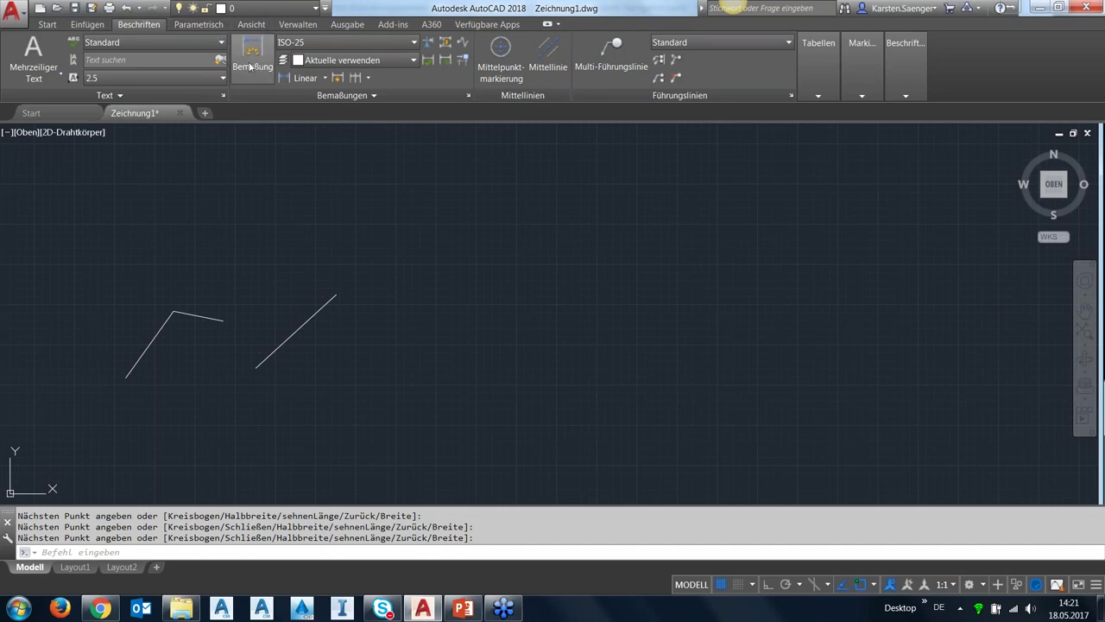
{"action": "left_click", "coordinate": [47, 25]}
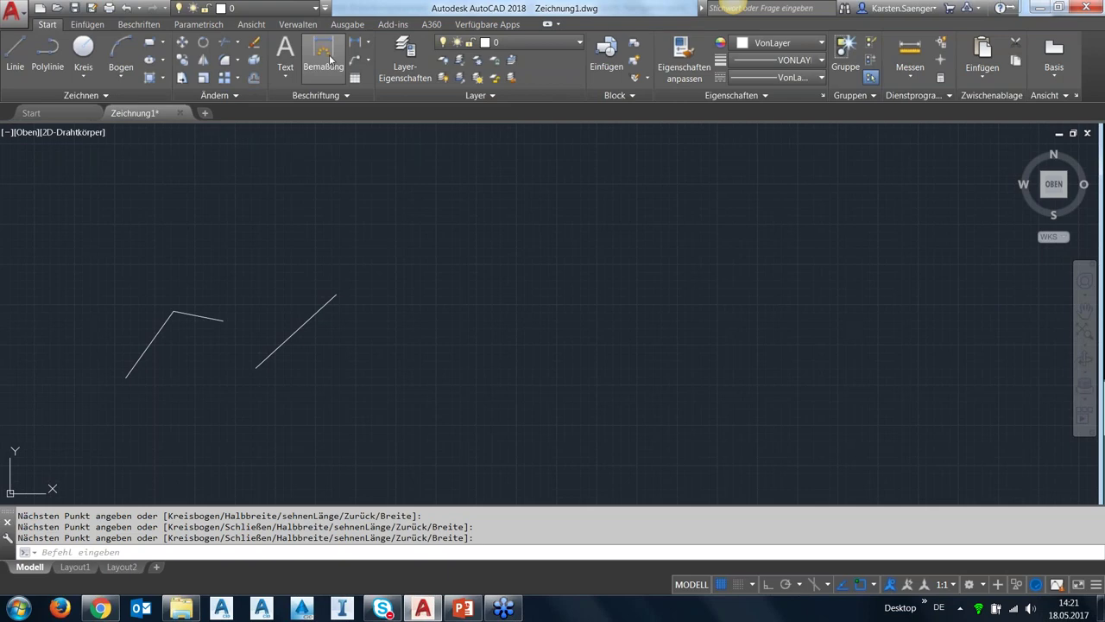
{"action": "left_click", "coordinate": [251, 25]}
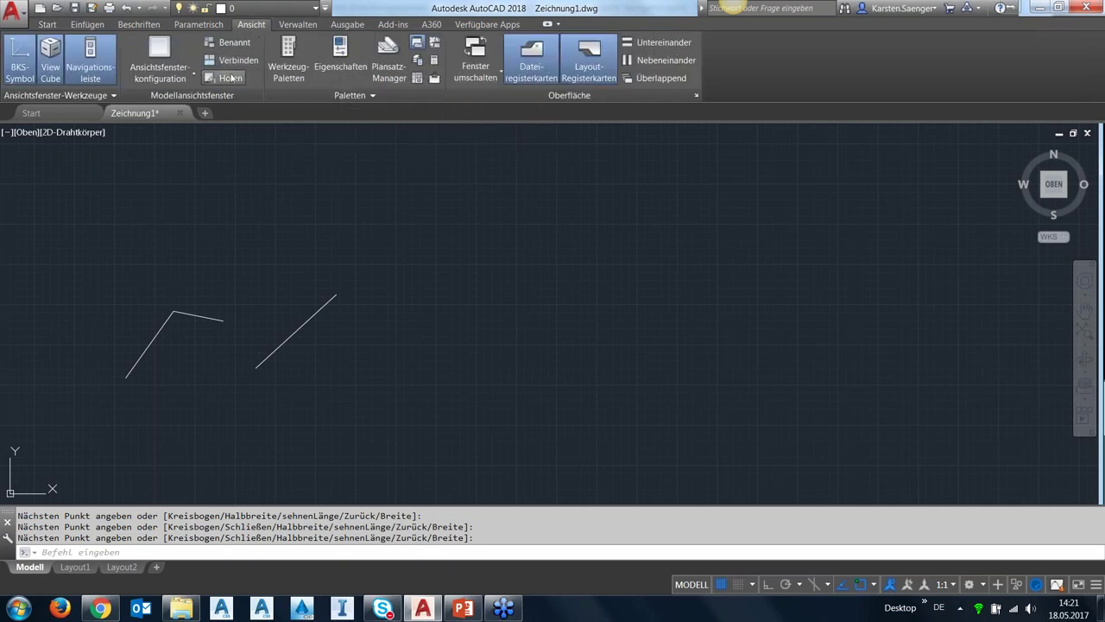
{"action": "left_click", "coordinate": [298, 25]}
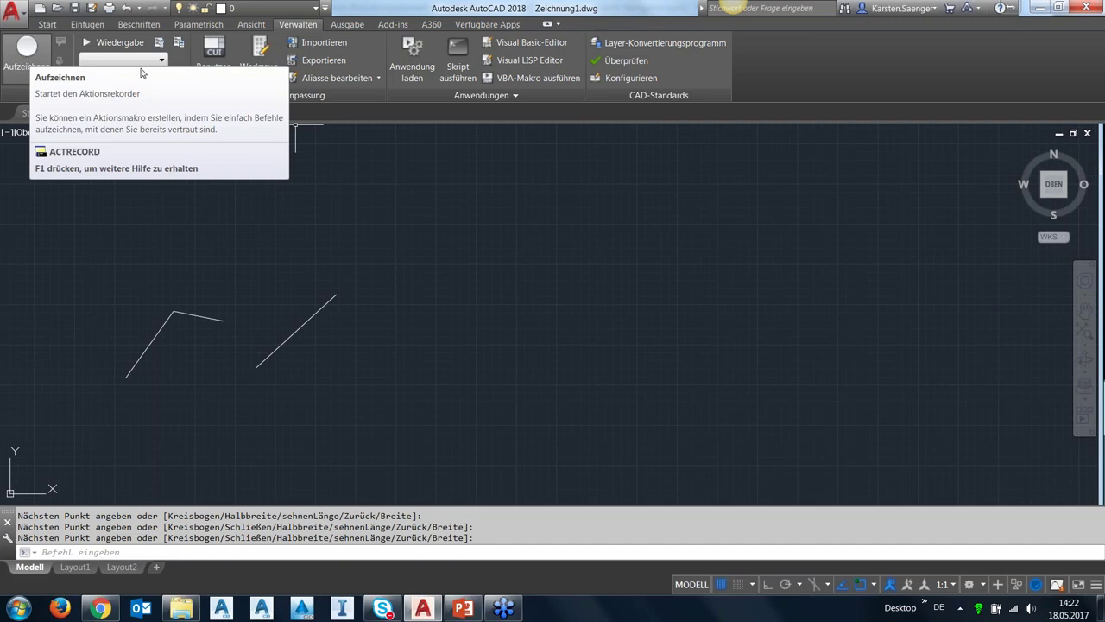
- Browse the Output, Add-ins and A360 tabs, ending on the Featured Apps tab
{"action": "left_click", "coordinate": [346, 24]}
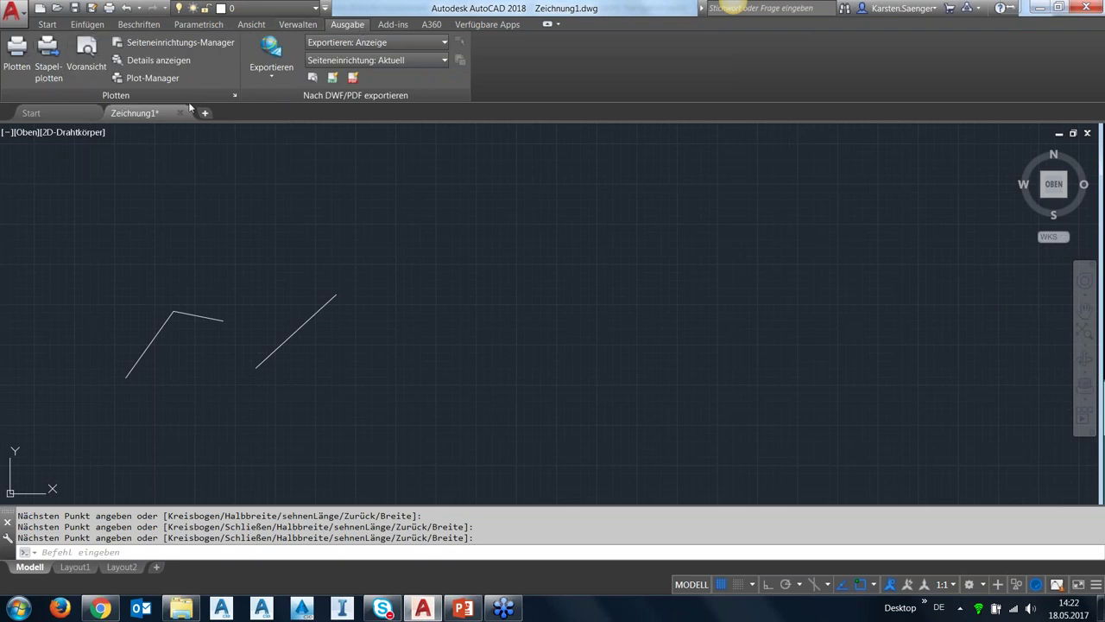
{"action": "left_click", "coordinate": [391, 27]}
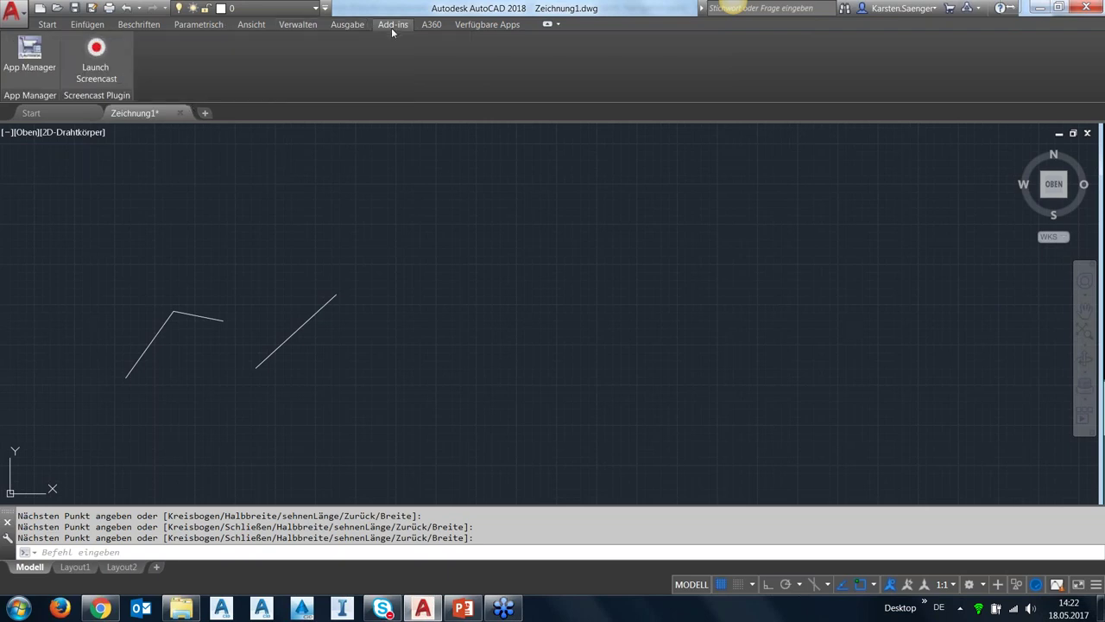
{"action": "left_click", "coordinate": [431, 27]}
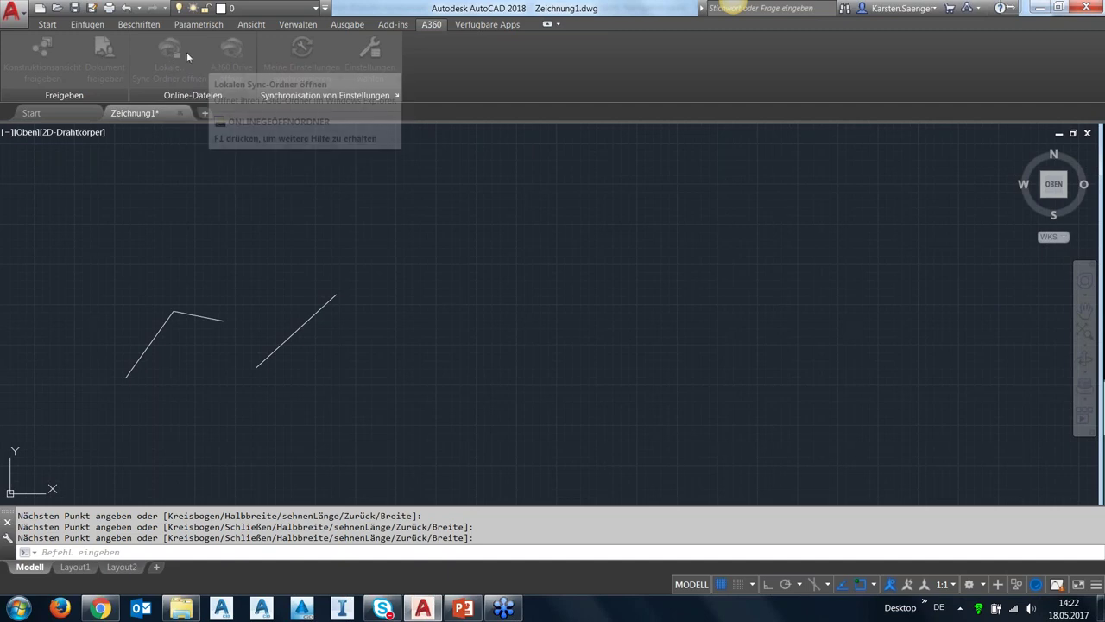
{"action": "left_click", "coordinate": [489, 25]}
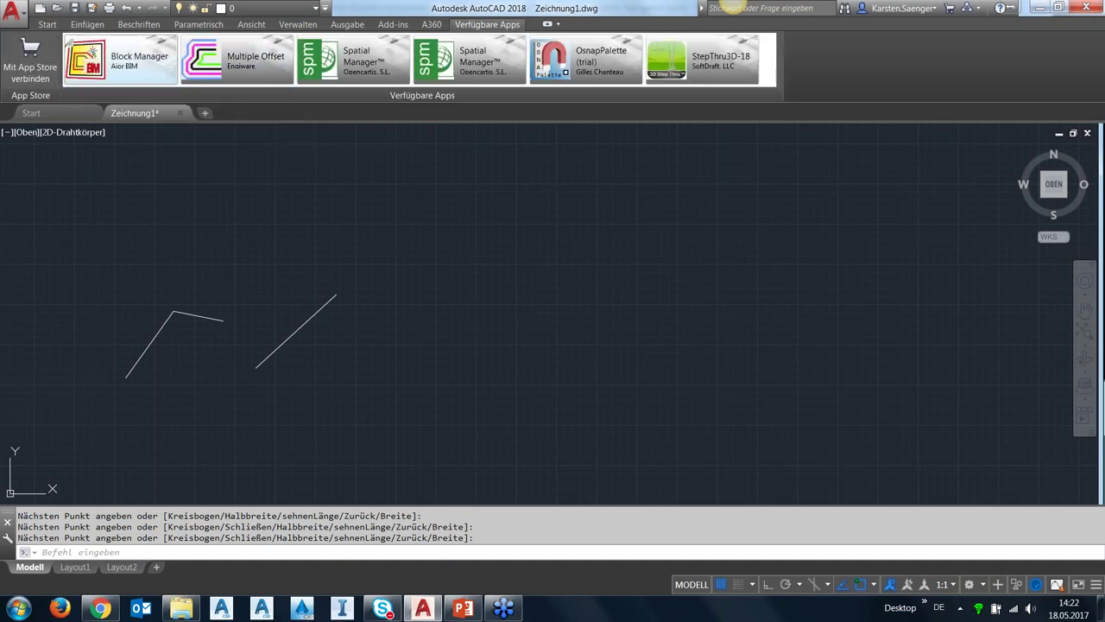
{"action": "left_click", "coordinate": [466, 249]}
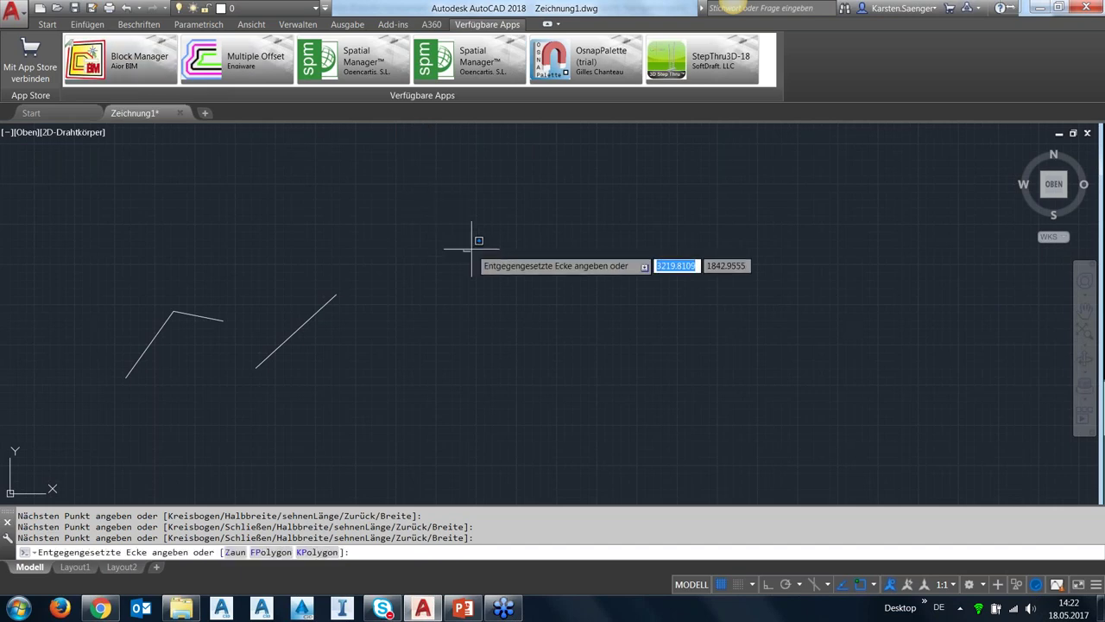
{"action": "key", "text": "Escape"}
{"action": "key", "text": "Escape"}
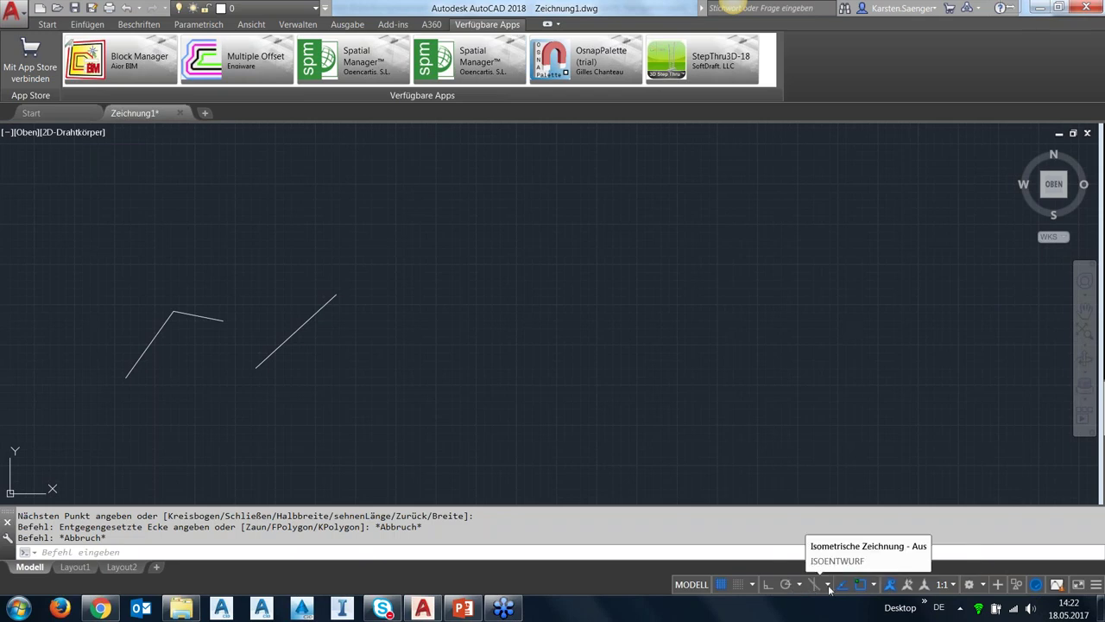
{"action": "left_click", "coordinate": [874, 587]}
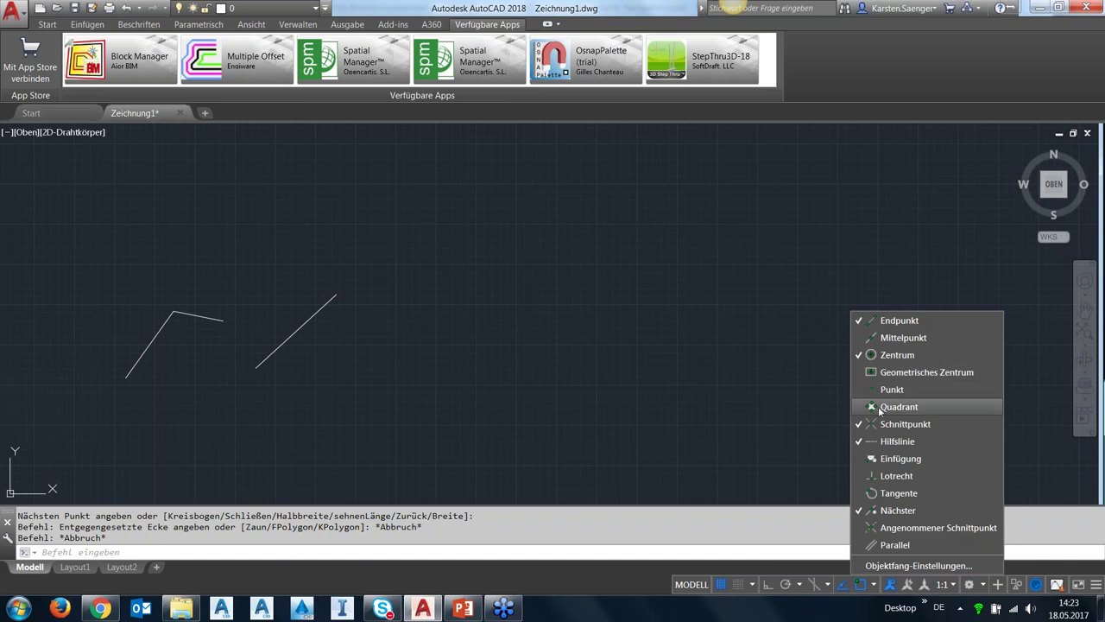
{"action": "left_click", "coordinate": [895, 567]}
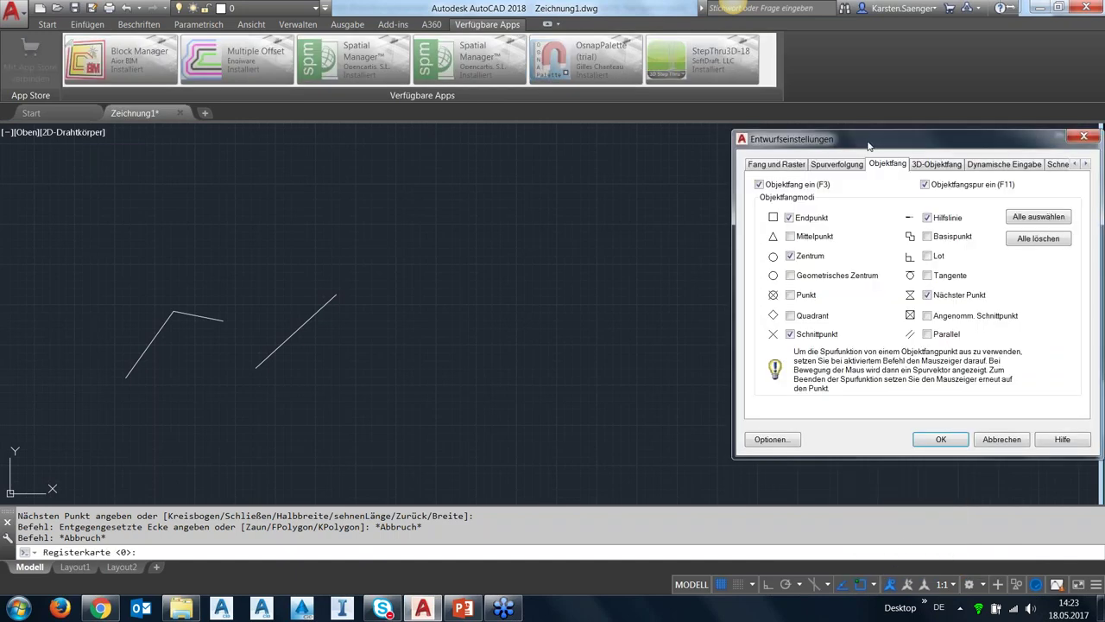
{"action": "left_click_drag", "start_coordinate": [869, 145], "coordinate": [755, 148]}
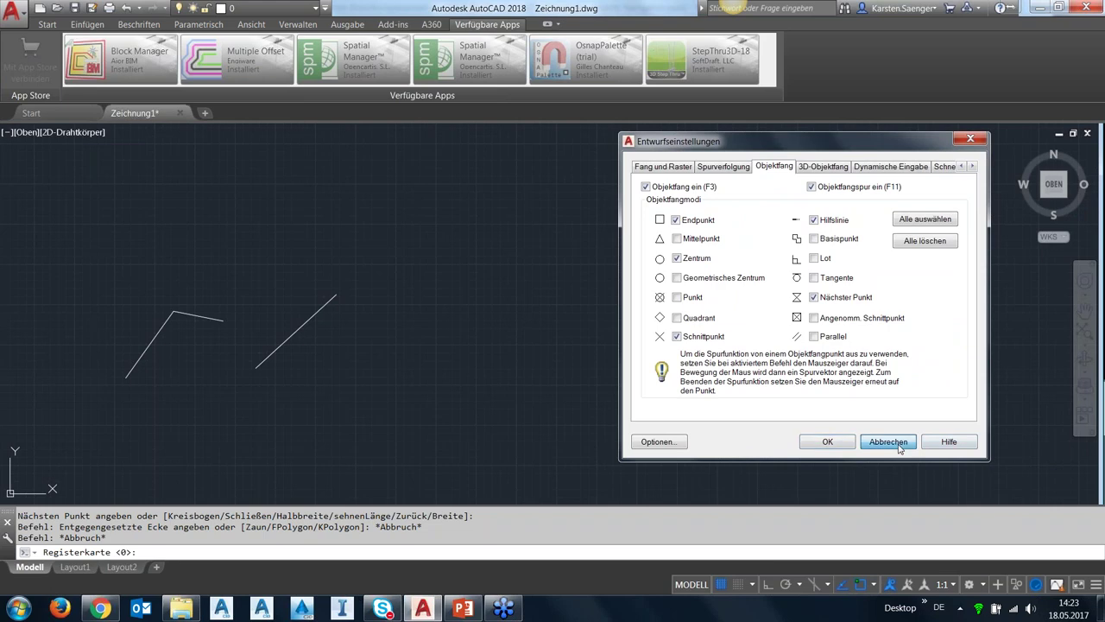
{"action": "left_click", "coordinate": [889, 441]}
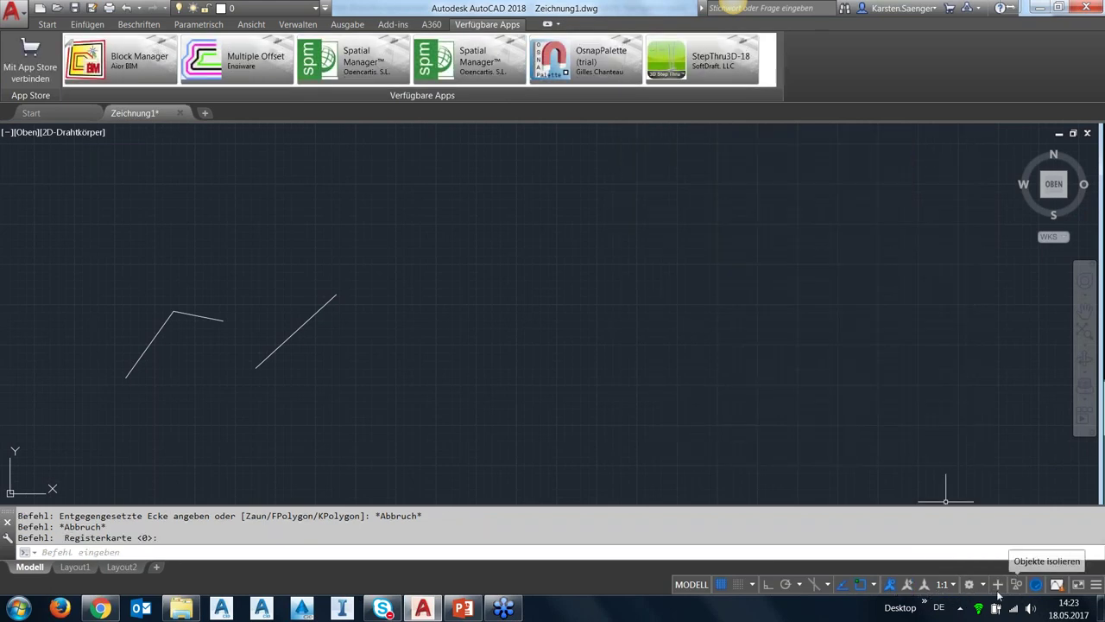
{"action": "left_click", "coordinate": [983, 586]}
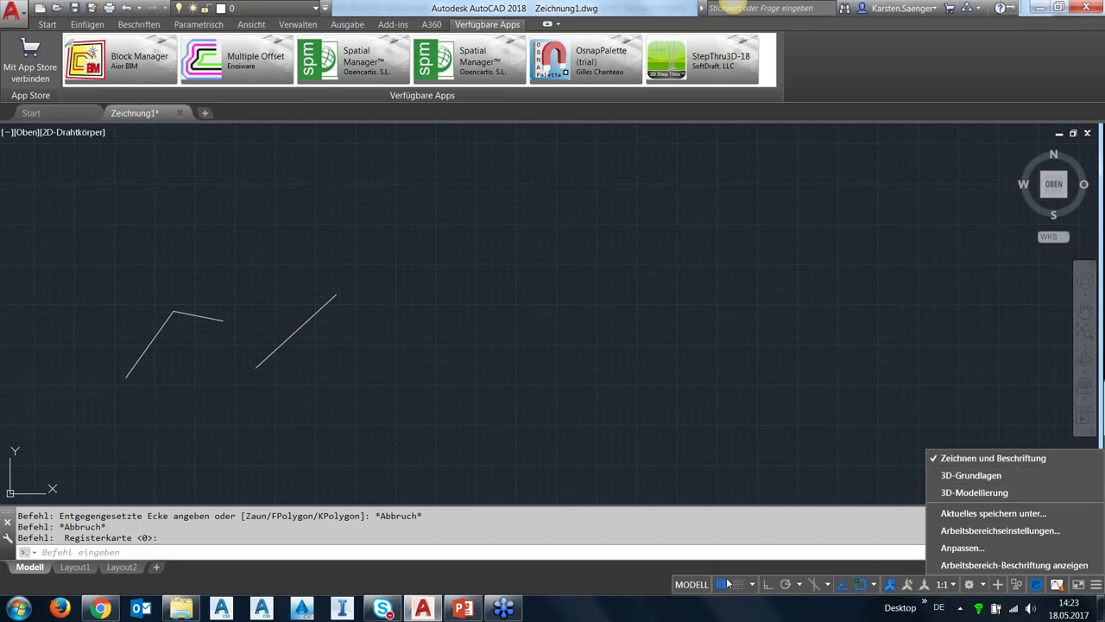
{"action": "left_click", "coordinate": [601, 587]}
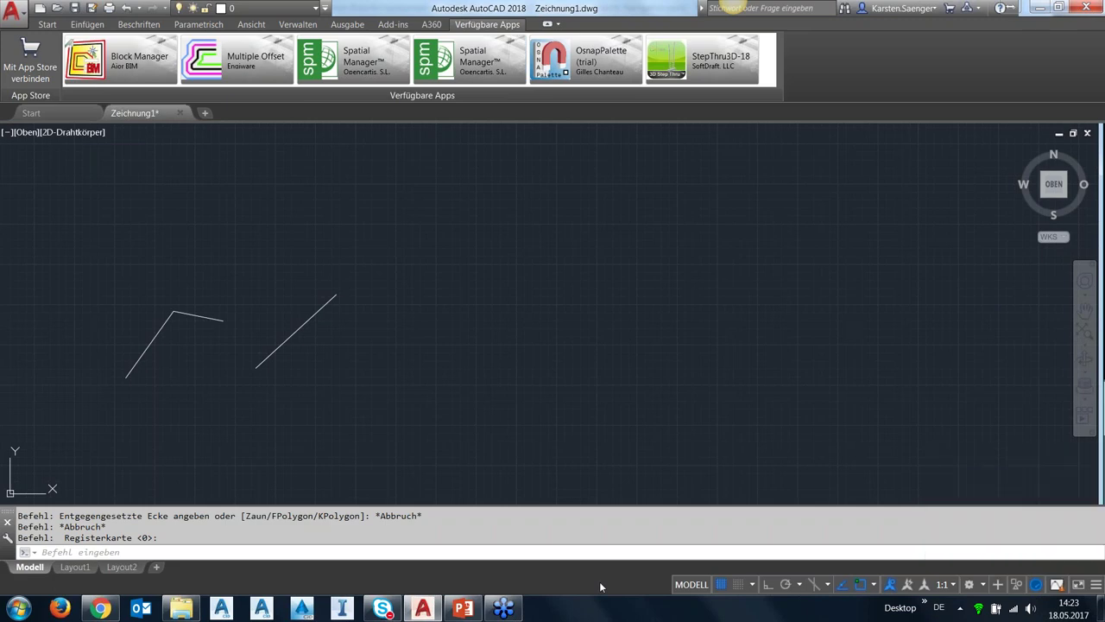
{"action": "left_click", "coordinate": [1038, 585]}
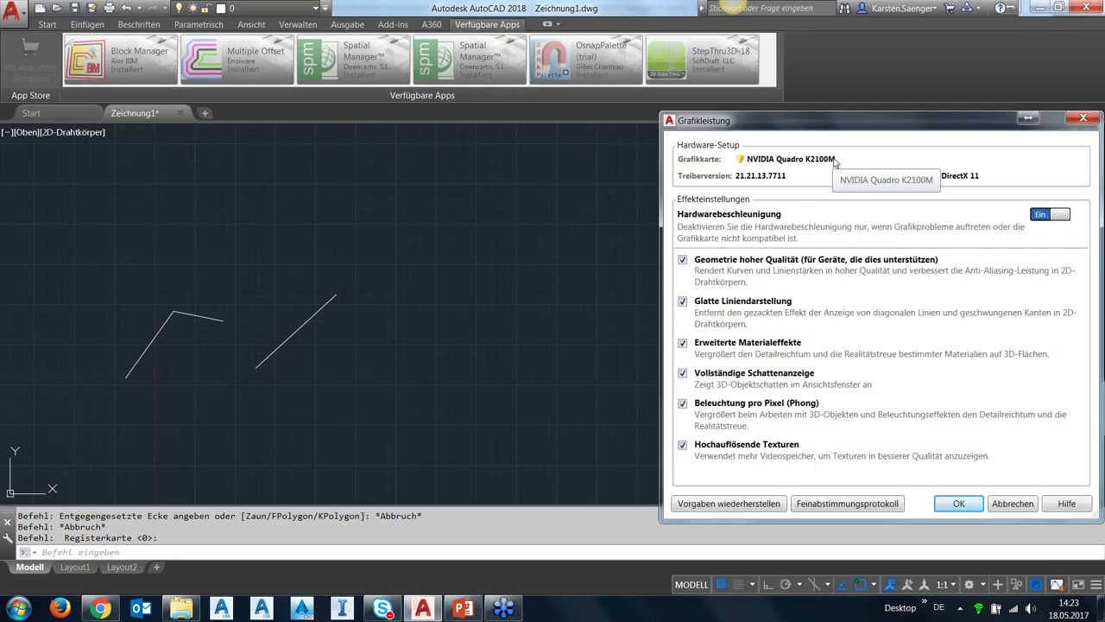
{"action": "mouse_move", "coordinate": [742, 161]}
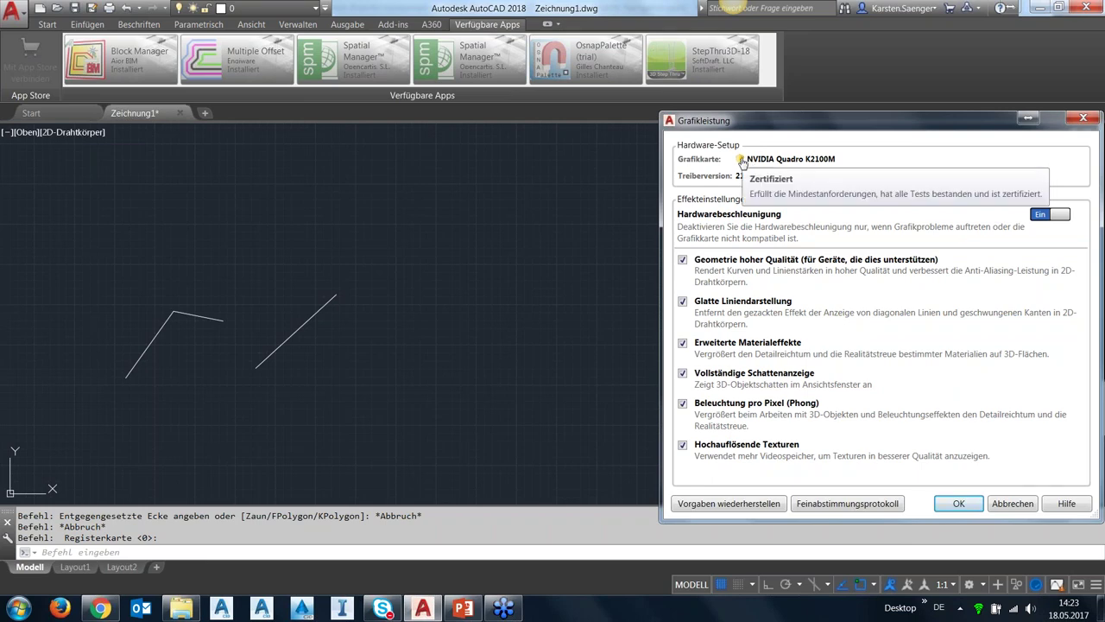
{"action": "mouse_move", "coordinate": [750, 123]}
{"action": "left_mouse_down"}
{"action": "mouse_move", "coordinate": [704, 114]}
{"action": "mouse_move", "coordinate": [695, 99]}
{"action": "left_mouse_up"}
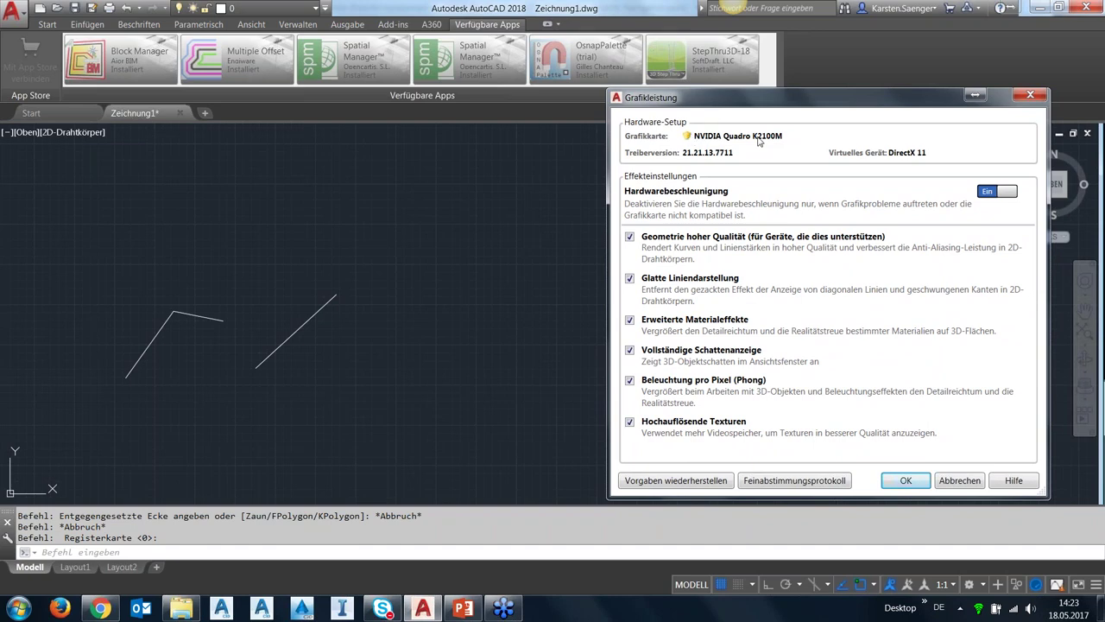
{"action": "left_click_drag", "start_coordinate": [765, 92], "coordinate": [753, 87]}
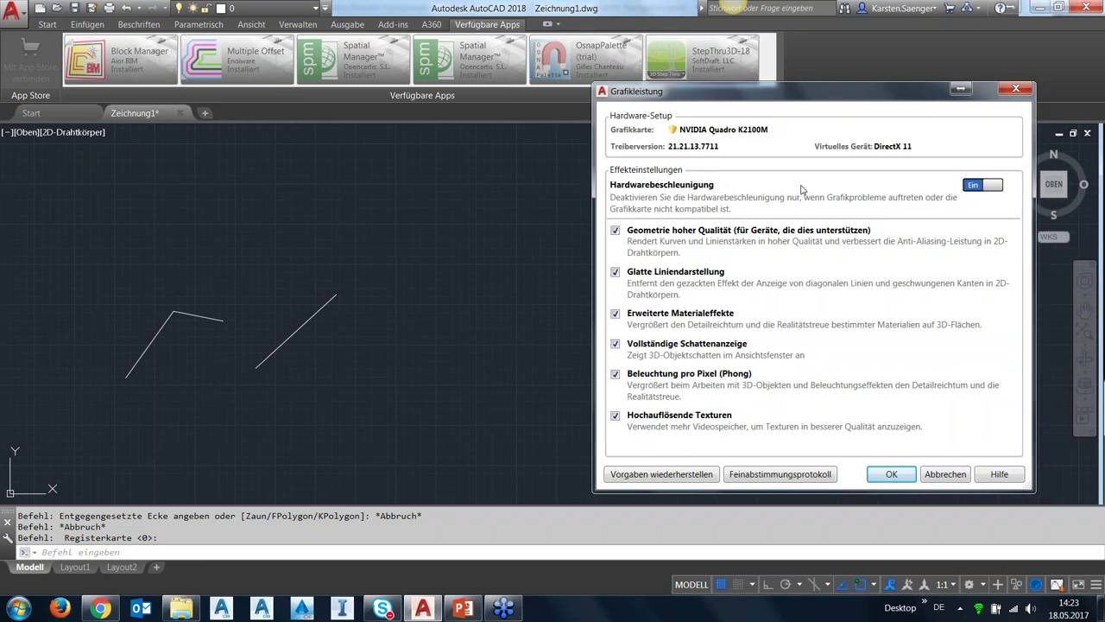
{"action": "left_click", "coordinate": [950, 474]}
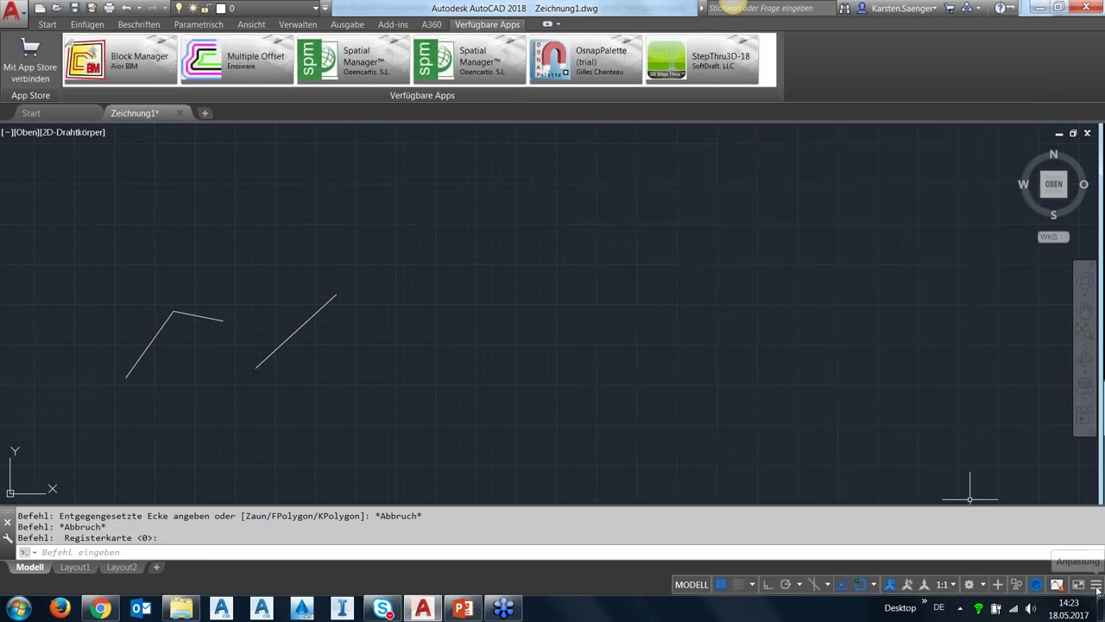
- Add Coordinates and Selection Cycling to the status bar and switch selection cycling on
{"action": "left_click", "coordinate": [1096, 584]}
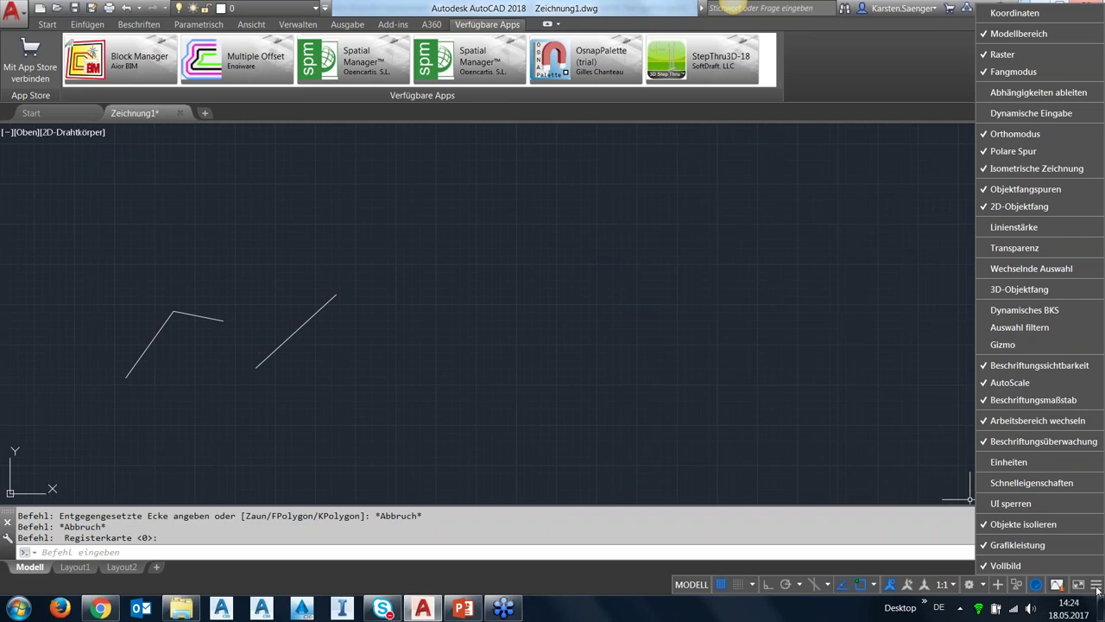
{"action": "left_click", "coordinate": [986, 15]}
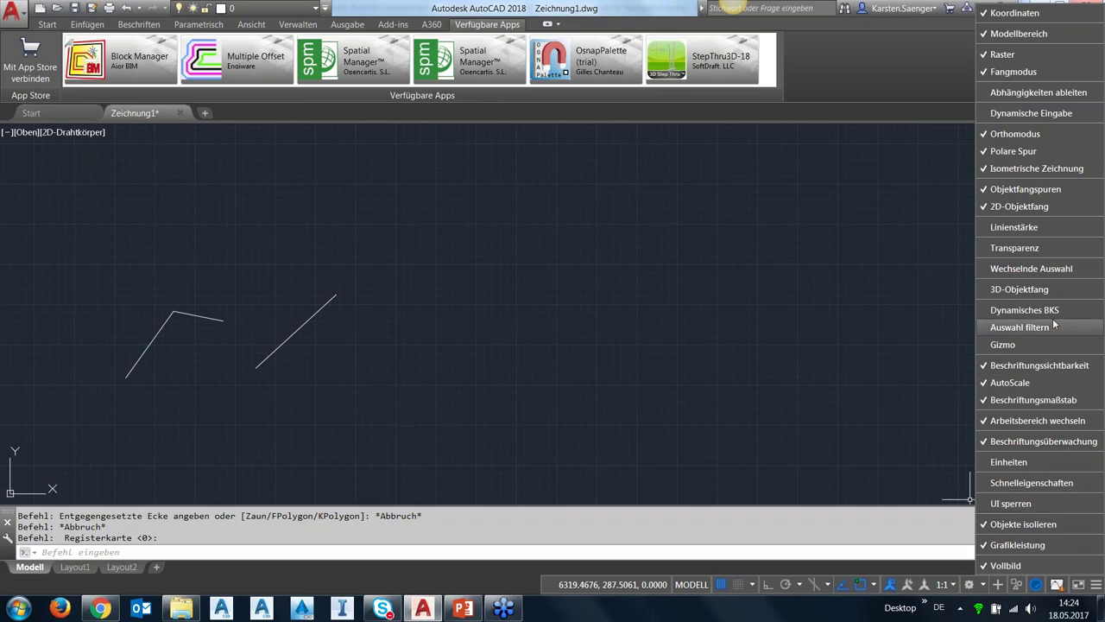
{"action": "left_click", "coordinate": [985, 271]}
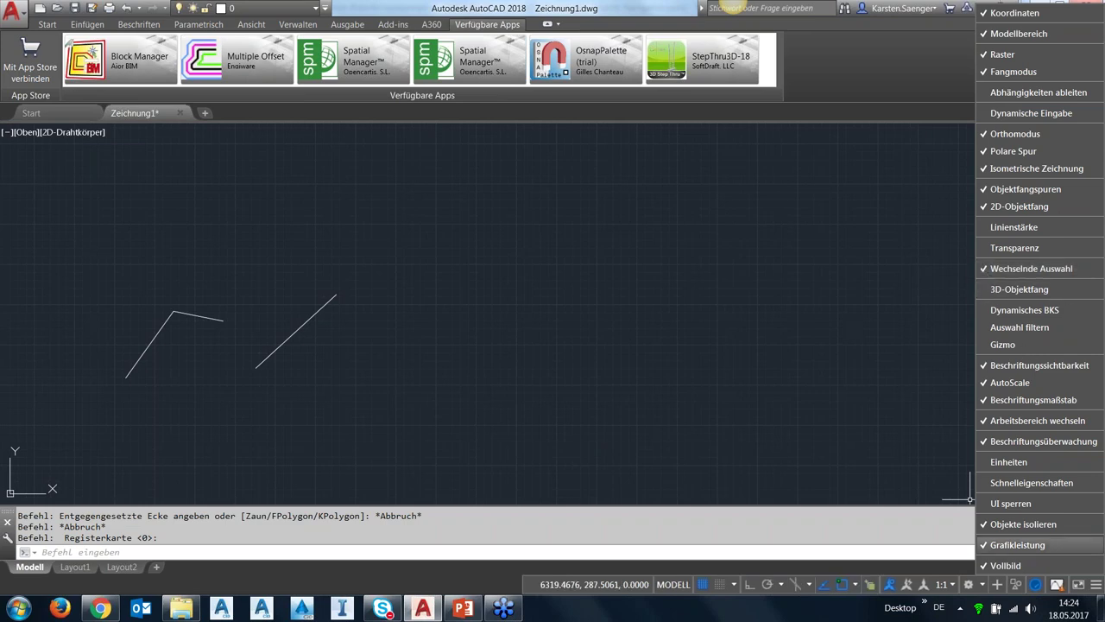
{"action": "left_click", "coordinate": [780, 445]}
{"action": "middle_click_drag", "start_coordinate": [528, 386], "coordinate": [603, 383]}
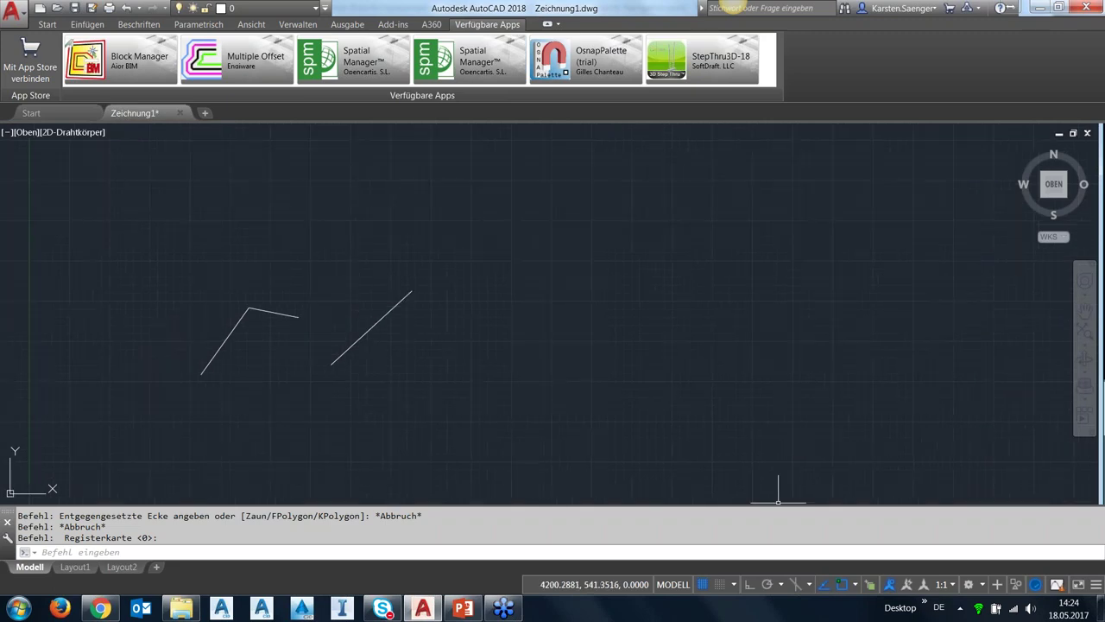
{"action": "left_click", "coordinate": [872, 584]}
{"action": "middle_click_drag", "start_coordinate": [519, 358], "coordinate": [640, 379]}
- Draw a circle centred near the right-hand diagonal line
{"action": "left_click", "coordinate": [48, 24]}
{"action": "left_click", "coordinate": [82, 52]}
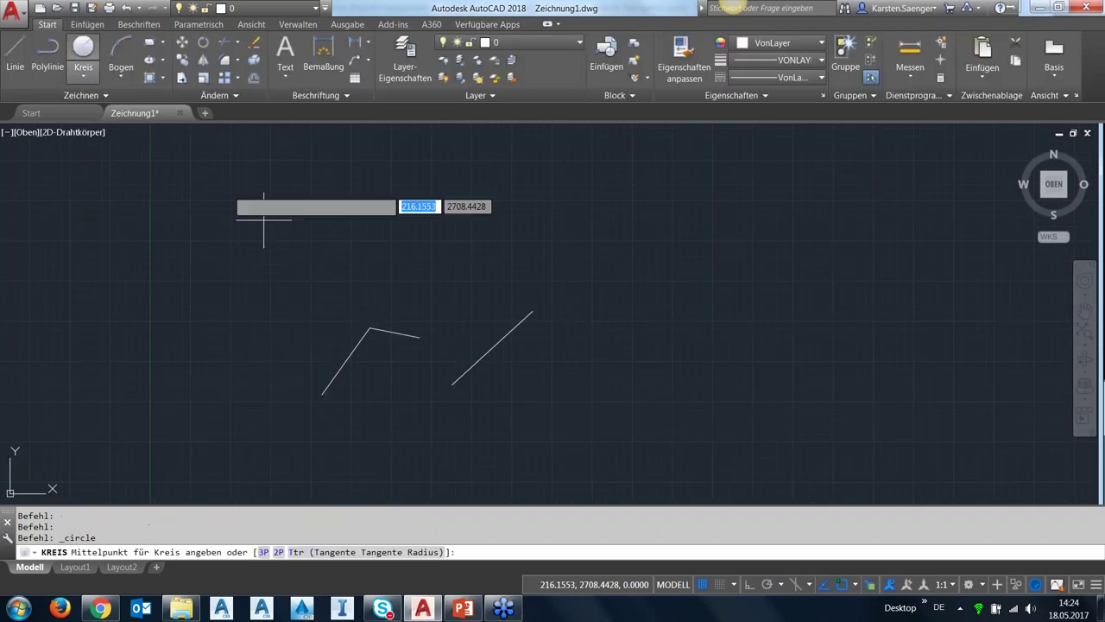
{"action": "left_click", "coordinate": [476, 334]}
{"action": "left_click", "coordinate": [499, 365]}
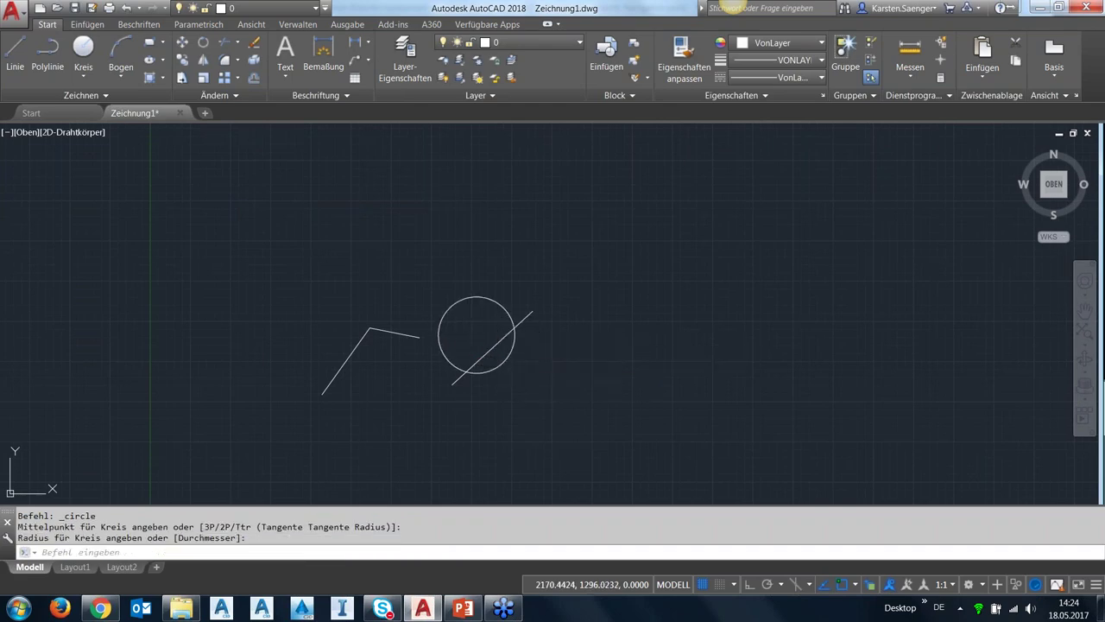
{"action": "key", "text": "Return"}
{"action": "key", "text": "Escape"}
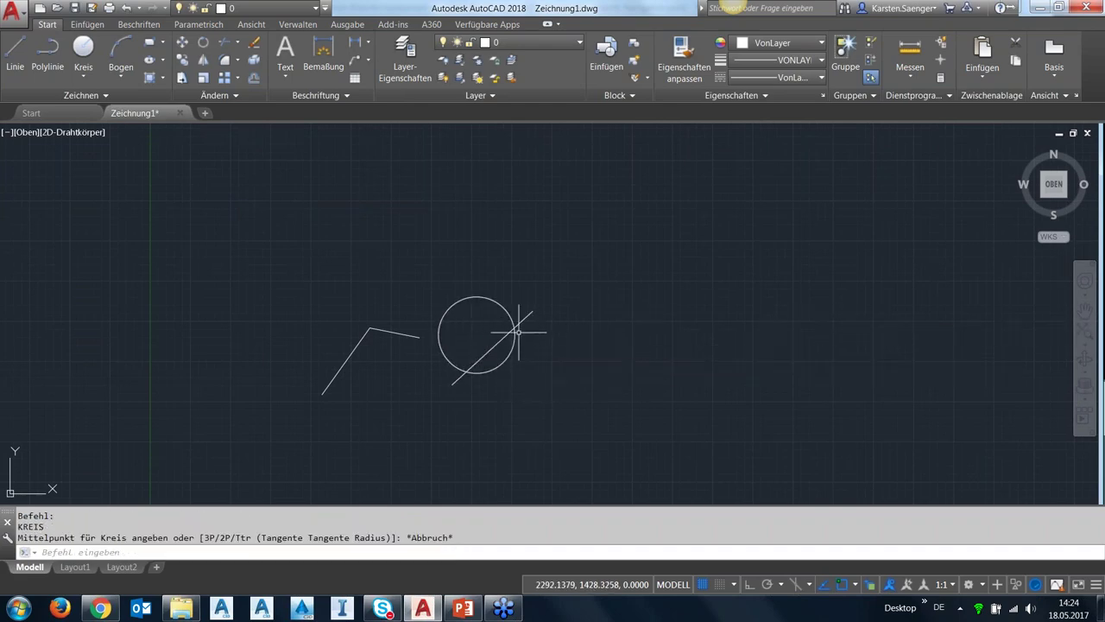
{"action": "scroll", "coordinate": [518, 331], "scroll_direction": "up", "scroll_amount": 4}
{"action": "left_click", "coordinate": [14, 52]}
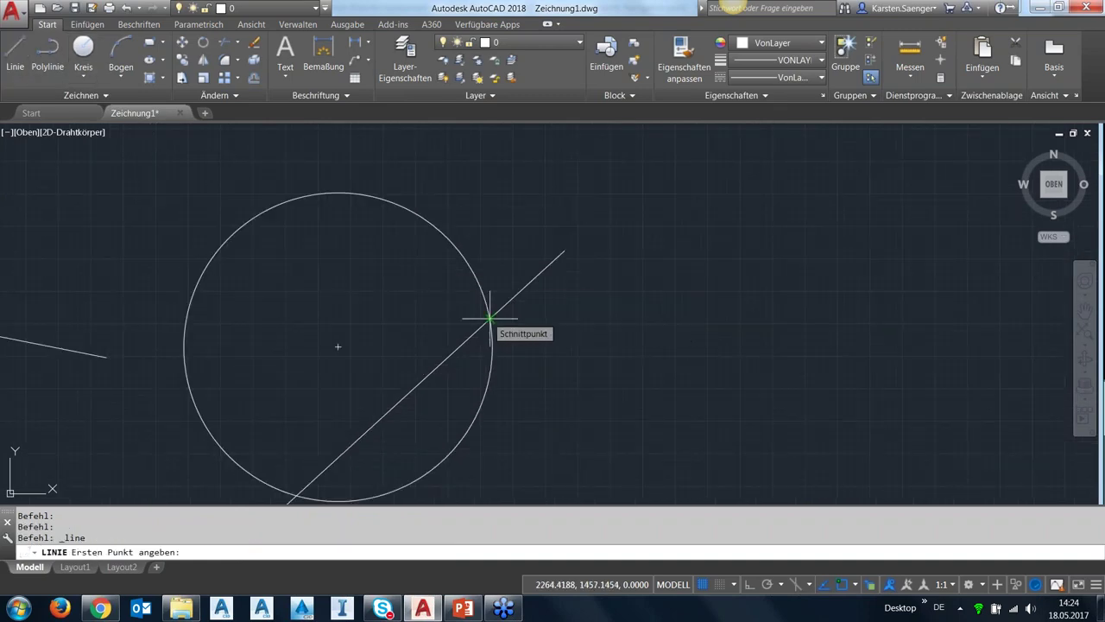
{"action": "key", "text": "Escape"}
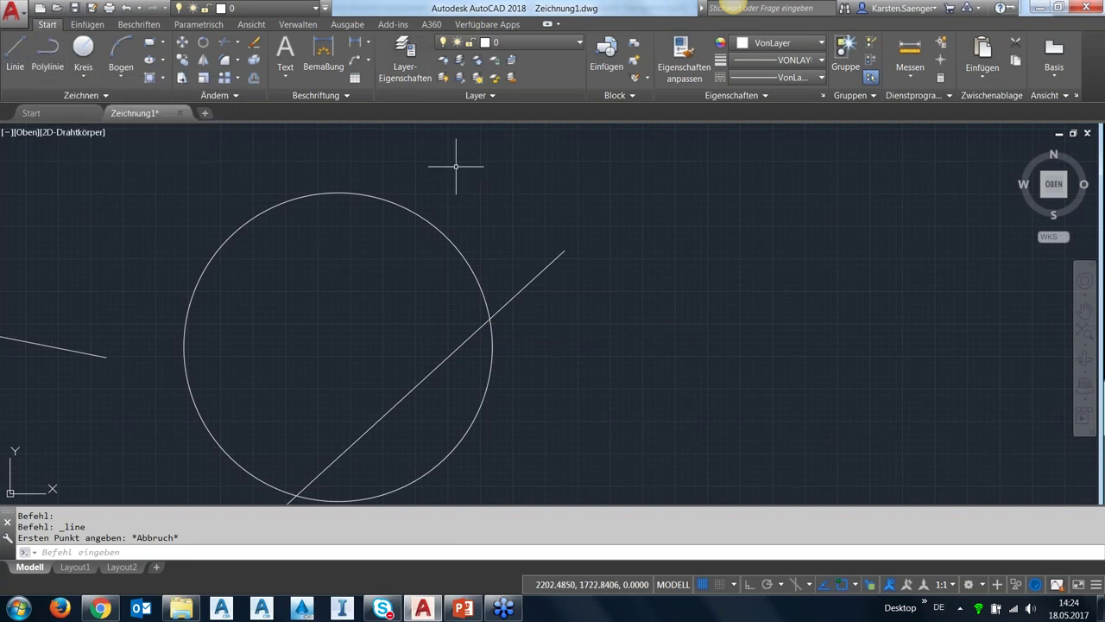
{"action": "left_click", "coordinate": [491, 317]}
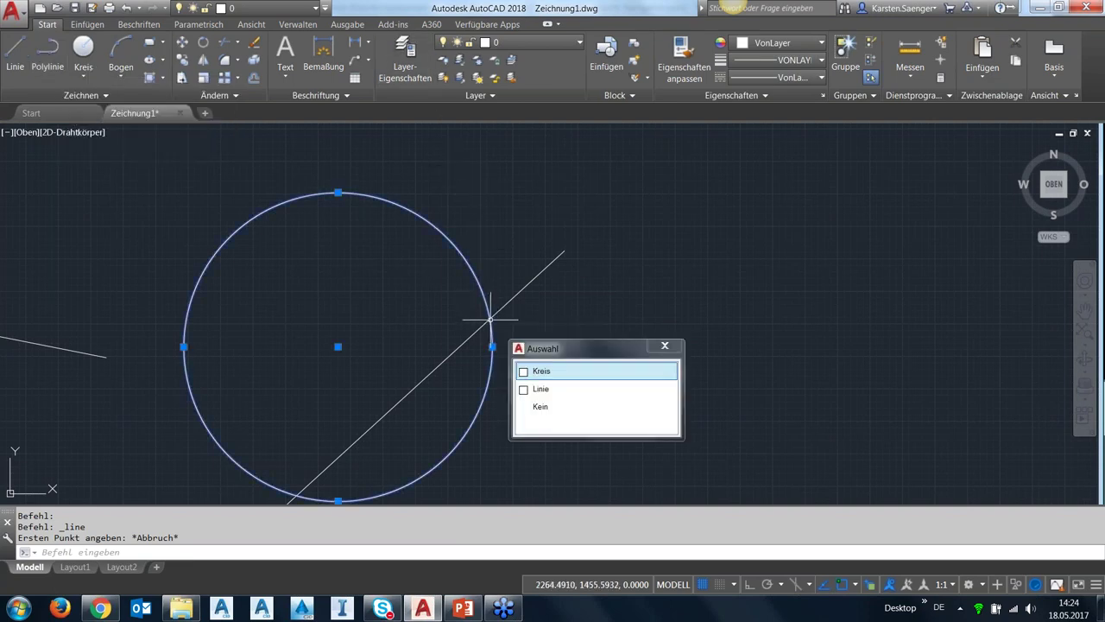
{"action": "key", "text": "Escape"}
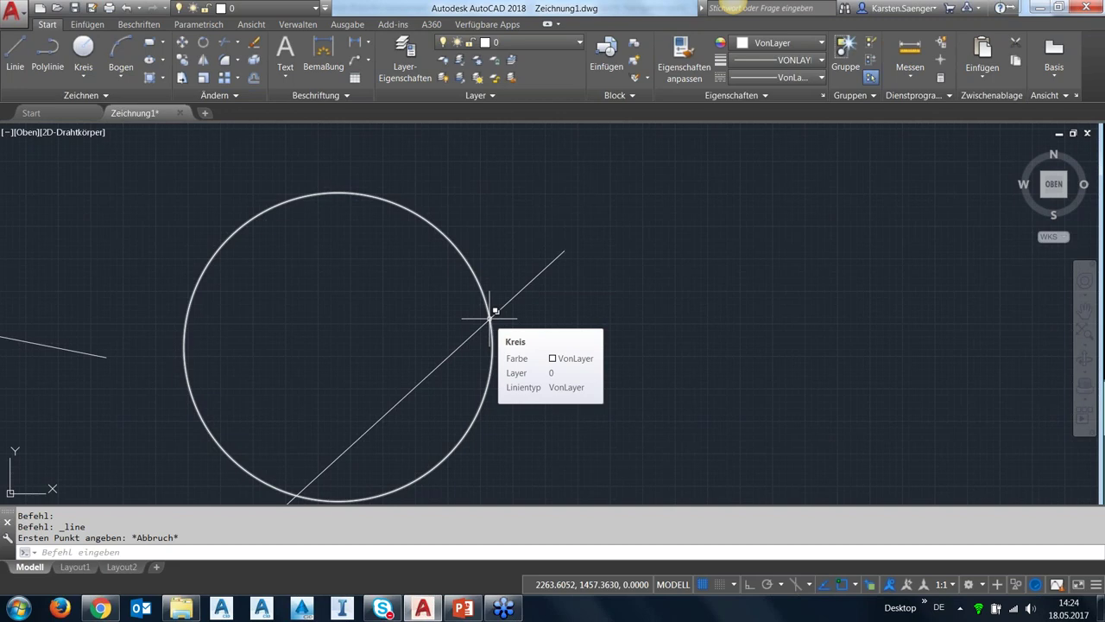
{"action": "left_click", "coordinate": [490, 318]}
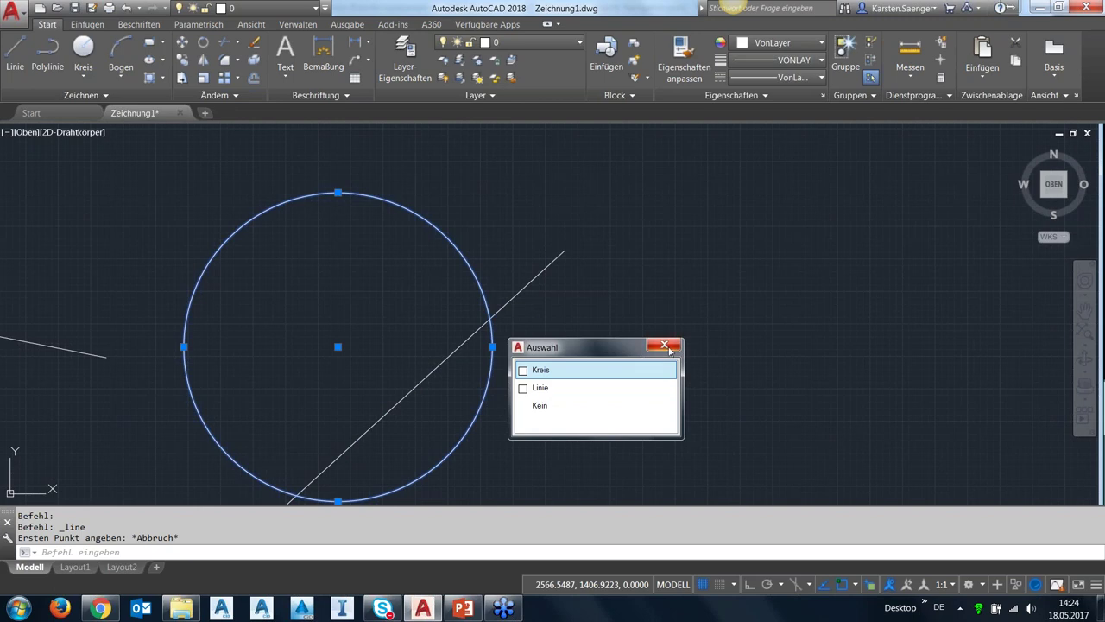
{"action": "key", "text": "Escape"}
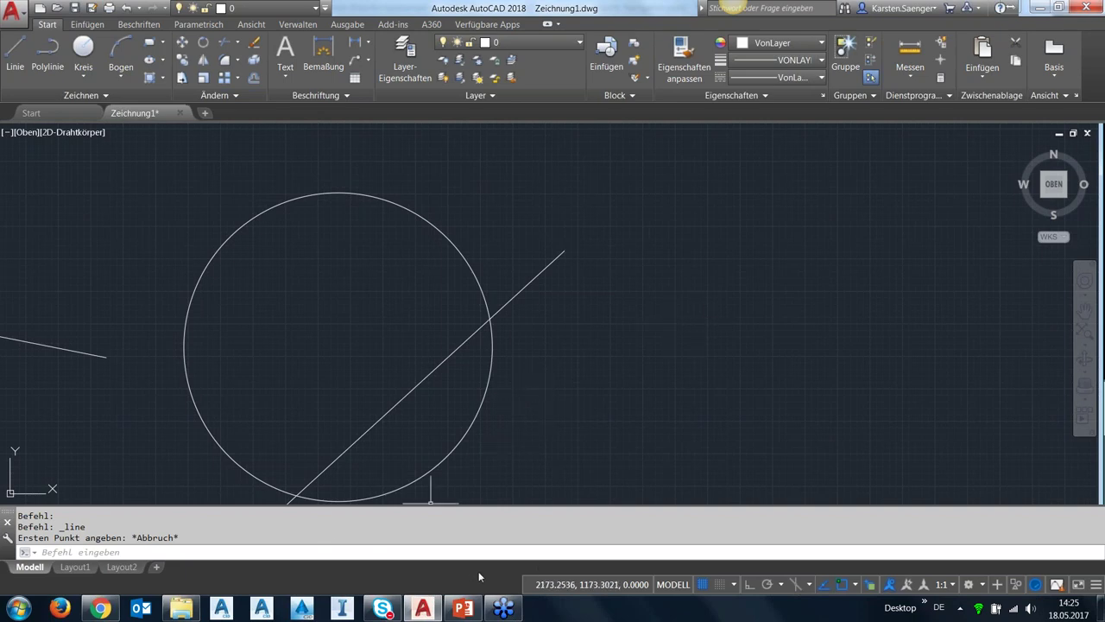
{"action": "left_click", "coordinate": [1096, 586]}
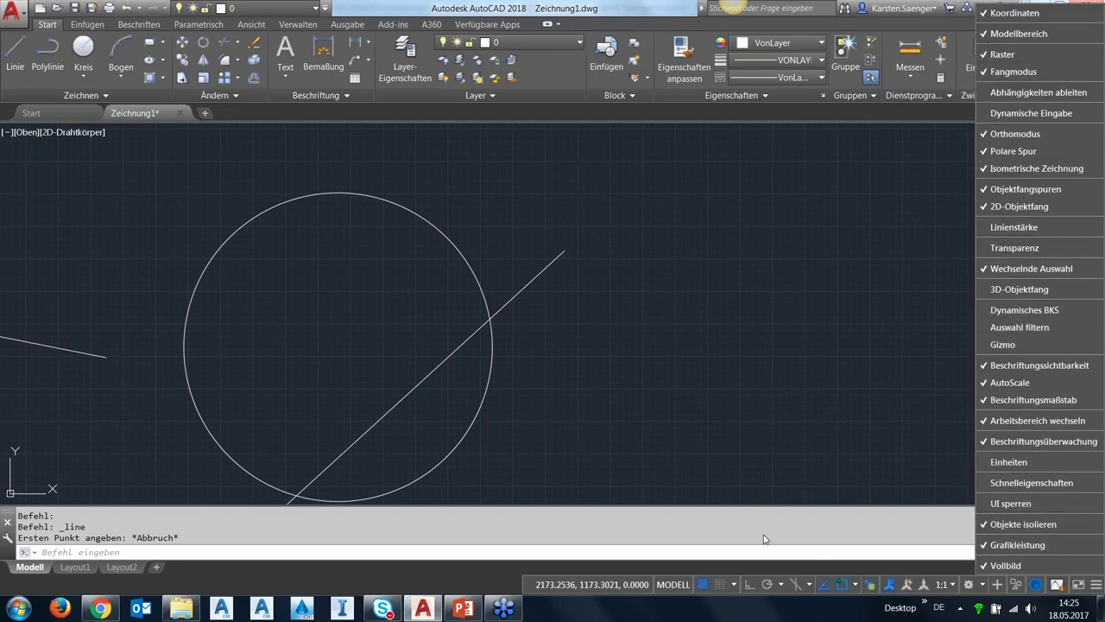
{"action": "left_click", "coordinate": [541, 586]}
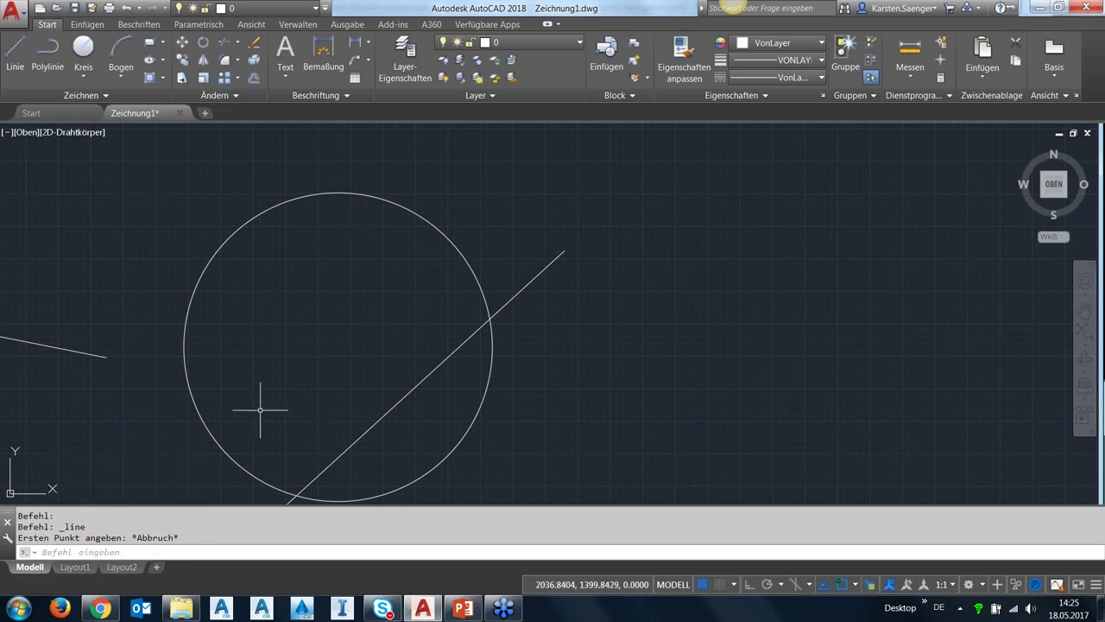
- Visit Layout1, return to Model, and dock the layout tabs above the status bar
{"action": "left_click", "coordinate": [78, 567]}
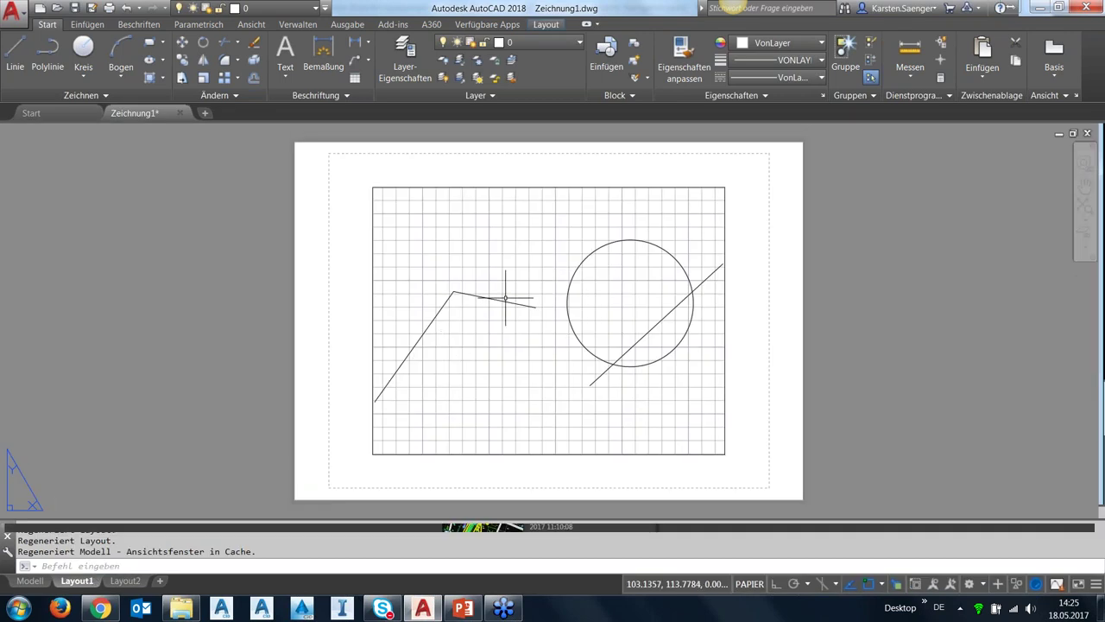
{"action": "left_click", "coordinate": [30, 580]}
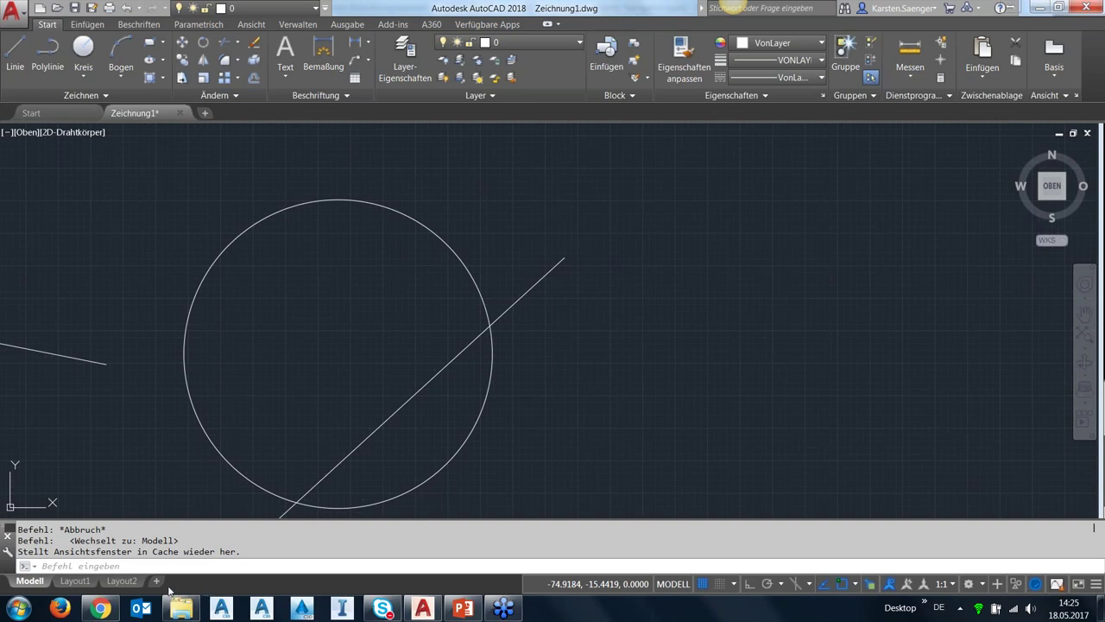
{"action": "right_click", "coordinate": [136, 585]}
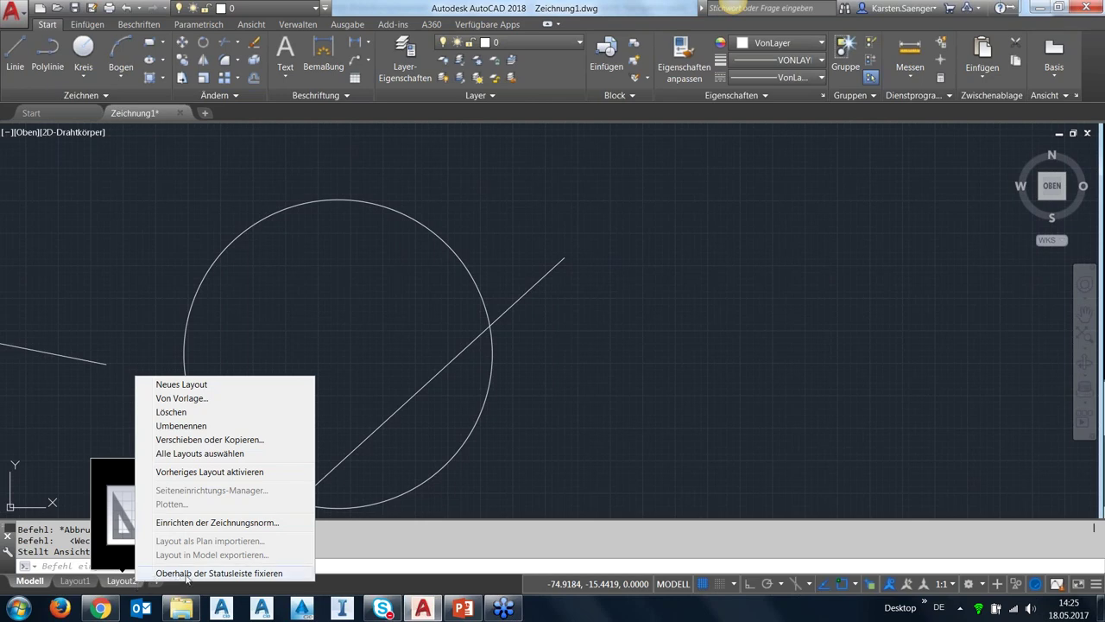
{"action": "left_click", "coordinate": [186, 574]}
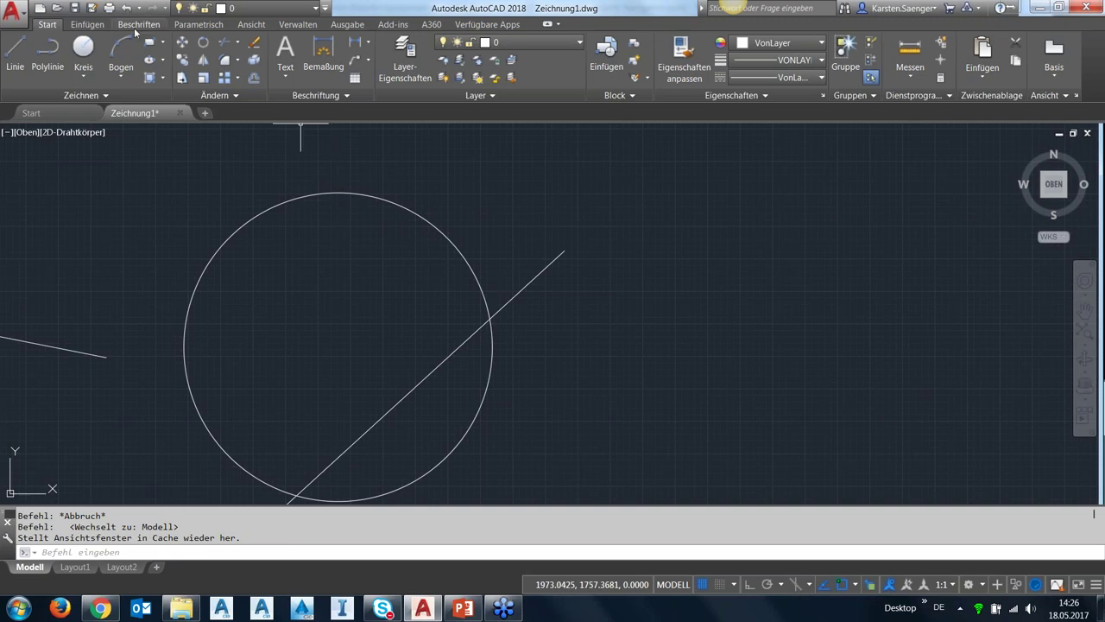
- On the View tab, toggle the UCS icon and the ViewCube off and back on
{"action": "left_click", "coordinate": [251, 24]}
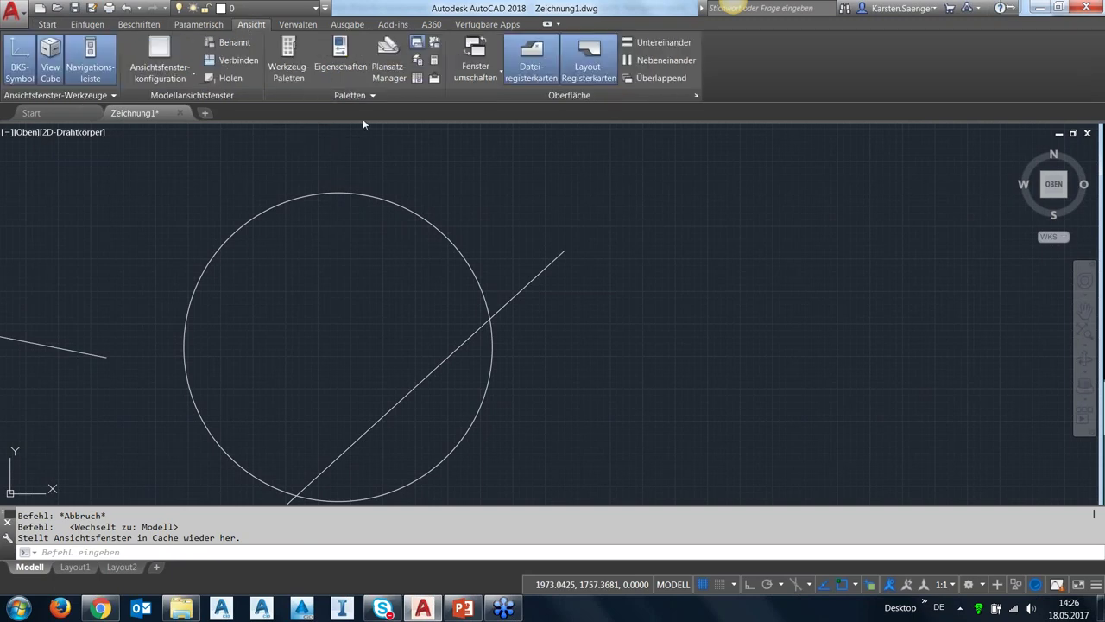
{"action": "left_click", "coordinate": [23, 62]}
{"action": "left_click", "coordinate": [23, 62]}
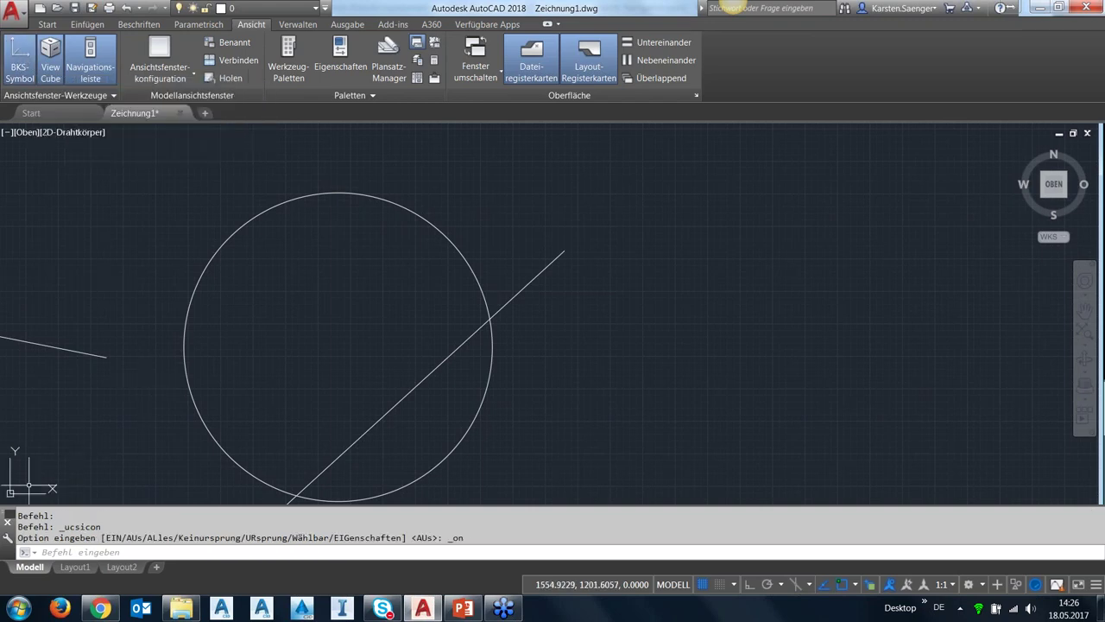
{"action": "middle_click_drag", "start_coordinate": [81, 412], "coordinate": [200, 342]}
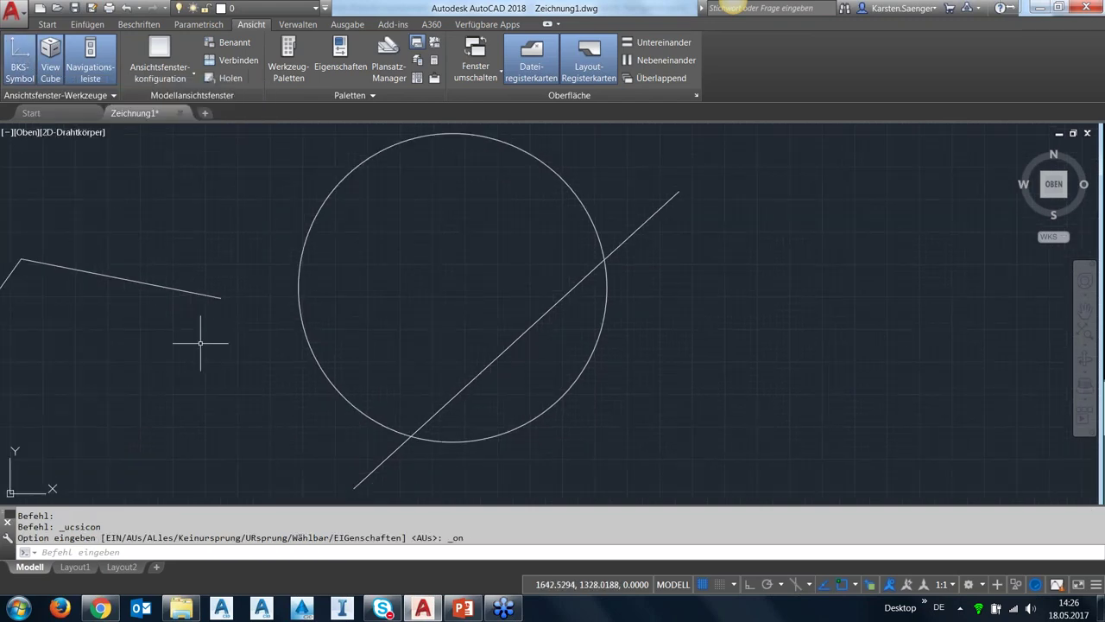
{"action": "left_click", "coordinate": [17, 53]}
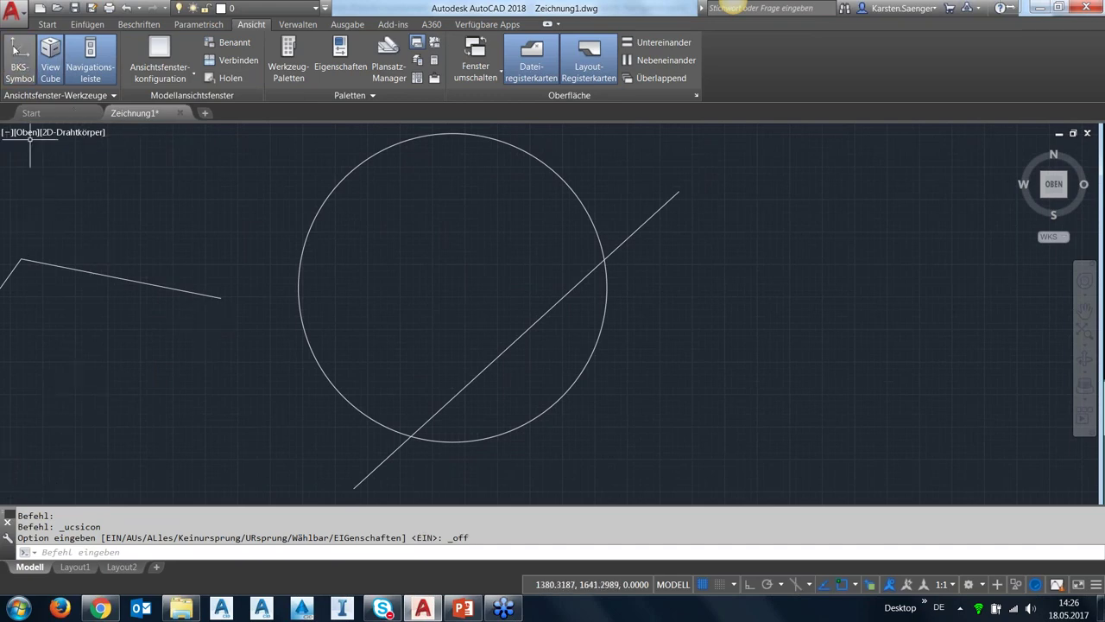
{"action": "left_click", "coordinate": [16, 50]}
{"action": "left_click", "coordinate": [48, 58]}
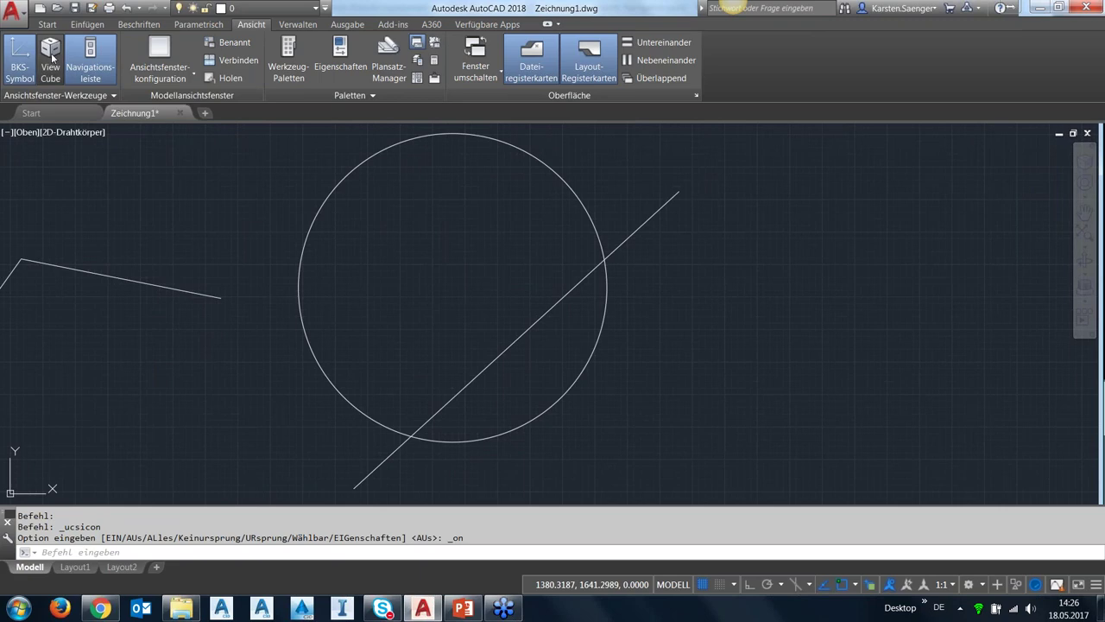
{"action": "left_click", "coordinate": [52, 57]}
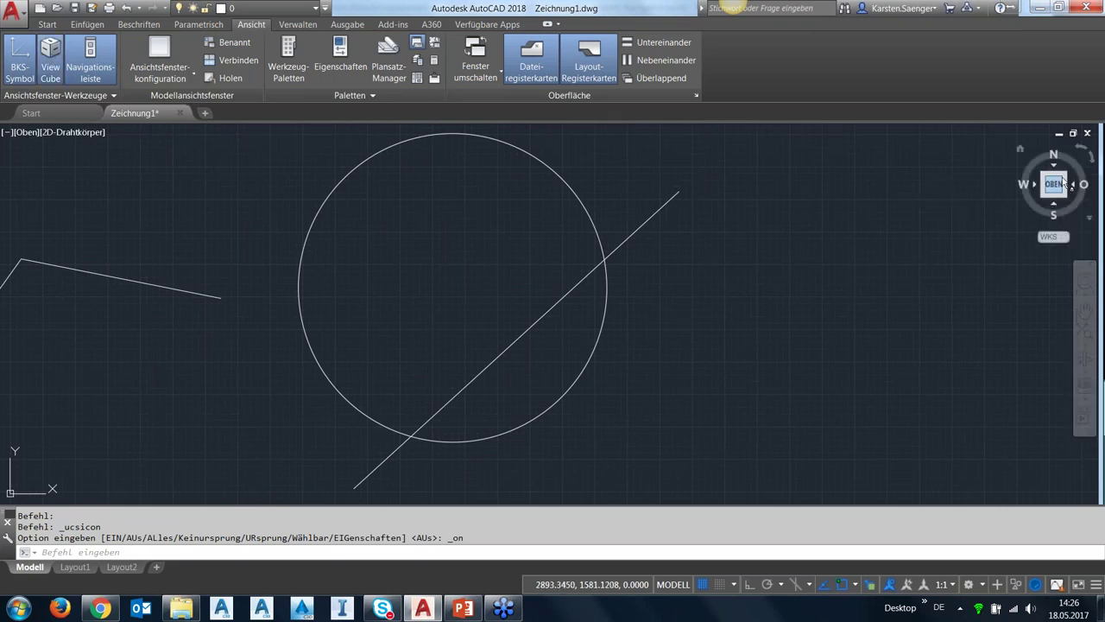
- Try the isometric, top and front ViewCube orientations, then reset to the Home view
{"action": "left_click", "coordinate": [1042, 195]}
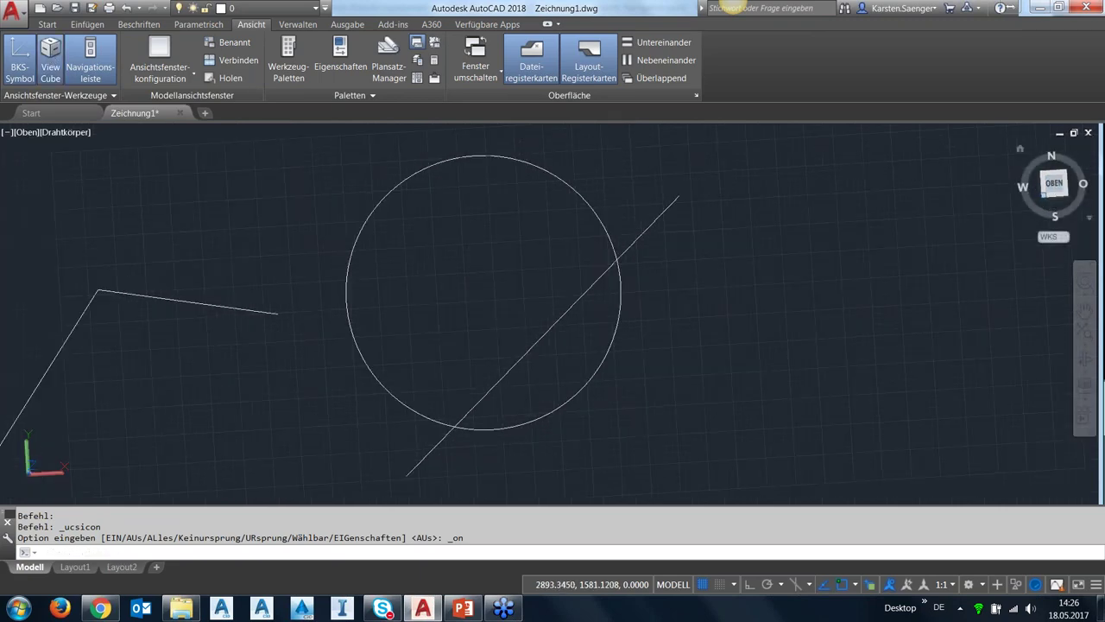
{"action": "left_click", "coordinate": [1054, 177]}
{"action": "left_click", "coordinate": [1055, 190]}
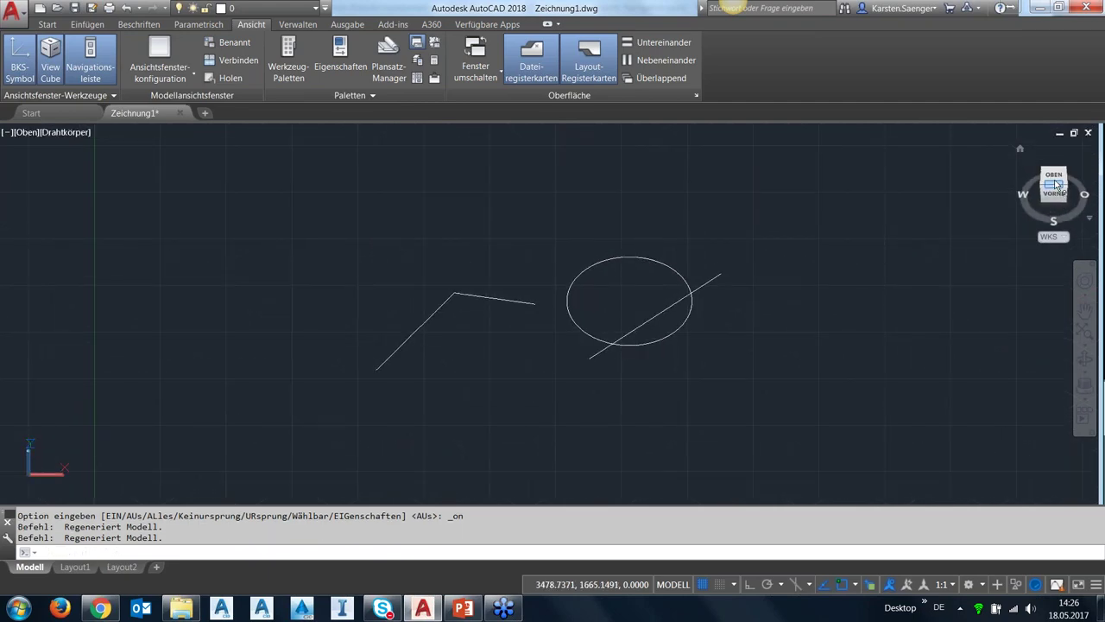
{"action": "left_click", "coordinate": [1020, 150]}
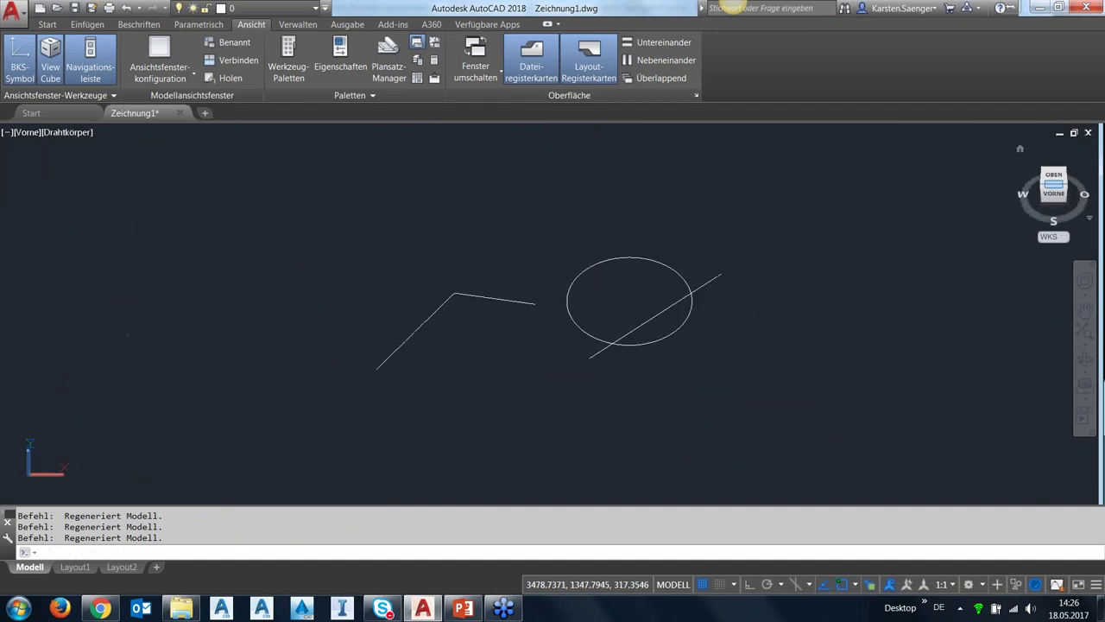
{"action": "left_click", "coordinate": [1020, 151]}
{"action": "right_click", "coordinate": [1019, 148]}
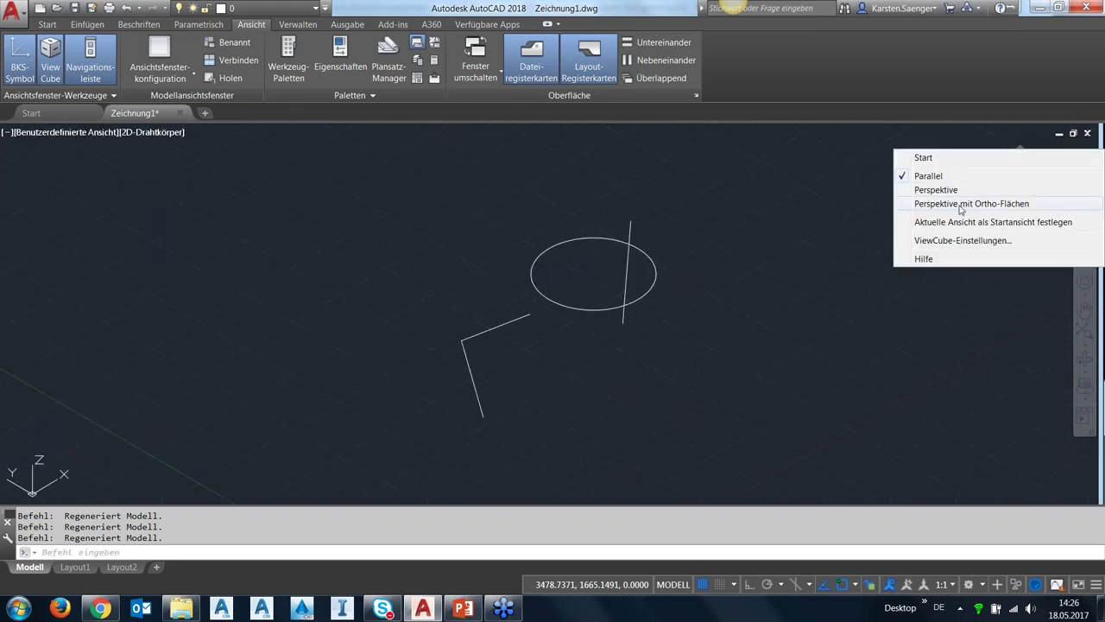
{"action": "left_click", "coordinate": [923, 158]}
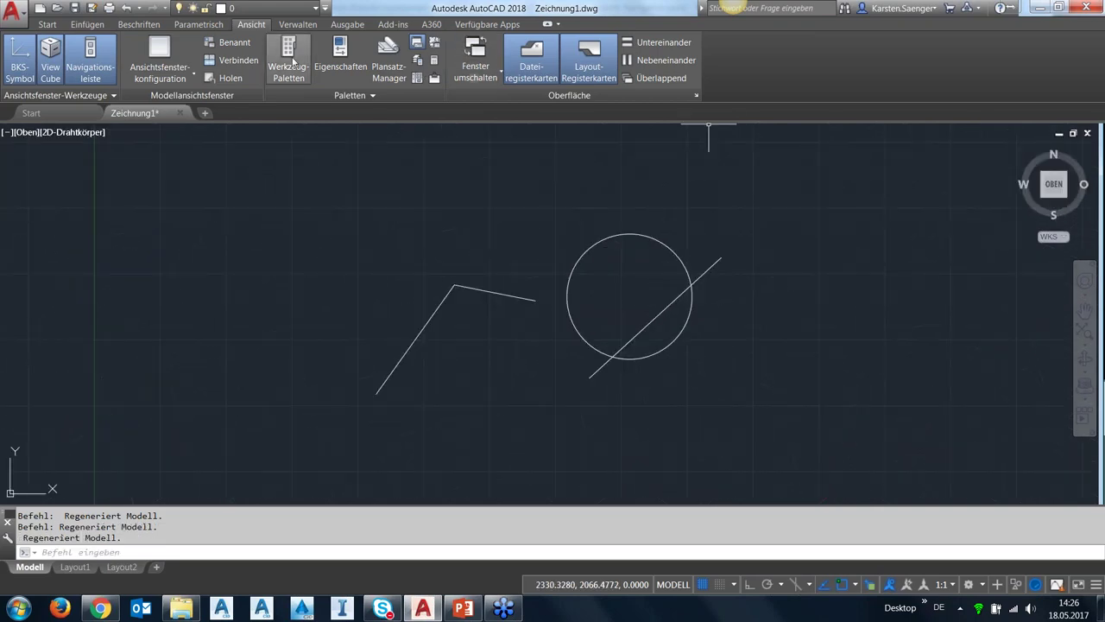
- Toggle the navigation bar off and back on, and pan the drawing
{"action": "left_click", "coordinate": [104, 61]}
{"action": "left_click", "coordinate": [105, 61]}
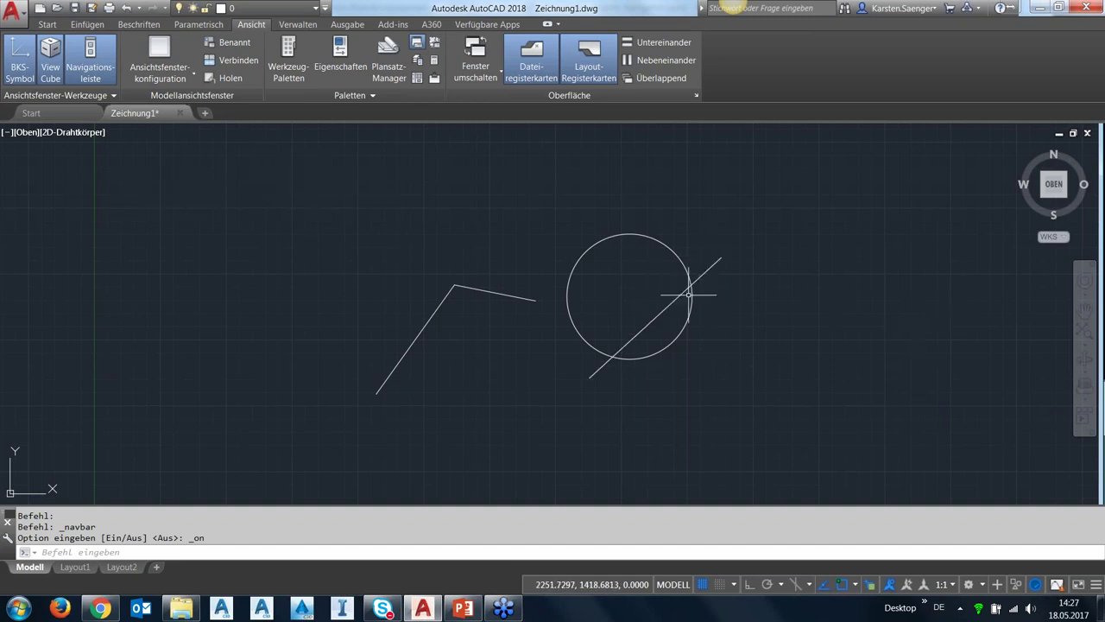
{"action": "middle_click_drag", "start_coordinate": [713, 304], "coordinate": [604, 335]}
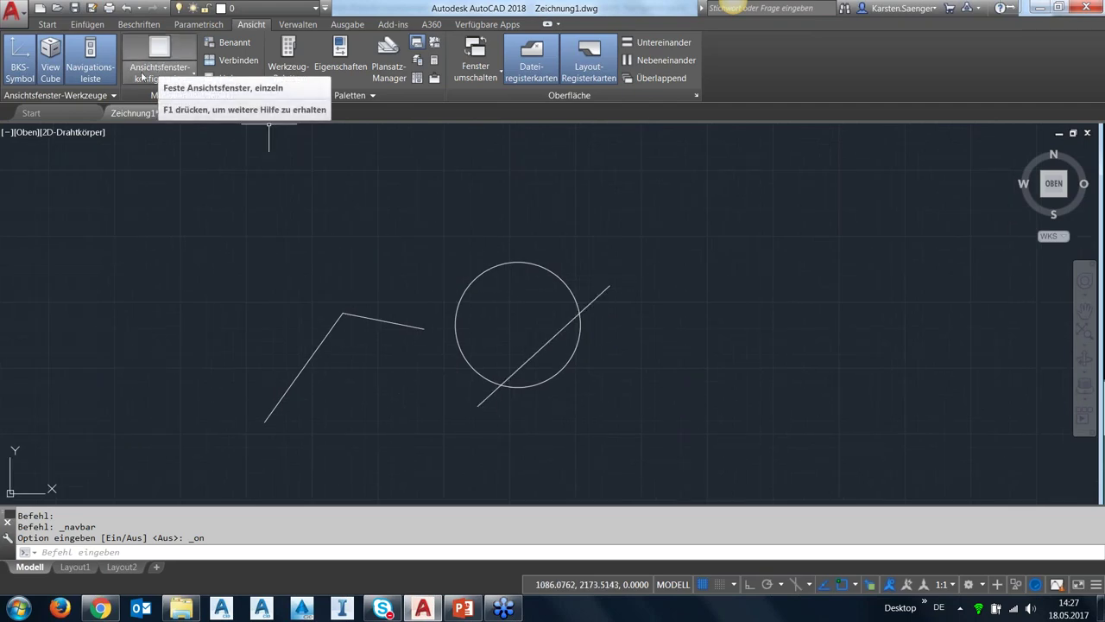
- Split model space into two vertical viewports and set the left one to SW isometric
{"action": "left_click", "coordinate": [156, 79]}
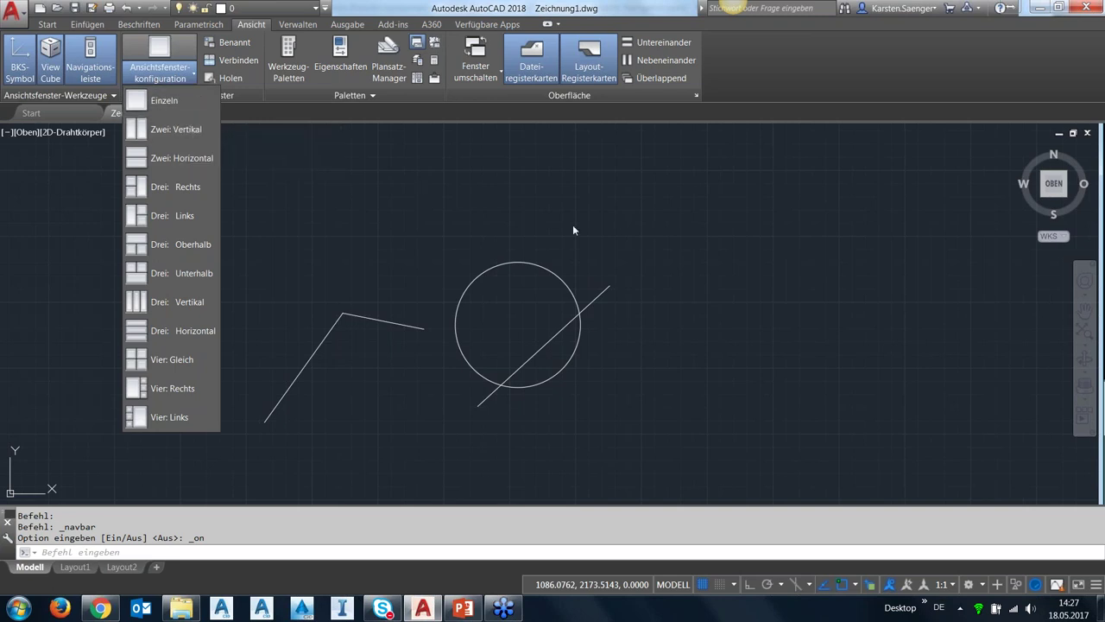
{"action": "left_click", "coordinate": [170, 132]}
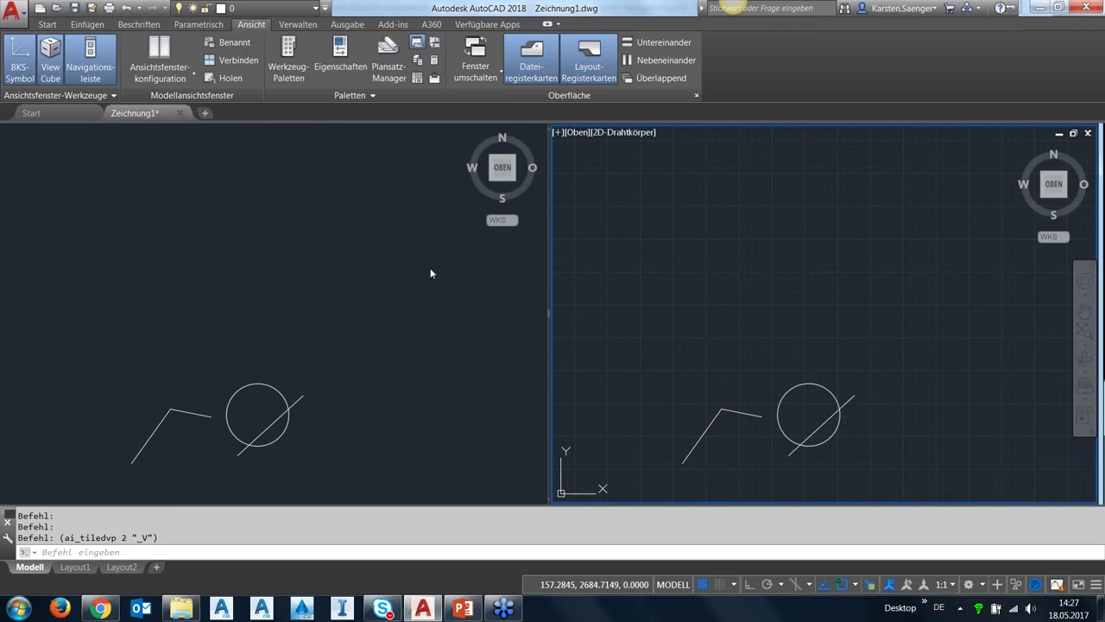
{"action": "left_click", "coordinate": [494, 183]}
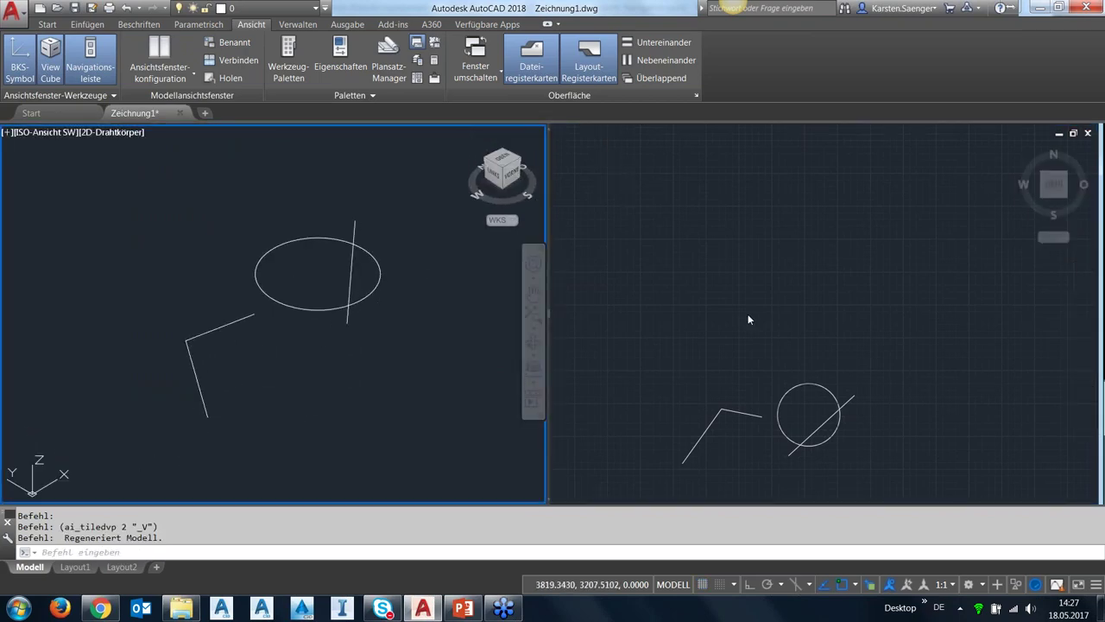
- Open the tool palettes and float them over the drawing
{"action": "left_click", "coordinate": [278, 57]}
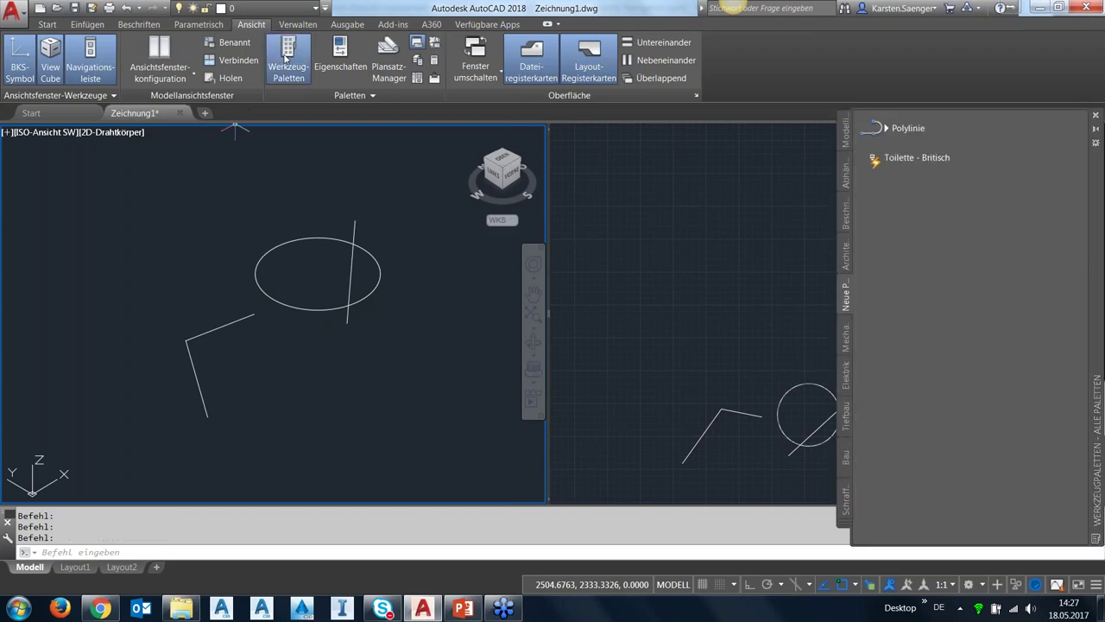
{"action": "mouse_move", "coordinate": [1096, 248]}
{"action": "left_mouse_down"}
{"action": "mouse_move", "coordinate": [927, 248]}
{"action": "mouse_move", "coordinate": [275, 202]}
{"action": "left_mouse_up"}
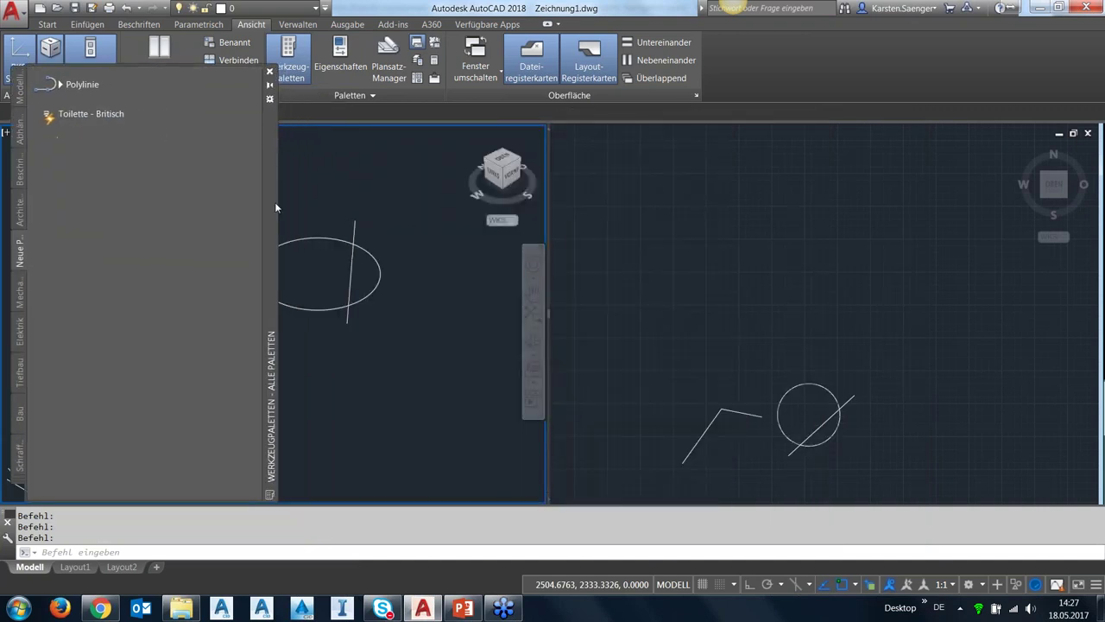
{"action": "left_click_drag", "start_coordinate": [332, 231], "coordinate": [616, 195]}
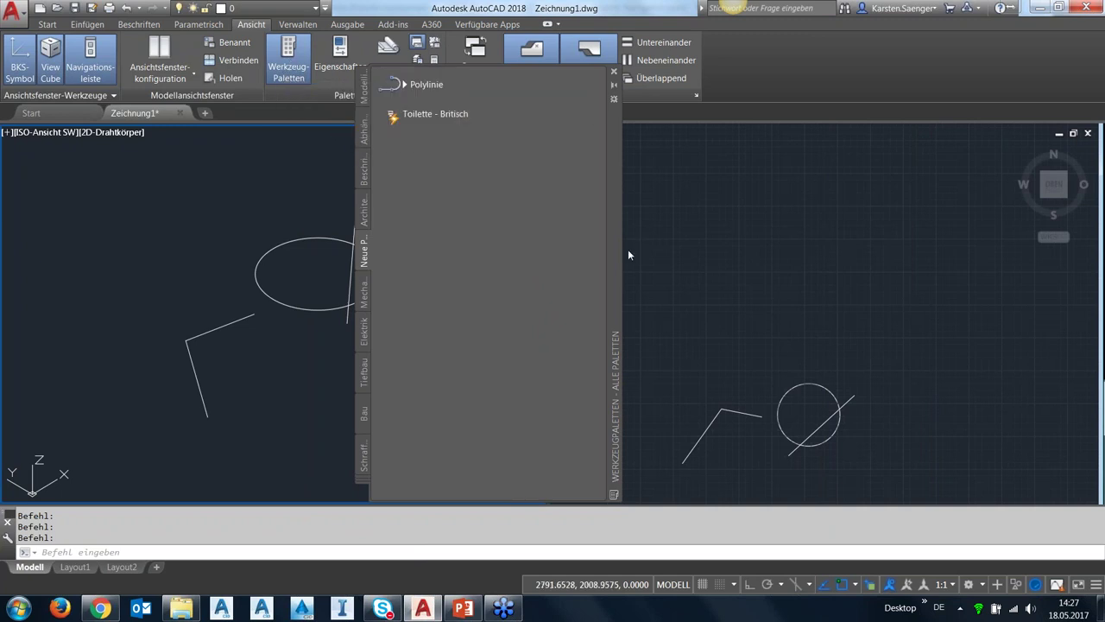
{"action": "left_click_drag", "start_coordinate": [616, 264], "coordinate": [609, 264]}
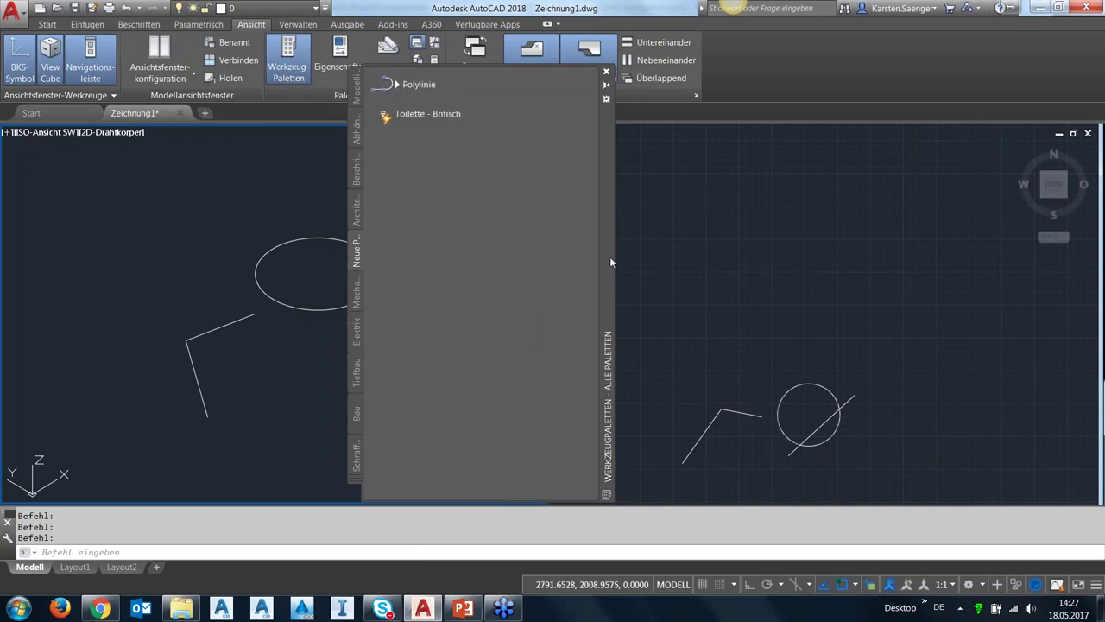
- Show the Architektur tab with its British and metric door and window tools
{"action": "left_click", "coordinate": [357, 143]}
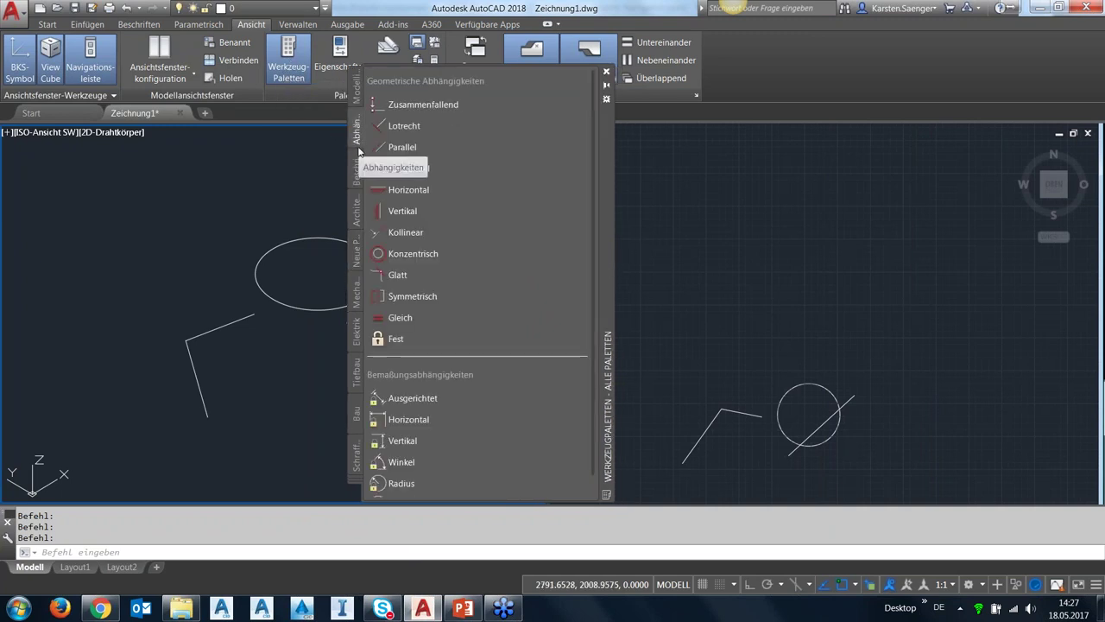
{"action": "left_click", "coordinate": [358, 217]}
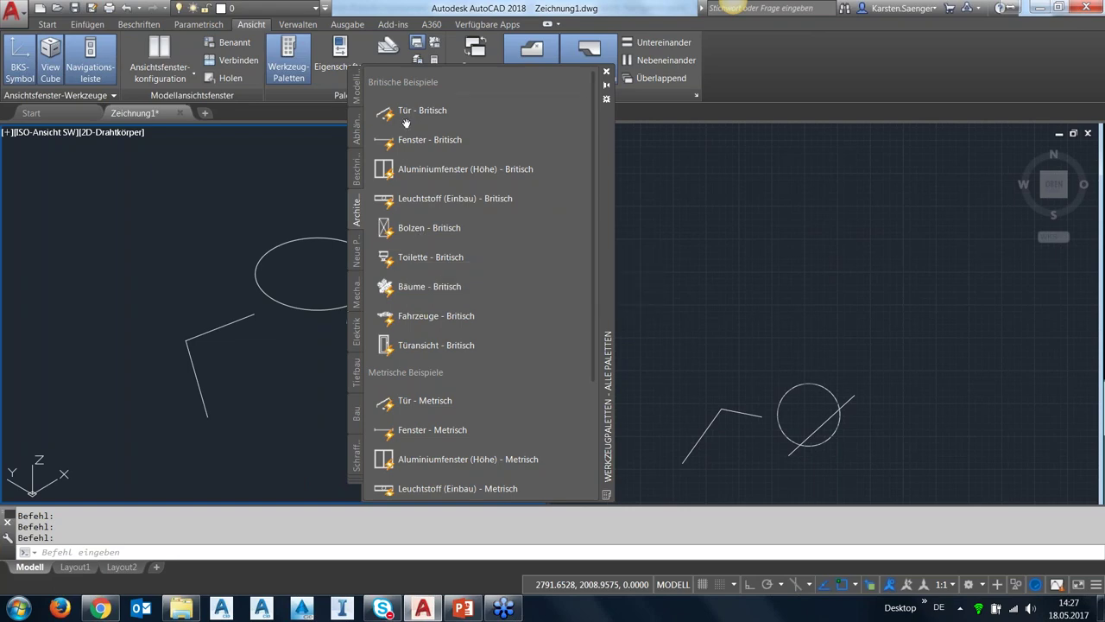
{"action": "left_click_drag", "start_coordinate": [605, 296], "coordinate": [602, 296]}
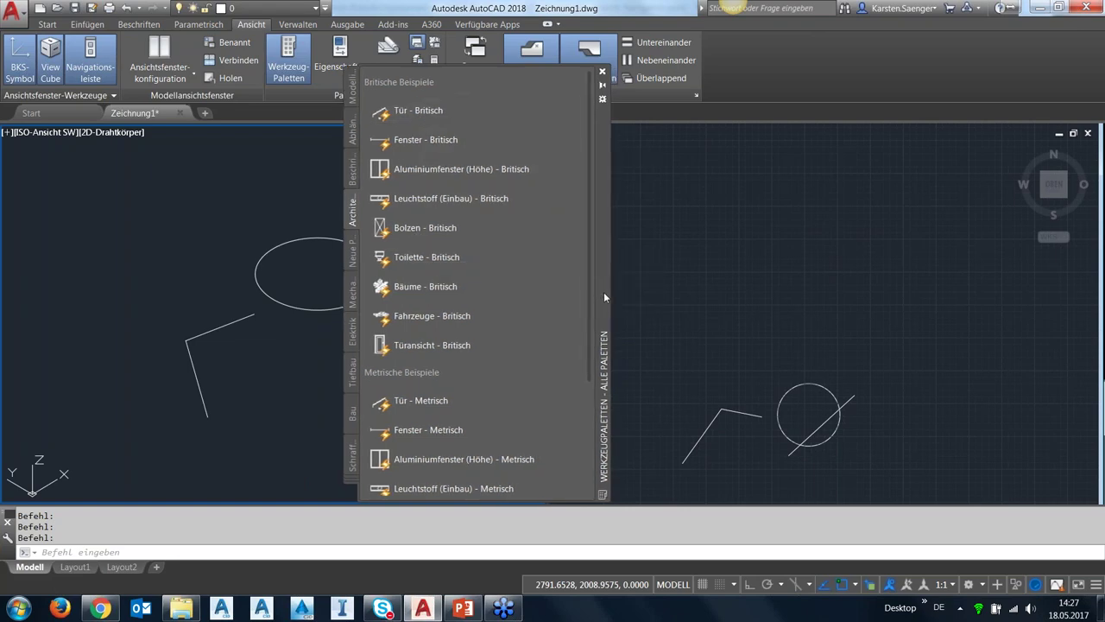
{"action": "left_click_drag", "start_coordinate": [604, 292], "coordinate": [568, 291]}
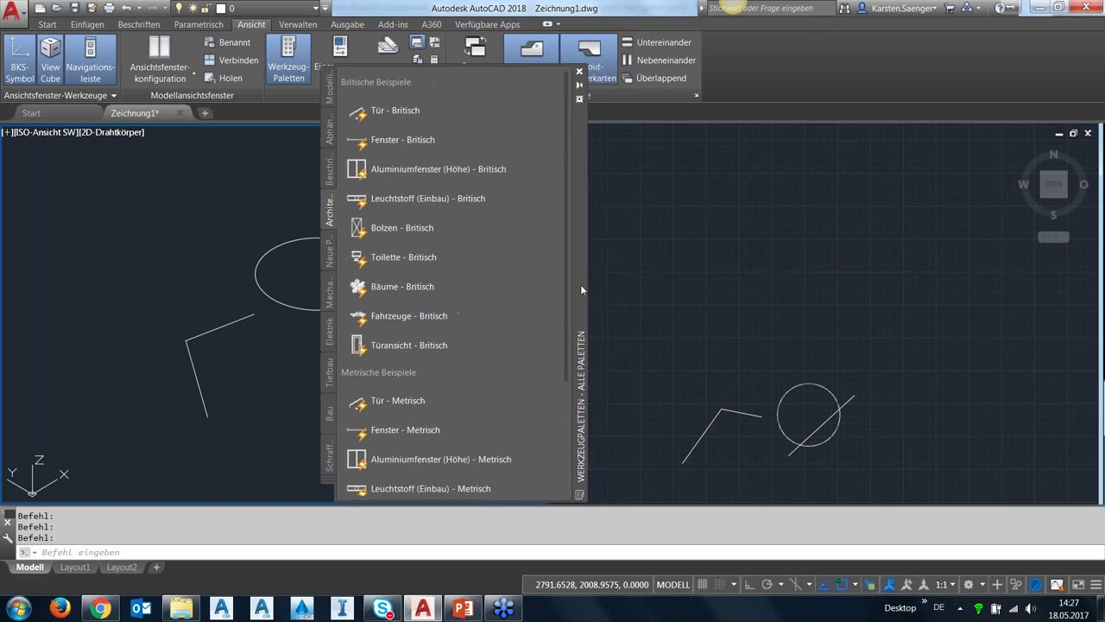
- Create a new empty tool palette named test from the palette window's context menu
{"action": "right_click", "coordinate": [565, 302]}
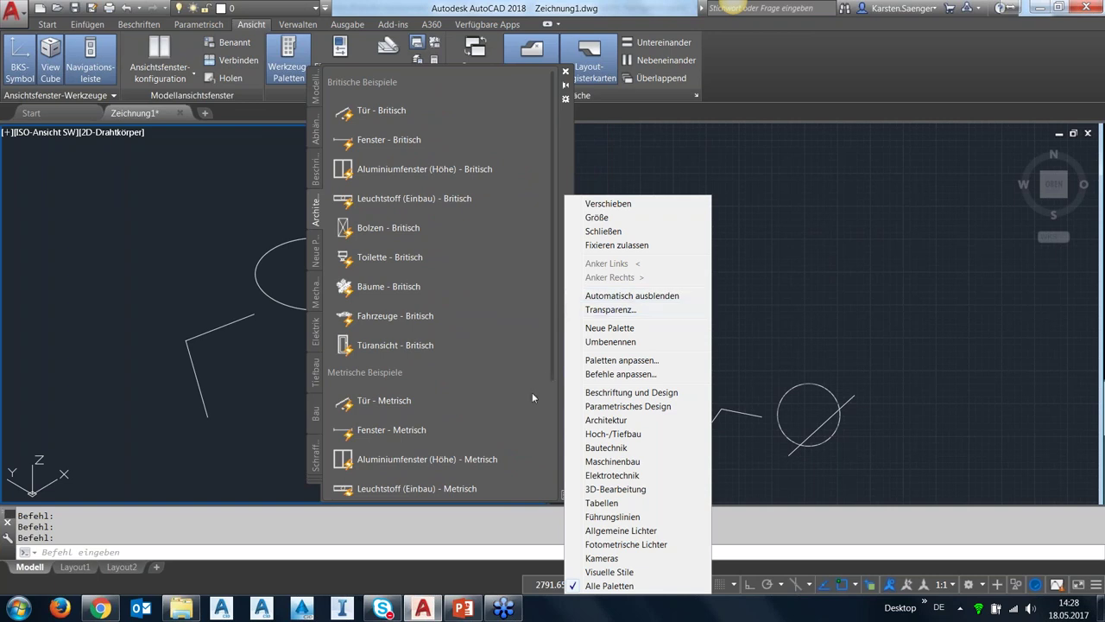
{"action": "right_click", "coordinate": [313, 478]}
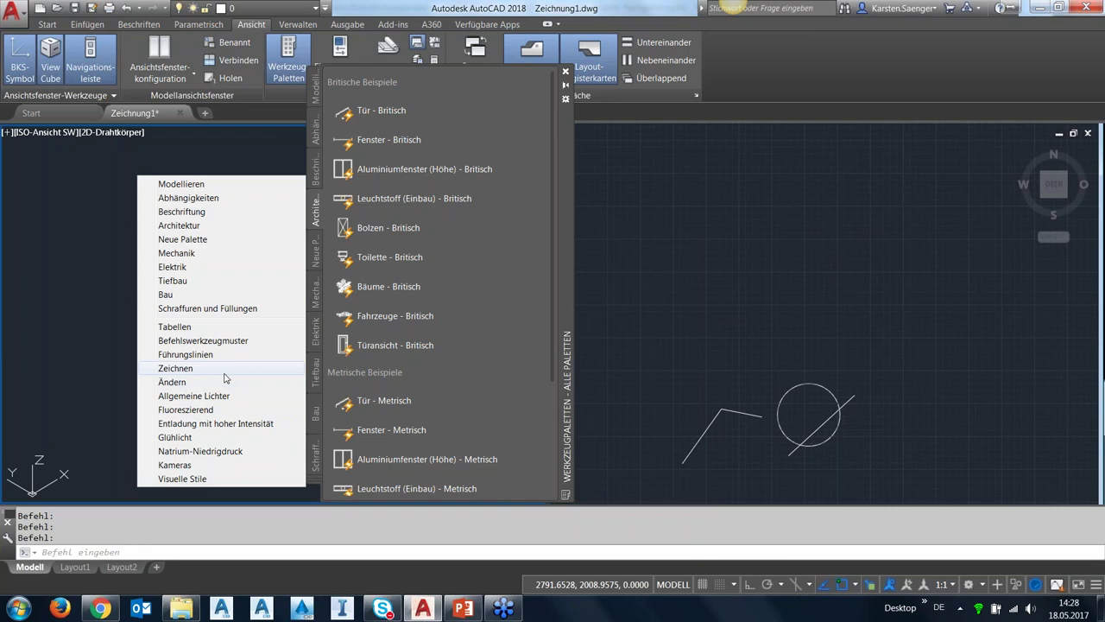
{"action": "right_click", "coordinate": [557, 399]}
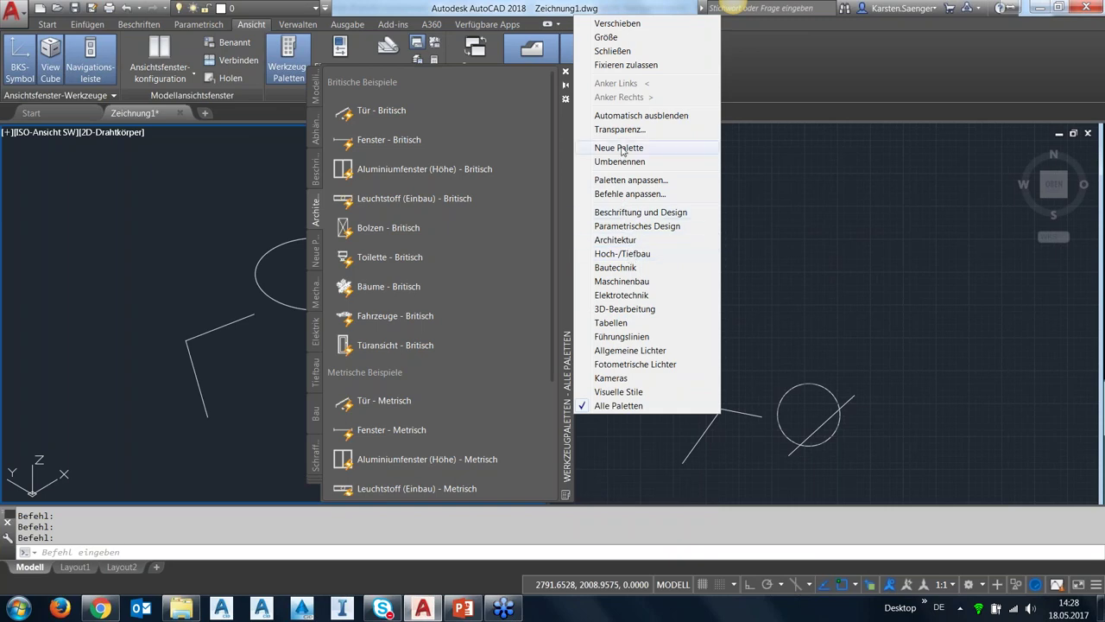
{"action": "left_click", "coordinate": [620, 148]}
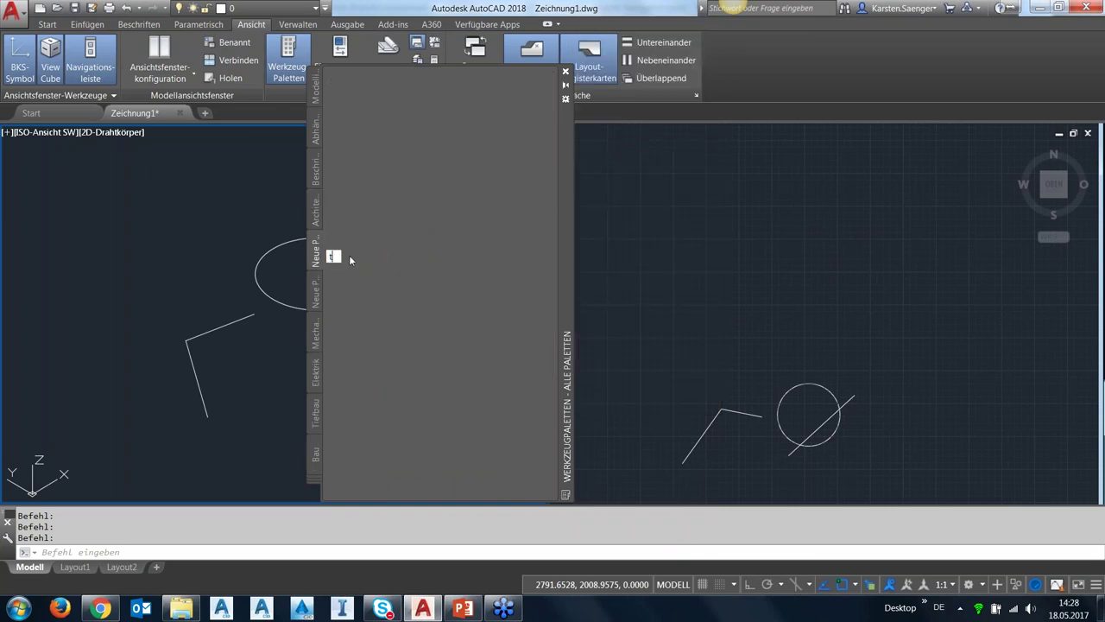
{"action": "type", "text": "test"}
- Turn the diagonal line through the circle into a tool on the test palette
{"action": "left_click", "coordinate": [732, 411]}
{"action": "mouse_move", "coordinate": [722, 407]}
{"action": "left_click", "coordinate": [732, 411]}
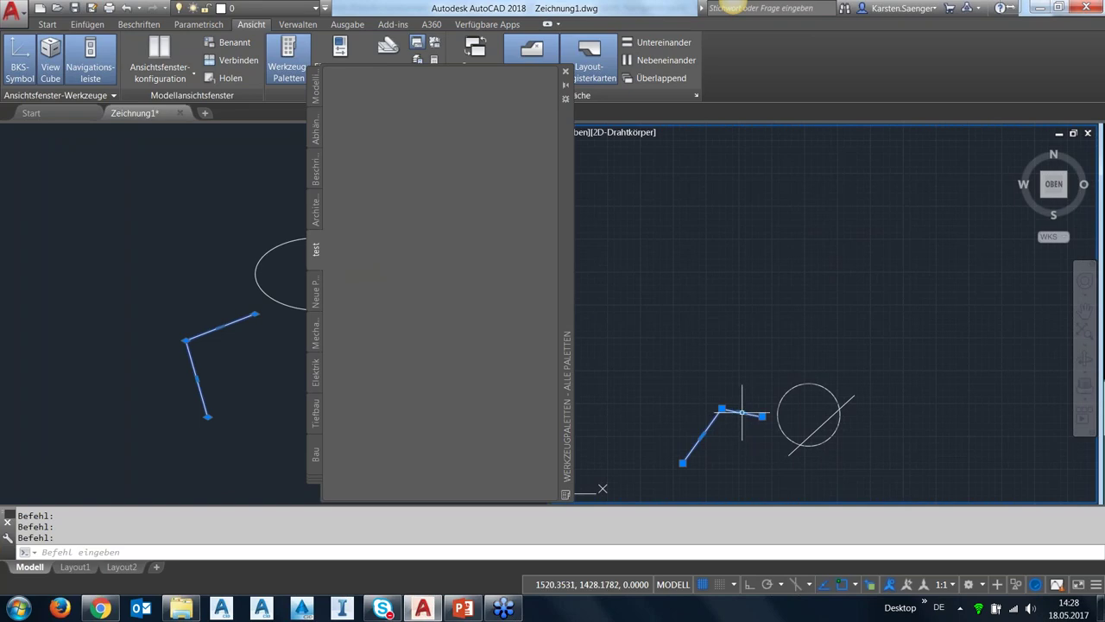
{"action": "right_click", "coordinate": [464, 327]}
{"action": "key", "text": "Escape"}
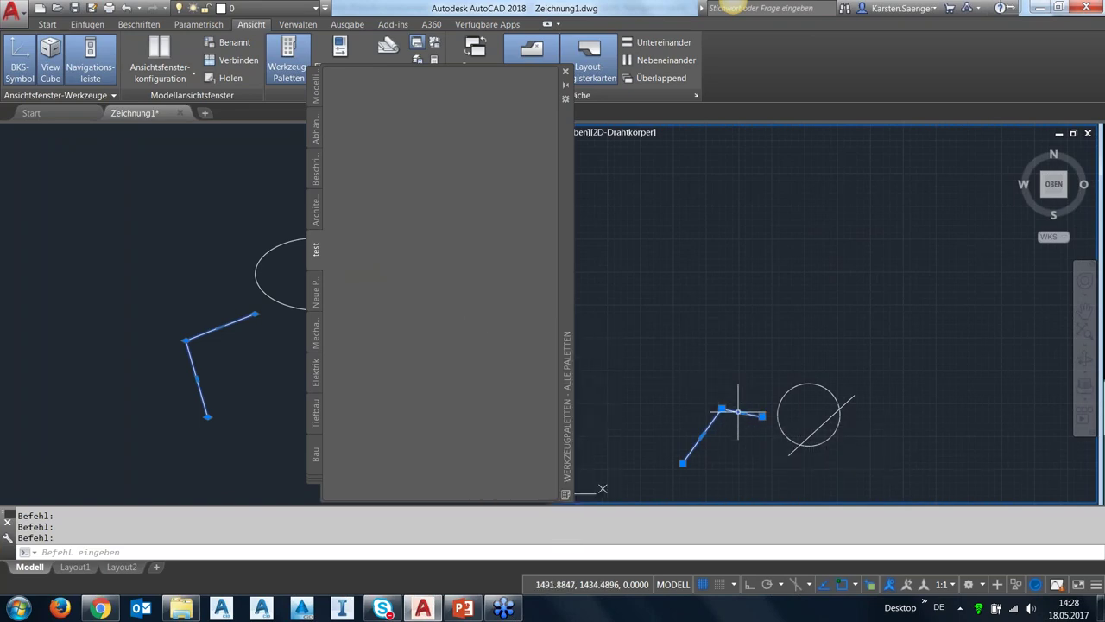
{"action": "right_click", "coordinate": [577, 328]}
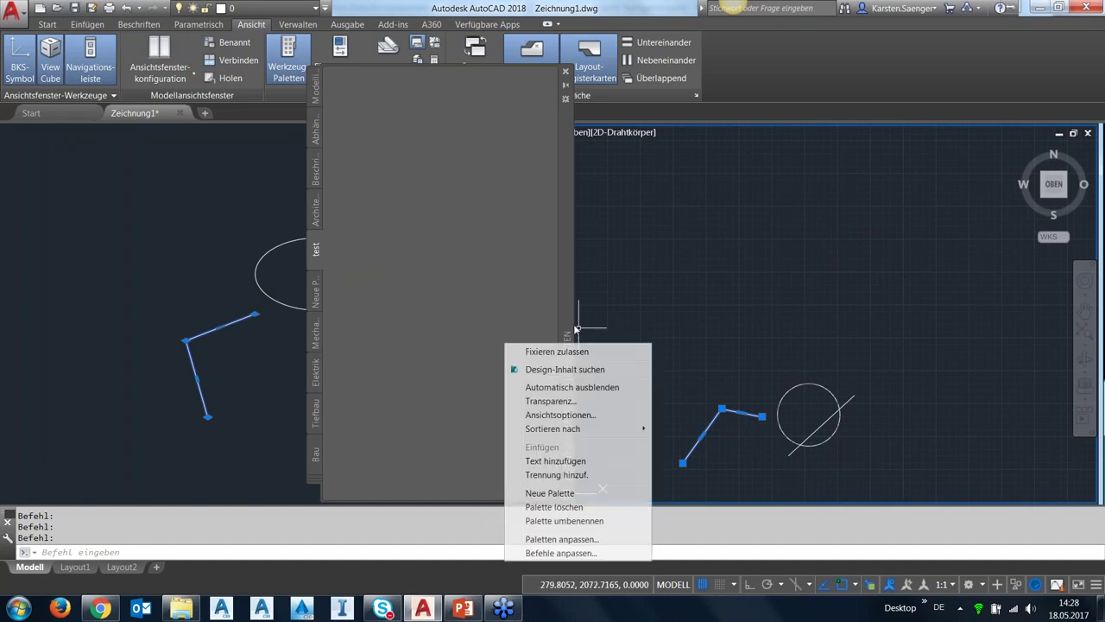
{"action": "left_click", "coordinate": [678, 341]}
{"action": "key", "text": "Escape"}
{"action": "left_click", "coordinate": [827, 422]}
{"action": "mouse_move", "coordinate": [827, 421]}
{"action": "left_mouse_down"}
{"action": "mouse_move", "coordinate": [476, 315]}
{"action": "mouse_move", "coordinate": [486, 311]}
{"action": "left_mouse_up"}
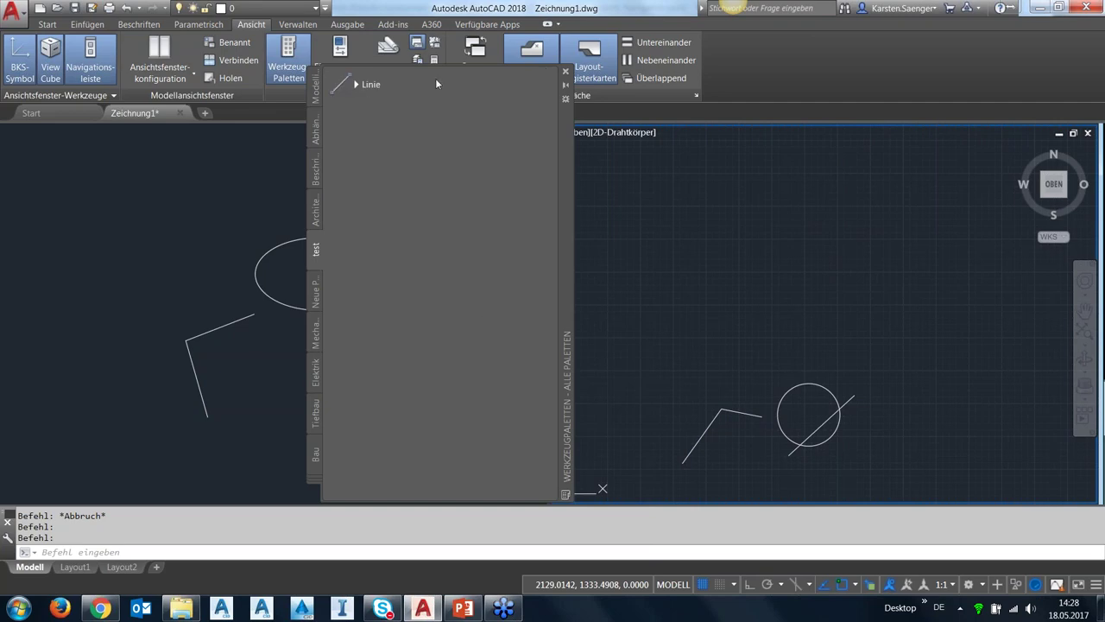
- Switch the new tool to Bogen and draw a three-point arc above the circle
{"action": "left_click", "coordinate": [357, 85]}
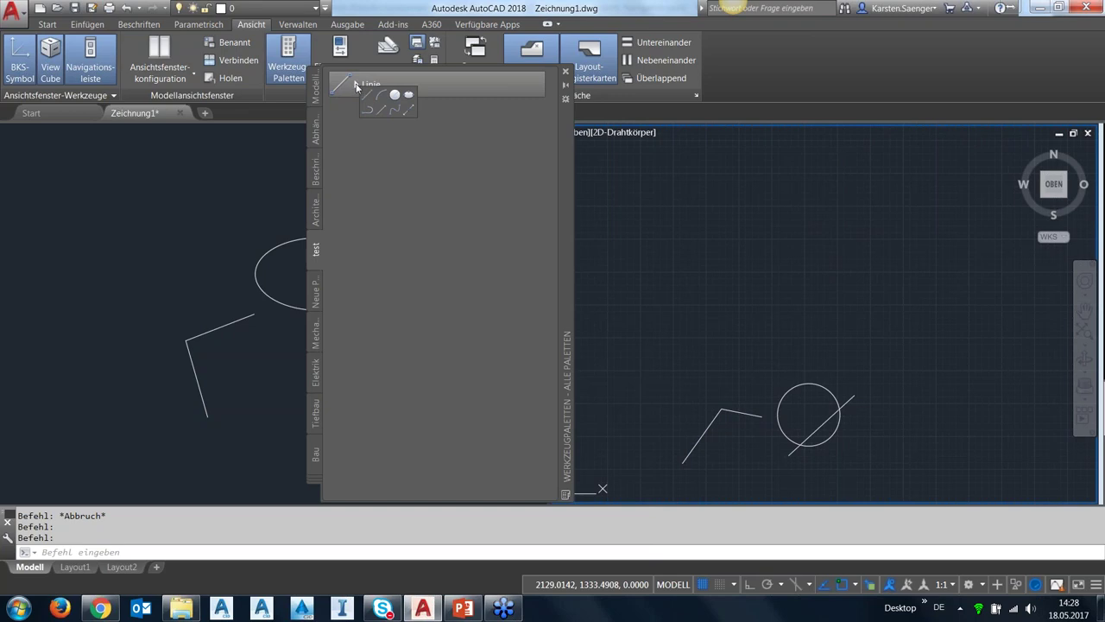
{"action": "left_click", "coordinate": [381, 94]}
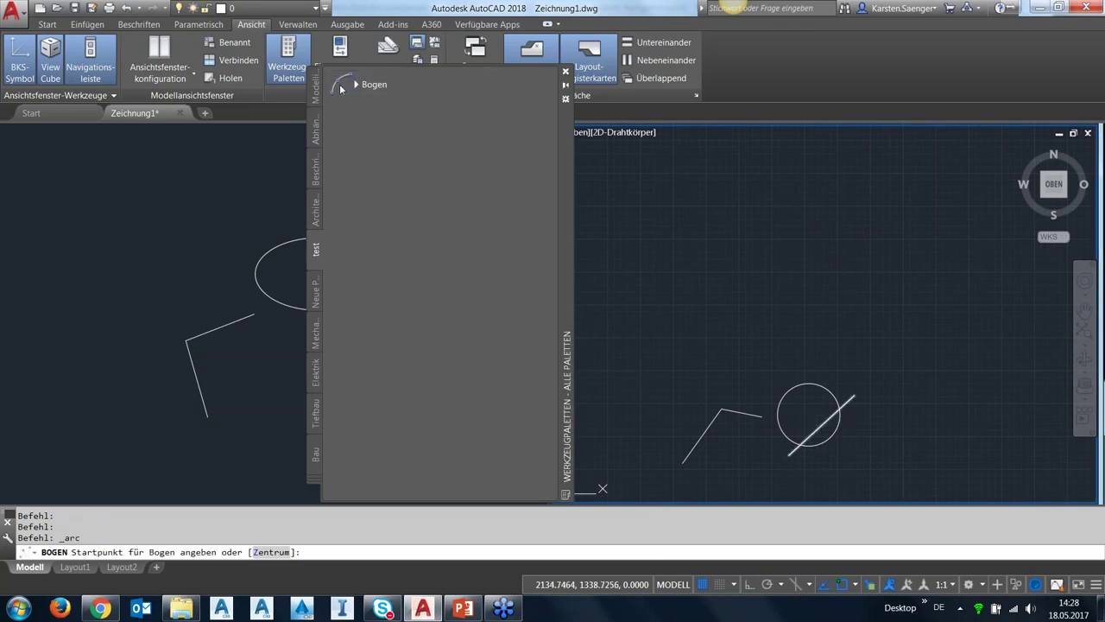
{"action": "left_click", "coordinate": [662, 249]}
{"action": "left_click", "coordinate": [689, 226]}
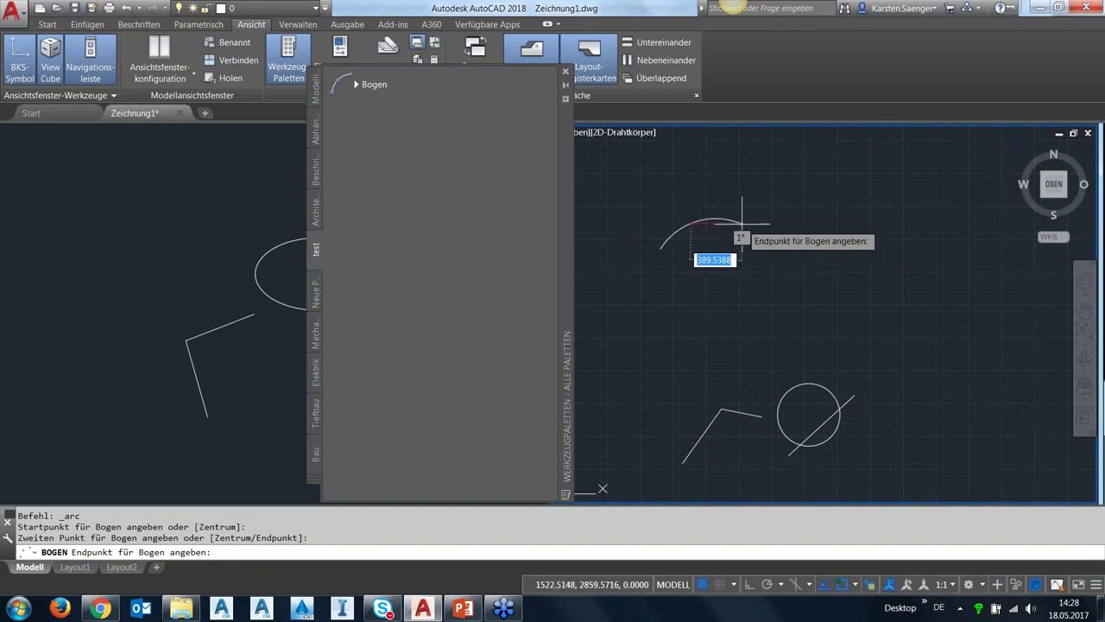
{"action": "left_click", "coordinate": [744, 225]}
{"action": "key", "text": "Return"}
{"action": "key", "text": "Escape"}
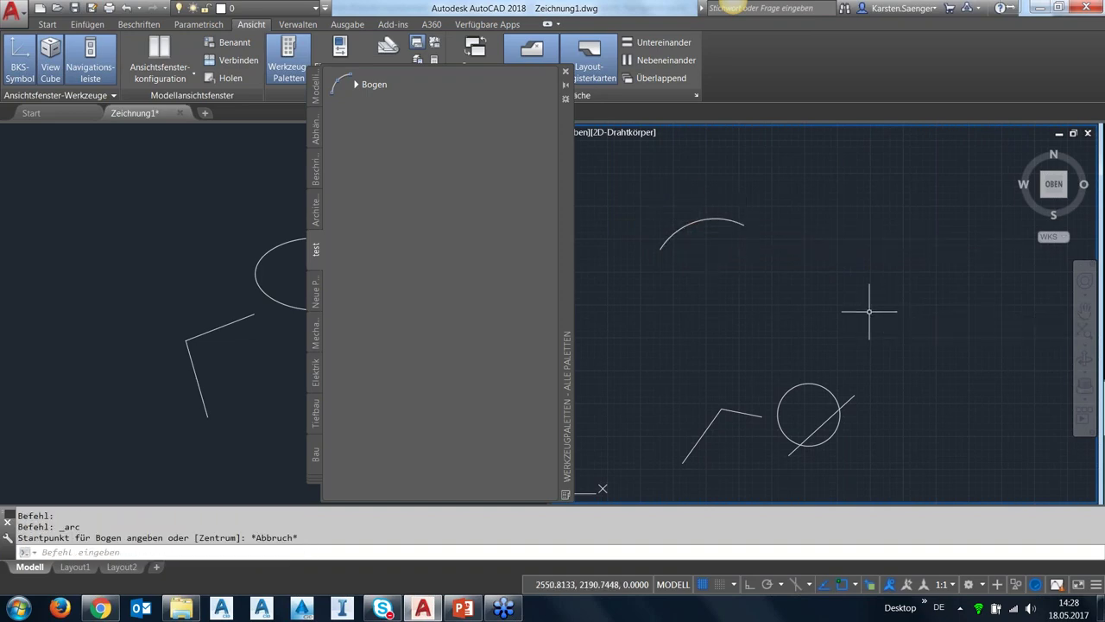
{"action": "key", "text": "Return"}
- Change the palette tool's geometry to Polylinie
{"action": "left_click", "coordinate": [355, 83]}
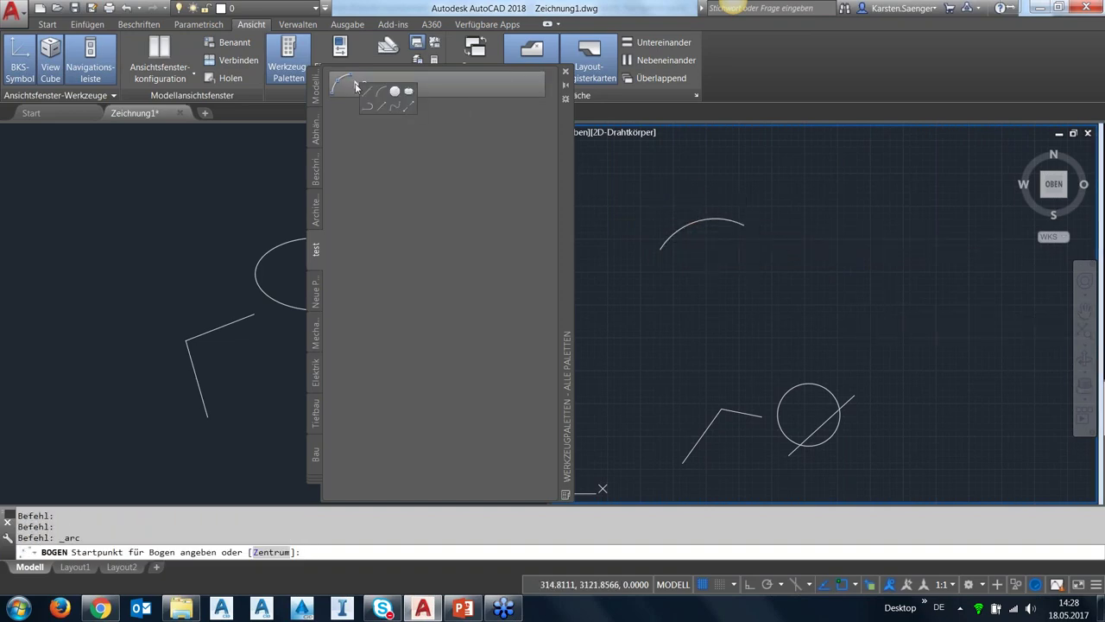
{"action": "left_click", "coordinate": [366, 107]}
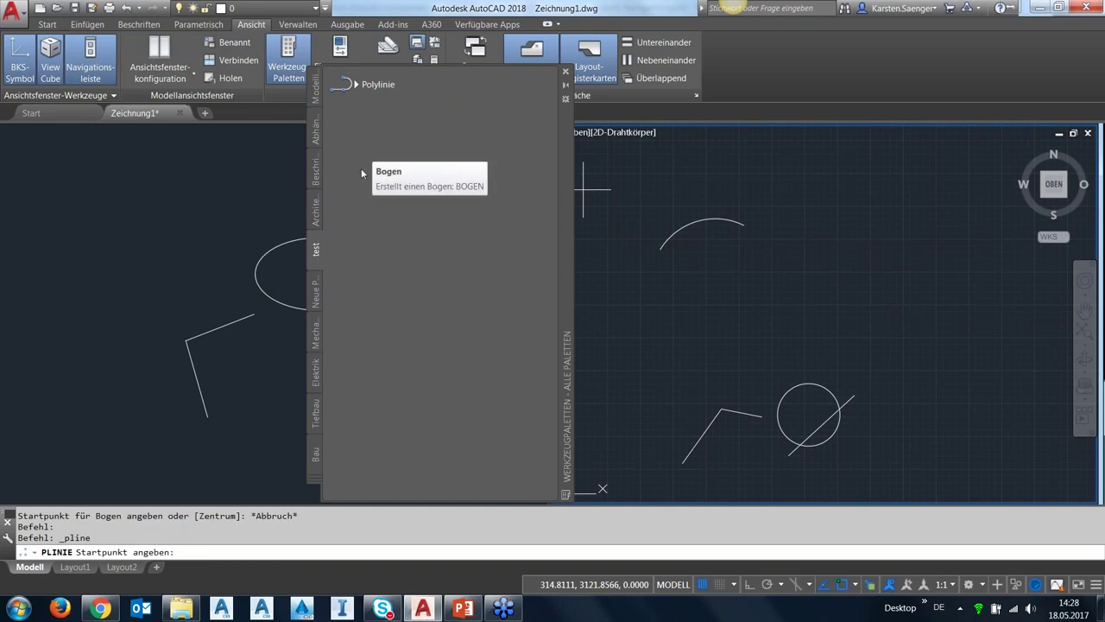
{"action": "mouse_move", "coordinate": [565, 196]}
{"action": "left_mouse_down"}
{"action": "mouse_move", "coordinate": [599, 179]}
{"action": "mouse_move", "coordinate": [631, 189]}
{"action": "left_mouse_up"}
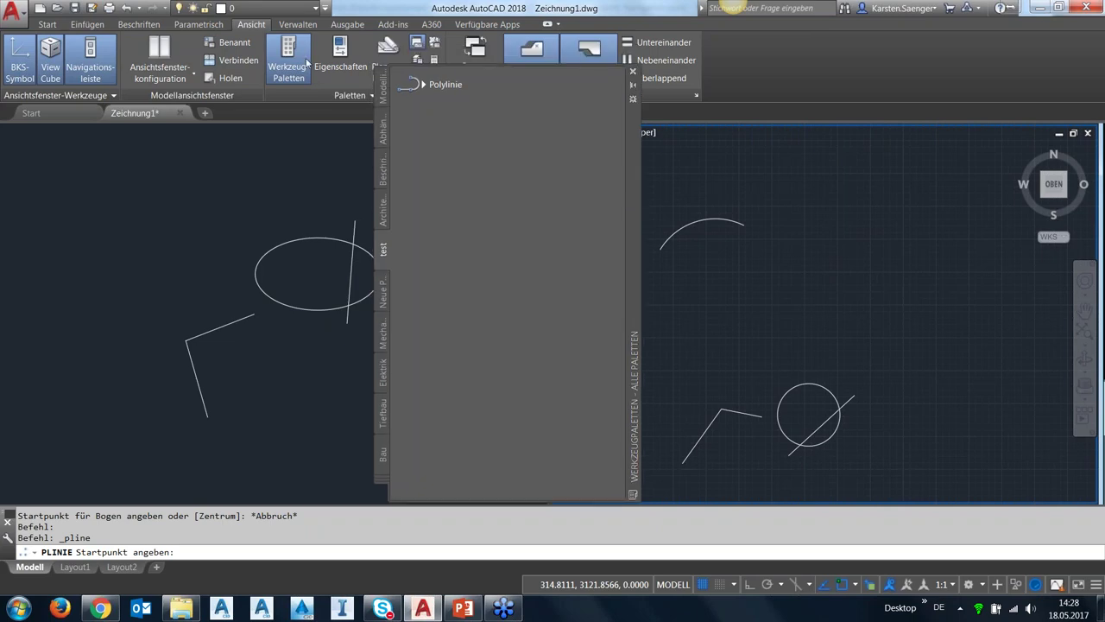
- Set the viewport configuration back to a single view
{"action": "left_click", "coordinate": [160, 50]}
{"action": "left_click", "coordinate": [160, 74]}
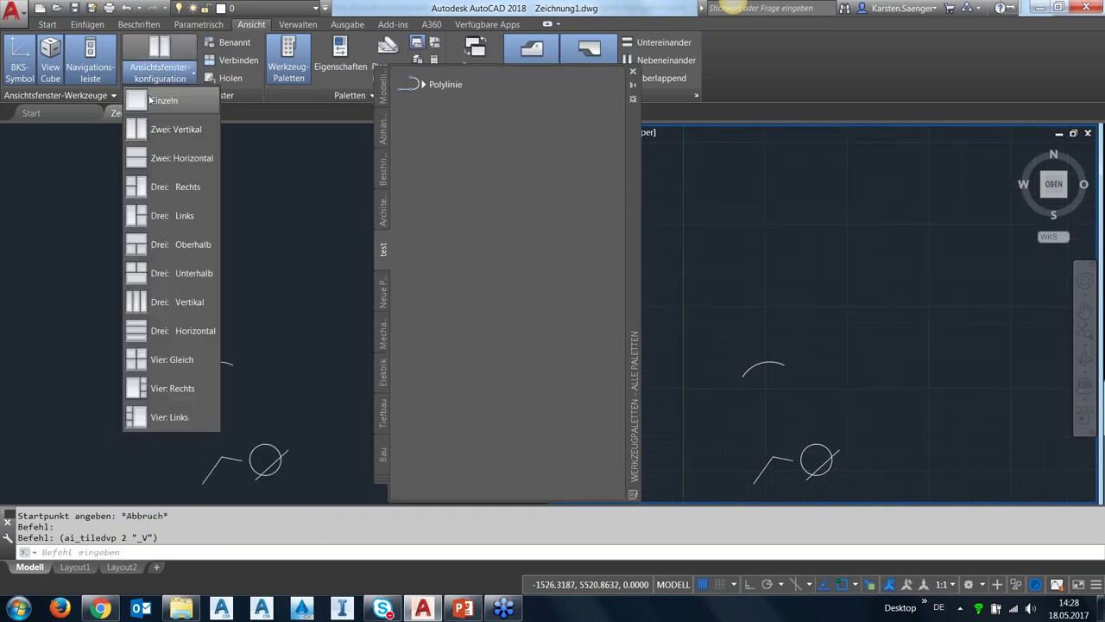
{"action": "left_click", "coordinate": [271, 99]}
- Move the tool palettes to the left and show the architectural British and metric tools
{"action": "left_click_drag", "start_coordinate": [626, 232], "coordinate": [338, 226]}
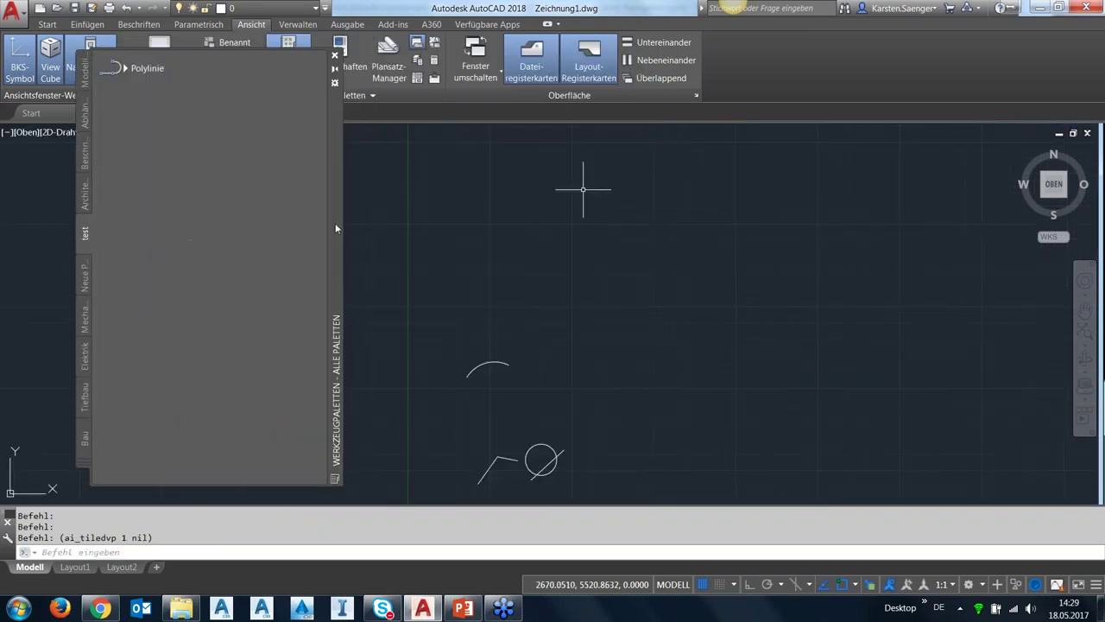
{"action": "left_click", "coordinate": [90, 290]}
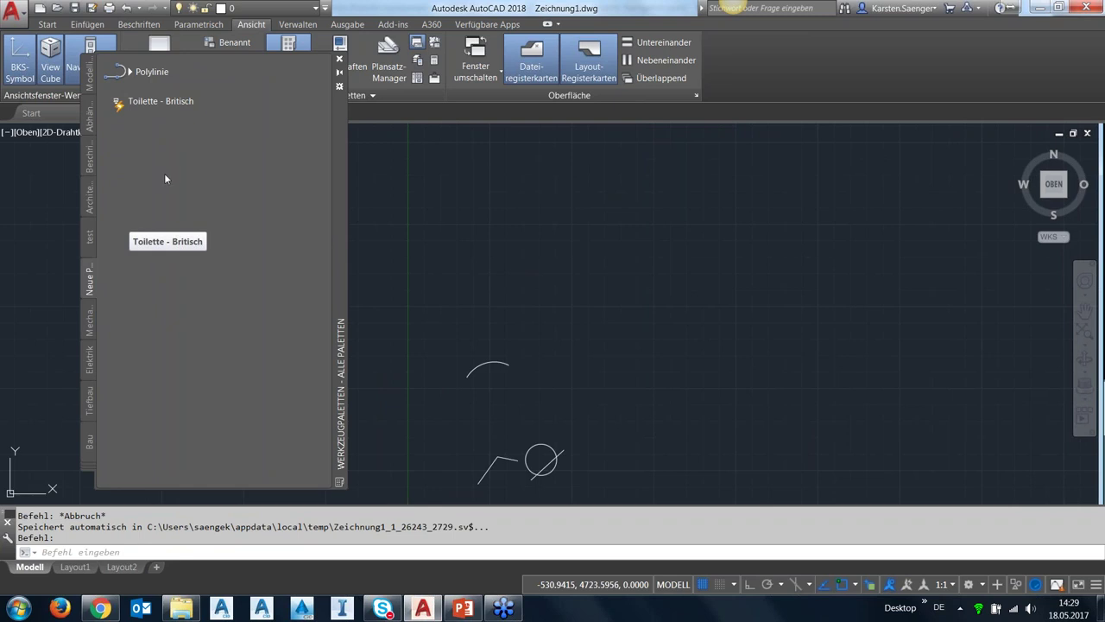
{"action": "left_click", "coordinate": [90, 207]}
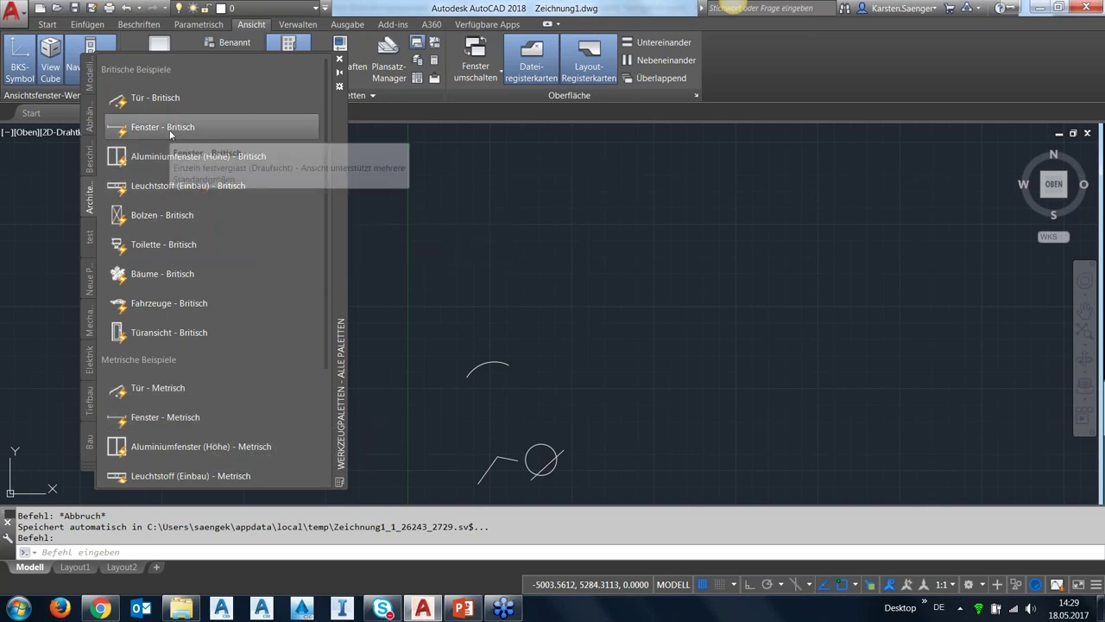
- Place a Tür - Britisch door block in the drawing and select it
{"action": "left_click_drag", "start_coordinate": [138, 97], "coordinate": [534, 256]}
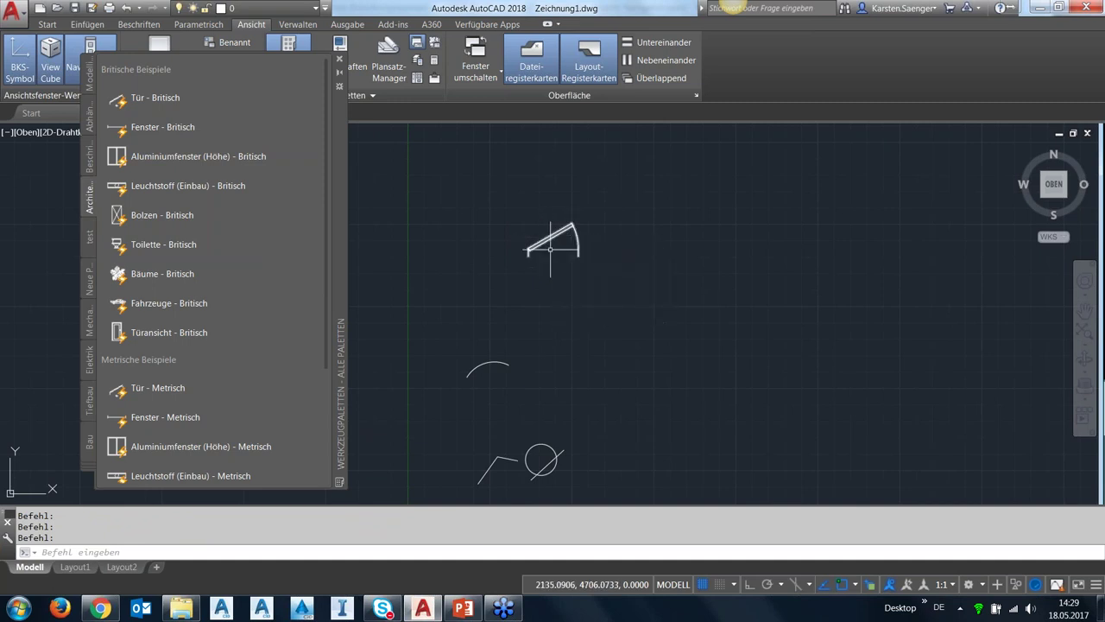
{"action": "scroll", "coordinate": [553, 251], "scroll_direction": "up", "scroll_amount": 2}
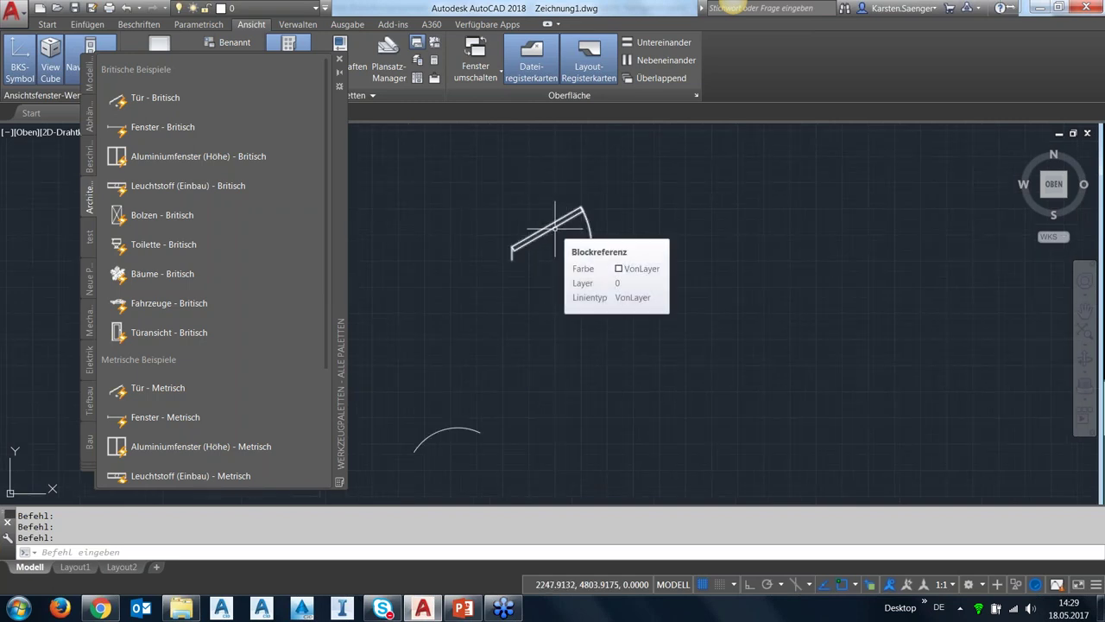
{"action": "left_click", "coordinate": [556, 233]}
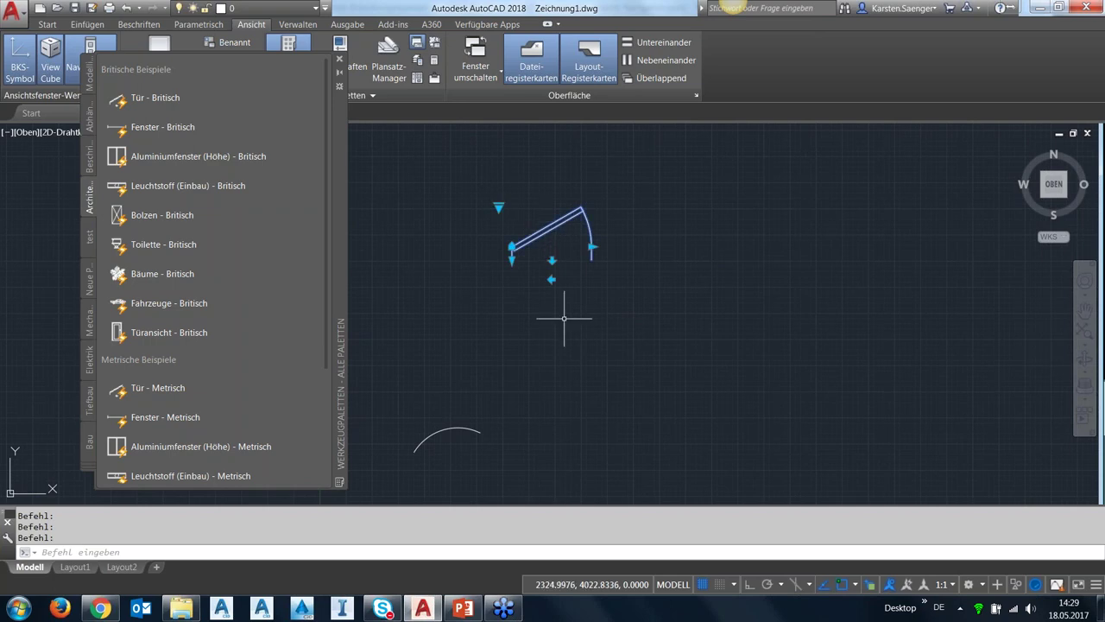
{"action": "left_click", "coordinate": [593, 248]}
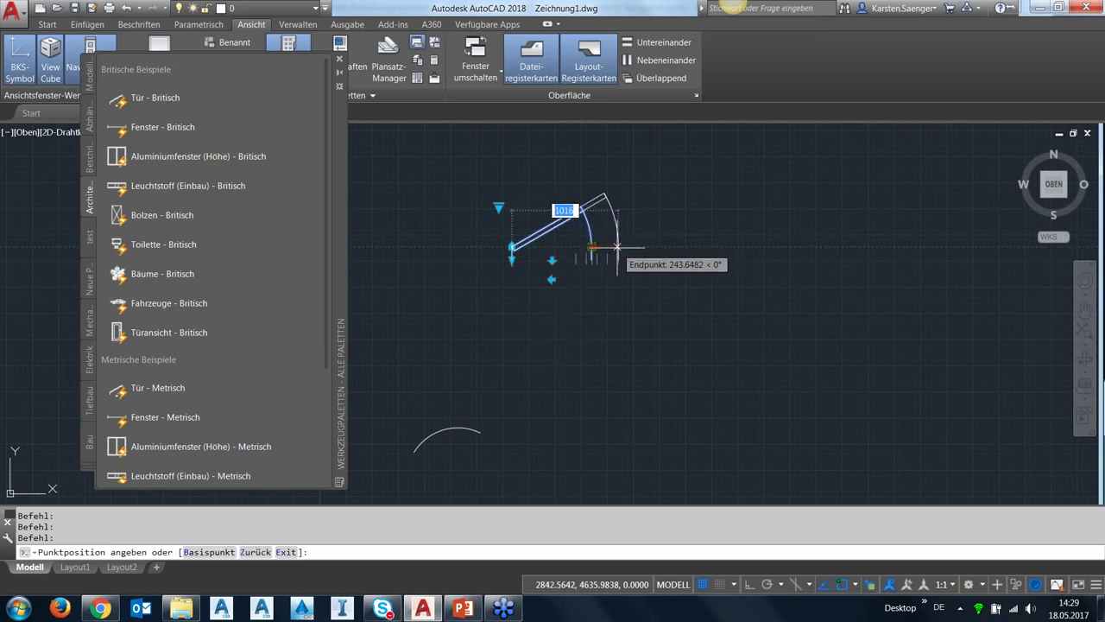
{"action": "left_click", "coordinate": [616, 247]}
{"action": "key", "text": "ctrl+z"}
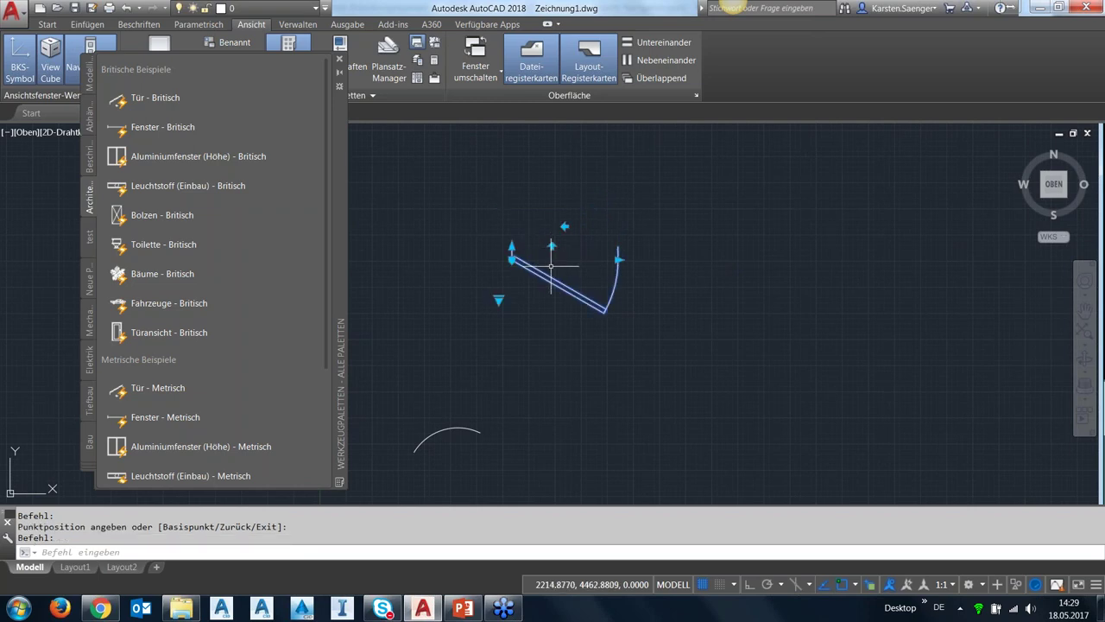
{"action": "key", "text": "ctrl+y"}
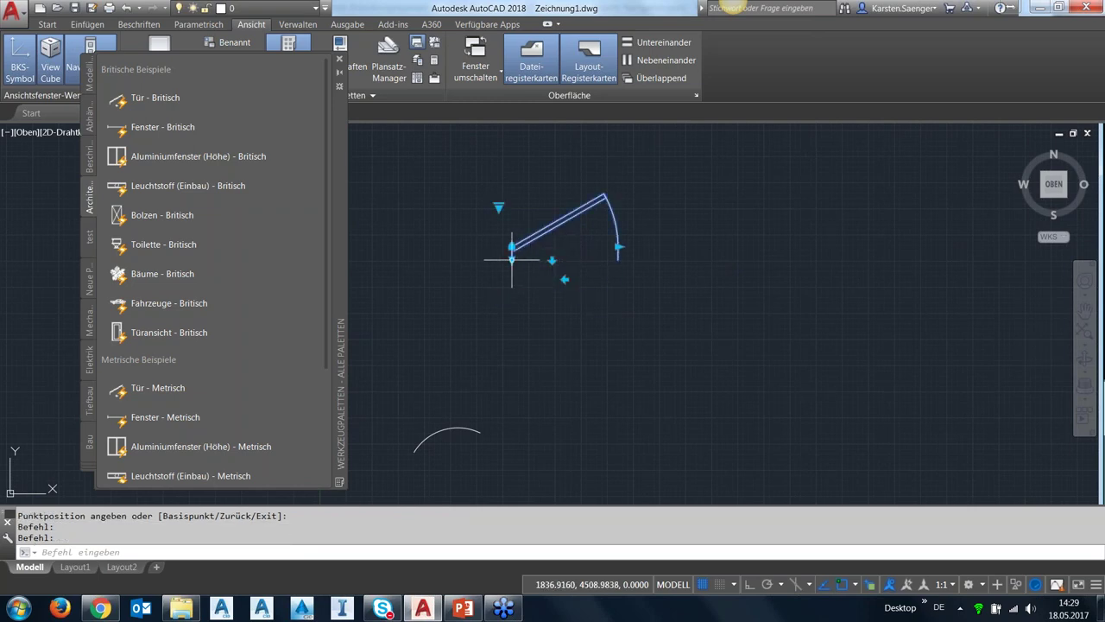
- Set the door's opening angle to 45° open using its lookup grip, then reselect the door
{"action": "left_click", "coordinate": [512, 247]}
{"action": "left_click", "coordinate": [498, 208]}
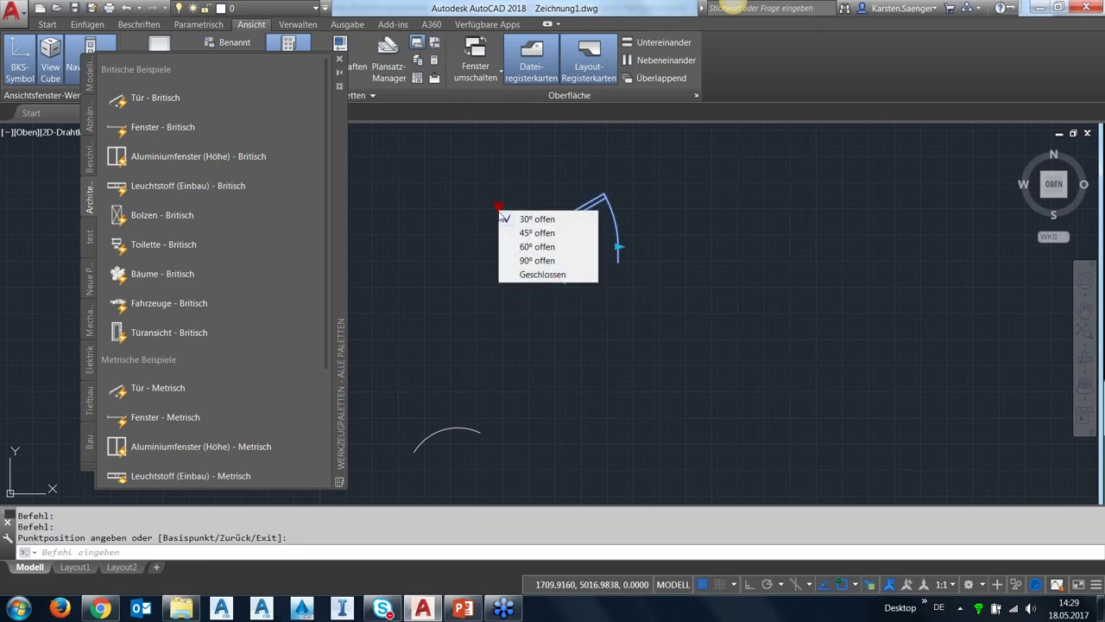
{"action": "left_click", "coordinate": [538, 233]}
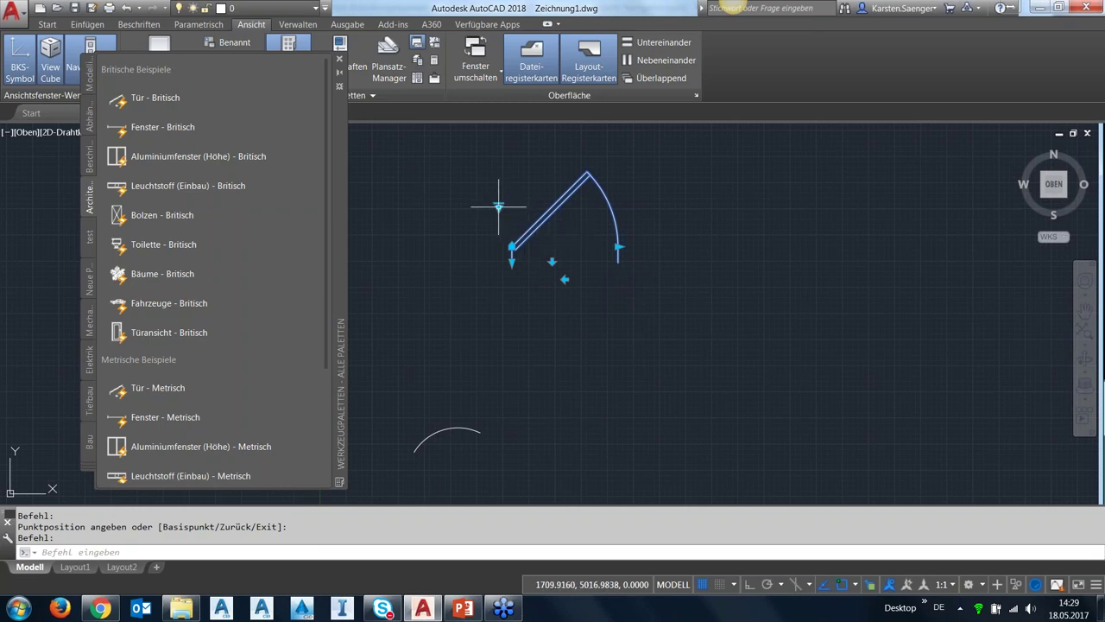
{"action": "left_click", "coordinate": [498, 207]}
{"action": "left_click", "coordinate": [529, 259]}
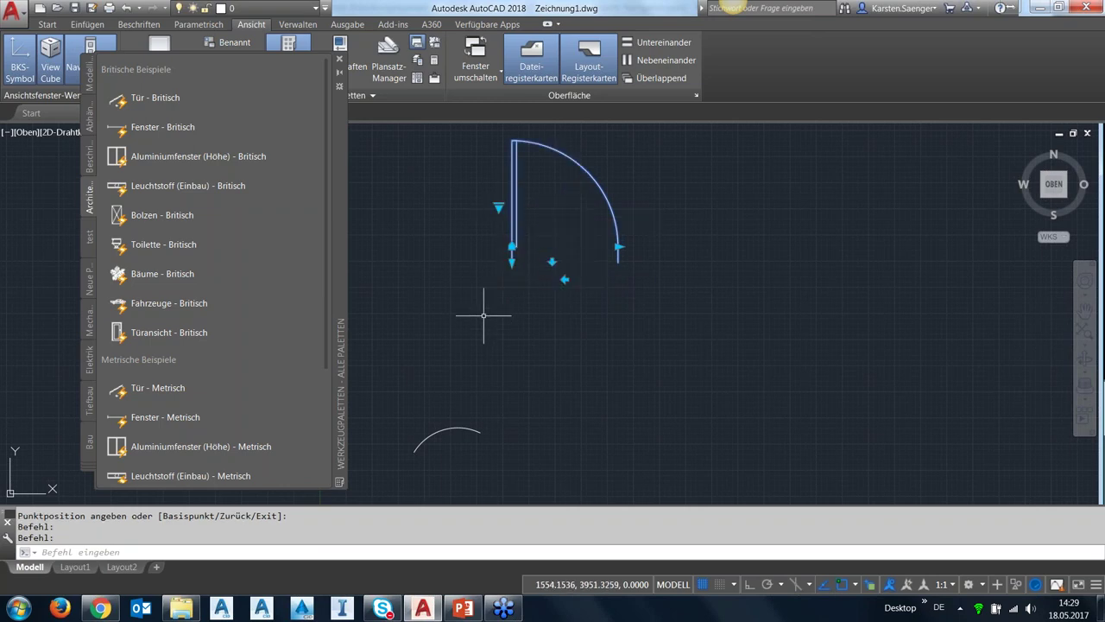
{"action": "left_click", "coordinate": [500, 208]}
{"action": "left_click", "coordinate": [537, 232]}
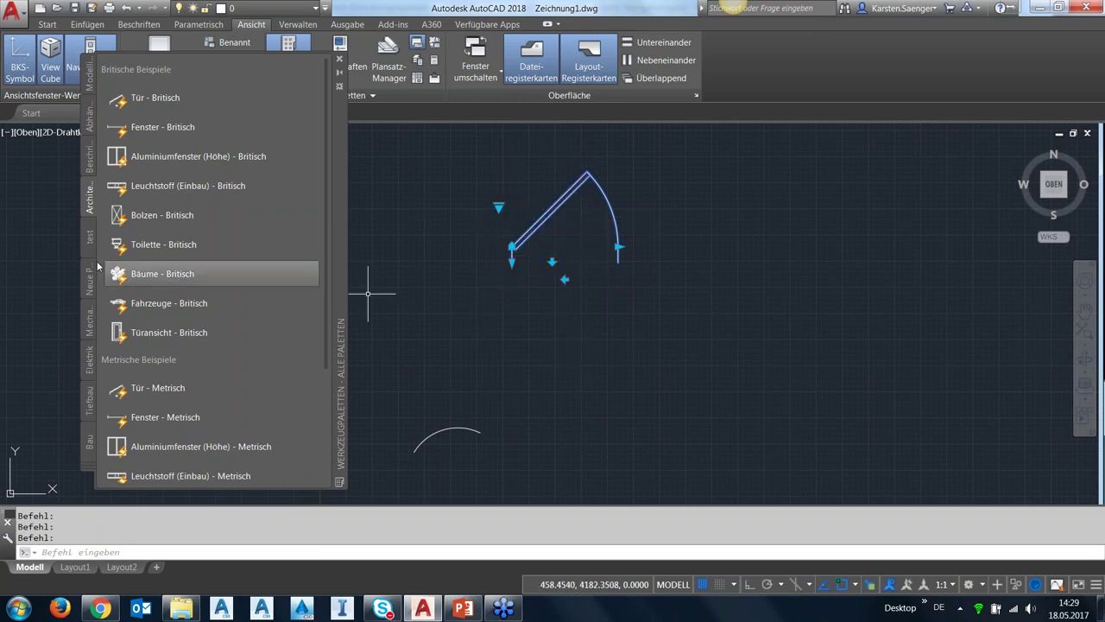
{"action": "left_click", "coordinate": [89, 235]}
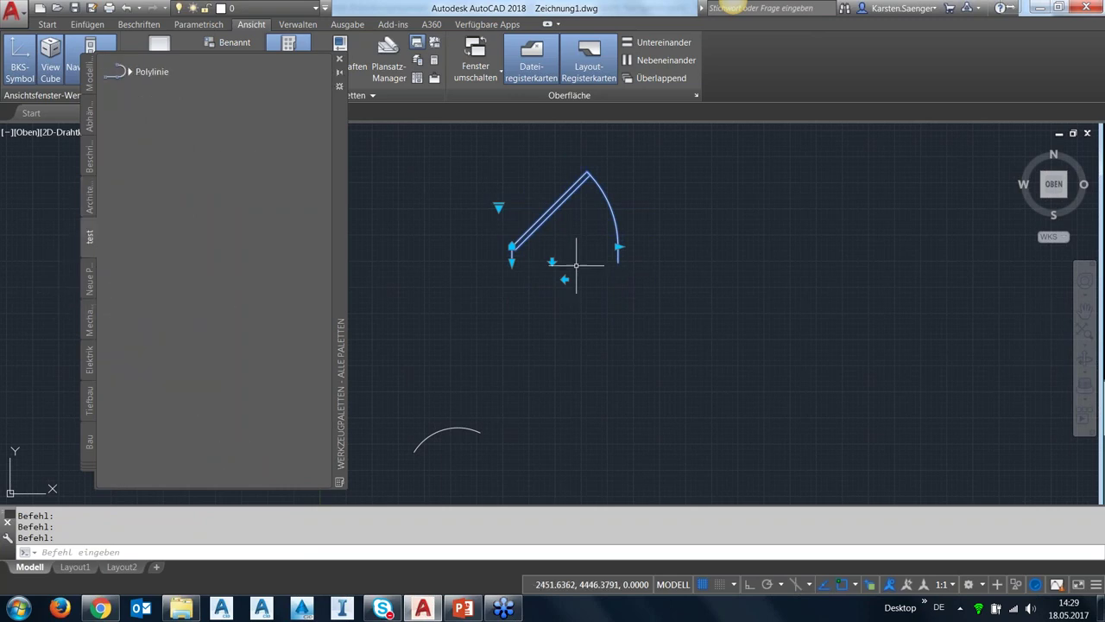
{"action": "key", "text": "Escape"}
{"action": "left_click", "coordinate": [513, 242]}
- Save the drawing as Zeichnung1.dwg, replacing the existing file
{"action": "left_click_drag", "start_coordinate": [511, 243], "coordinate": [216, 256]}
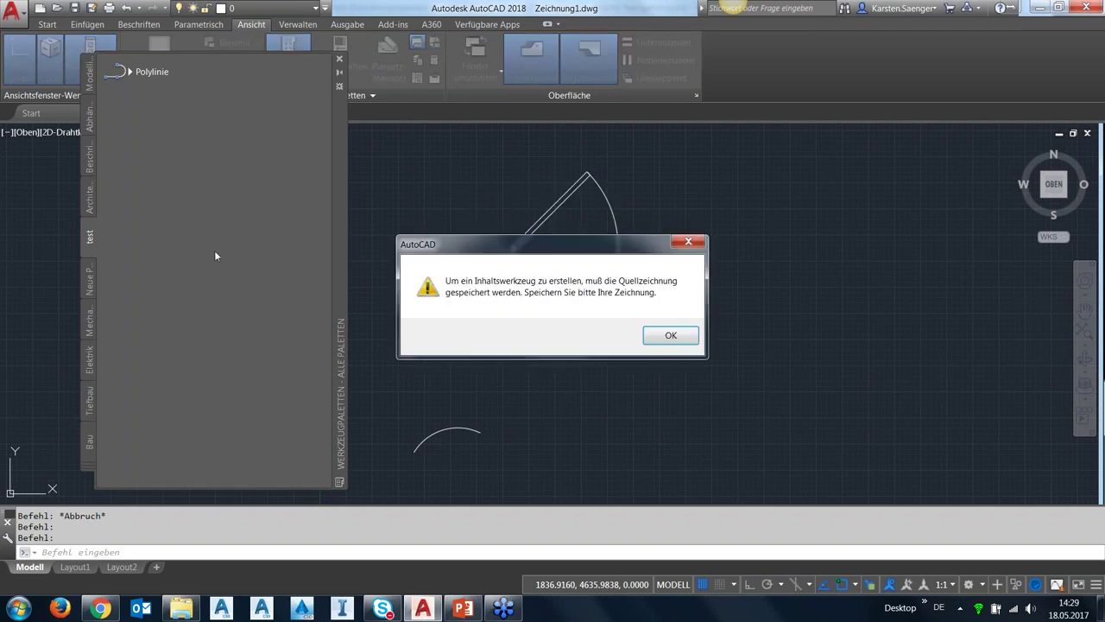
{"action": "left_click", "coordinate": [671, 335]}
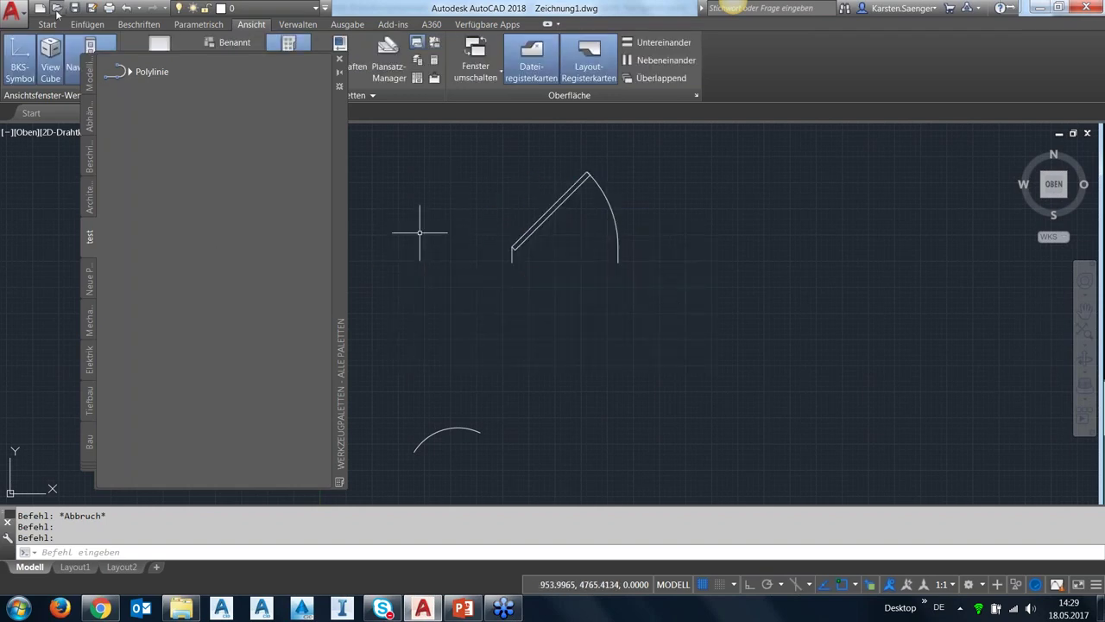
{"action": "left_click", "coordinate": [74, 8]}
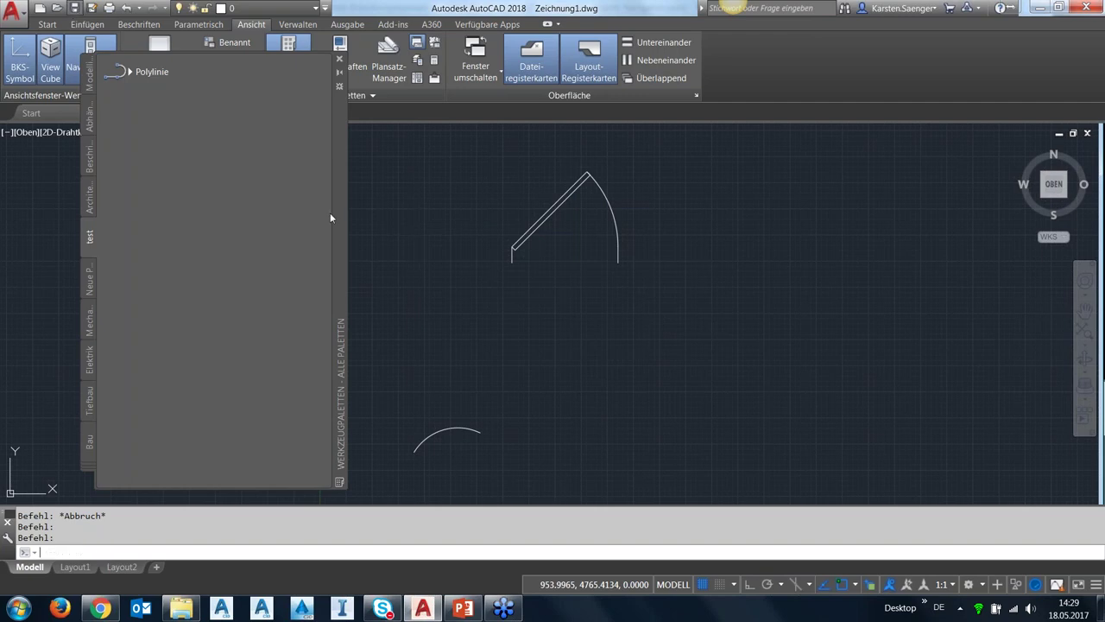
{"action": "left_click", "coordinate": [1060, 434]}
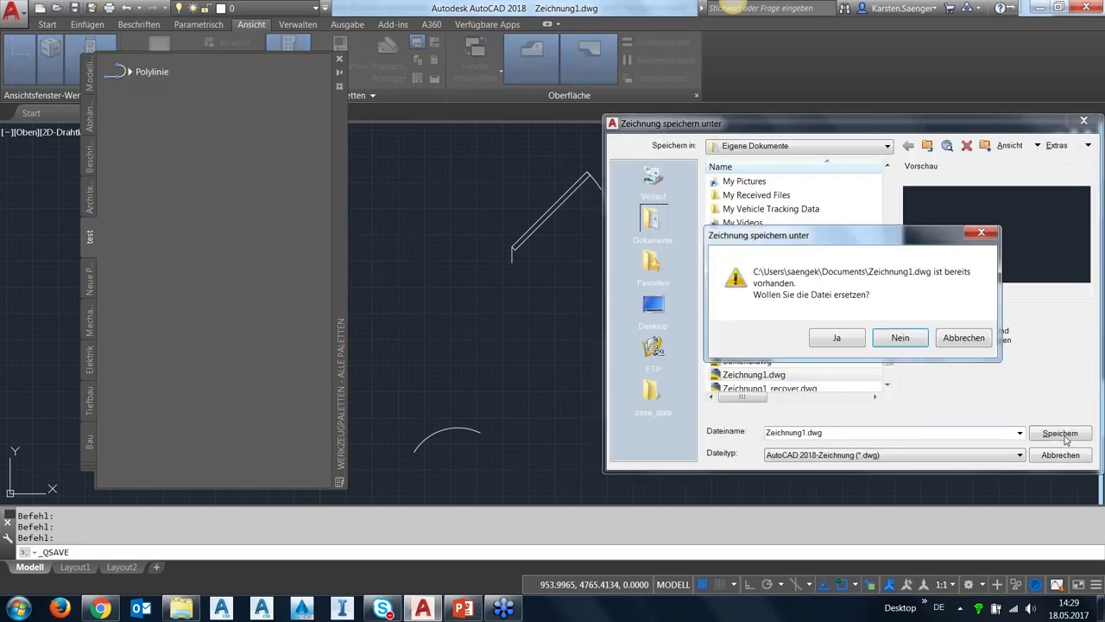
{"action": "left_click", "coordinate": [837, 337]}
- Add the door block as a Tür - Britisch tool on the test palette and close the palettes
{"action": "left_click", "coordinate": [544, 220]}
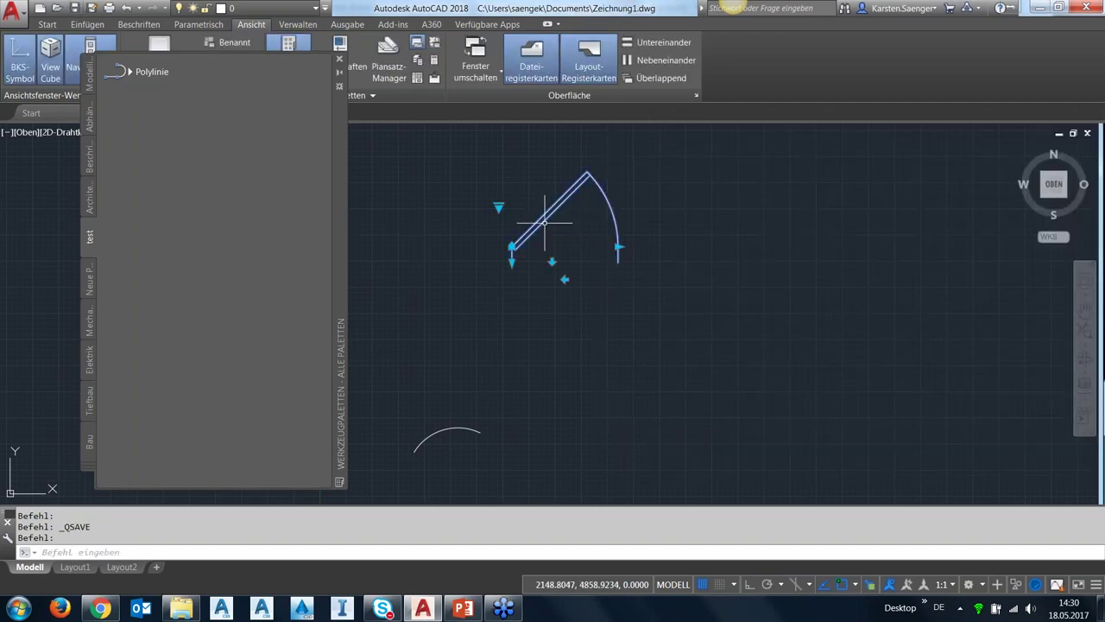
{"action": "left_click_drag", "start_coordinate": [518, 242], "coordinate": [215, 219]}
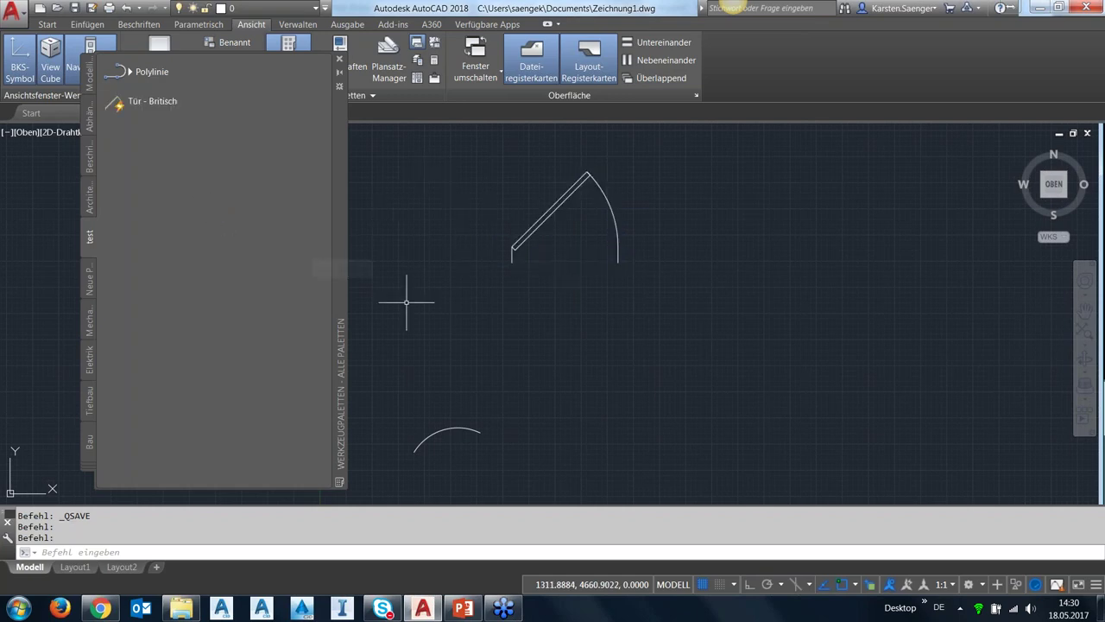
{"action": "left_click", "coordinate": [340, 59]}
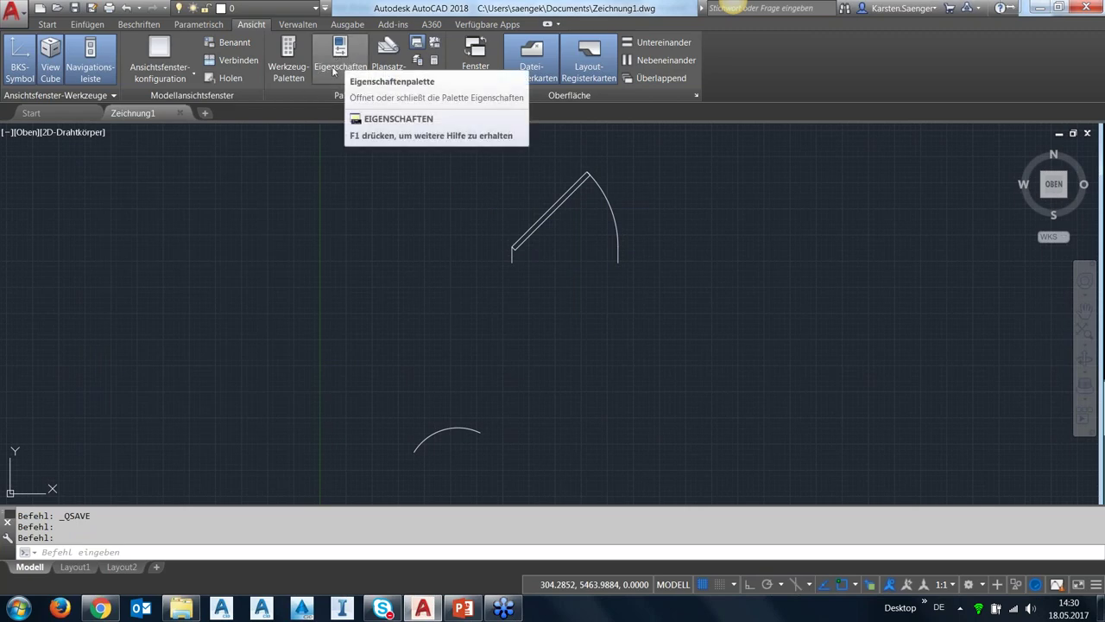
- Change the lower arc's radius to 800 in the Properties palette, then deselect and close it
{"action": "left_click", "coordinate": [337, 55]}
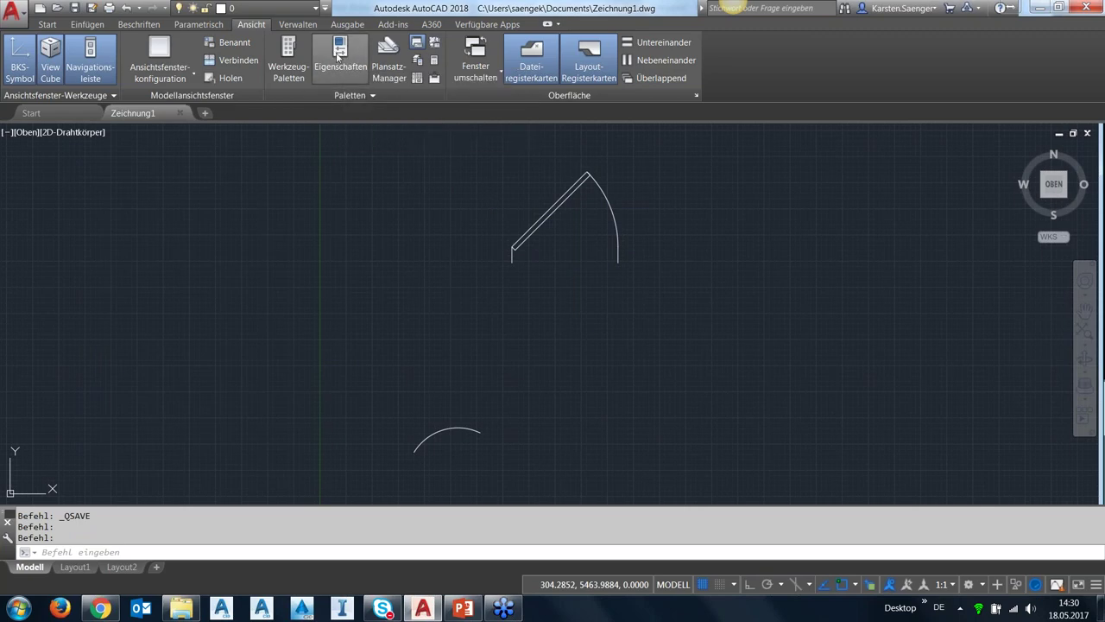
{"action": "mouse_move", "coordinate": [1095, 286]}
{"action": "left_mouse_down"}
{"action": "mouse_move", "coordinate": [323, 240]}
{"action": "mouse_move", "coordinate": [337, 239]}
{"action": "left_mouse_up"}
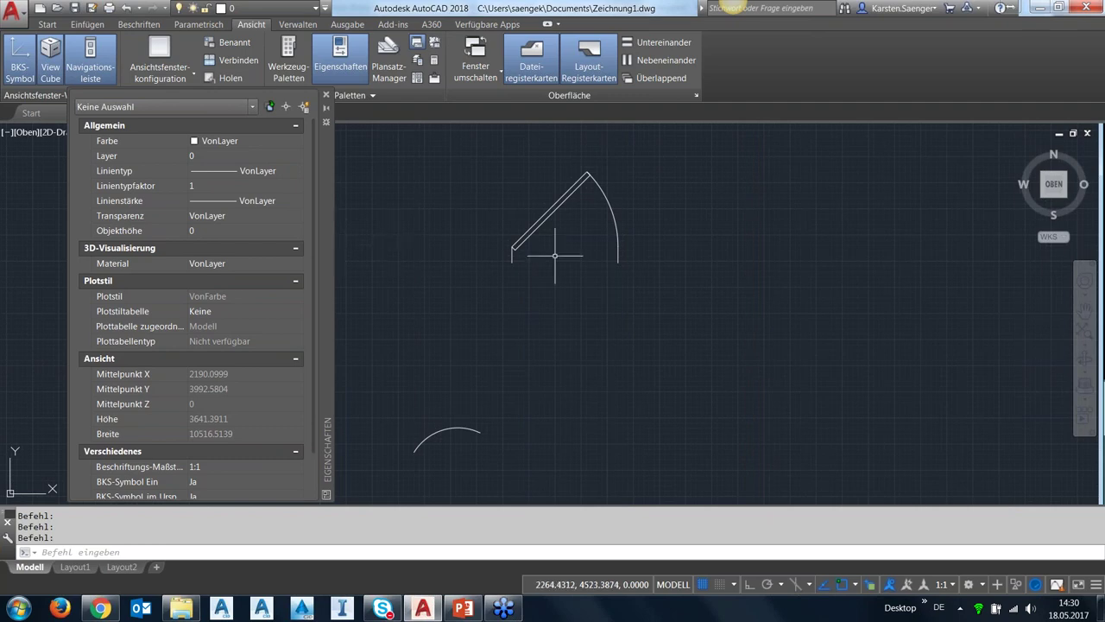
{"action": "left_click", "coordinate": [466, 429]}
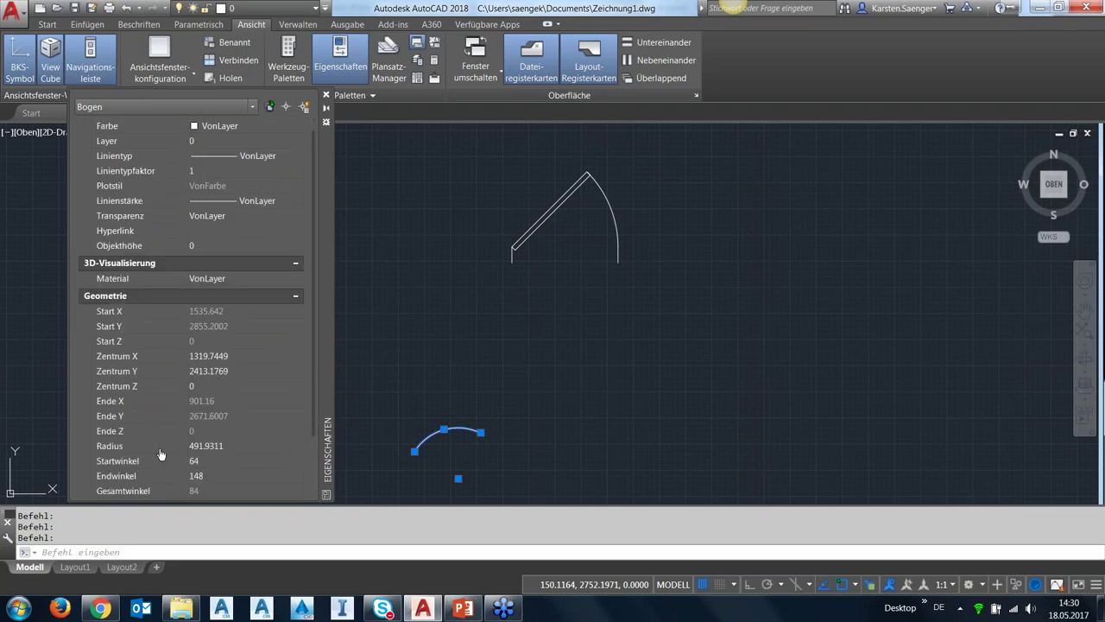
{"action": "left_click", "coordinate": [216, 446]}
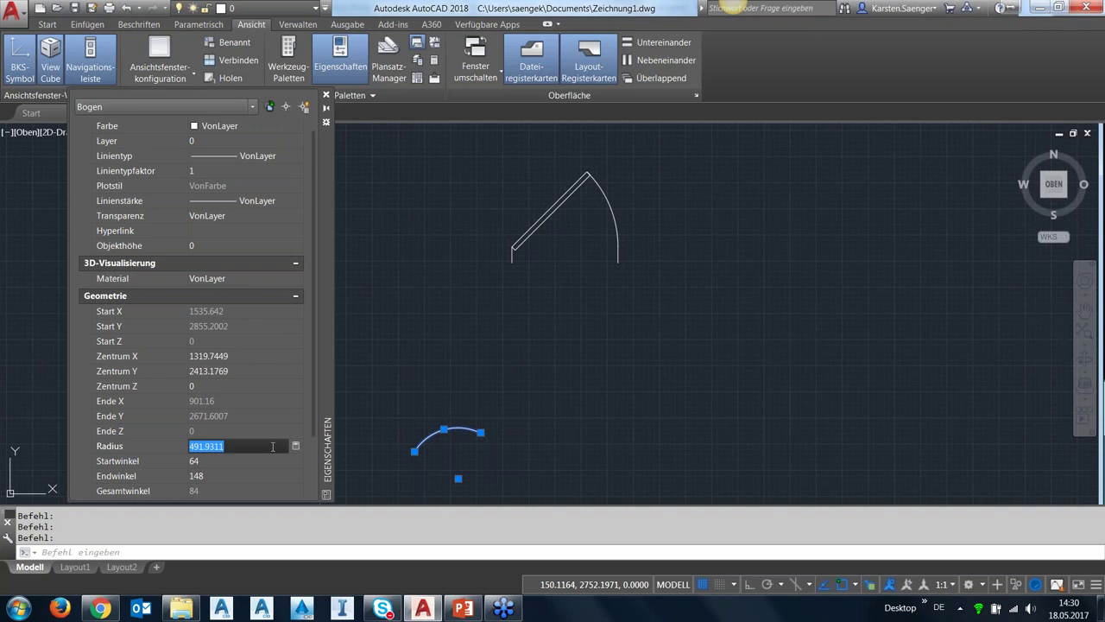
{"action": "type", "text": "800"}
{"action": "key", "text": "Tab"}
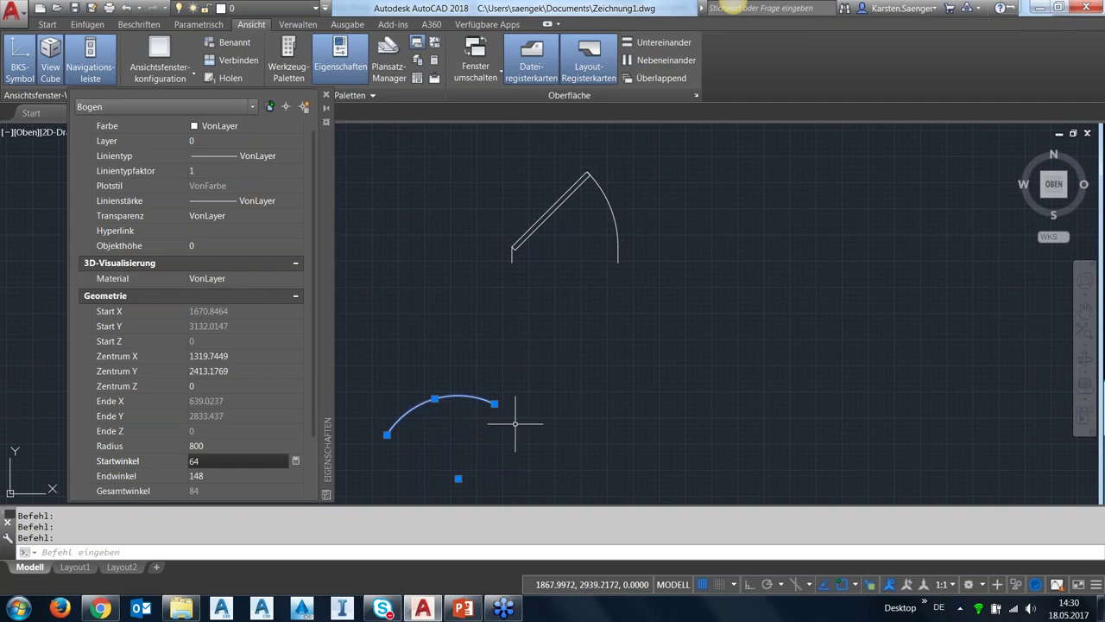
{"action": "key", "text": "Escape"}
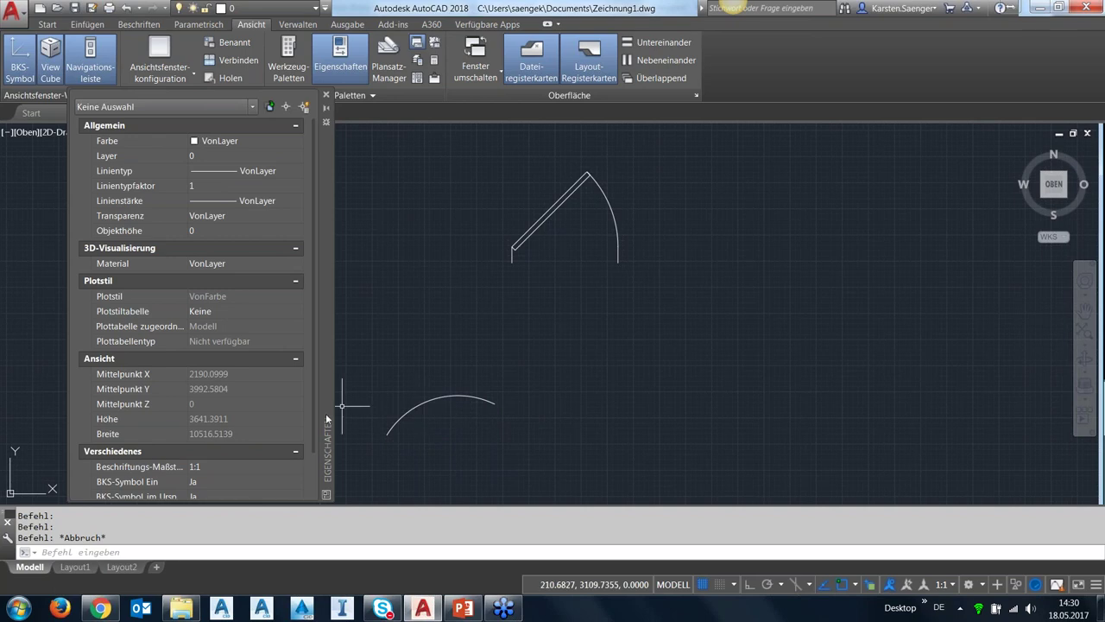
{"action": "left_click_drag", "start_coordinate": [328, 426], "coordinate": [294, 440]}
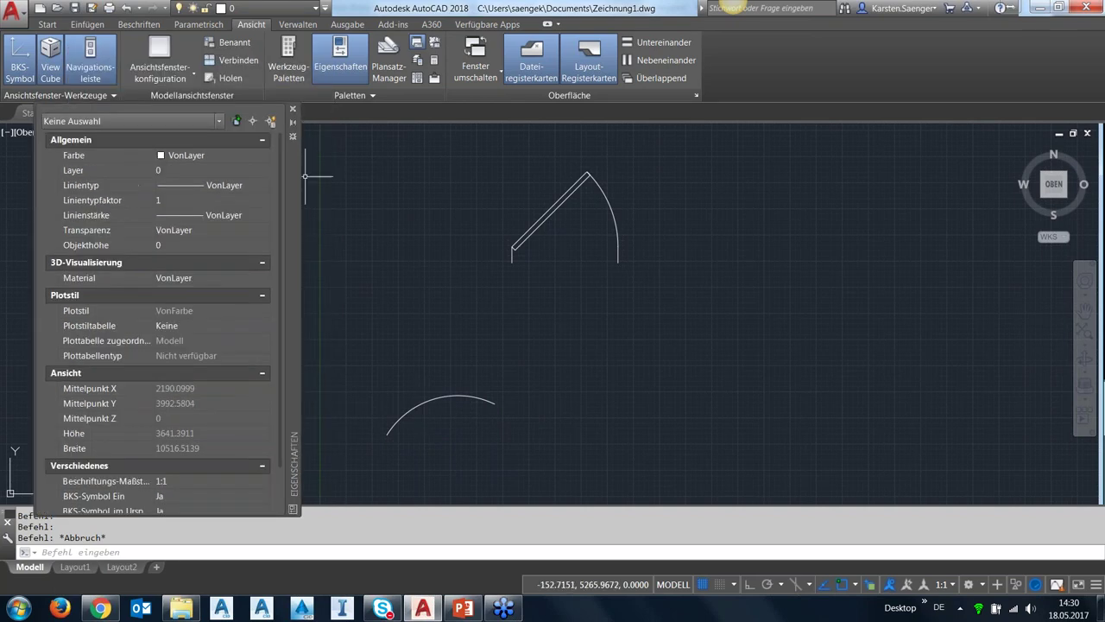
{"action": "left_click", "coordinate": [340, 56]}
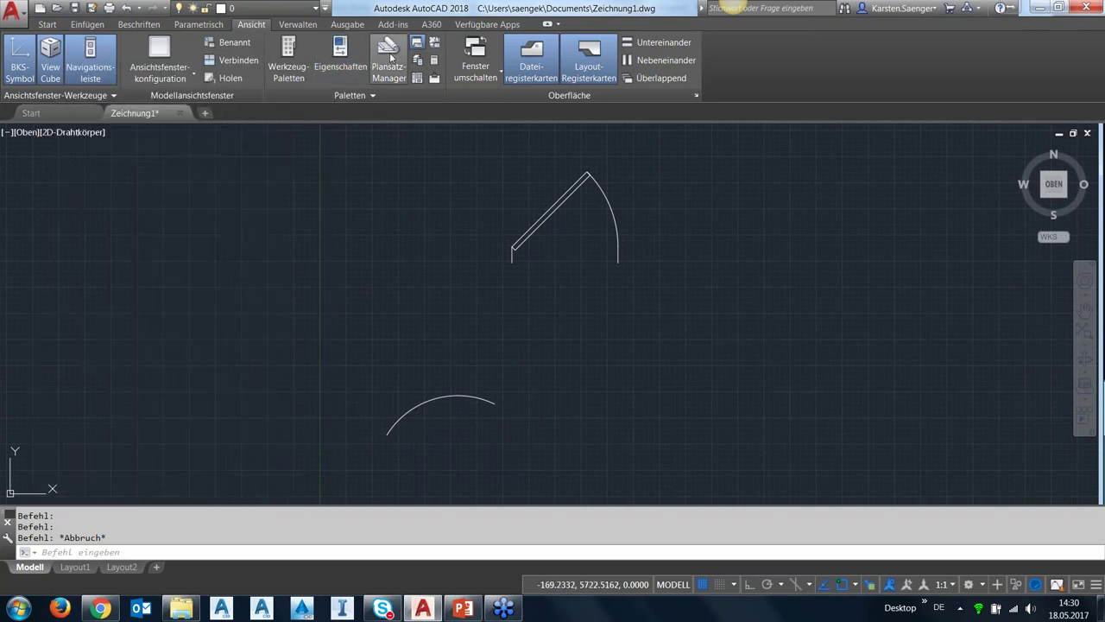
- Open MountView.dwg from the AutoCAD Basics webinar's Drawings folder via the Sheet Set Manager
{"action": "left_click", "coordinate": [389, 57]}
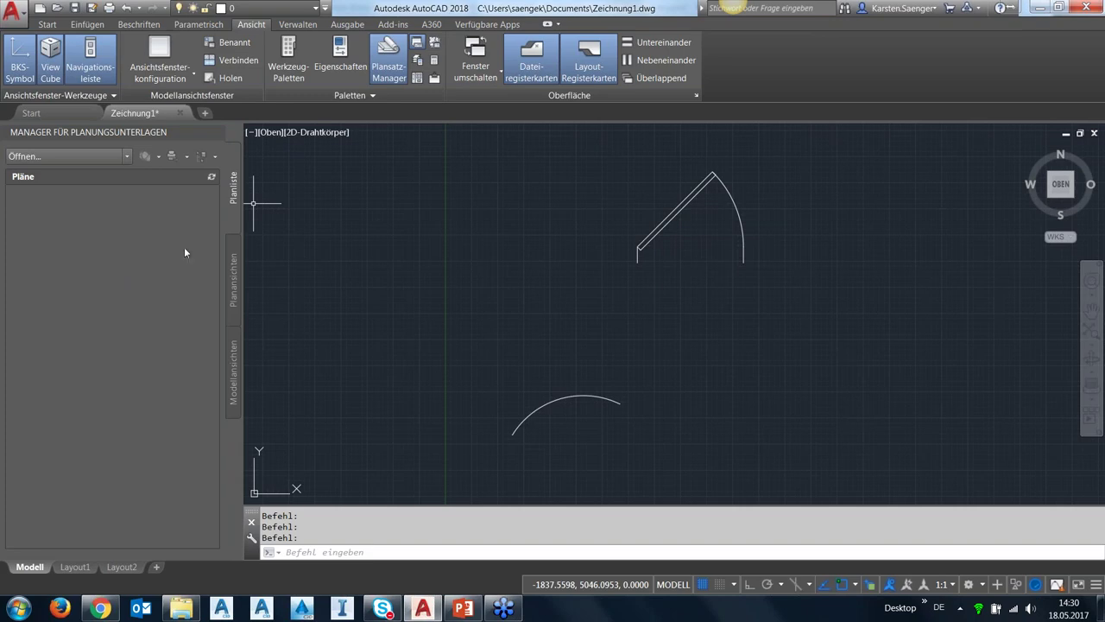
{"action": "left_click", "coordinate": [58, 8]}
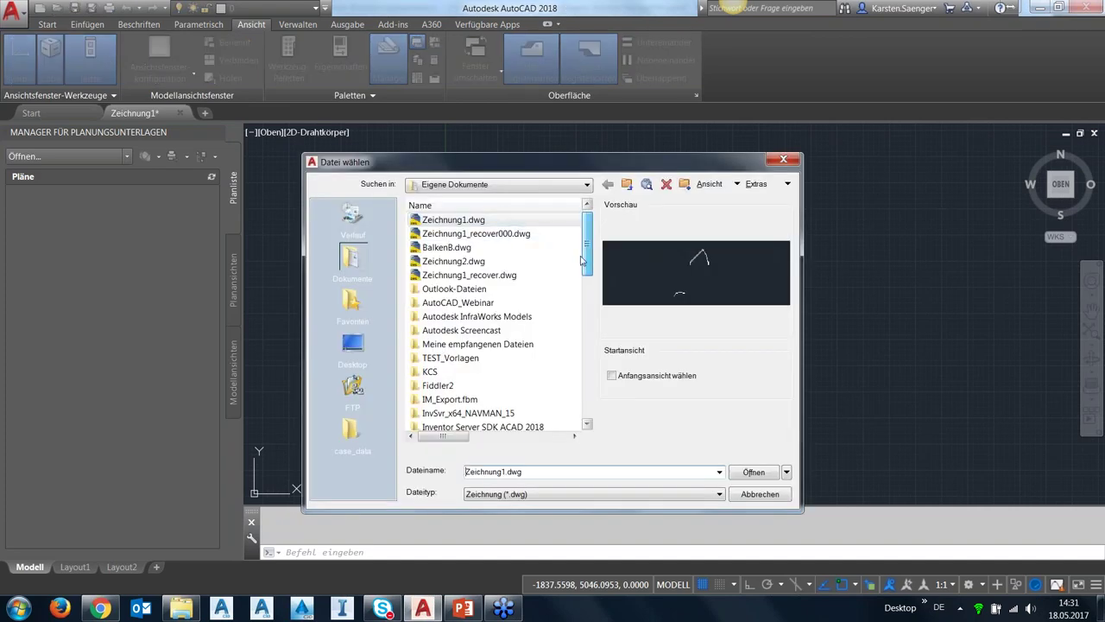
{"action": "double_click", "coordinate": [466, 302]}
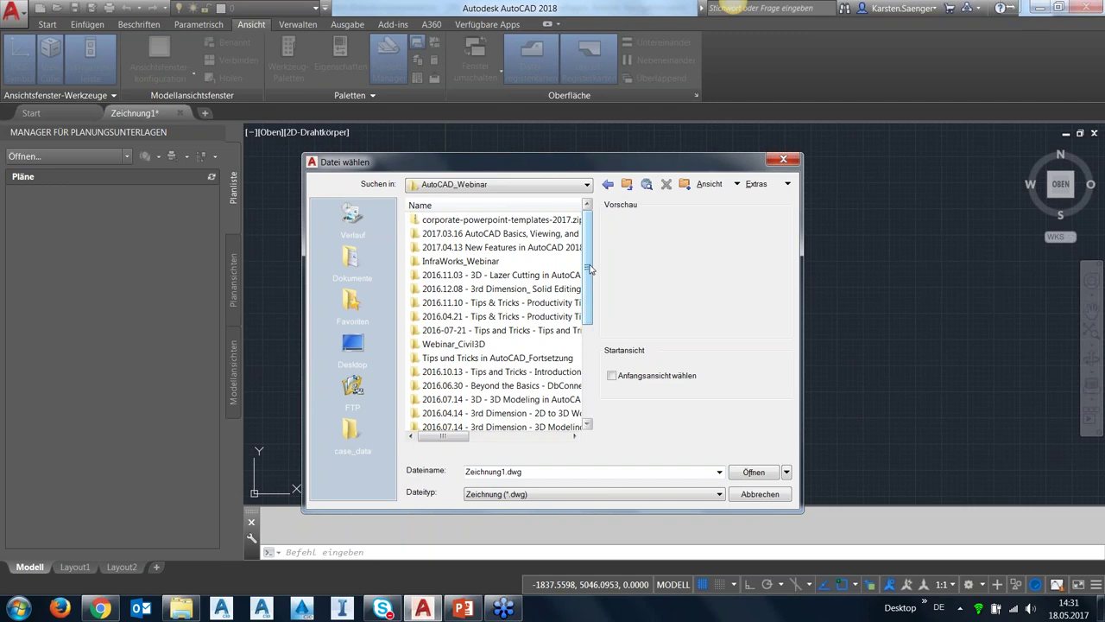
{"action": "double_click", "coordinate": [438, 233]}
{"action": "double_click", "coordinate": [436, 221]}
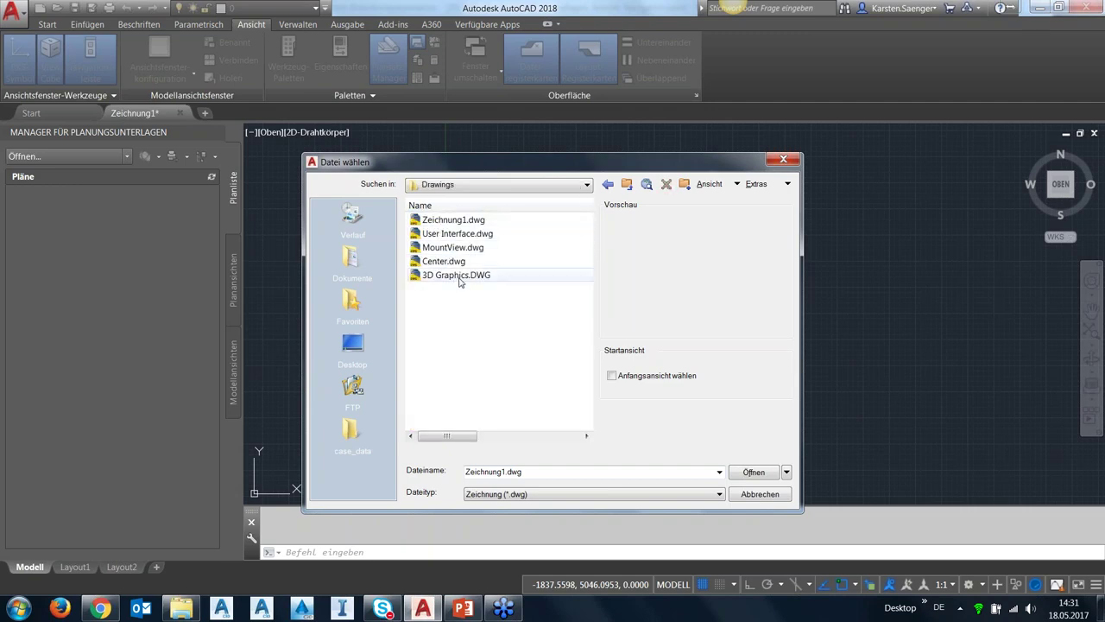
{"action": "double_click", "coordinate": [452, 247]}
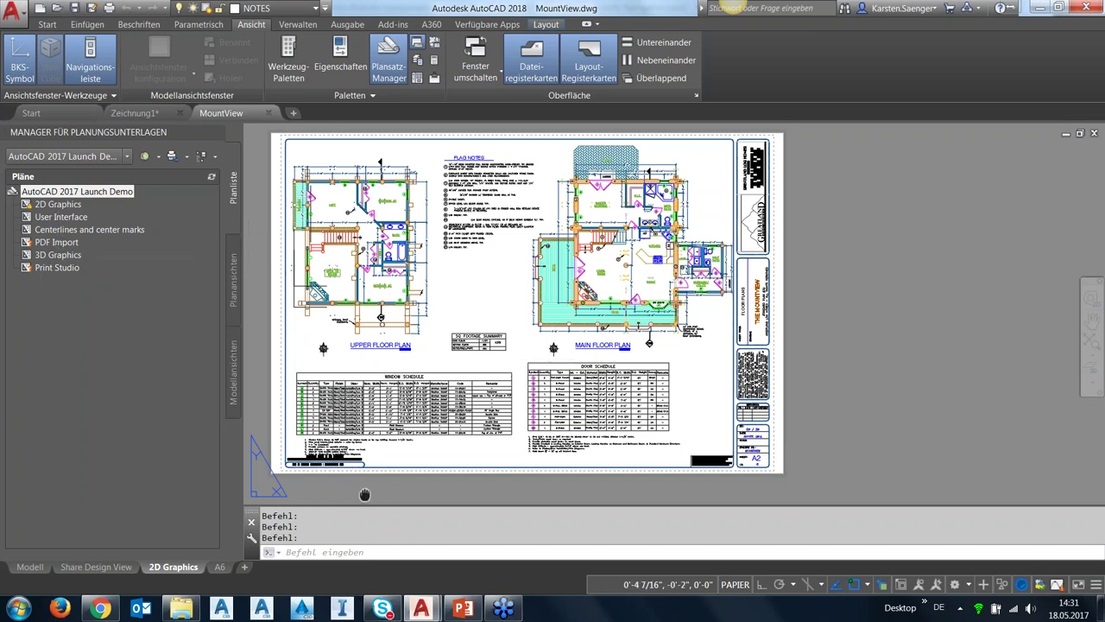
- Show the Sheet List of the AutoCAD 2017 Launch Demo sheet set
{"action": "middle_click_drag", "start_coordinate": [363, 495], "coordinate": [414, 501]}
{"action": "left_click", "coordinate": [234, 280]}
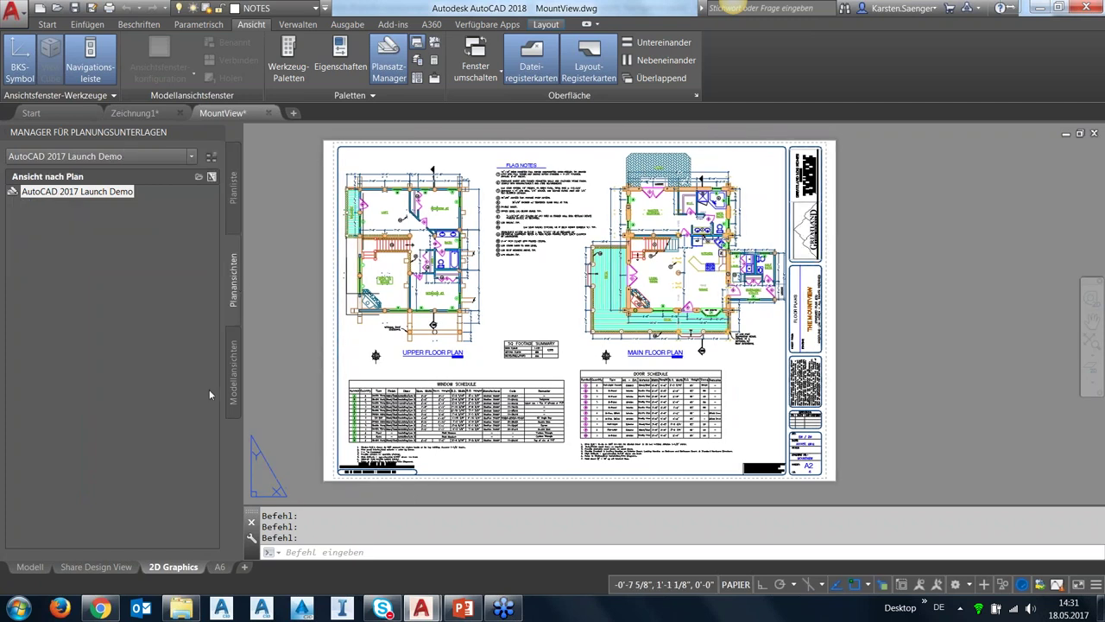
{"action": "left_click", "coordinate": [233, 187]}
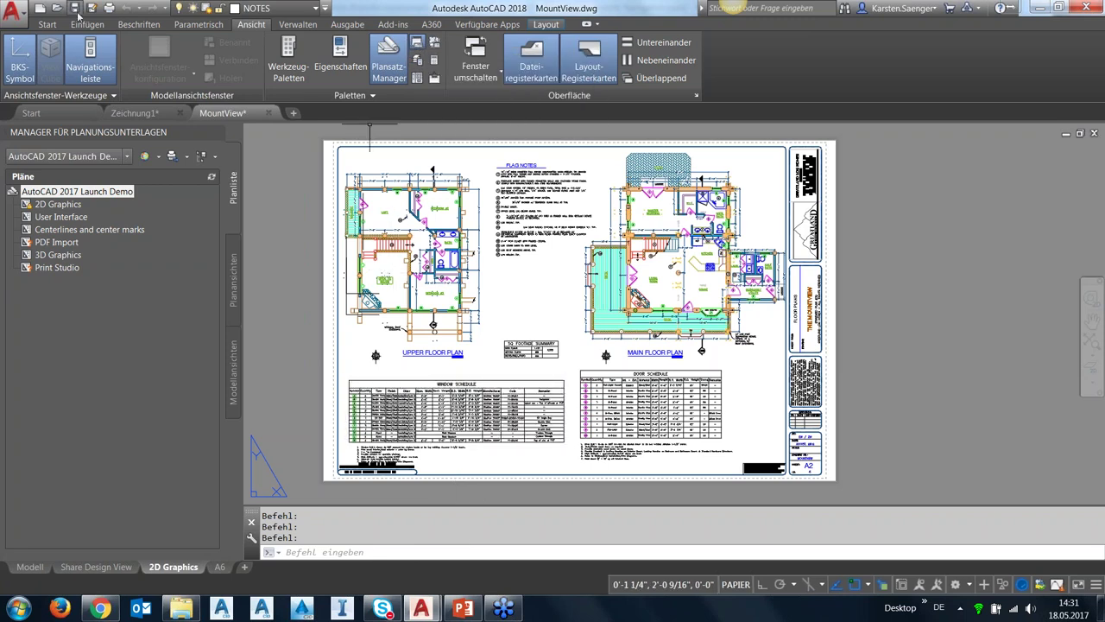
{"action": "scroll", "coordinate": [413, 47], "scroll_direction": "up", "scroll_amount": 4}
- Open the Layer Properties Manager, then reposition and enlarge it to show more columns
{"action": "left_click", "coordinate": [407, 48]}
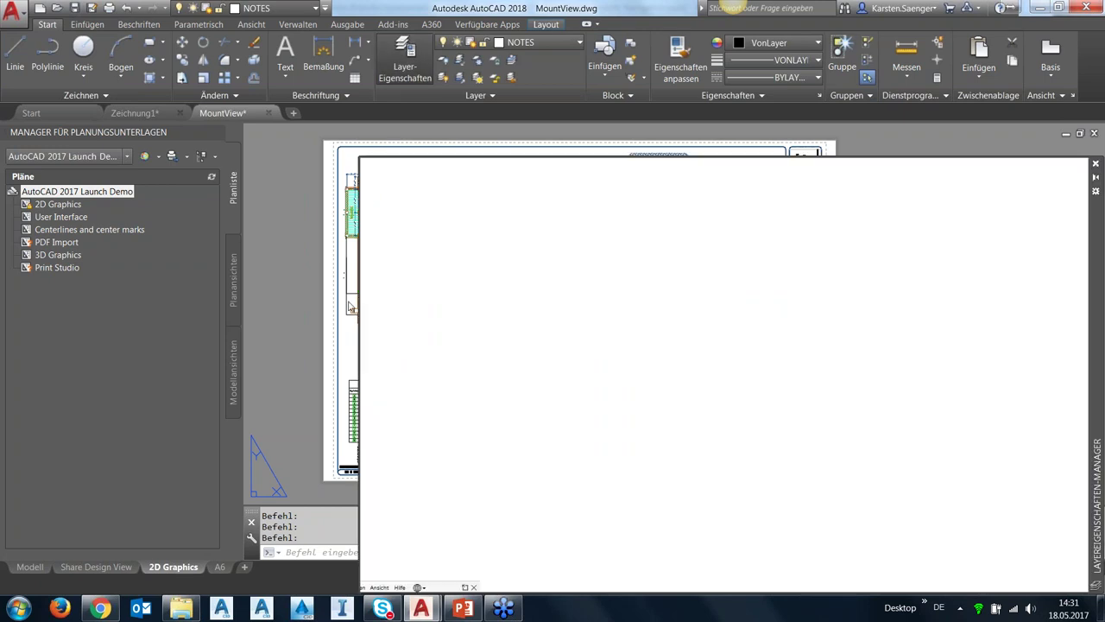
{"action": "mouse_move", "coordinate": [1100, 266]}
{"action": "left_mouse_down"}
{"action": "mouse_move", "coordinate": [830, 231]}
{"action": "mouse_move", "coordinate": [803, 196]}
{"action": "left_mouse_up"}
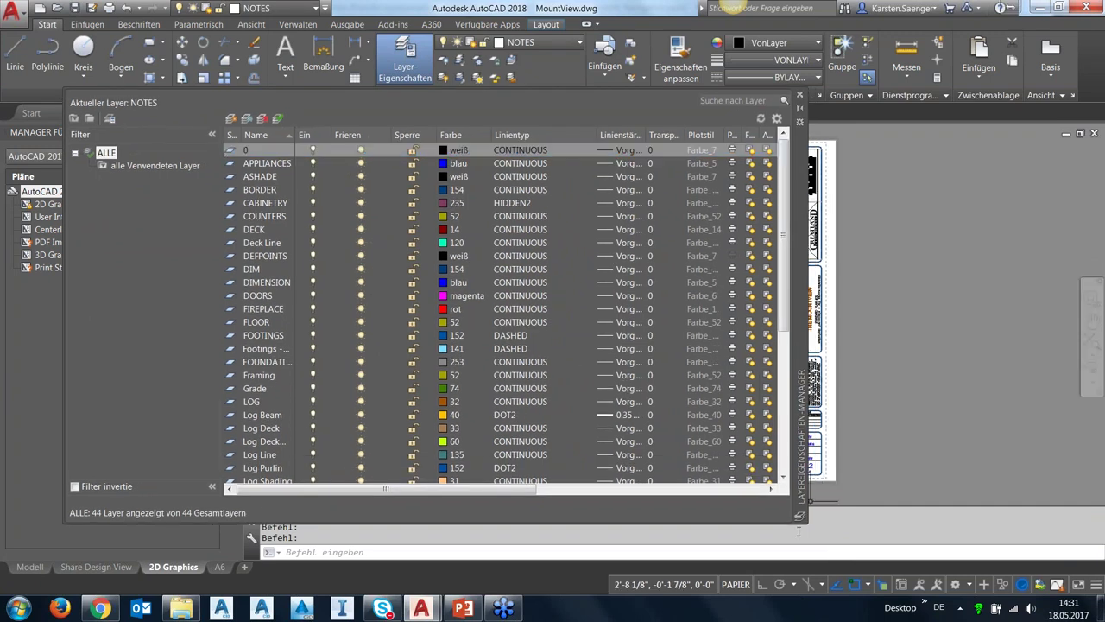
{"action": "mouse_move", "coordinate": [801, 516]}
{"action": "left_mouse_down"}
{"action": "mouse_move", "coordinate": [908, 550]}
{"action": "mouse_move", "coordinate": [965, 550]}
{"action": "left_mouse_up"}
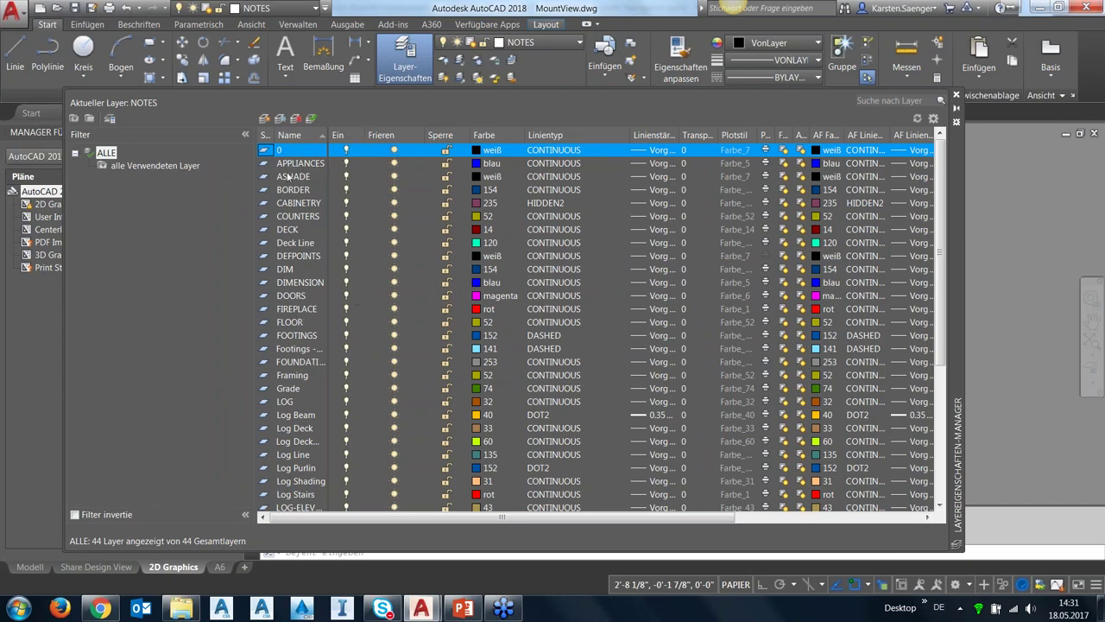
- Make APPLIANCES the current layer, keeping it switched on
{"action": "left_click", "coordinate": [311, 118]}
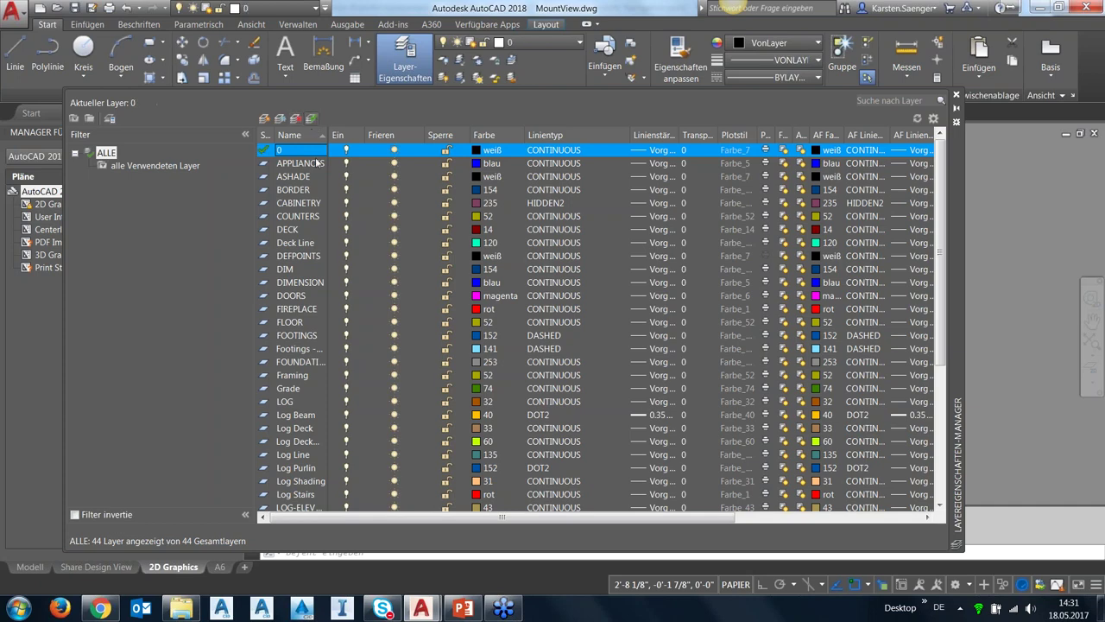
{"action": "double_click", "coordinate": [290, 165]}
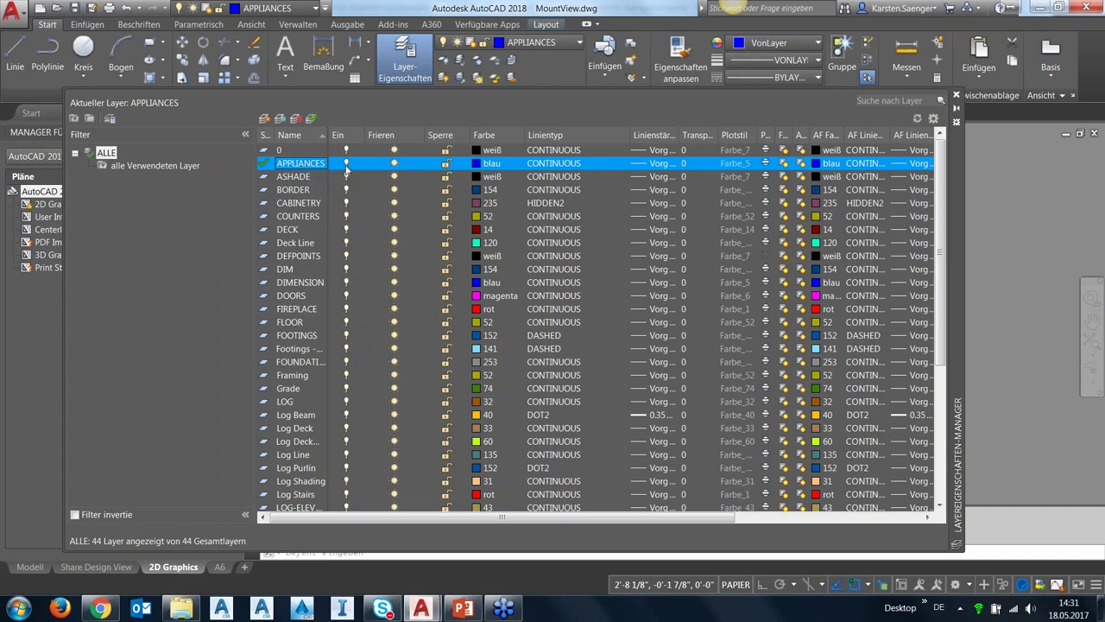
{"action": "left_click", "coordinate": [346, 164]}
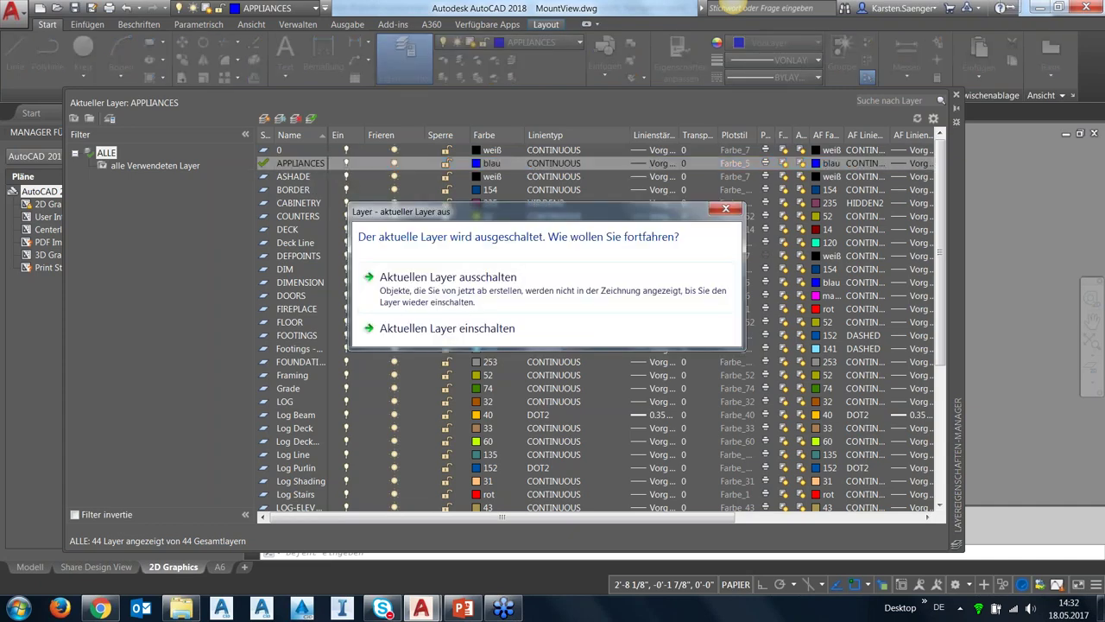
{"action": "left_click", "coordinate": [727, 209]}
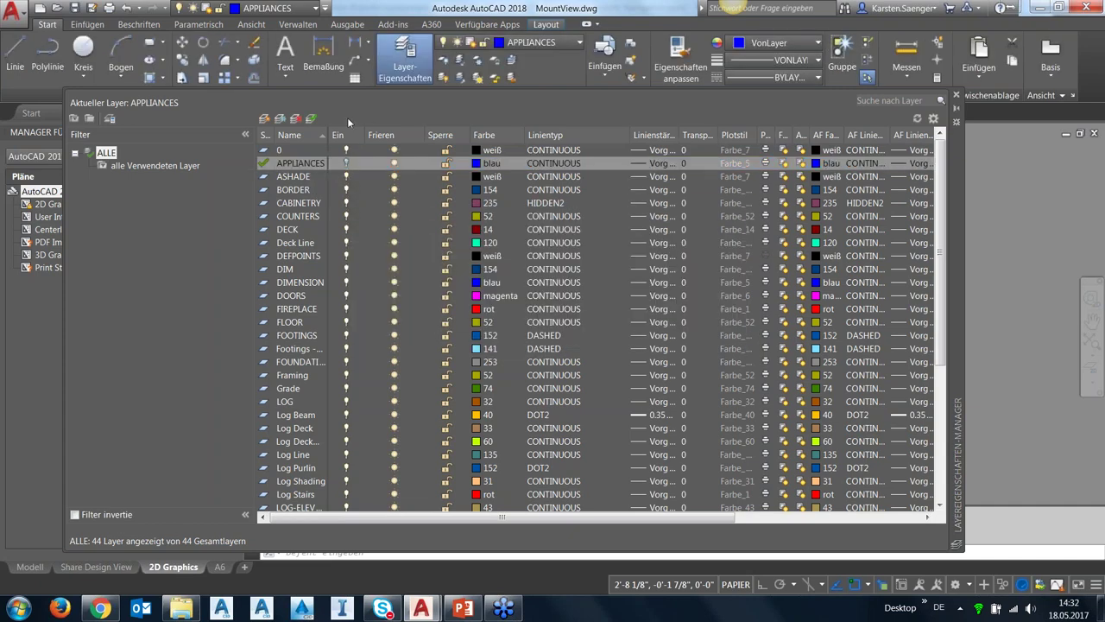
{"action": "left_click", "coordinate": [347, 154]}
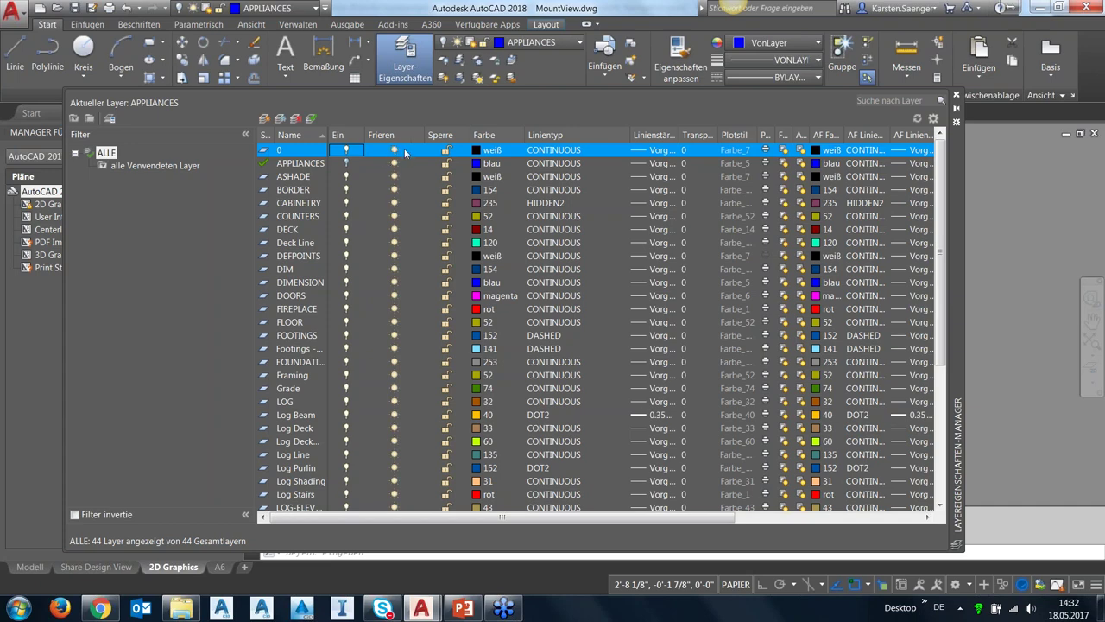
{"action": "left_click", "coordinate": [360, 524]}
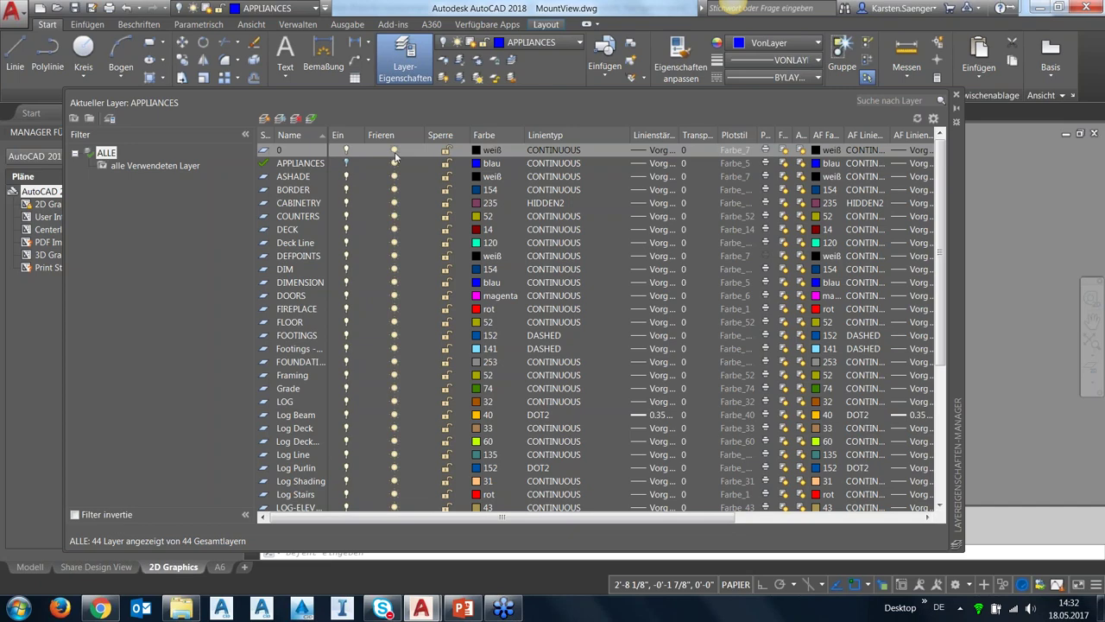
{"action": "left_click", "coordinate": [349, 165]}
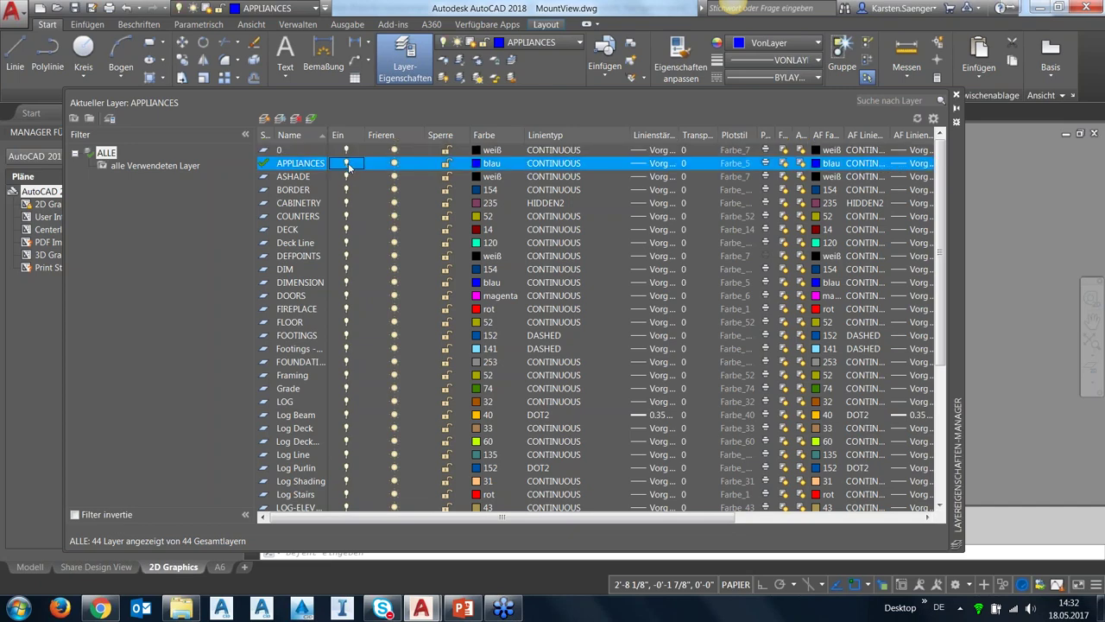
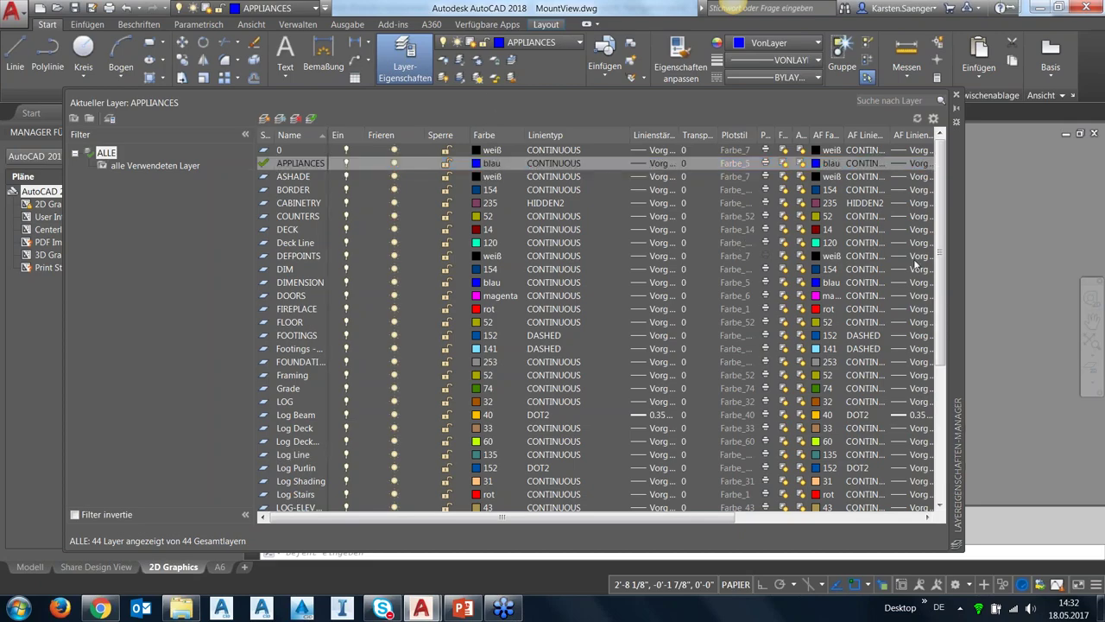
- Switch to model space, zoom in on the log-house elevation, and auto-hide the layer palette
{"action": "mouse_move", "coordinate": [957, 302]}
{"action": "left_mouse_down"}
{"action": "mouse_move", "coordinate": [973, 420]}
{"action": "mouse_move", "coordinate": [1052, 411]}
{"action": "left_mouse_up"}
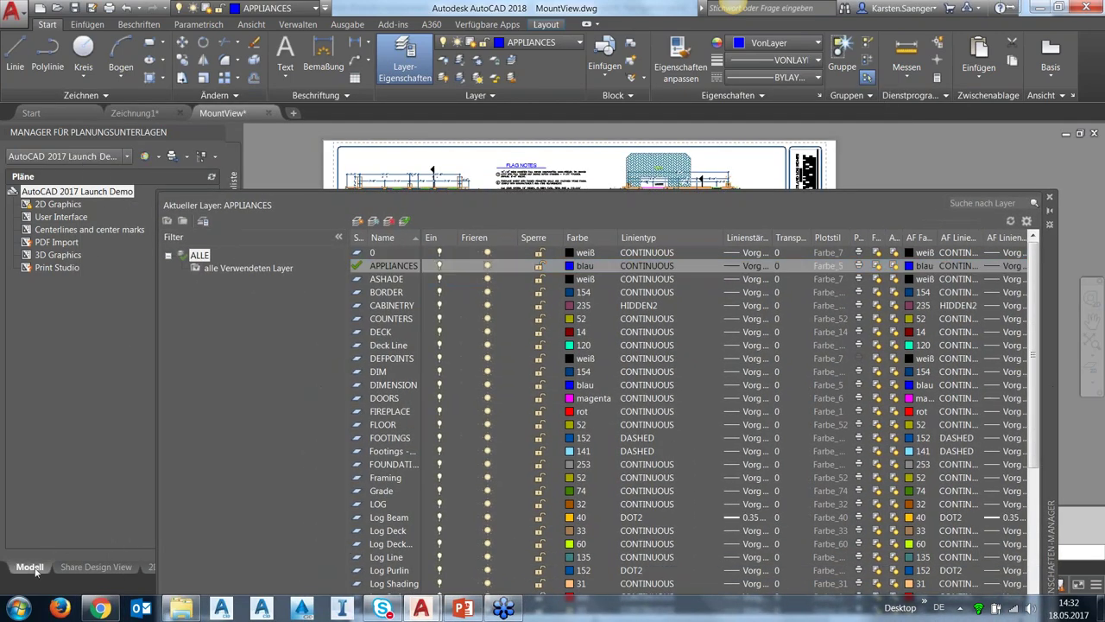
{"action": "left_click", "coordinate": [29, 566]}
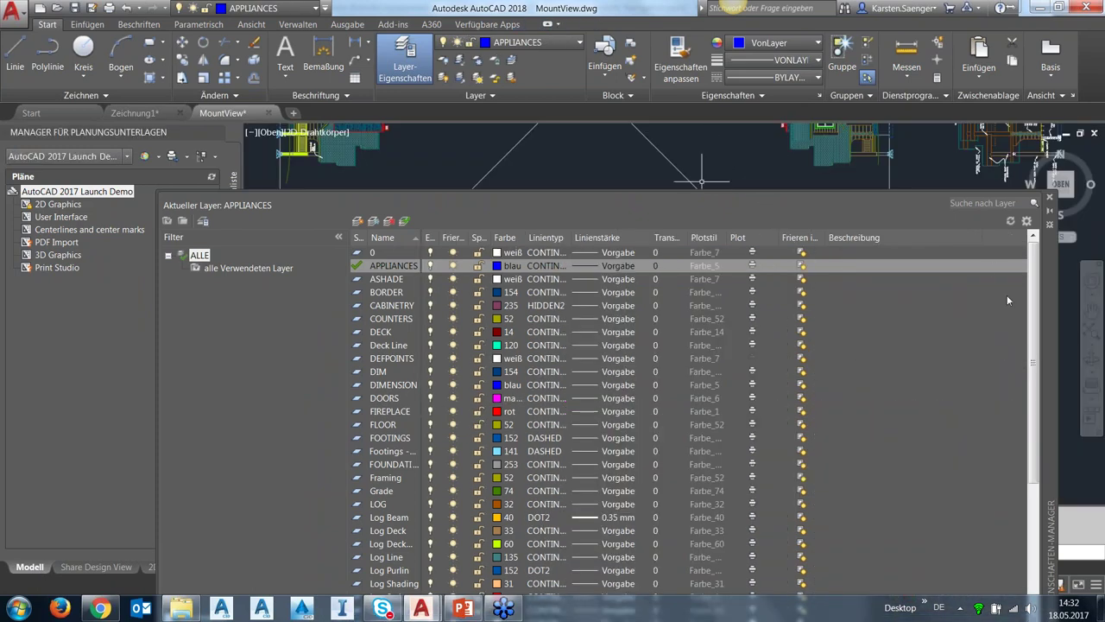
{"action": "left_click_drag", "start_coordinate": [1045, 323], "coordinate": [967, 362]}
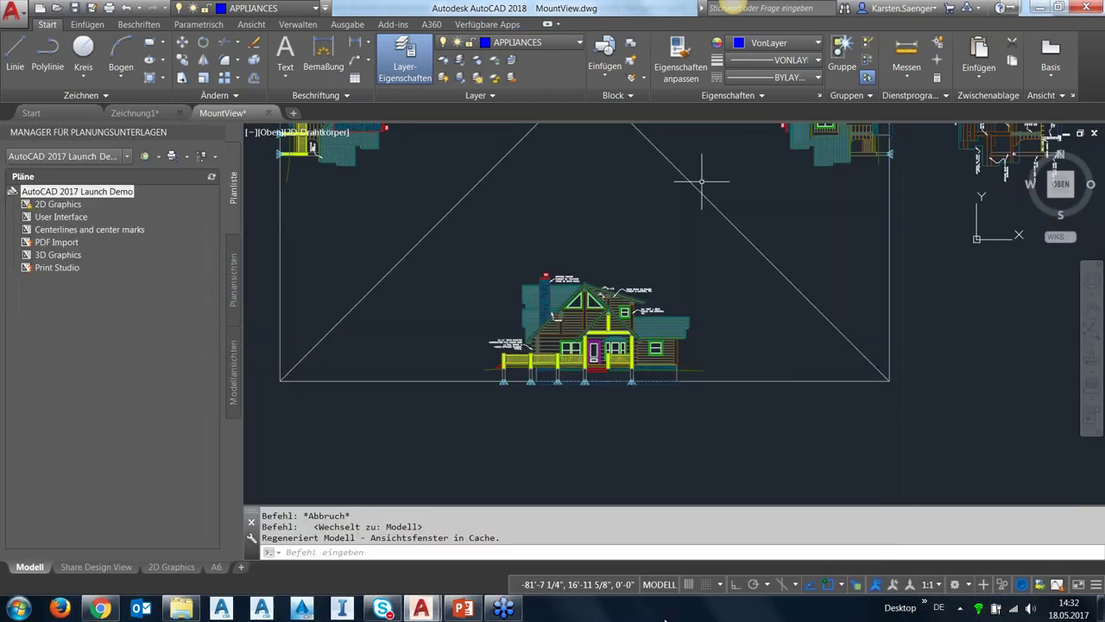
{"action": "scroll", "coordinate": [568, 348], "scroll_direction": "up", "scroll_amount": 5}
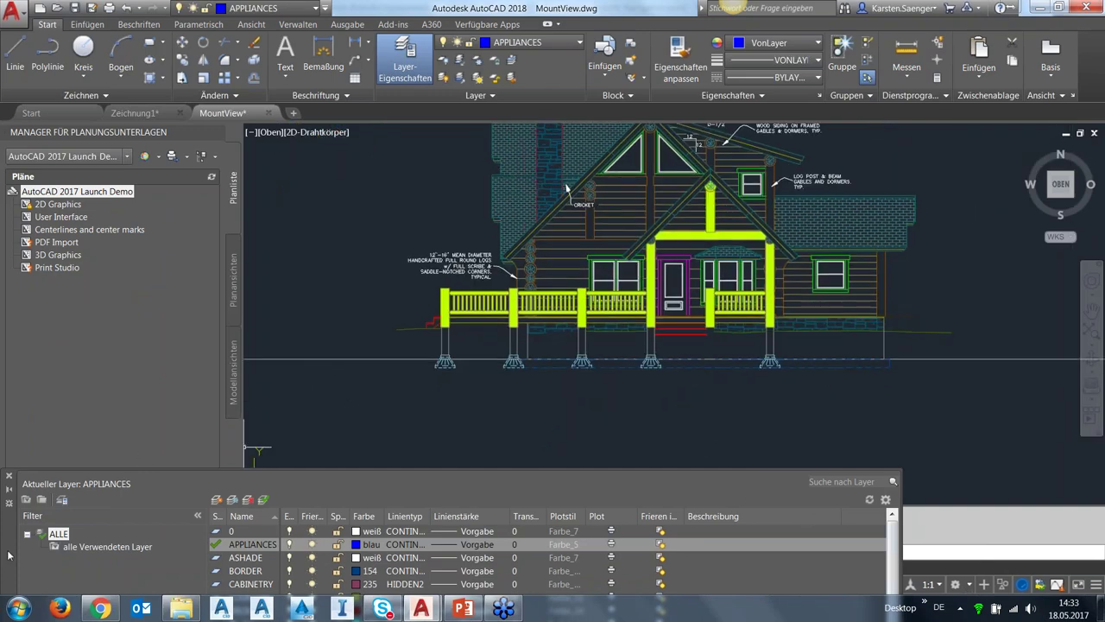
{"action": "left_click", "coordinate": [9, 474]}
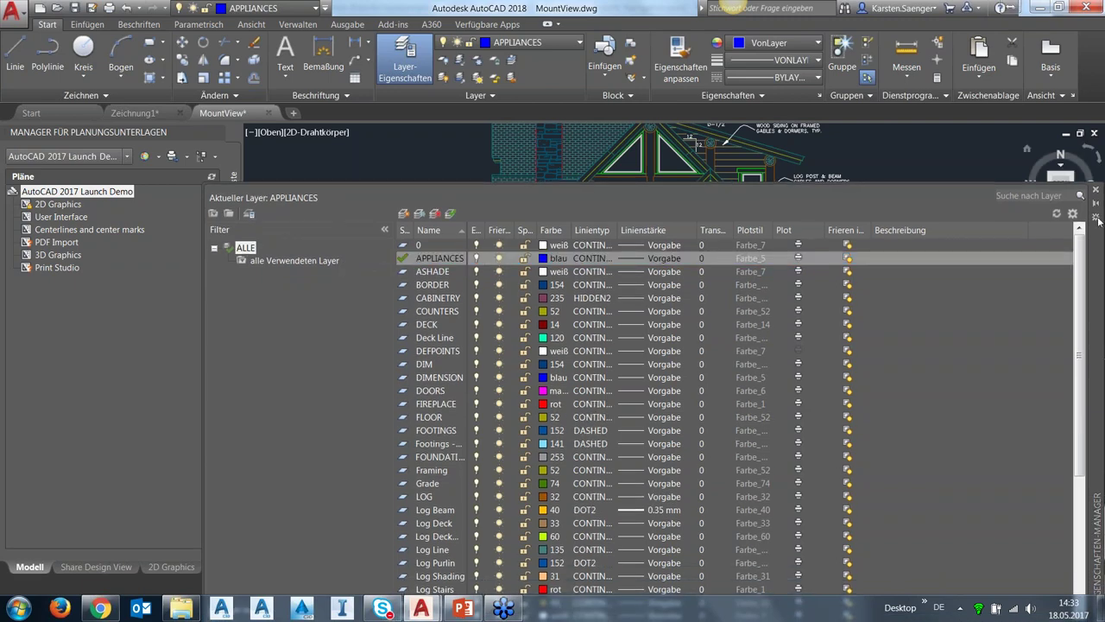
- Disable docking for the Layer Properties palette and float it over the drawing
{"action": "left_click", "coordinate": [1097, 221]}
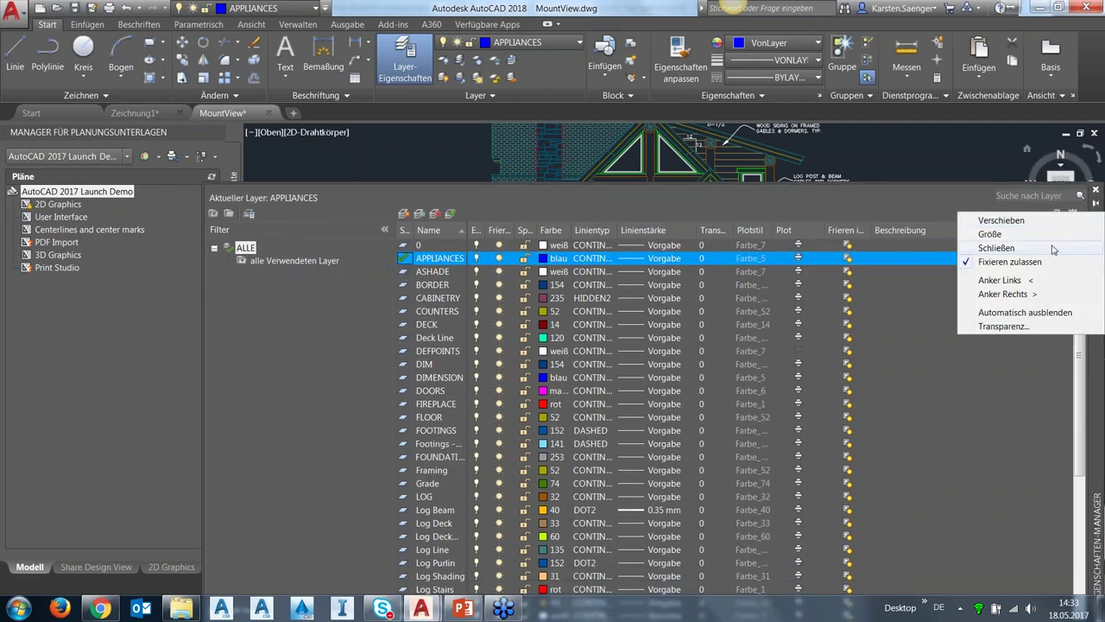
{"action": "left_click", "coordinate": [1007, 263]}
{"action": "mouse_move", "coordinate": [1096, 275]}
{"action": "left_mouse_down"}
{"action": "mouse_move", "coordinate": [962, 244]}
{"action": "mouse_move", "coordinate": [973, 245]}
{"action": "left_mouse_up"}
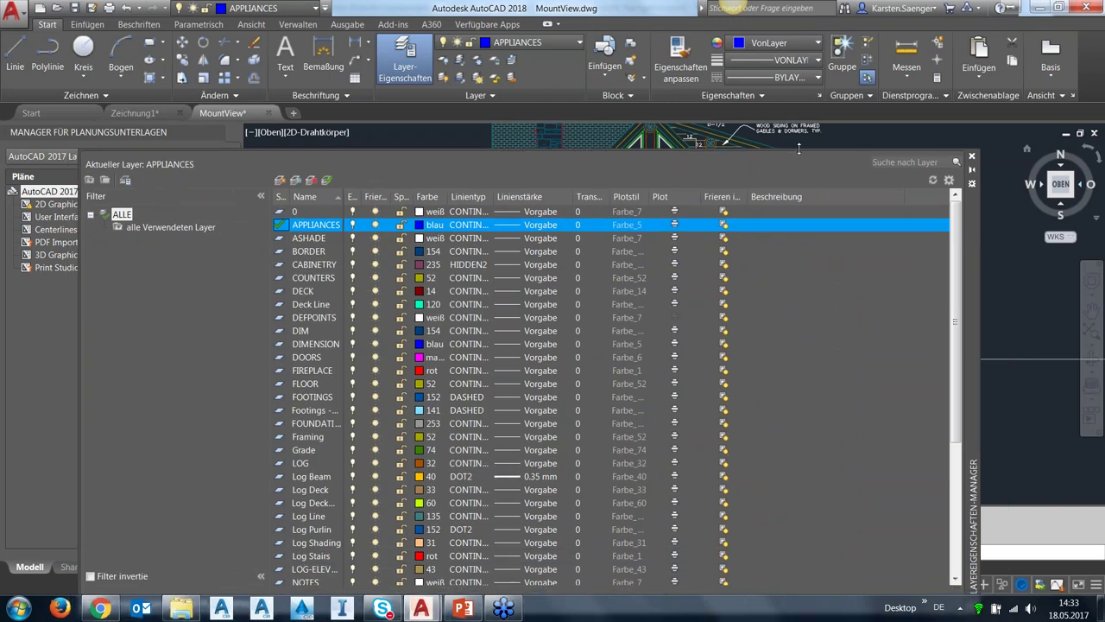
{"action": "left_click_drag", "start_coordinate": [800, 148], "coordinate": [799, 203]}
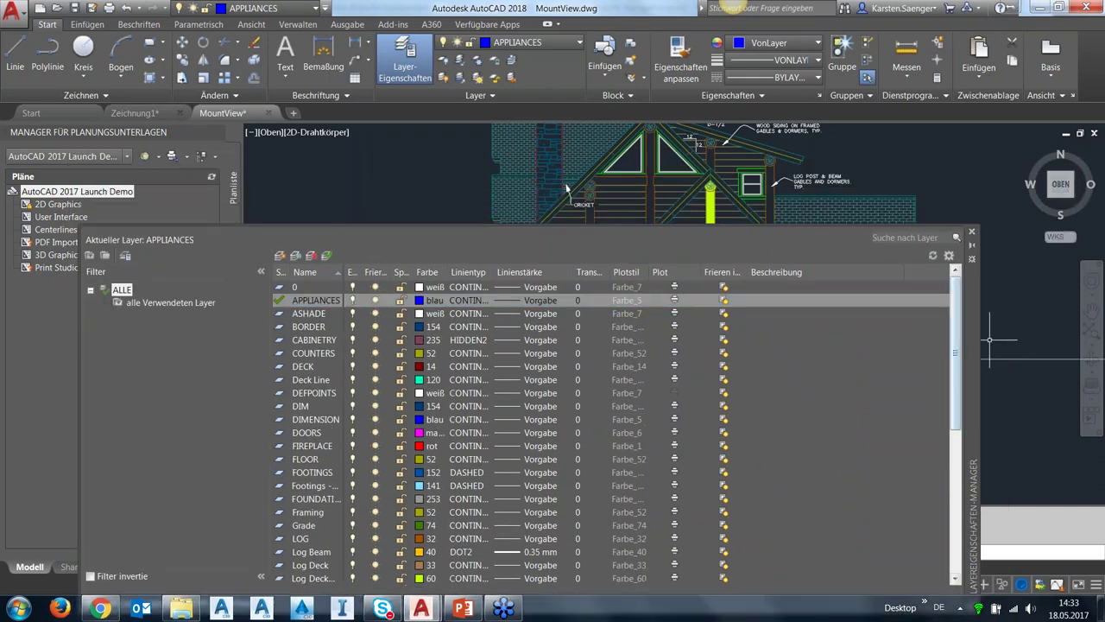
{"action": "left_click_drag", "start_coordinate": [332, 264], "coordinate": [337, 546]}
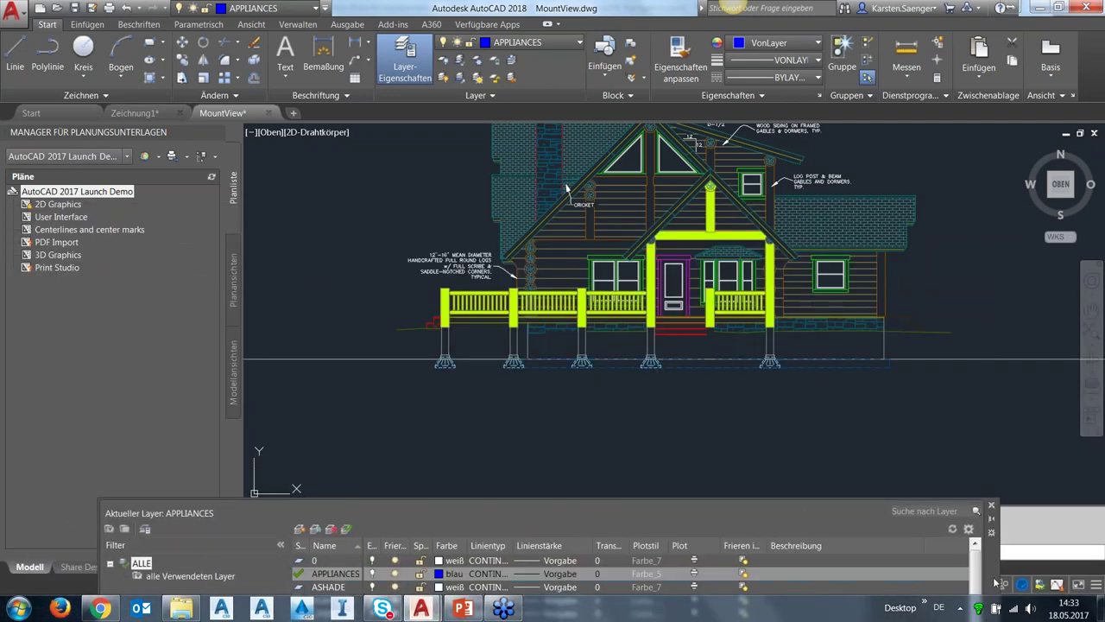
{"action": "left_click_drag", "start_coordinate": [991, 561], "coordinate": [1011, 223]}
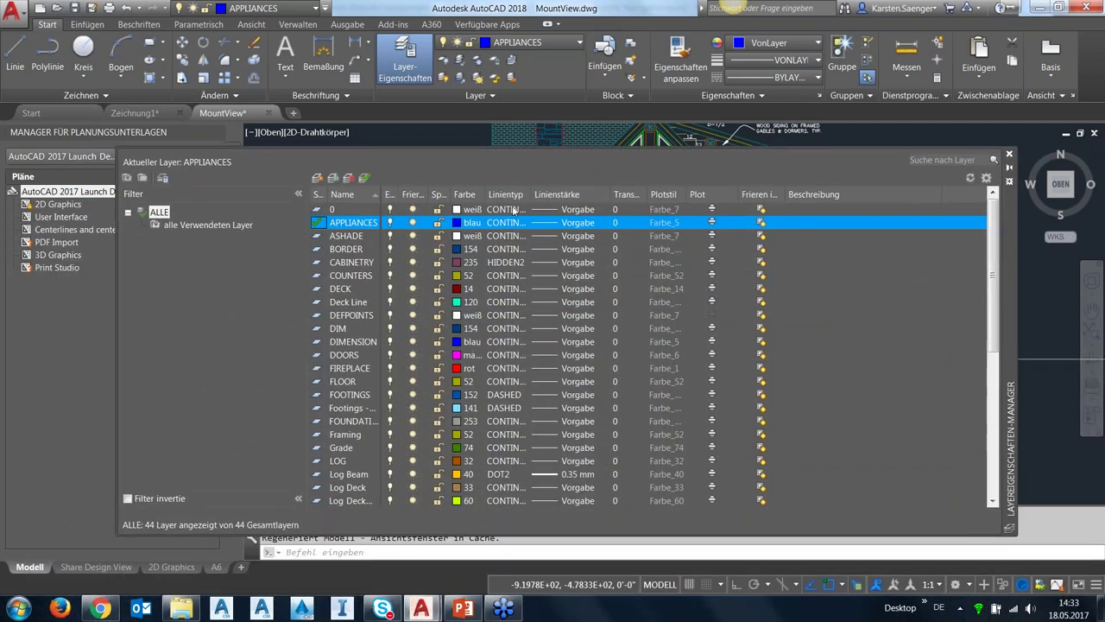
- Widen the Linetype column and bring up the linetype choice for APPLIANCES
{"action": "double_click", "coordinate": [532, 194]}
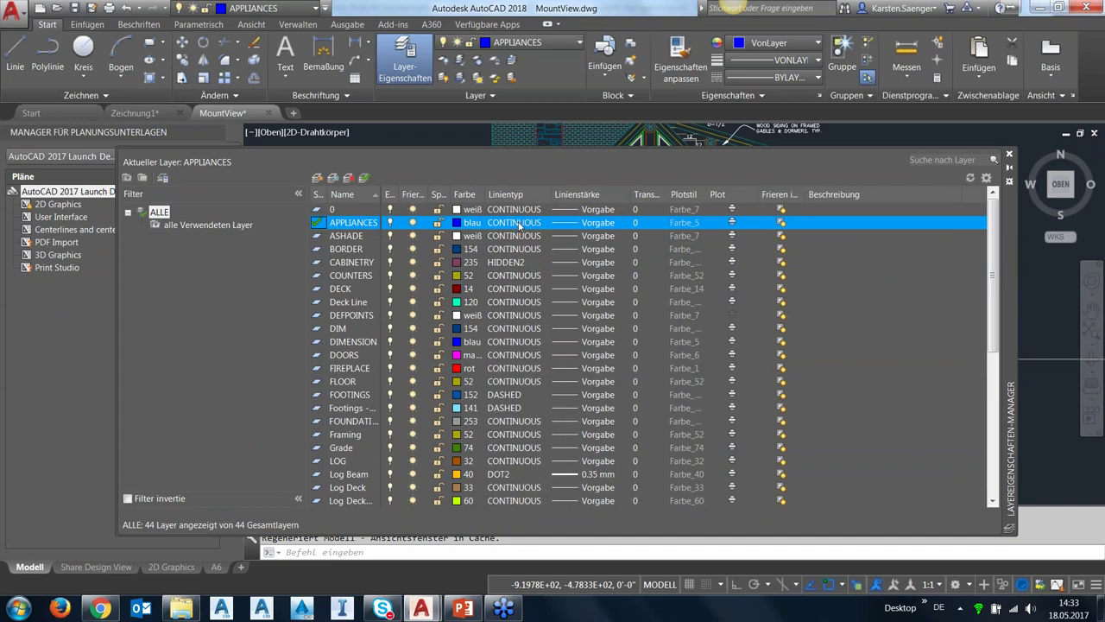
{"action": "left_click", "coordinate": [518, 222]}
{"action": "scroll", "coordinate": [706, 315], "scroll_direction": "up", "scroll_amount": 1}
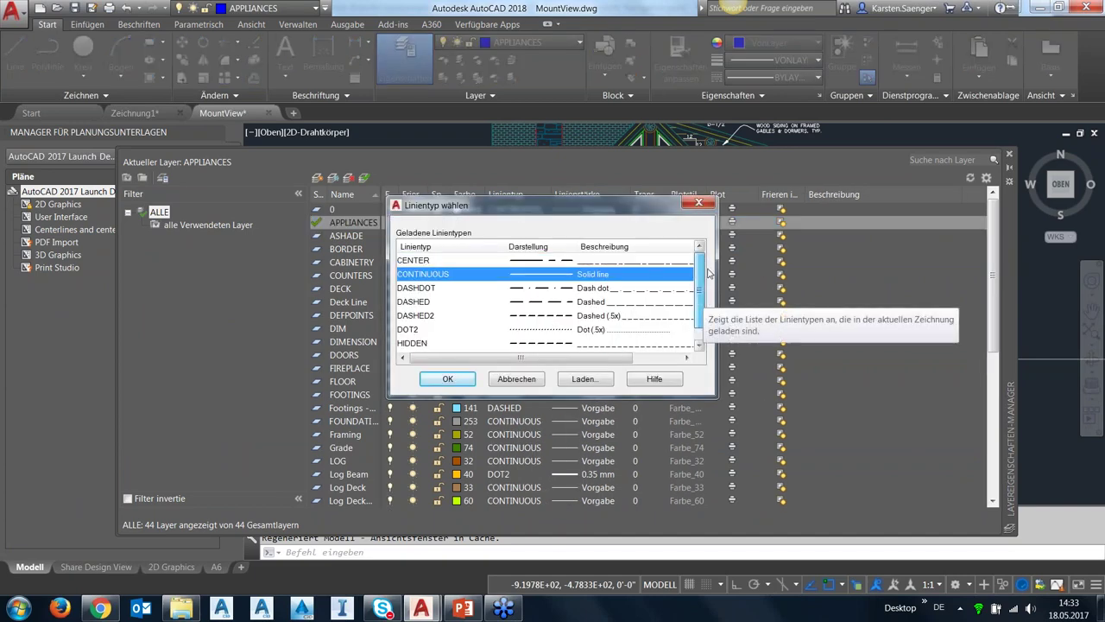
- Cancel the linetype choice, widen the Transparency column, and close the layer manager
{"action": "left_click", "coordinate": [523, 379]}
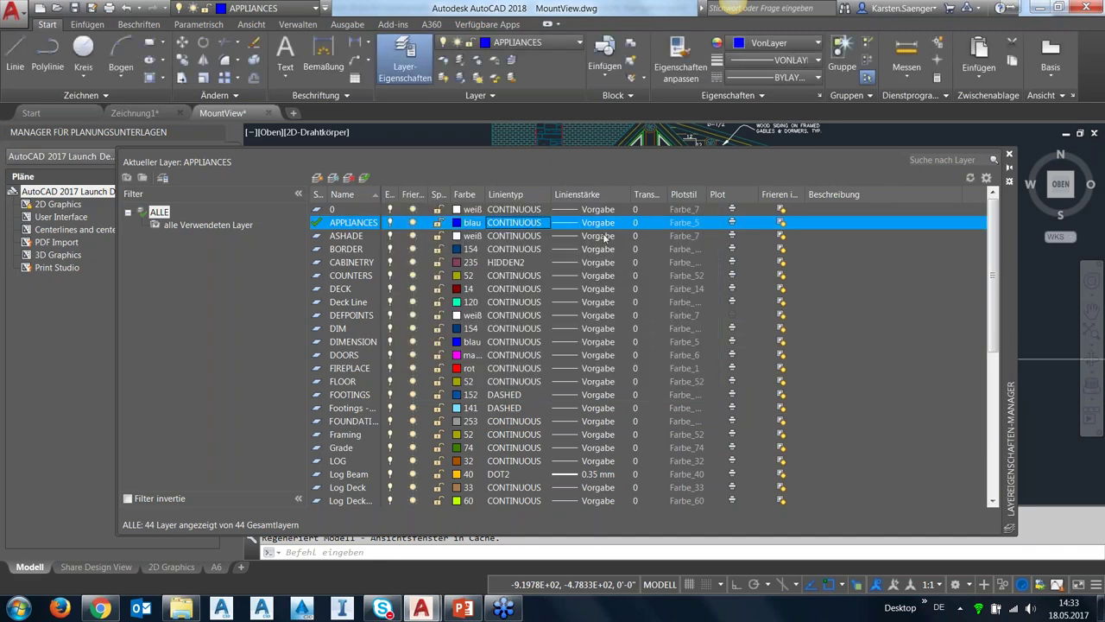
{"action": "left_click_drag", "start_coordinate": [667, 194], "coordinate": [737, 197]}
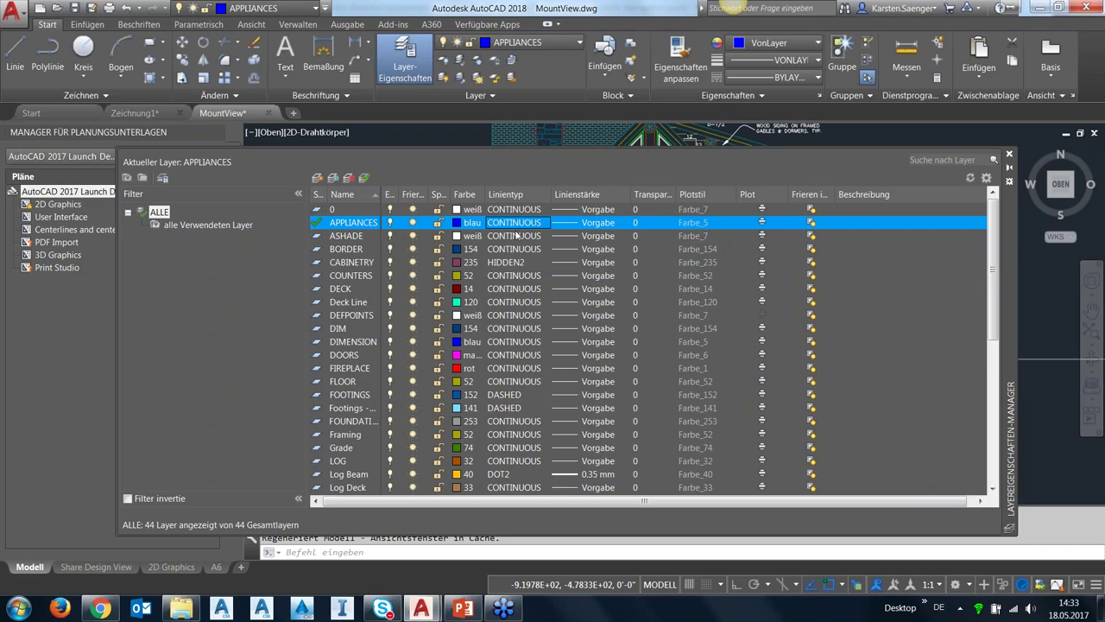
{"action": "left_click", "coordinate": [704, 223]}
{"action": "left_click", "coordinate": [763, 223]}
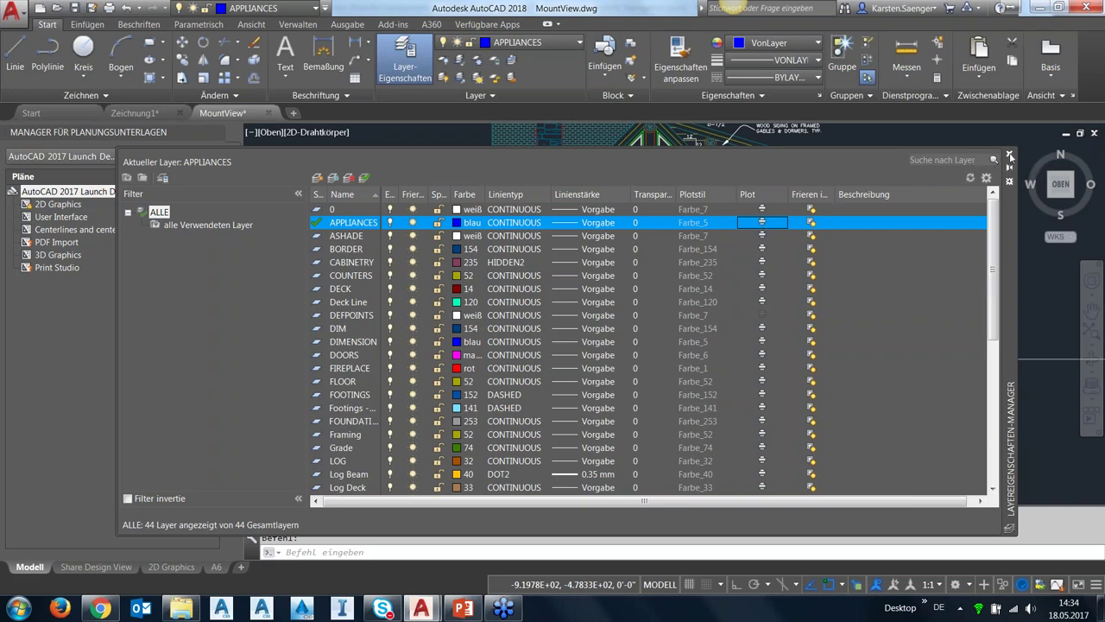
{"action": "left_click", "coordinate": [954, 127]}
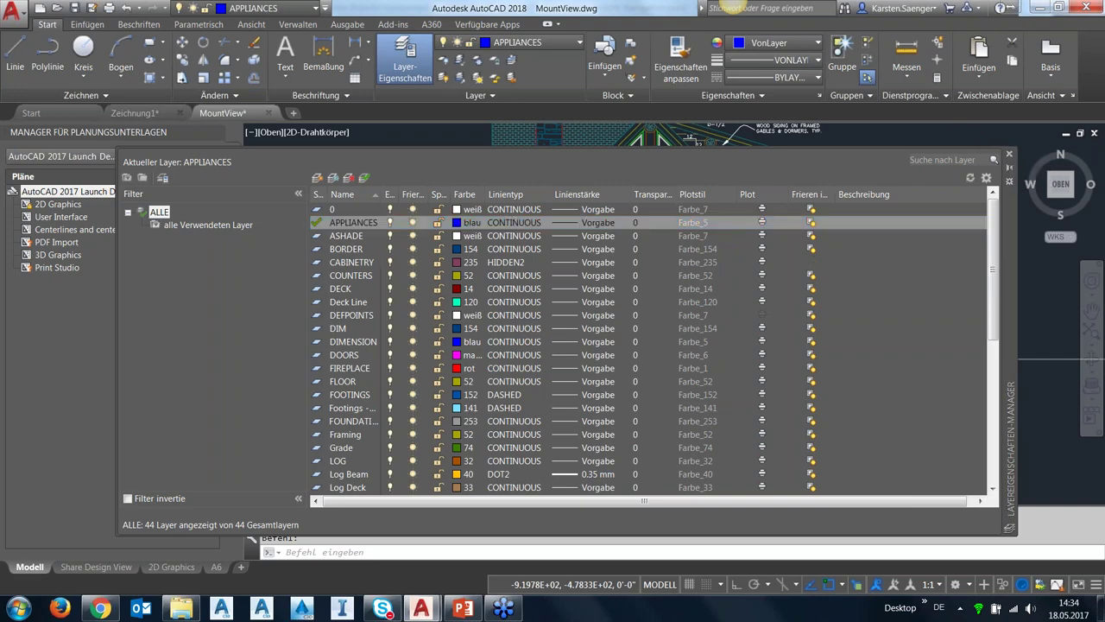
{"action": "left_click", "coordinate": [1011, 156]}
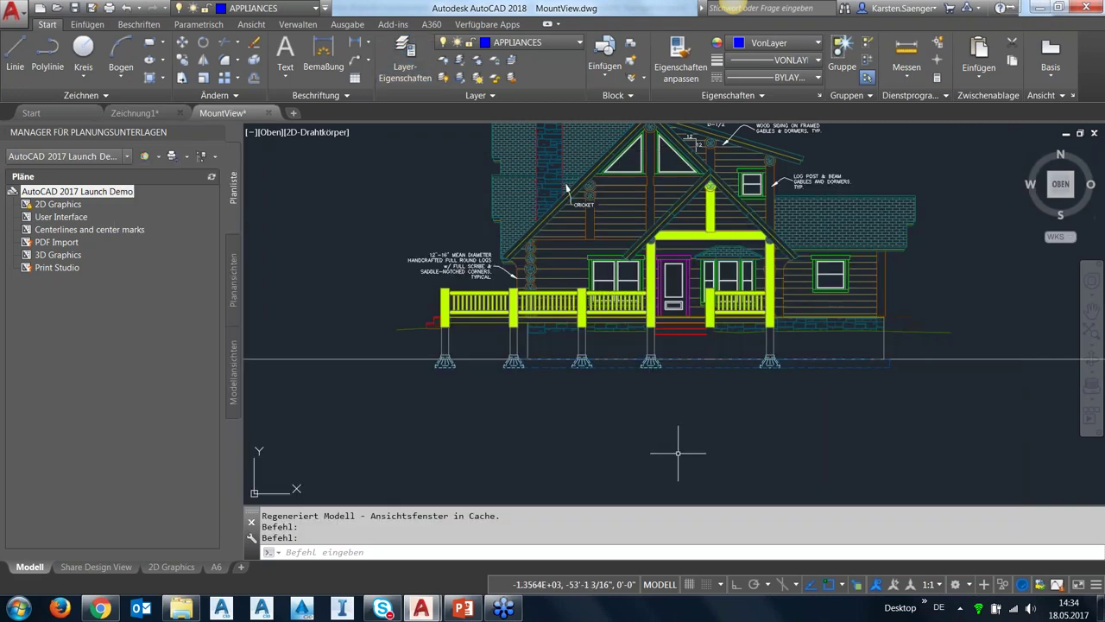
- Pan the view to reposition the house elevation
{"action": "middle_click_drag", "start_coordinate": [662, 396], "coordinate": [599, 476]}
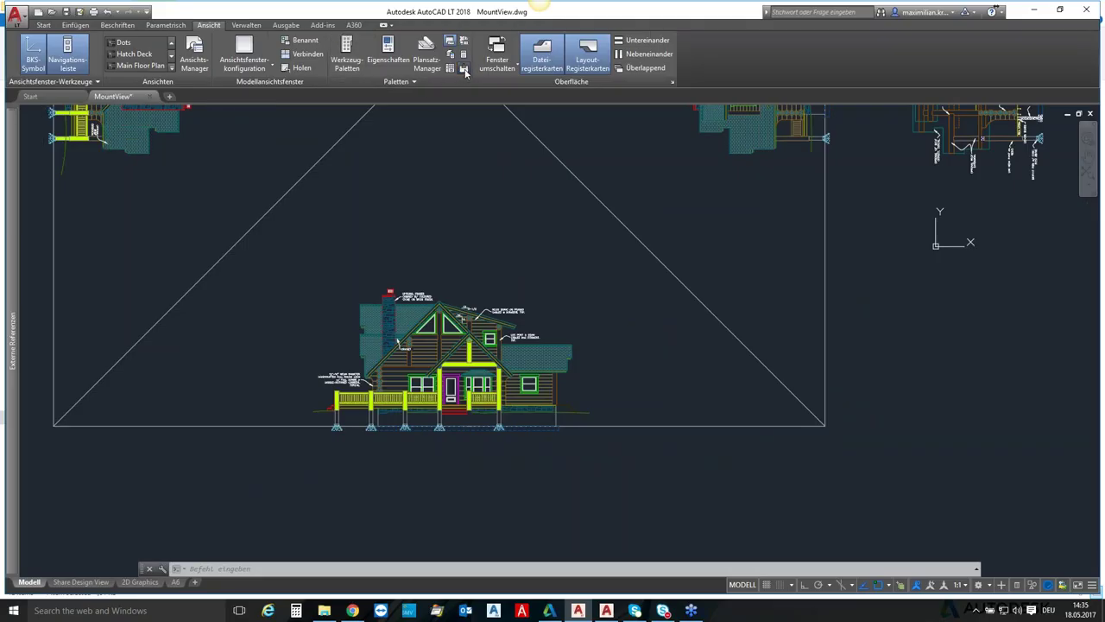
- Reopen and float the External References palette, then show its attach file-type list
{"action": "left_click", "coordinate": [464, 71]}
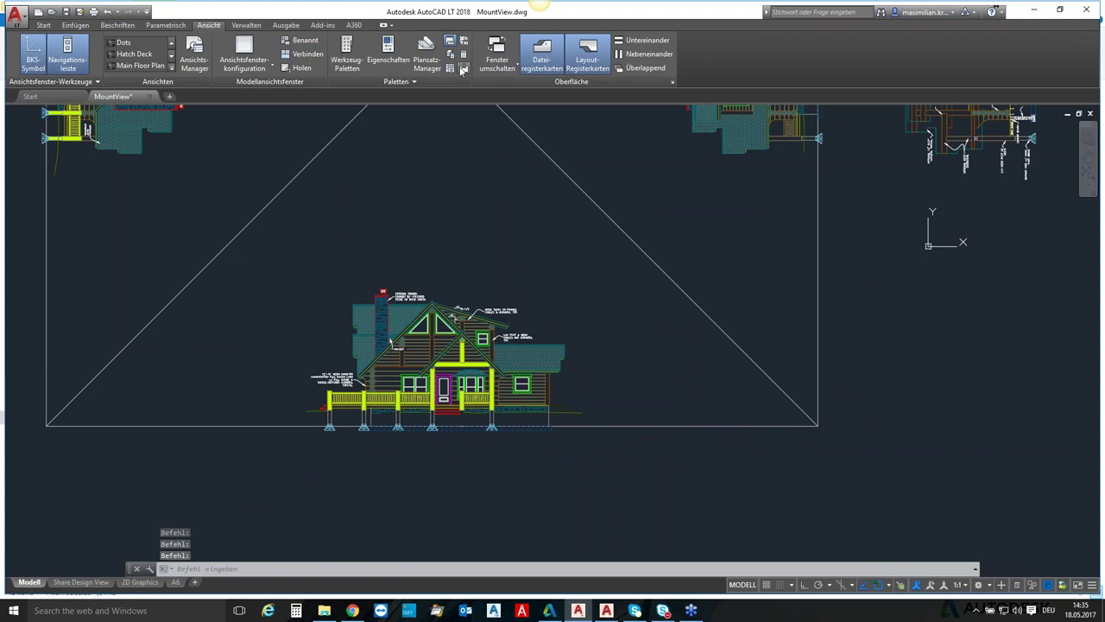
{"action": "left_click", "coordinate": [464, 71]}
{"action": "left_click_drag", "start_coordinate": [60, 156], "coordinate": [252, 162]}
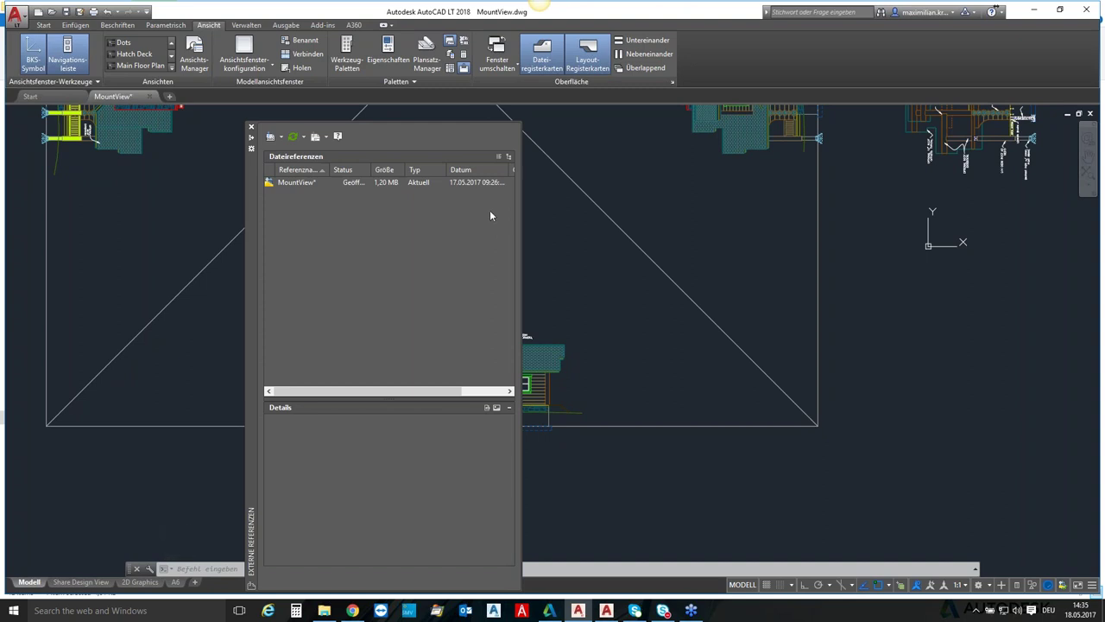
{"action": "left_click_drag", "start_coordinate": [249, 229], "coordinate": [246, 214]}
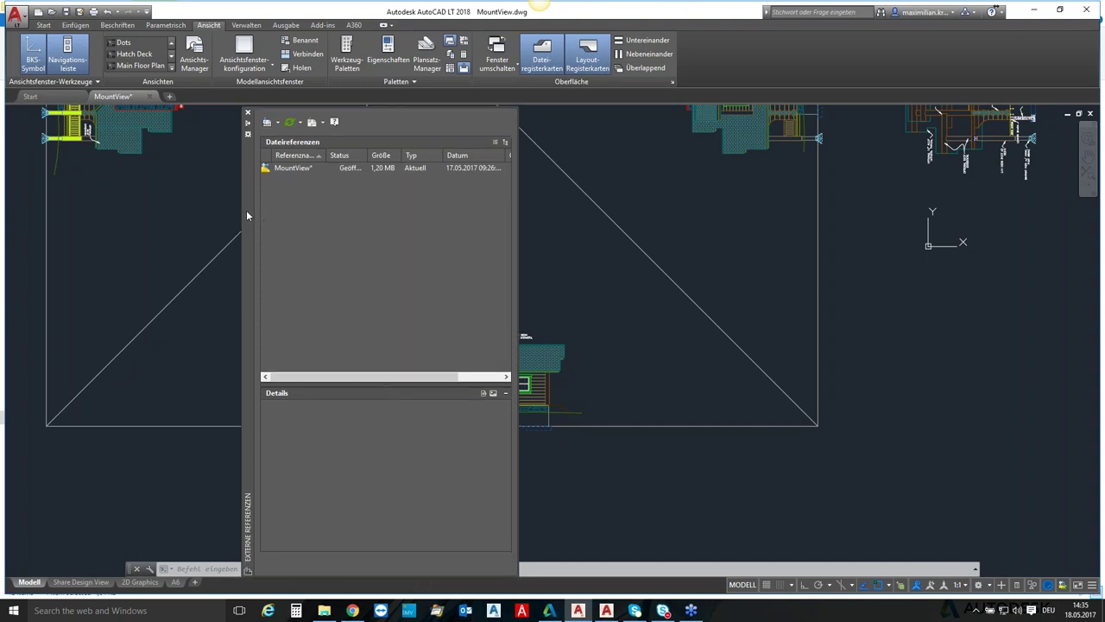
{"action": "left_click", "coordinate": [280, 125]}
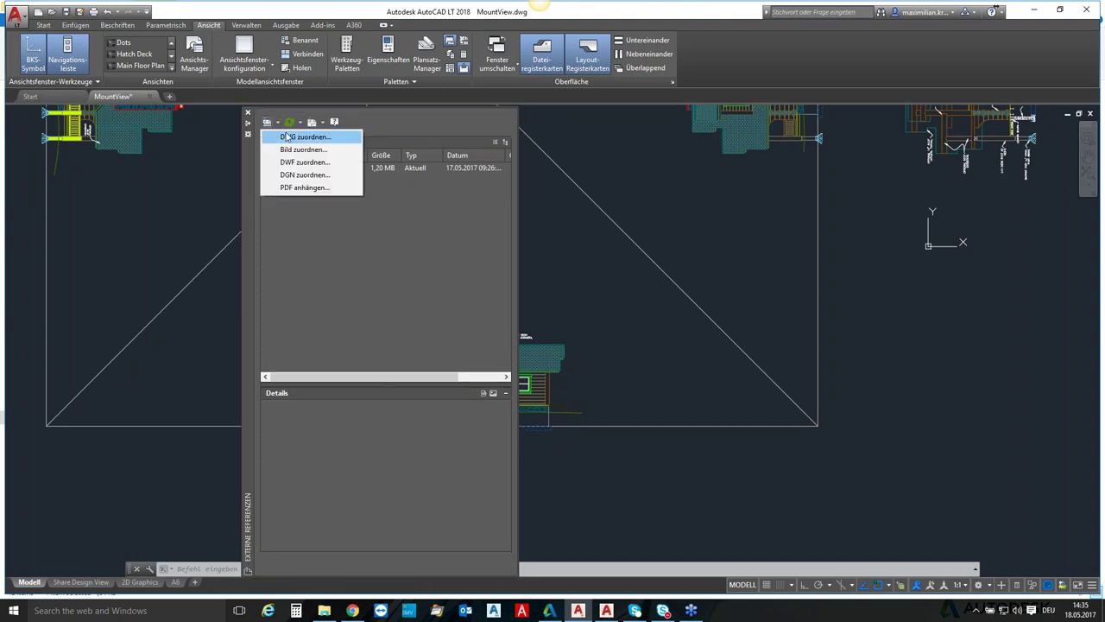
{"action": "left_click", "coordinate": [294, 136]}
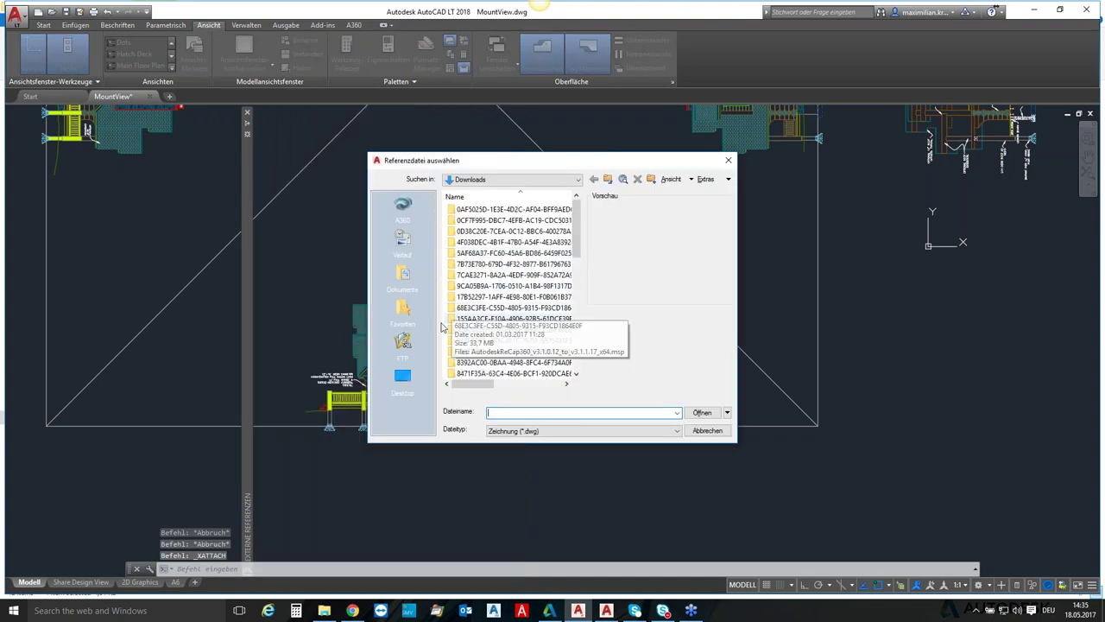
{"action": "left_click", "coordinate": [402, 308]}
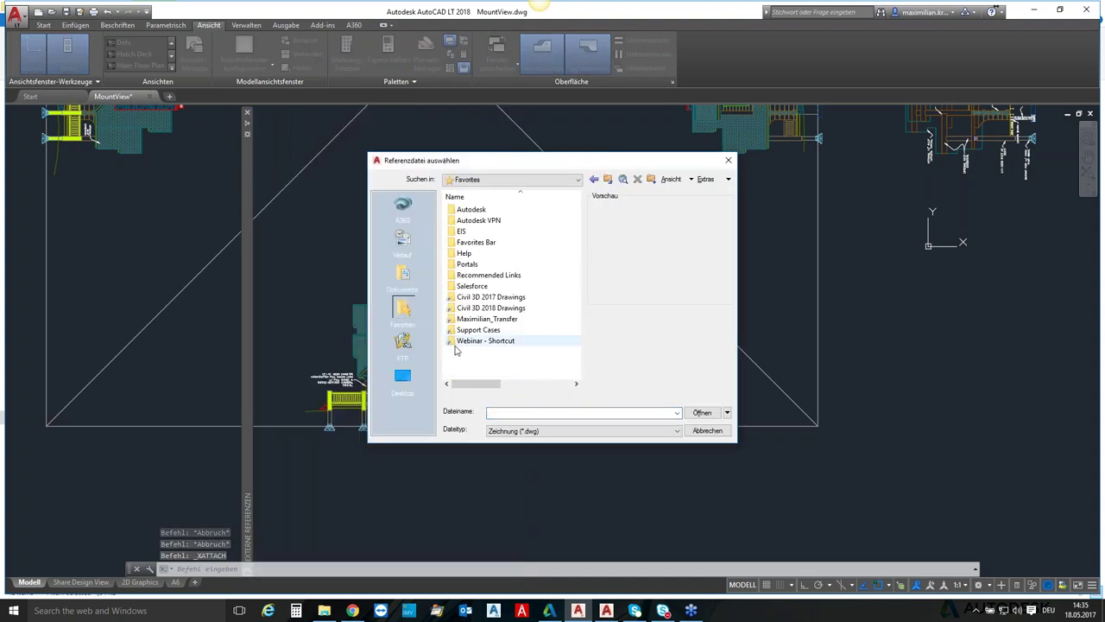
{"action": "double_click", "coordinate": [494, 341]}
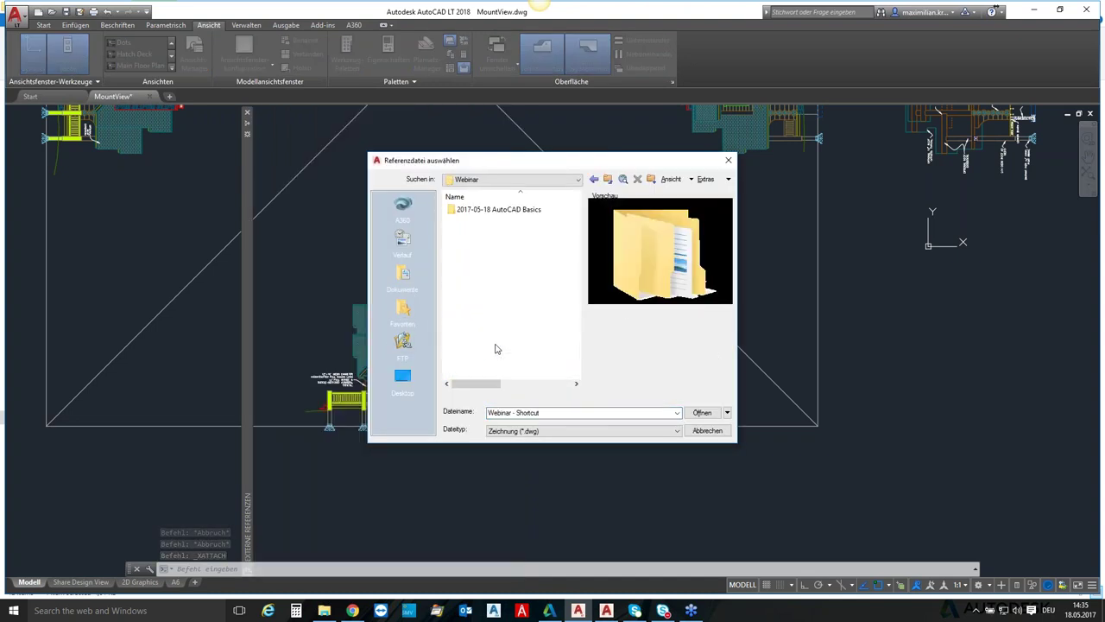
{"action": "double_click", "coordinate": [551, 214]}
{"action": "left_click", "coordinate": [480, 211]}
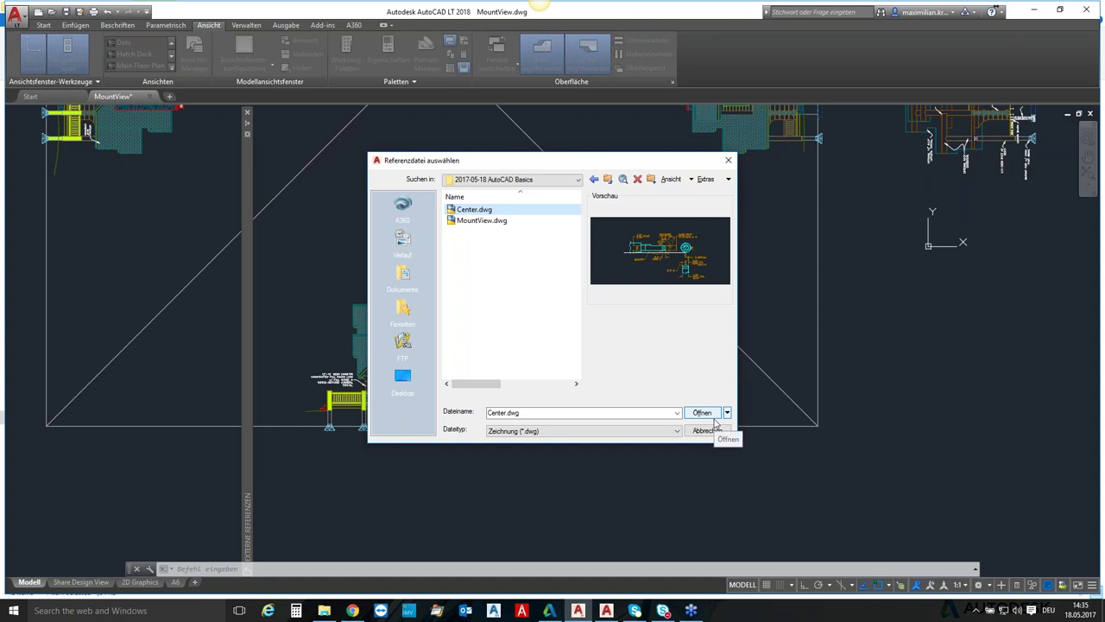
{"action": "left_click", "coordinate": [715, 413]}
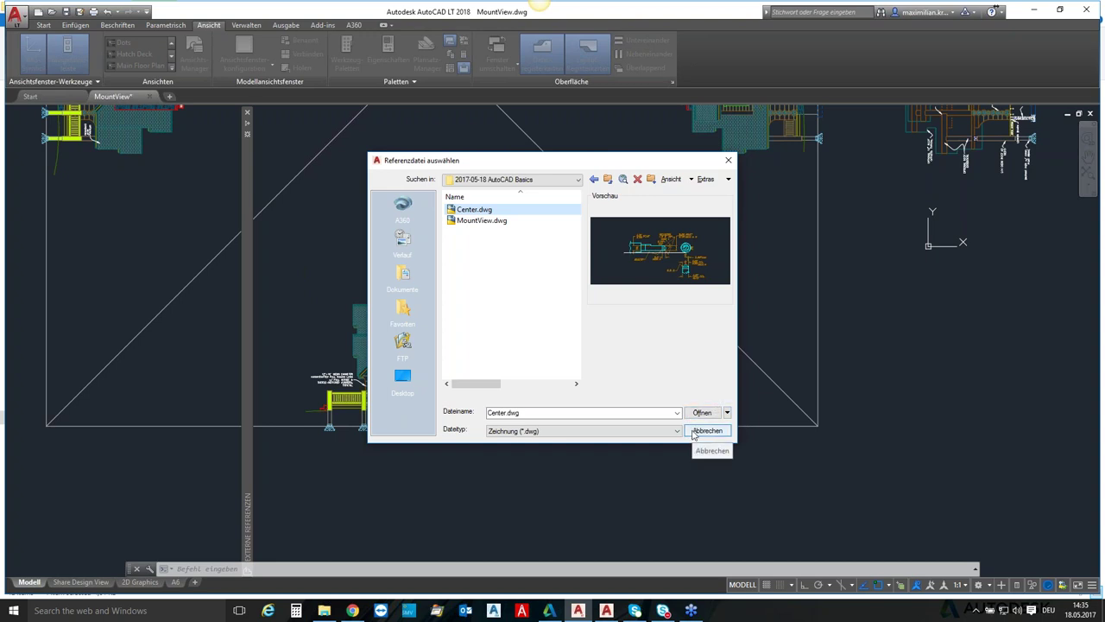
{"action": "left_click", "coordinate": [694, 432]}
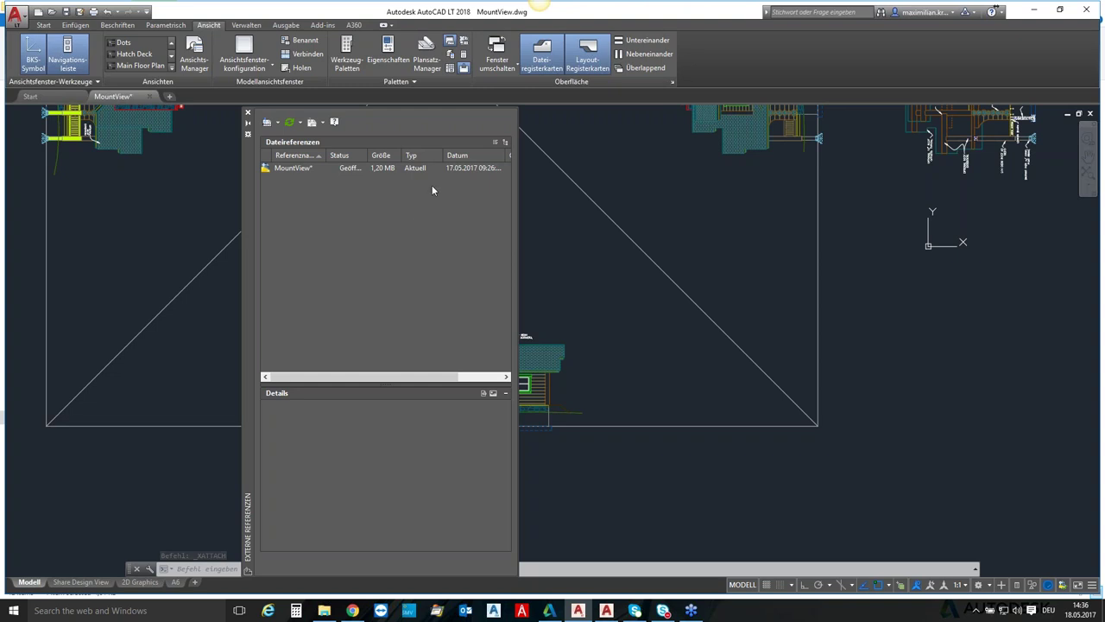
- Float DesignCenter and browse to the Analog Integrated Circuits.dwg sample drawing
{"action": "left_click", "coordinate": [453, 71]}
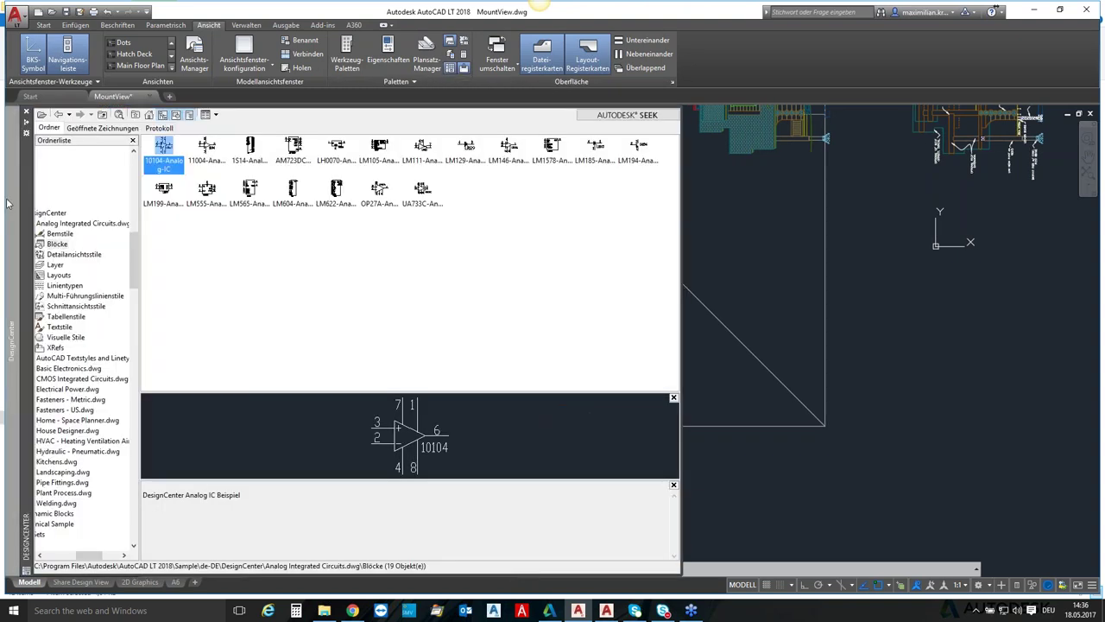
{"action": "left_click", "coordinate": [33, 131]}
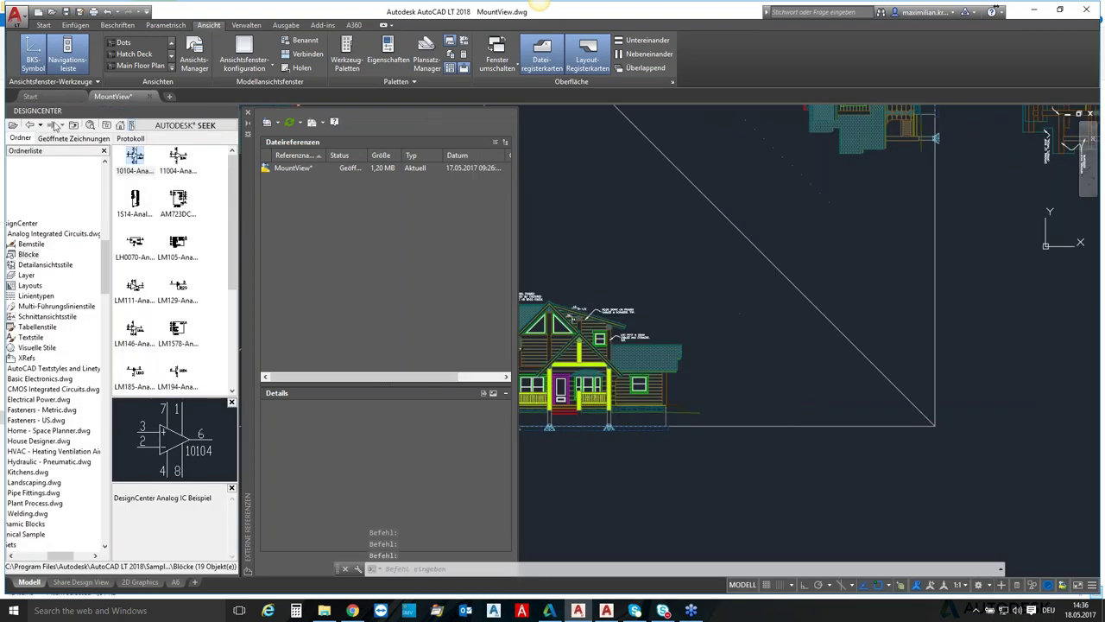
{"action": "left_click", "coordinate": [96, 116]}
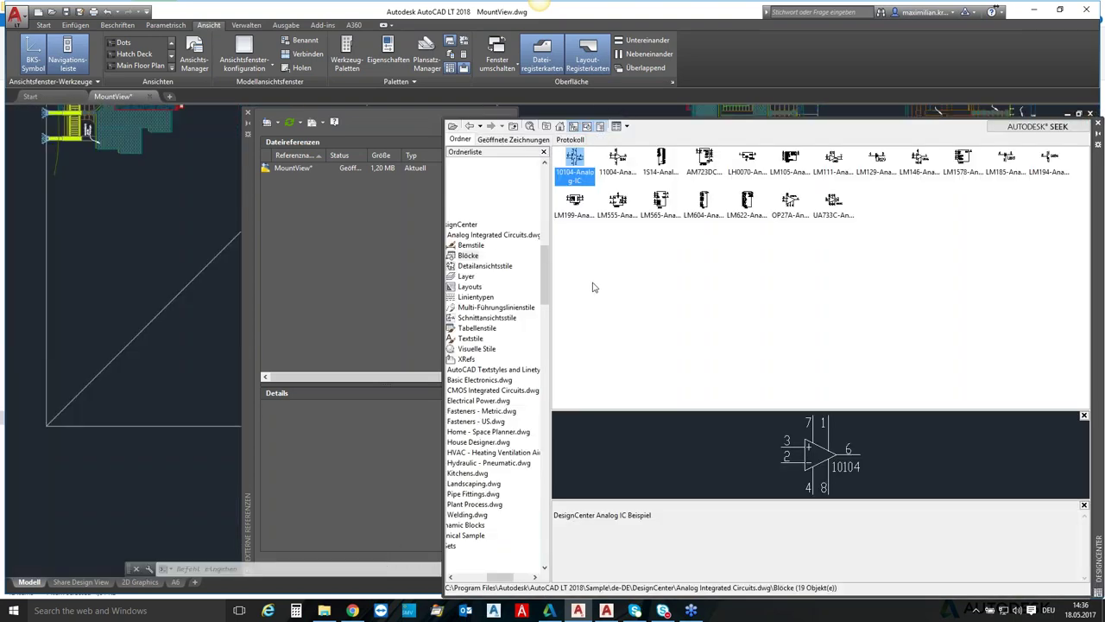
{"action": "left_click_drag", "start_coordinate": [506, 577], "coordinate": [490, 575]}
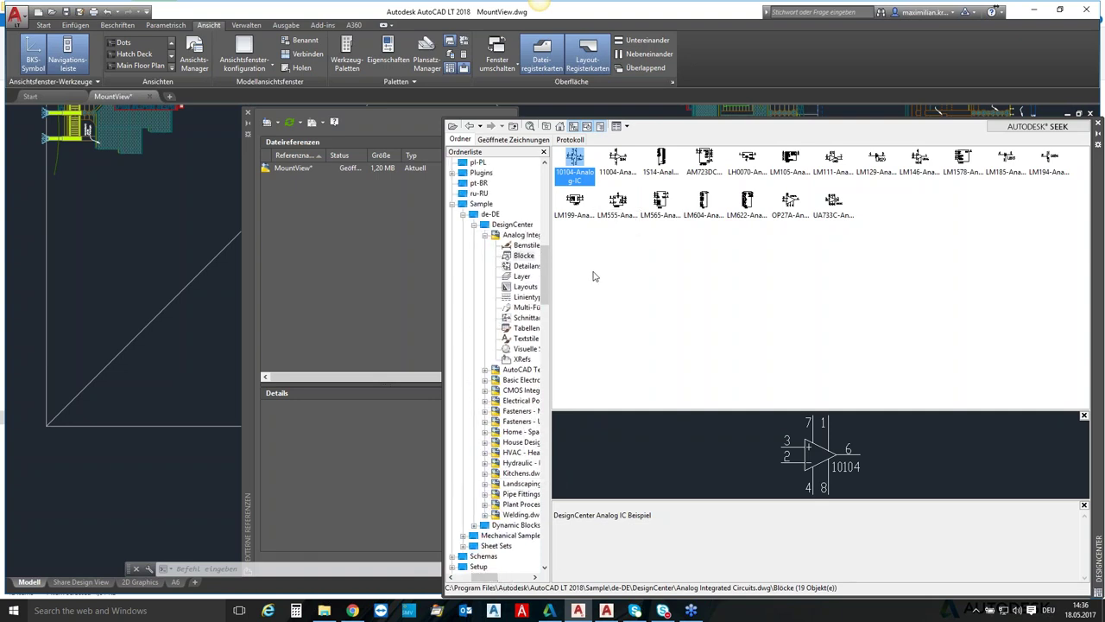
{"action": "left_click", "coordinate": [527, 240]}
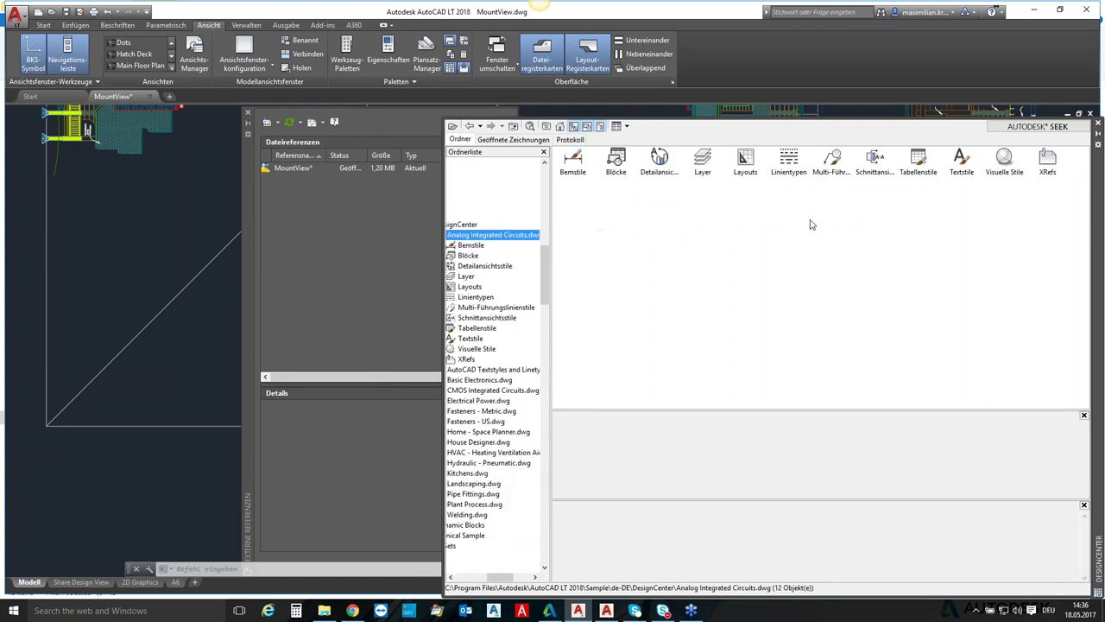
{"action": "left_click", "coordinate": [902, 289]}
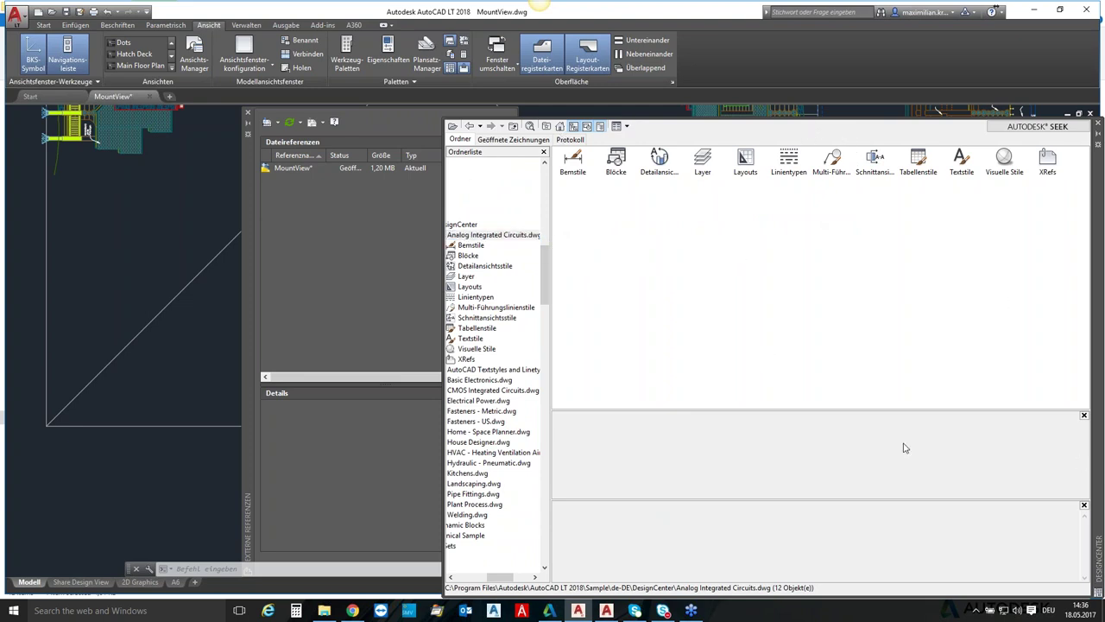
{"action": "left_click_drag", "start_coordinate": [1099, 467], "coordinate": [850, 431]}
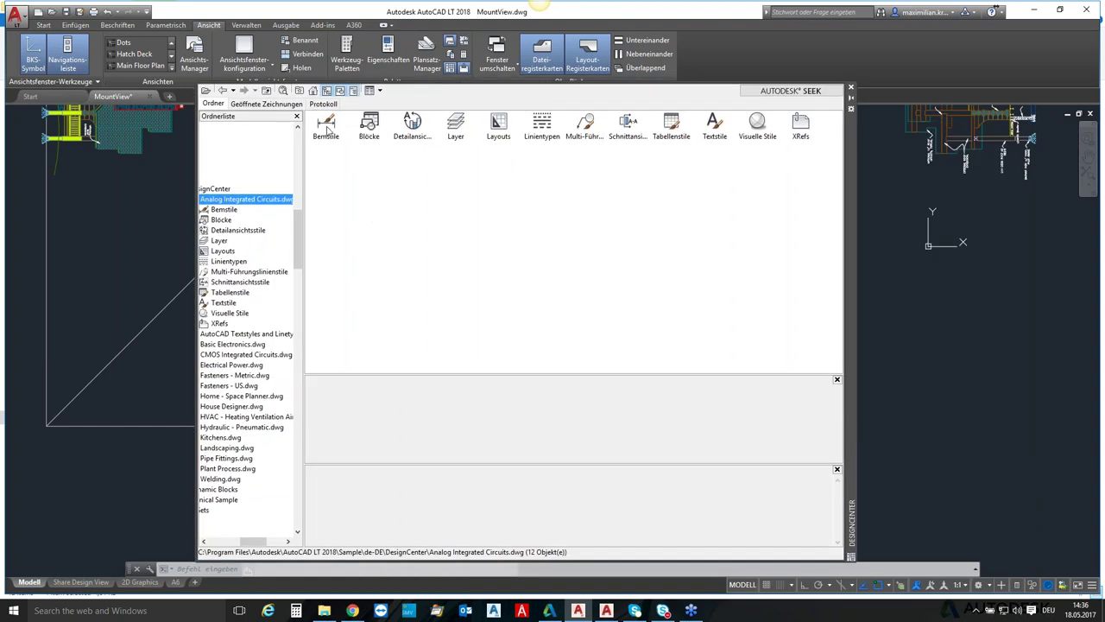
- Preview the 11004 op-amp block from its Blöcke, then dock DesignCenter on the left
{"action": "double_click", "coordinate": [369, 124]}
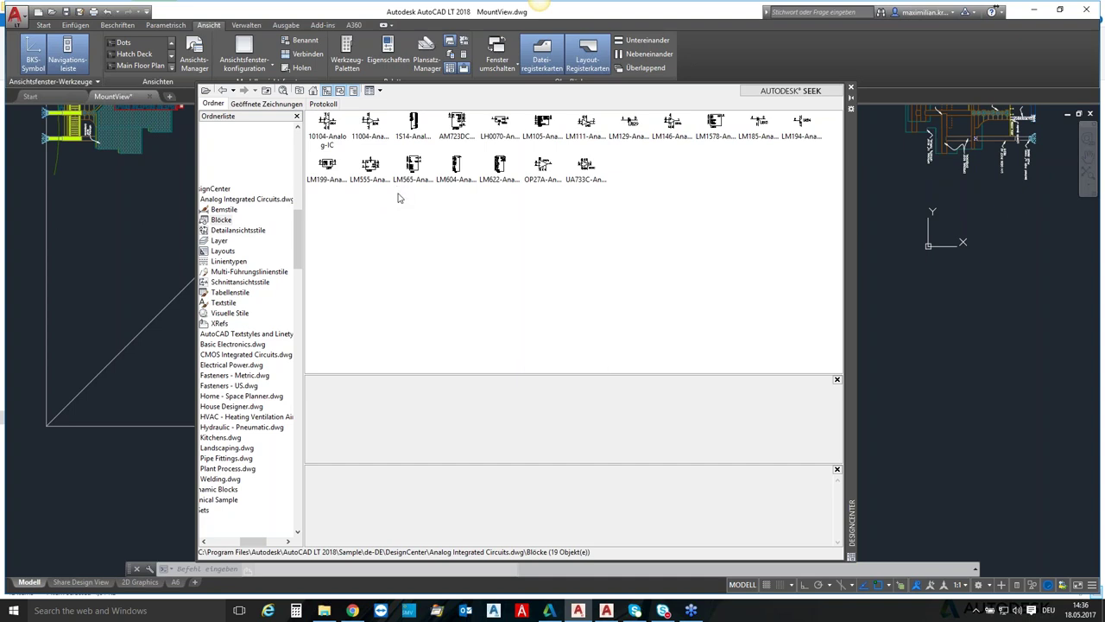
{"action": "left_click", "coordinate": [370, 125]}
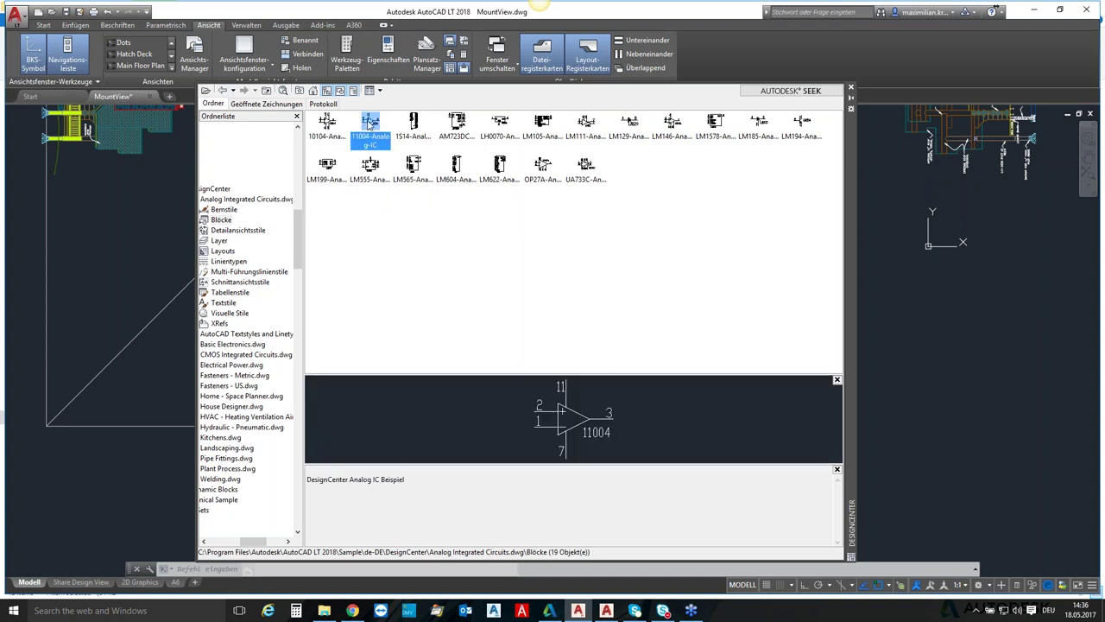
{"action": "left_click_drag", "start_coordinate": [370, 124], "coordinate": [909, 395]}
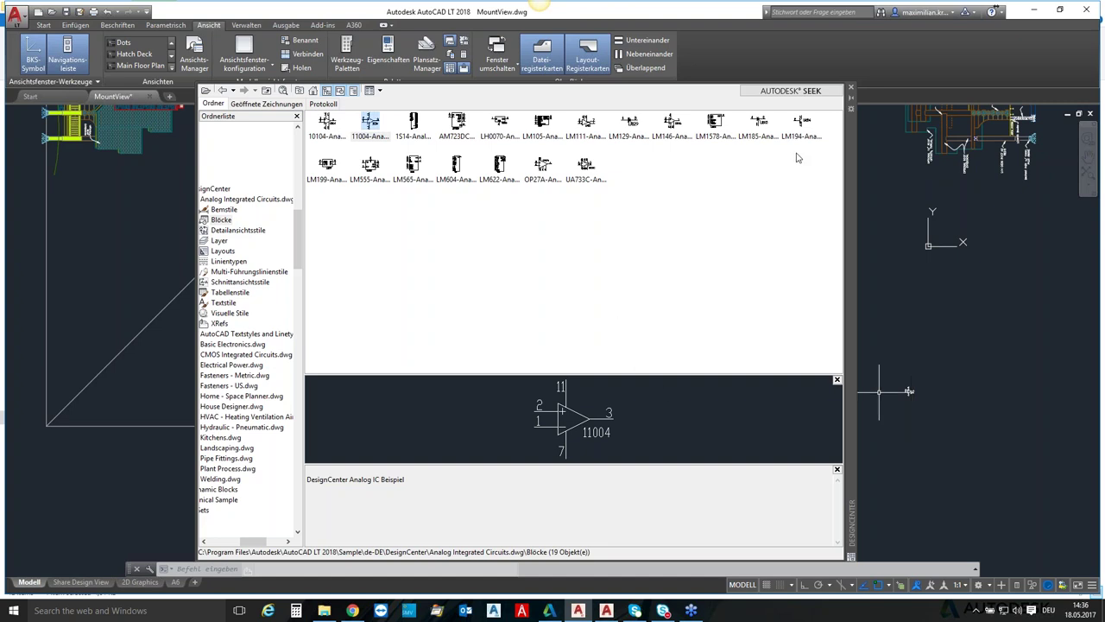
{"action": "left_click_drag", "start_coordinate": [851, 135], "coordinate": [829, 119]}
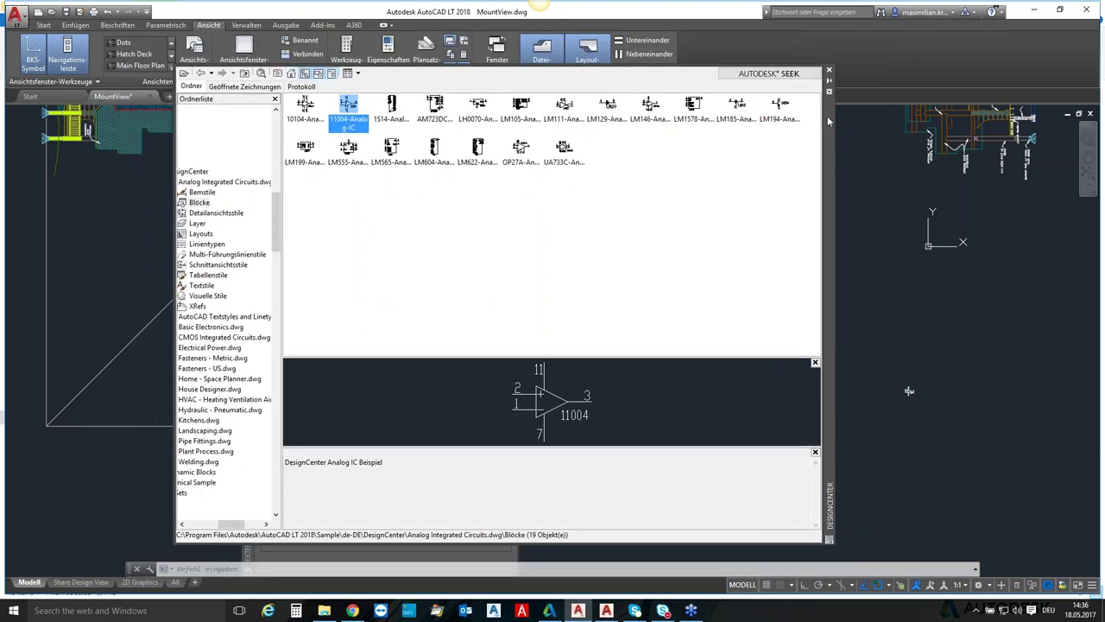
{"action": "left_click_drag", "start_coordinate": [829, 121], "coordinate": [8, 169]}
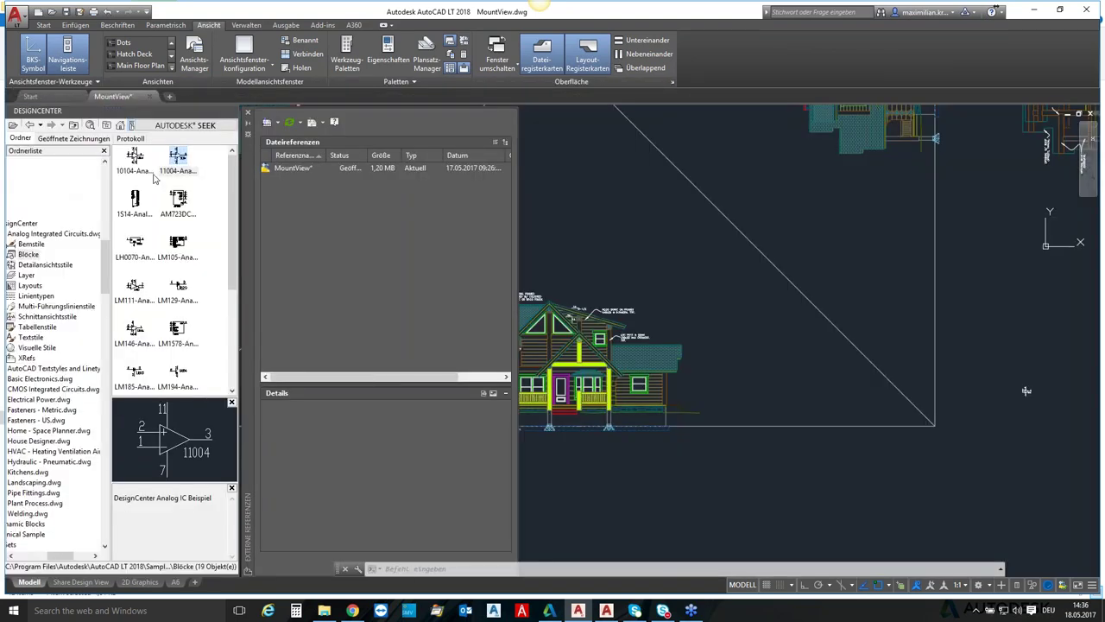
- Auto-hide the DesignCenter and External References palettes, then switch to AutoCAD 2018's Zeichnung1
{"action": "left_click_drag", "start_coordinate": [250, 164], "coordinate": [413, 149]}
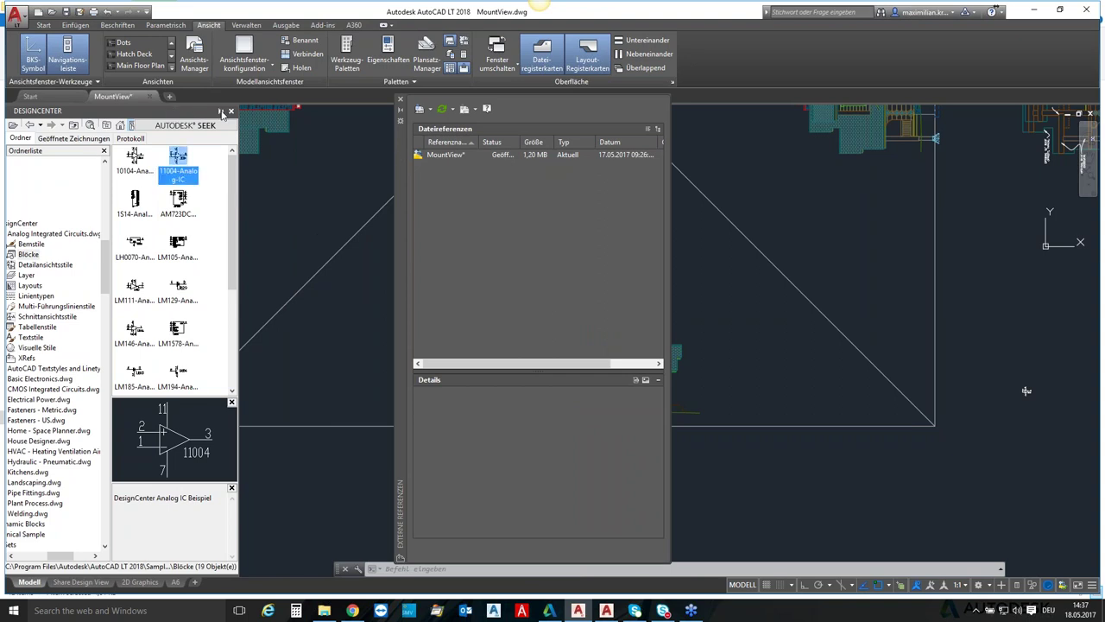
{"action": "left_click", "coordinate": [222, 112]}
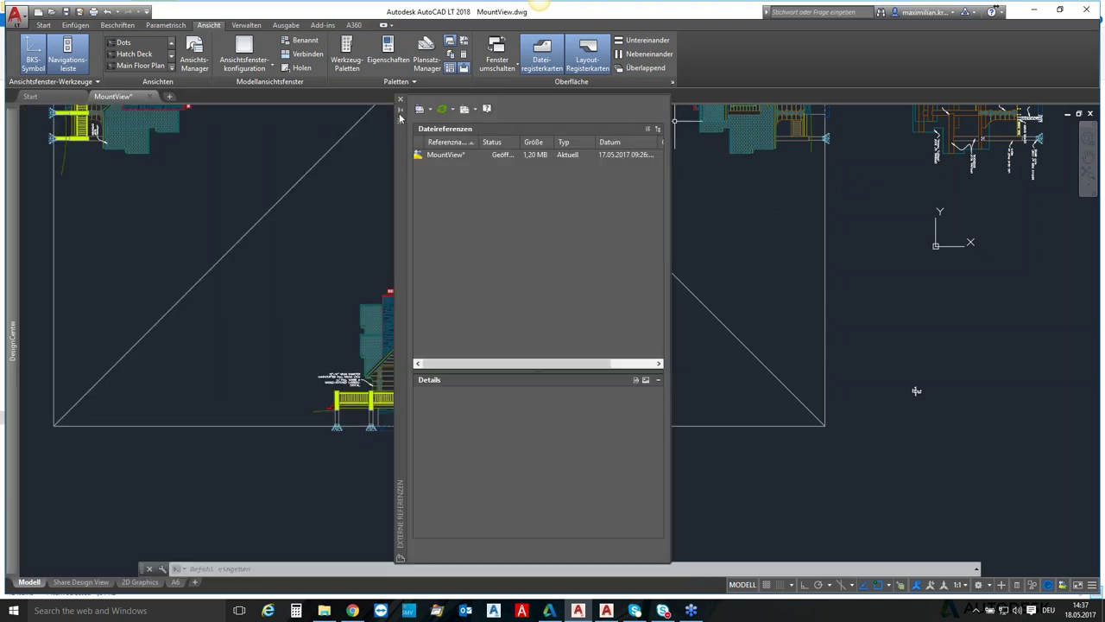
{"action": "mouse_move", "coordinate": [402, 138]}
{"action": "left_mouse_down"}
{"action": "mouse_move", "coordinate": [197, 199]}
{"action": "mouse_move", "coordinate": [11, 194]}
{"action": "left_mouse_up"}
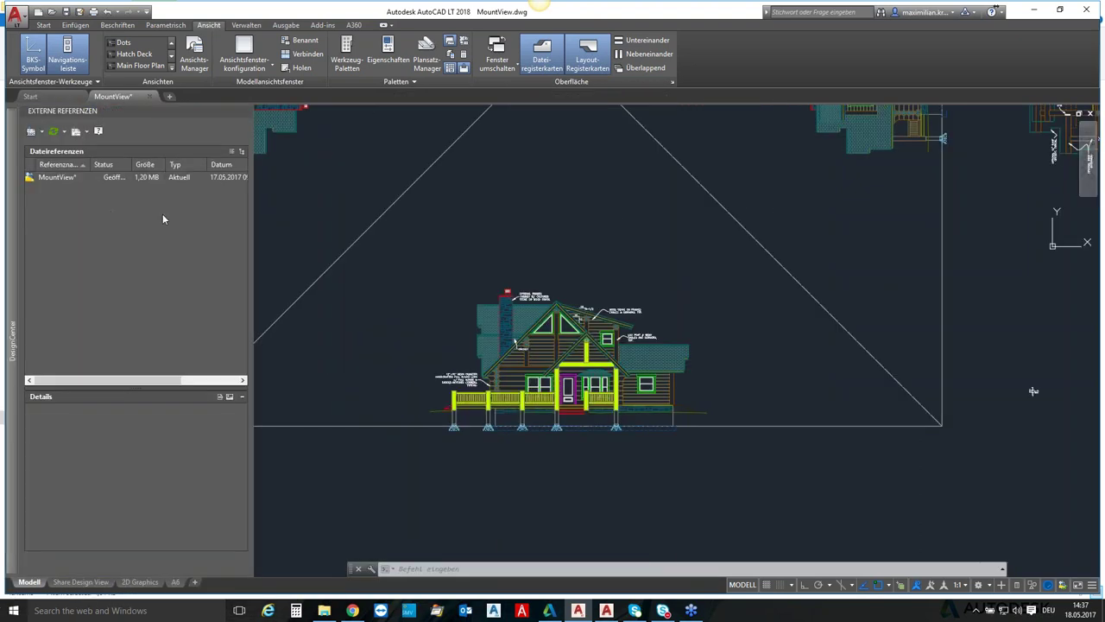
{"action": "left_click", "coordinate": [234, 112]}
{"action": "mouse_move", "coordinate": [12, 223]}
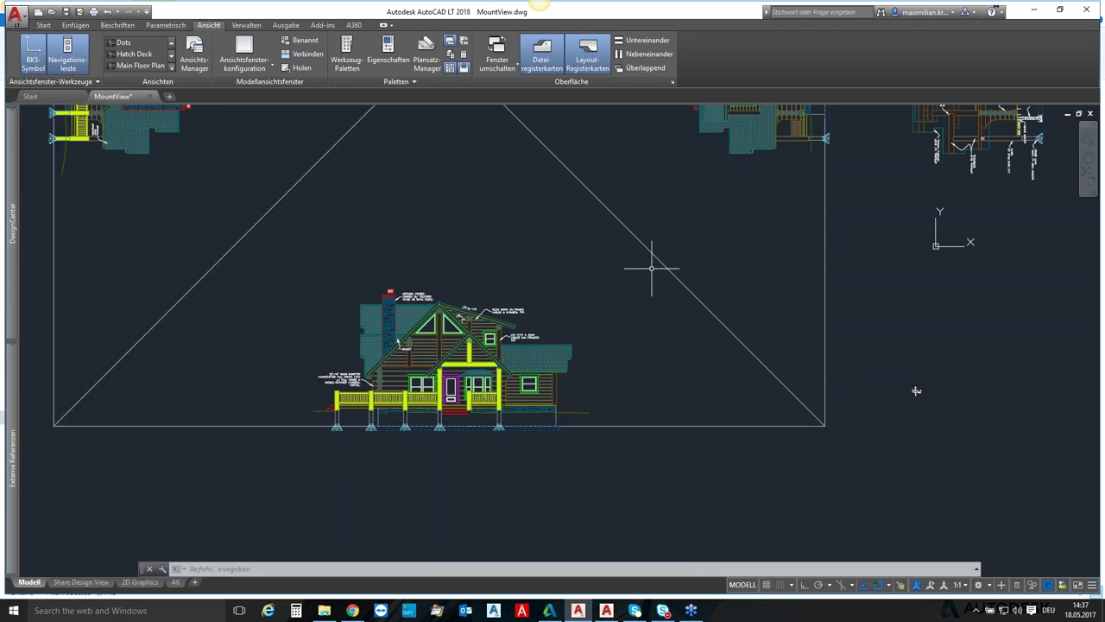
{"action": "mouse_move", "coordinate": [606, 611]}
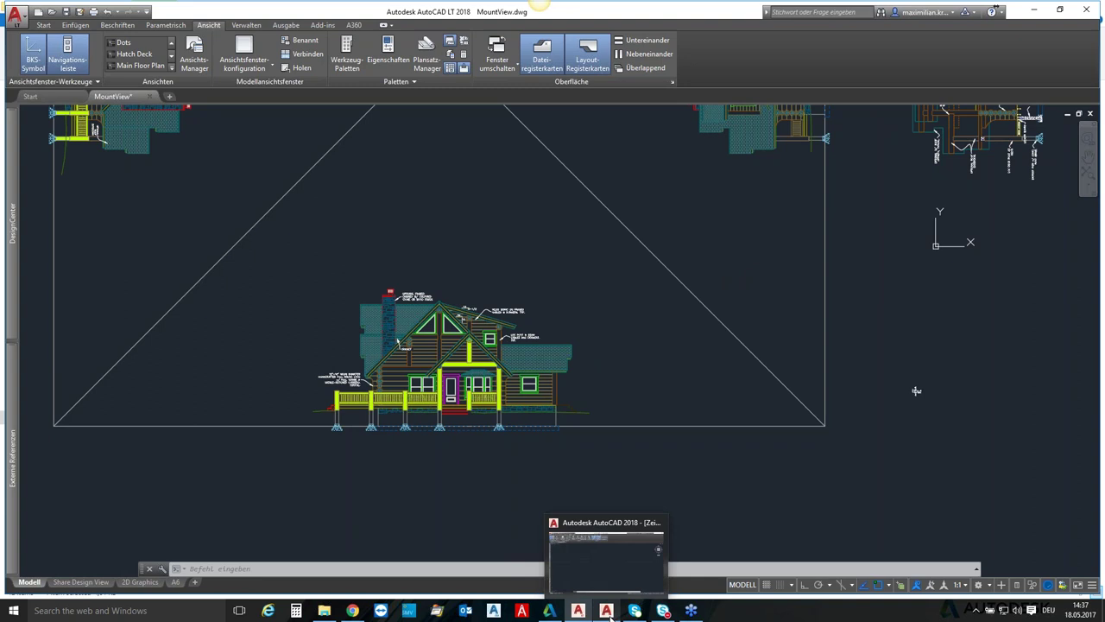
{"action": "left_click", "coordinate": [605, 557]}
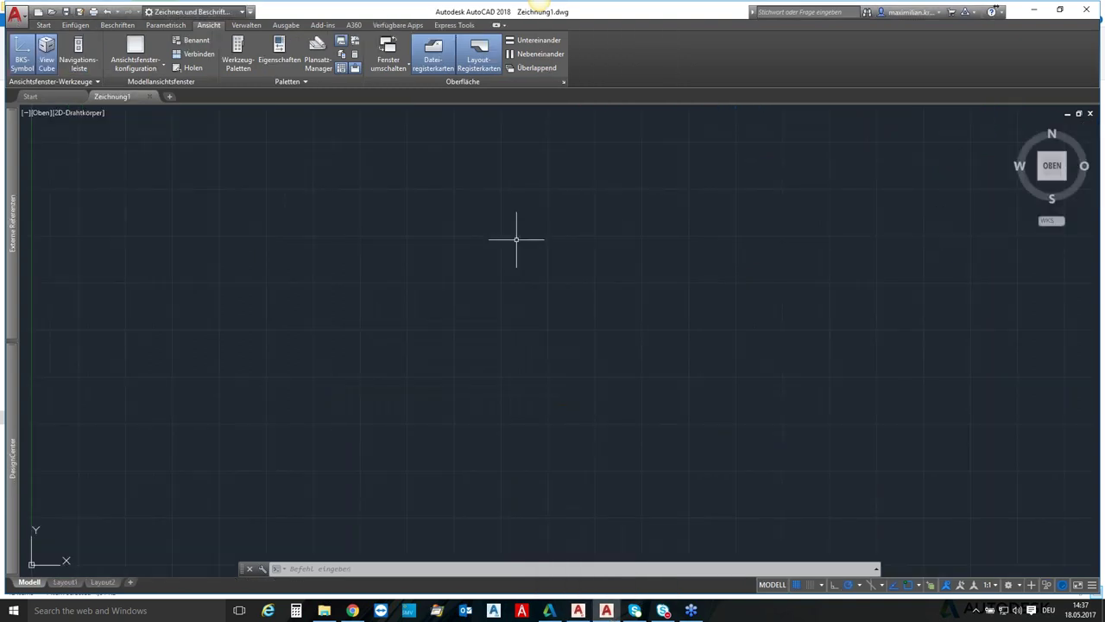
{"action": "left_click", "coordinate": [455, 26]}
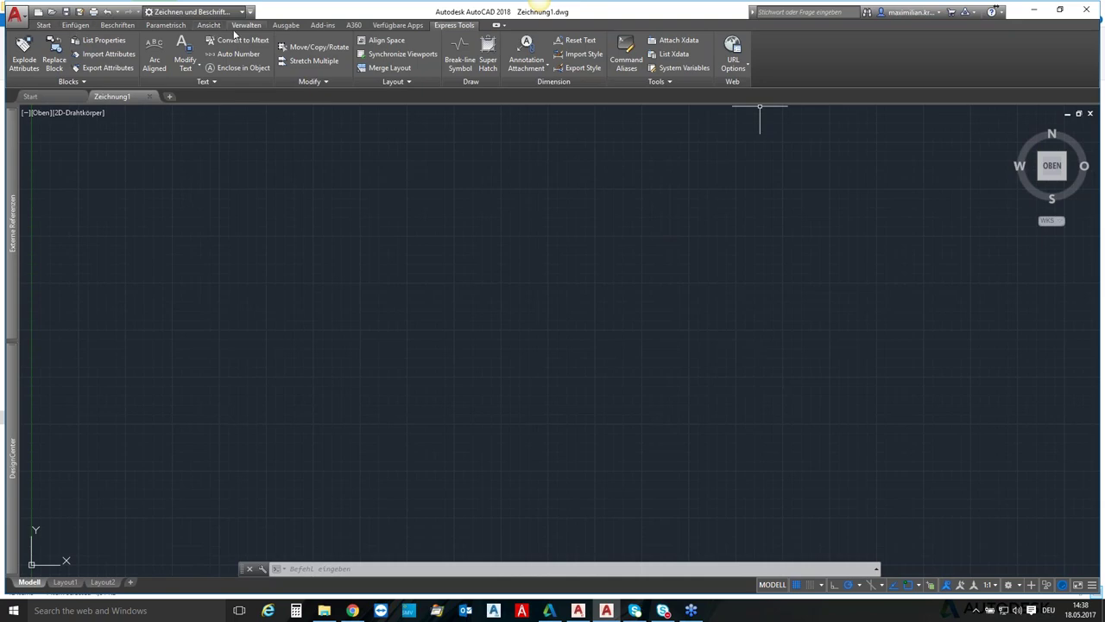
{"action": "left_click", "coordinate": [209, 25]}
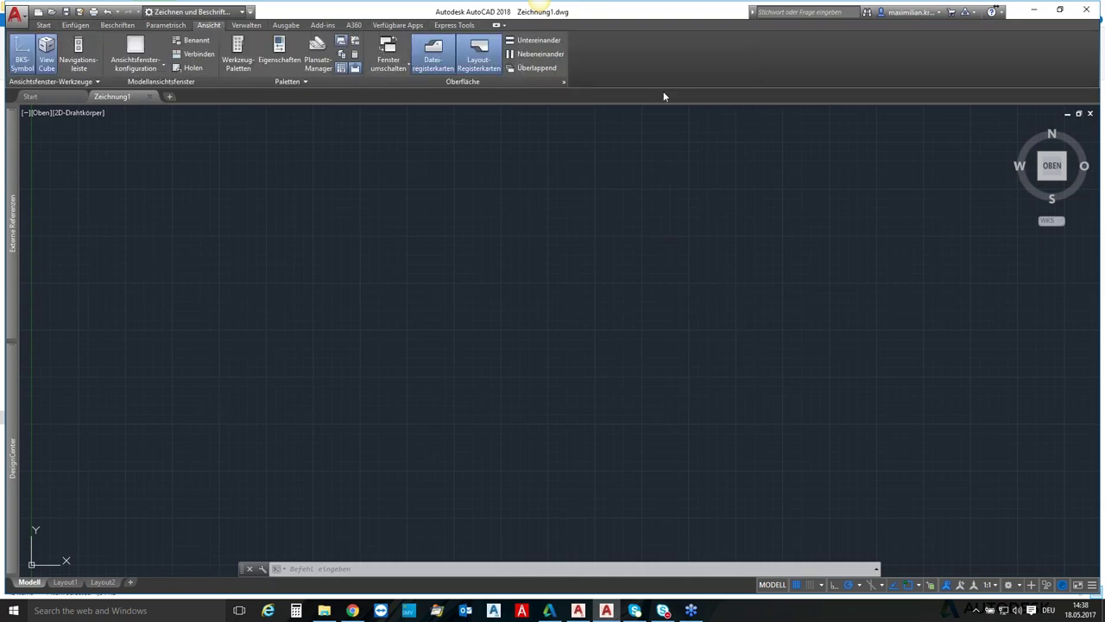
- Show the 3D-Werkzeuge ribbon tab, then return to MountView.dwg in AutoCAD LT
{"action": "right_click", "coordinate": [623, 57]}
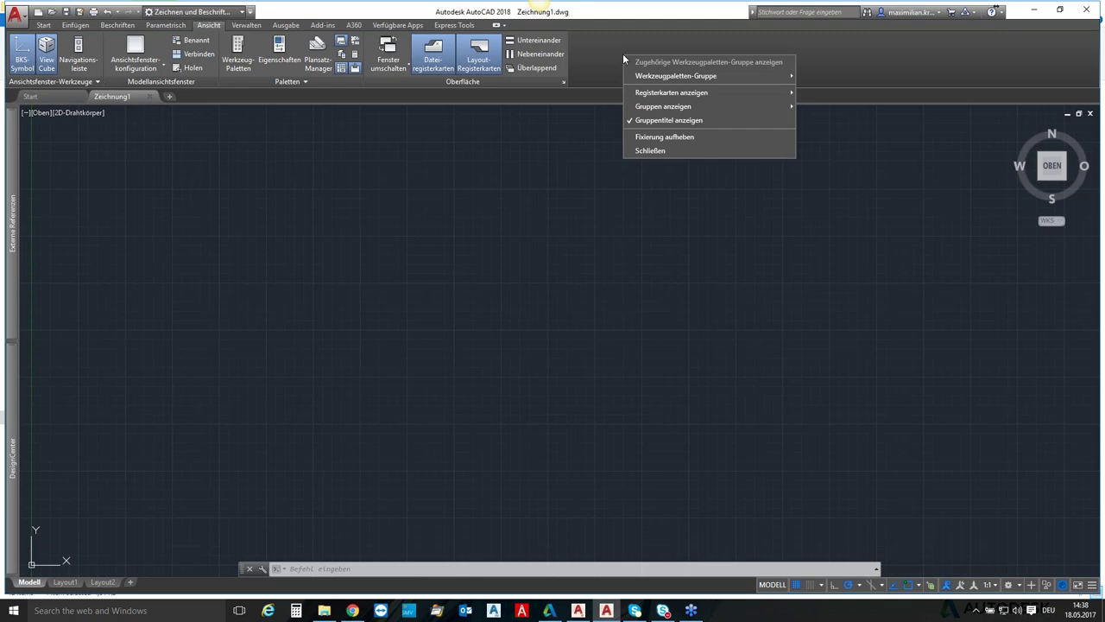
{"action": "mouse_move", "coordinate": [671, 92]}
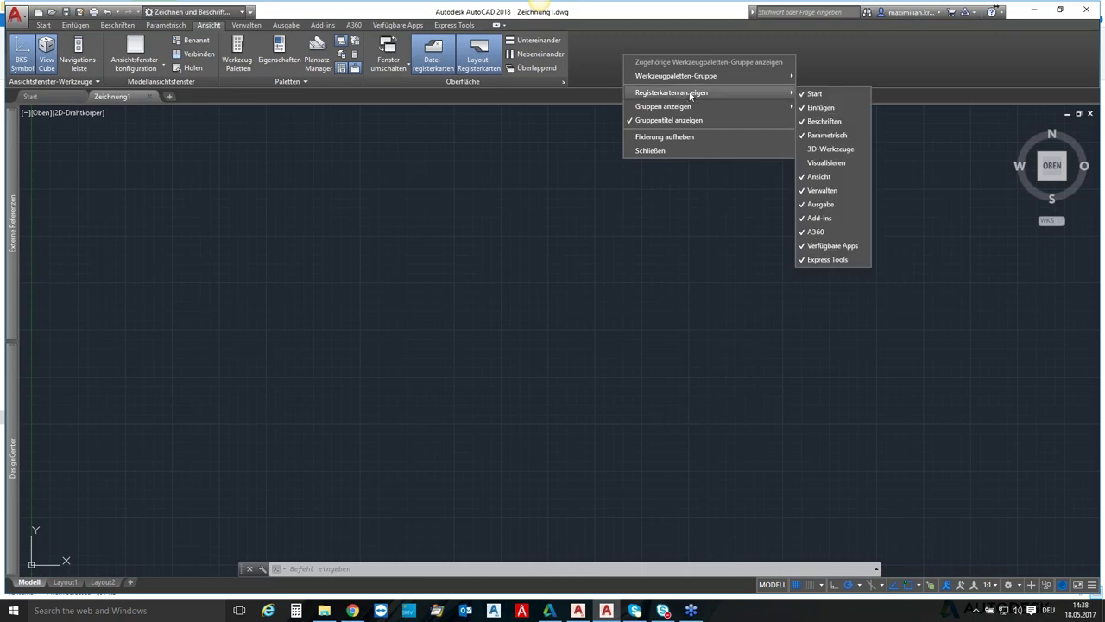
{"action": "left_click", "coordinate": [835, 149]}
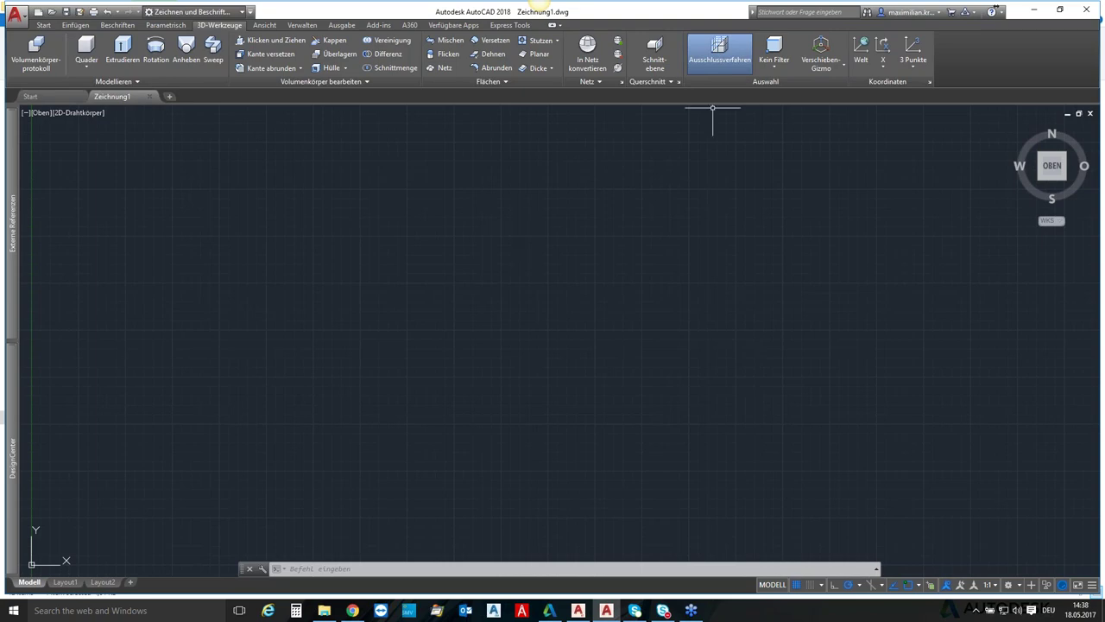
{"action": "left_click", "coordinate": [579, 612]}
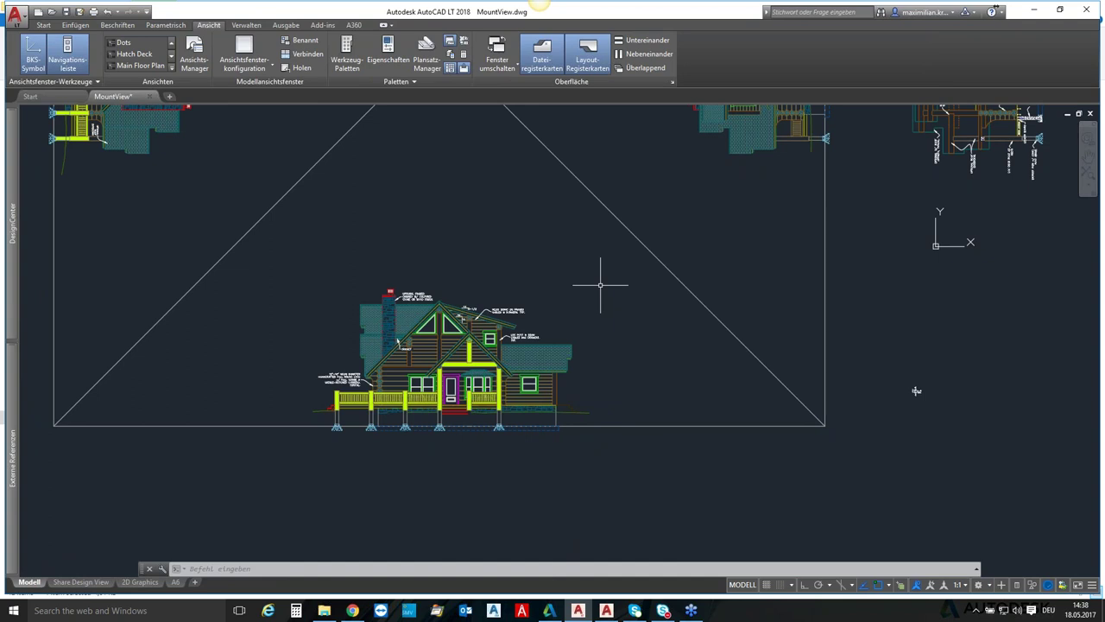
- Zoom out to the drawing limits with ZOOM option G
{"action": "type", "text": "zoom"}
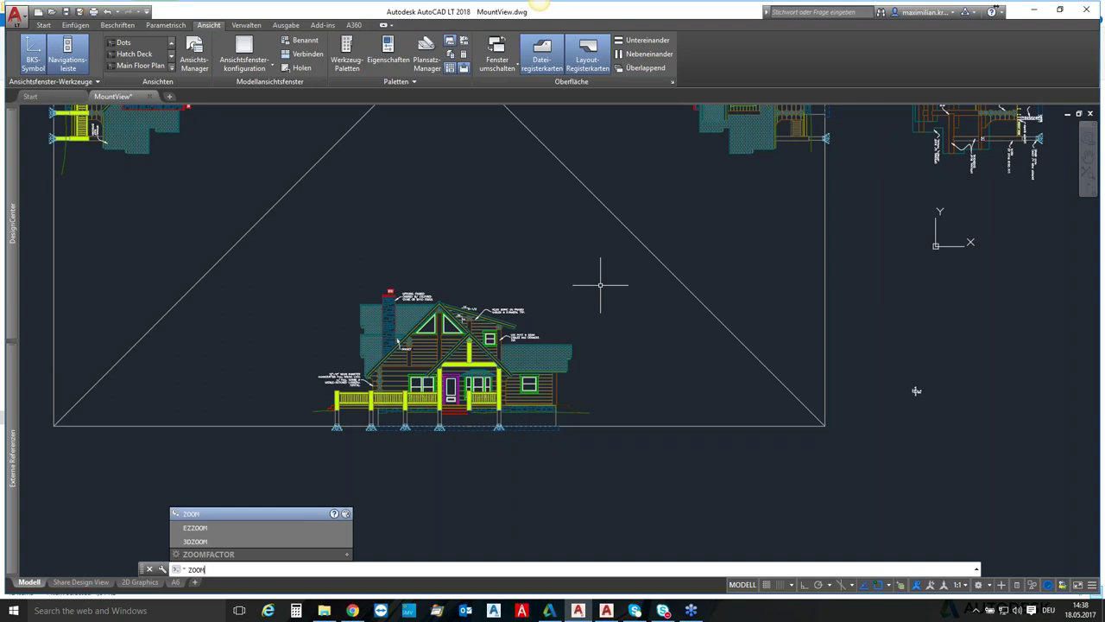
{"action": "key", "text": "Return"}
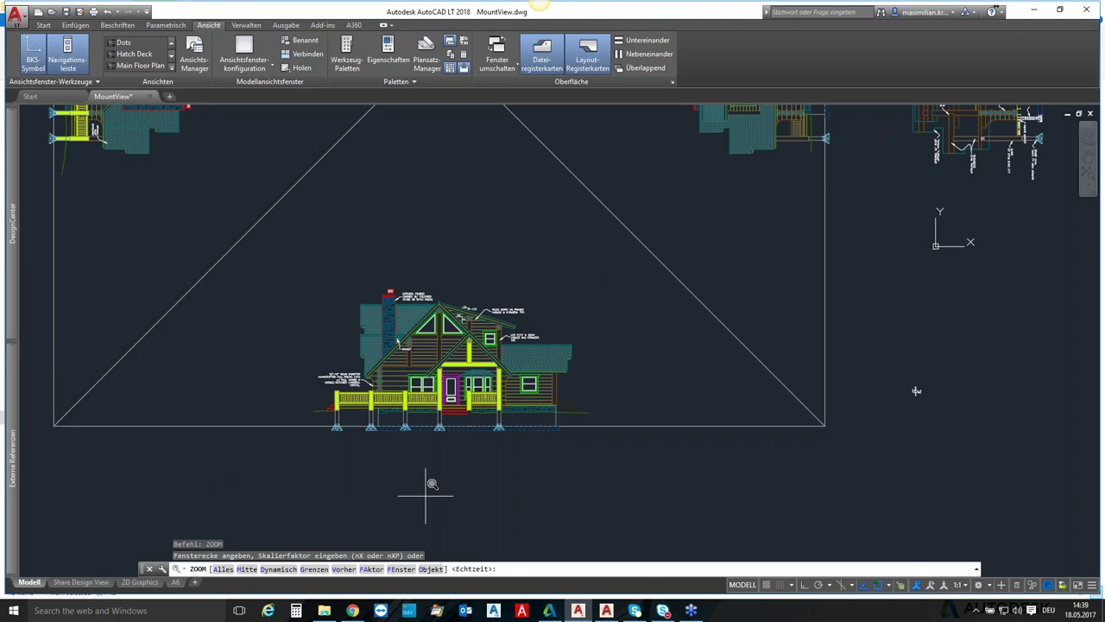
{"action": "type", "text": "g"}
{"action": "key", "text": "Return"}
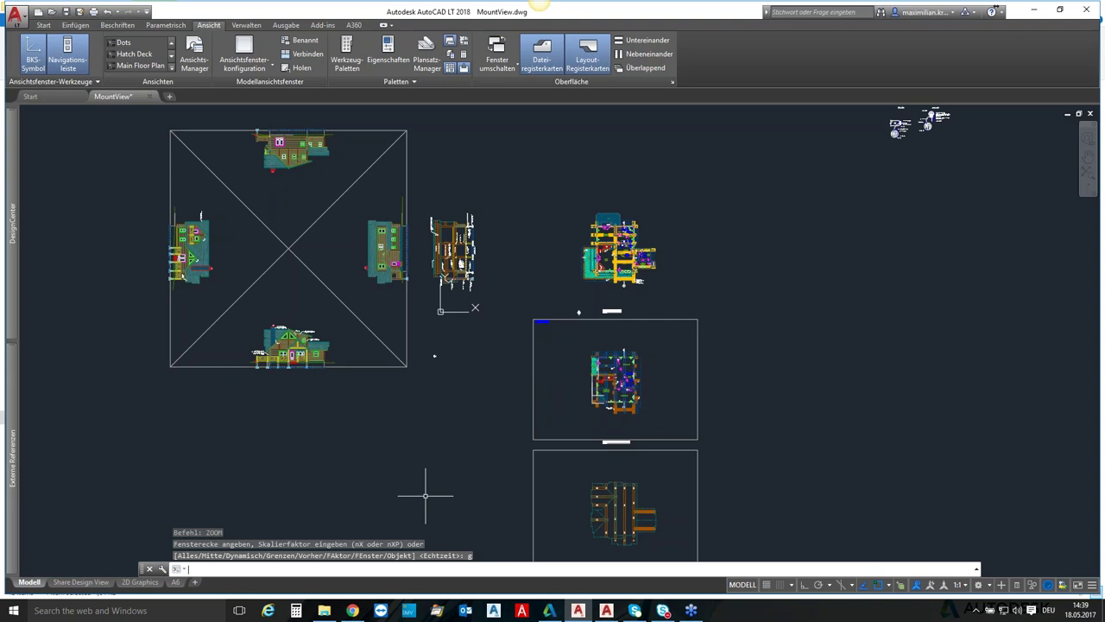
- Zoom window around the log-house front elevation
{"action": "key", "text": "Return"}
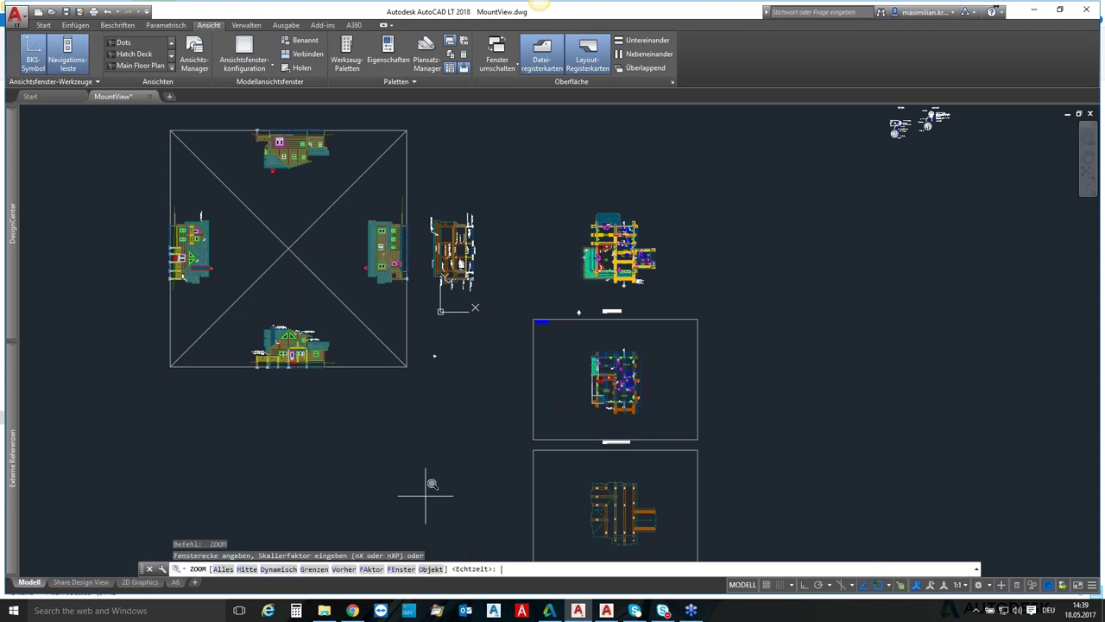
{"action": "type", "text": "fe"}
{"action": "key", "text": "Return"}
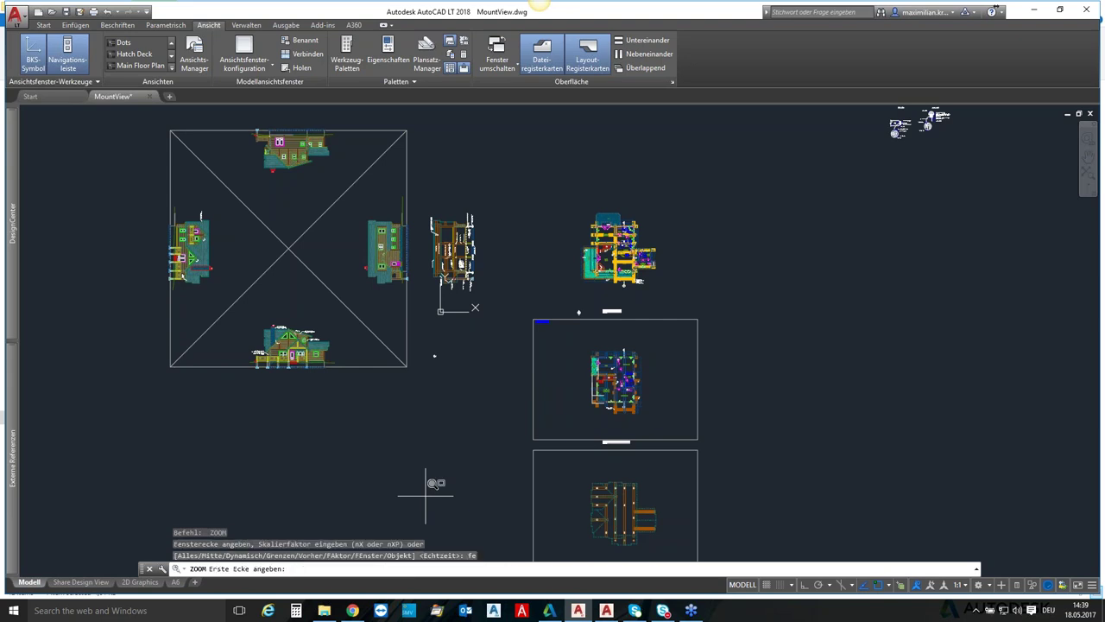
{"action": "left_click", "coordinate": [238, 313]}
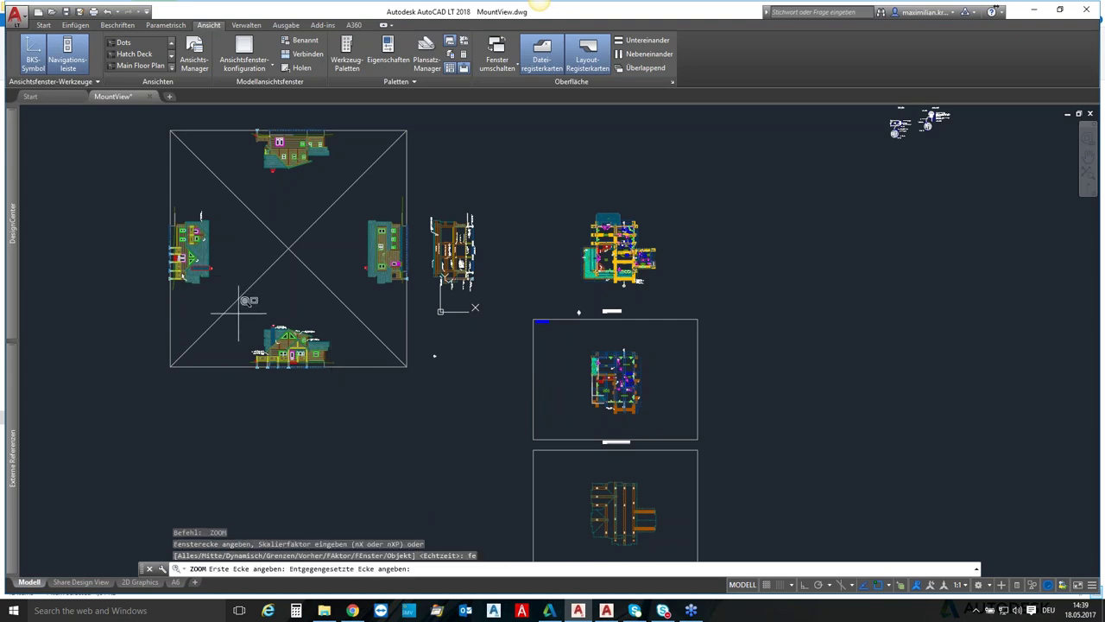
{"action": "left_click", "coordinate": [348, 377]}
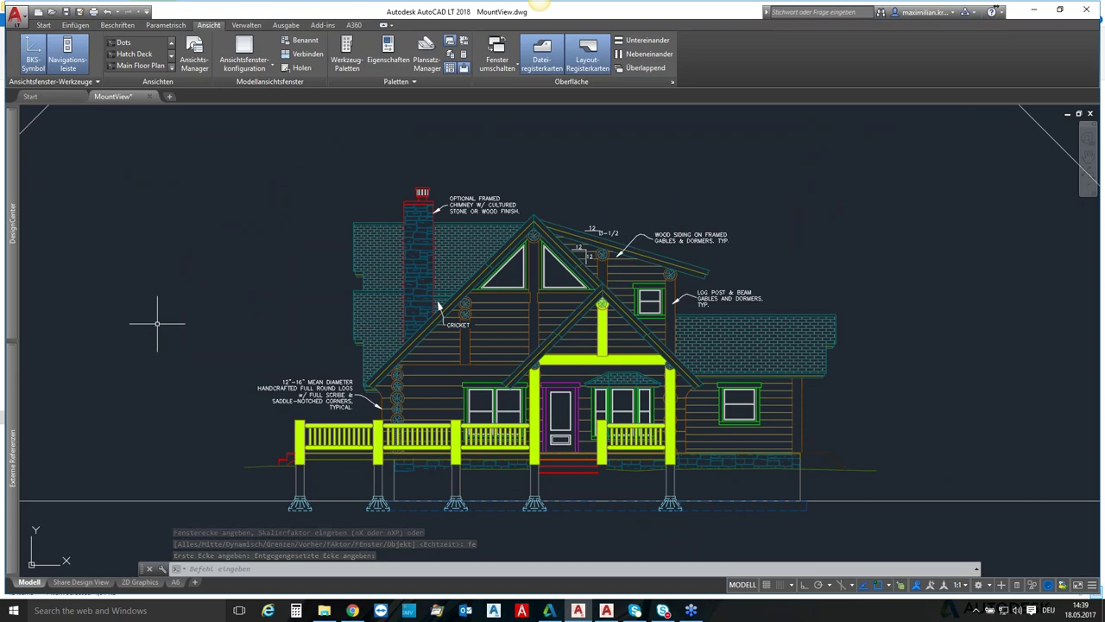
- Pan around the elevation and wall section detail, then bring up the AutoCAD shortcuts guide PDF
{"action": "type", "text": "pan"}
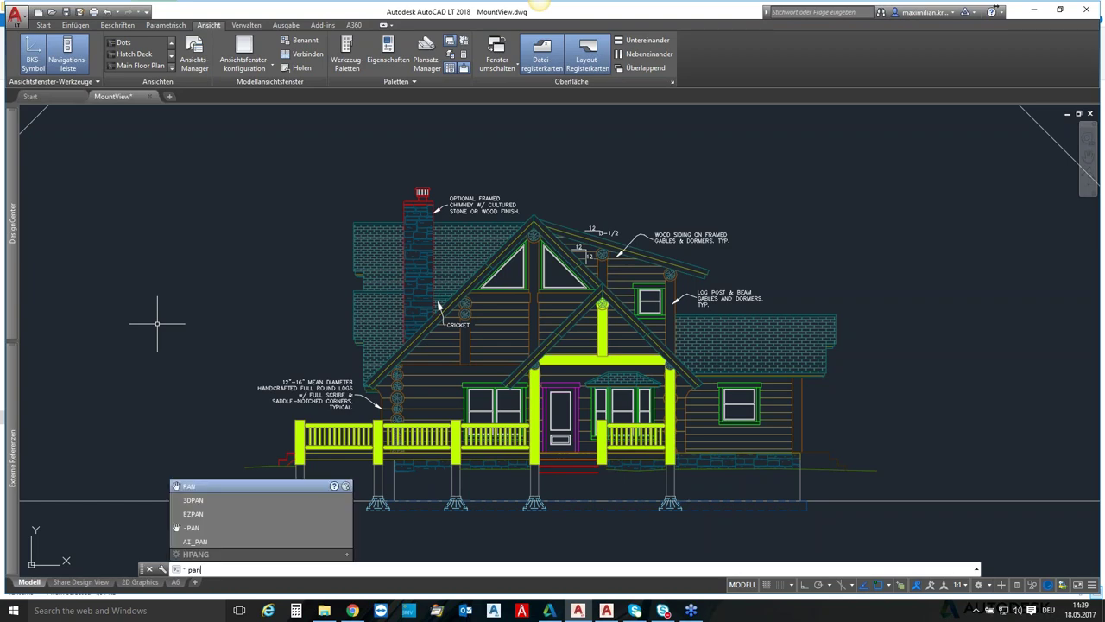
{"action": "key", "text": "Return"}
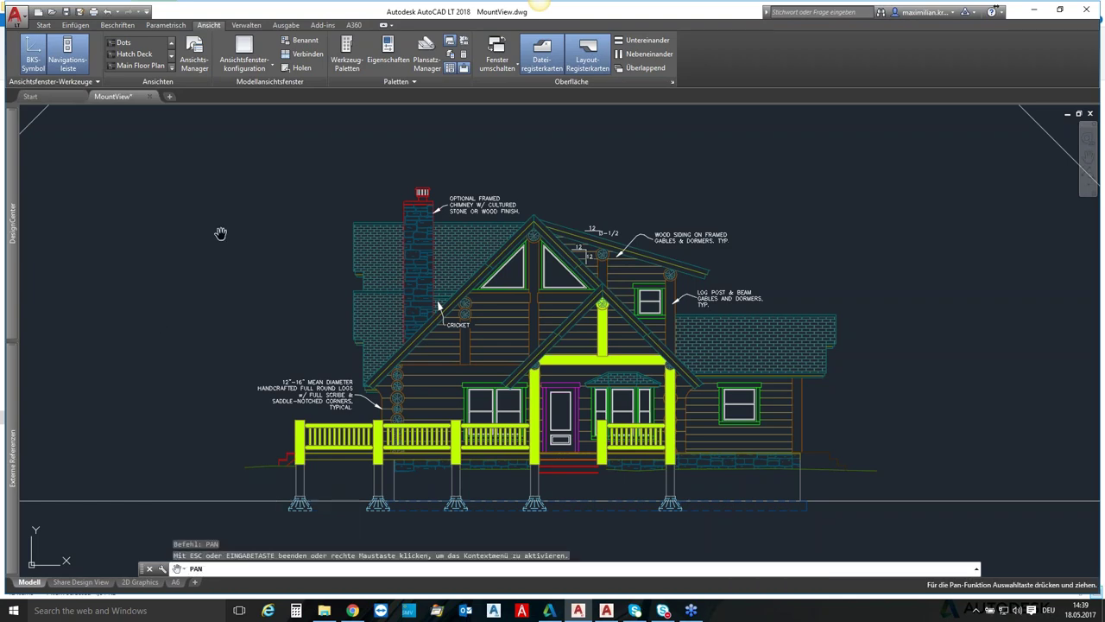
{"action": "mouse_move", "coordinate": [703, 166]}
{"action": "left_mouse_down"}
{"action": "mouse_move", "coordinate": [320, 273]}
{"action": "mouse_move", "coordinate": [587, 249]}
{"action": "mouse_move", "coordinate": [418, 327]}
{"action": "left_mouse_up"}
{"action": "left_click_drag", "start_coordinate": [426, 185], "coordinate": [727, 446]}
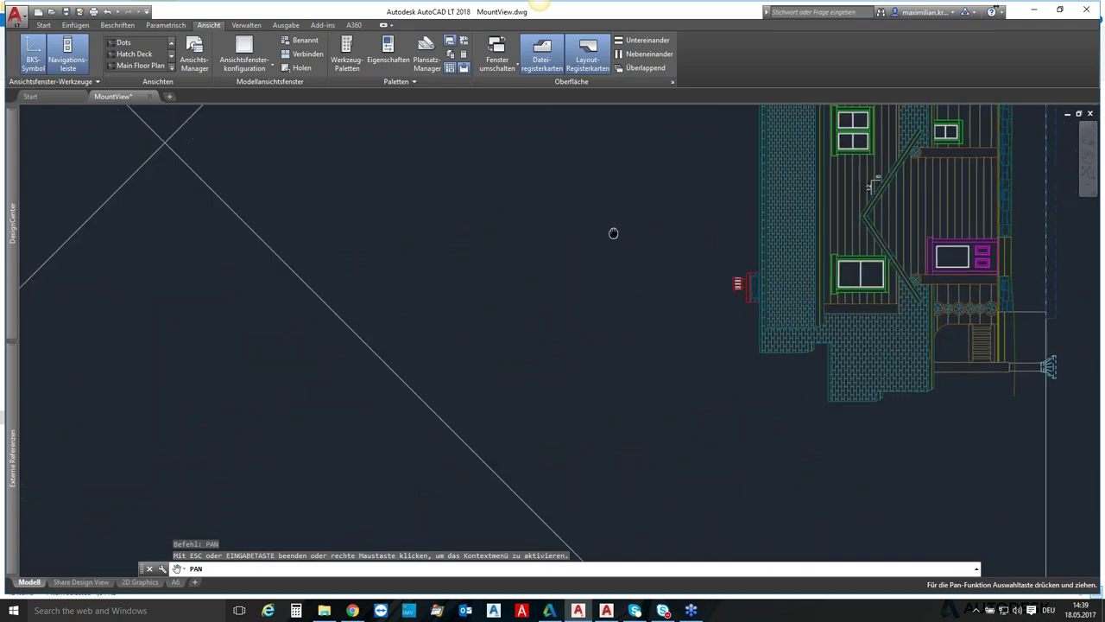
{"action": "left_click_drag", "start_coordinate": [613, 234], "coordinate": [331, 388]}
{"action": "mouse_move", "coordinate": [683, 199]}
{"action": "left_mouse_down"}
{"action": "mouse_move", "coordinate": [37, 234]}
{"action": "mouse_move", "coordinate": [621, 190]}
{"action": "mouse_move", "coordinate": [809, 394]}
{"action": "left_mouse_up"}
{"action": "mouse_move", "coordinate": [141, 187]}
{"action": "left_mouse_down"}
{"action": "mouse_move", "coordinate": [427, 197]}
{"action": "mouse_move", "coordinate": [289, 360]}
{"action": "left_mouse_up"}
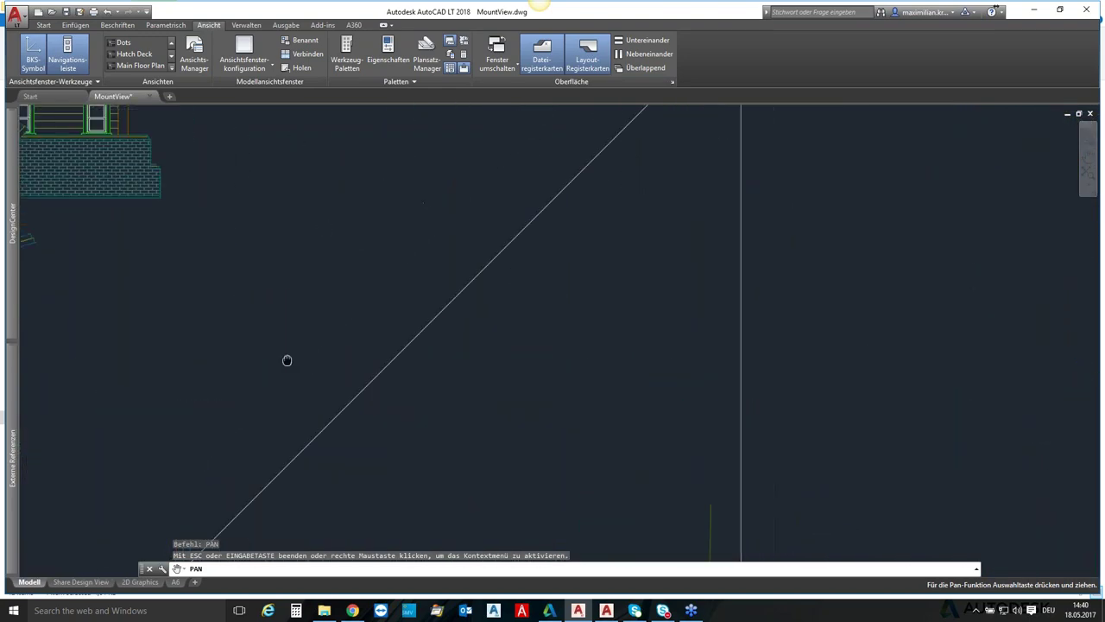
{"action": "left_click_drag", "start_coordinate": [475, 370], "coordinate": [532, 190]}
{"action": "left_click_drag", "start_coordinate": [469, 350], "coordinate": [483, 257]}
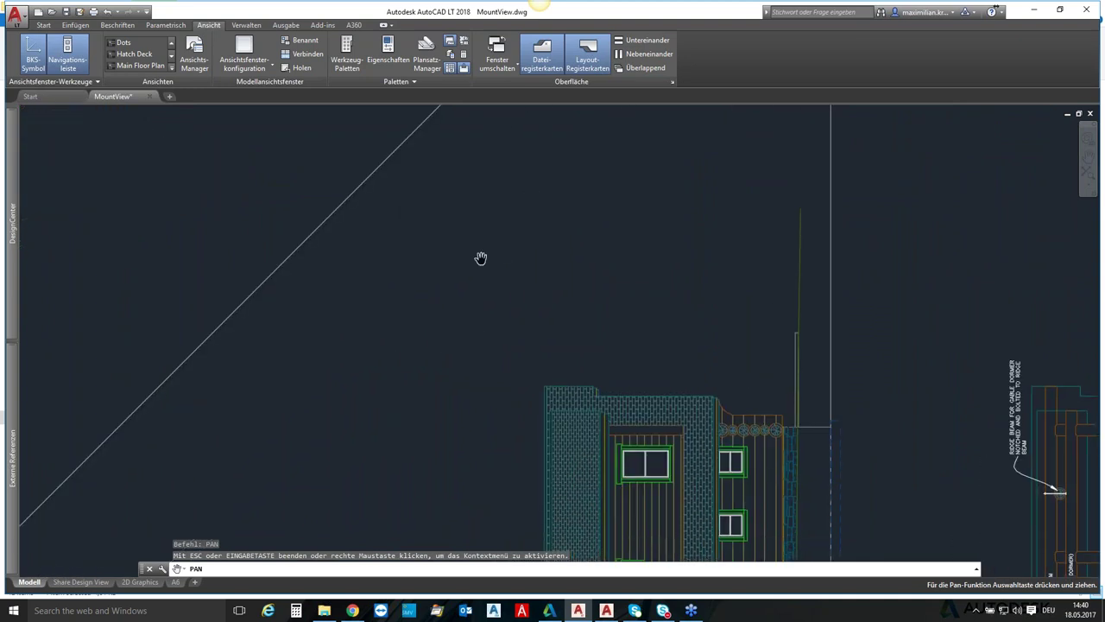
{"action": "left_click_drag", "start_coordinate": [417, 333], "coordinate": [432, 274]}
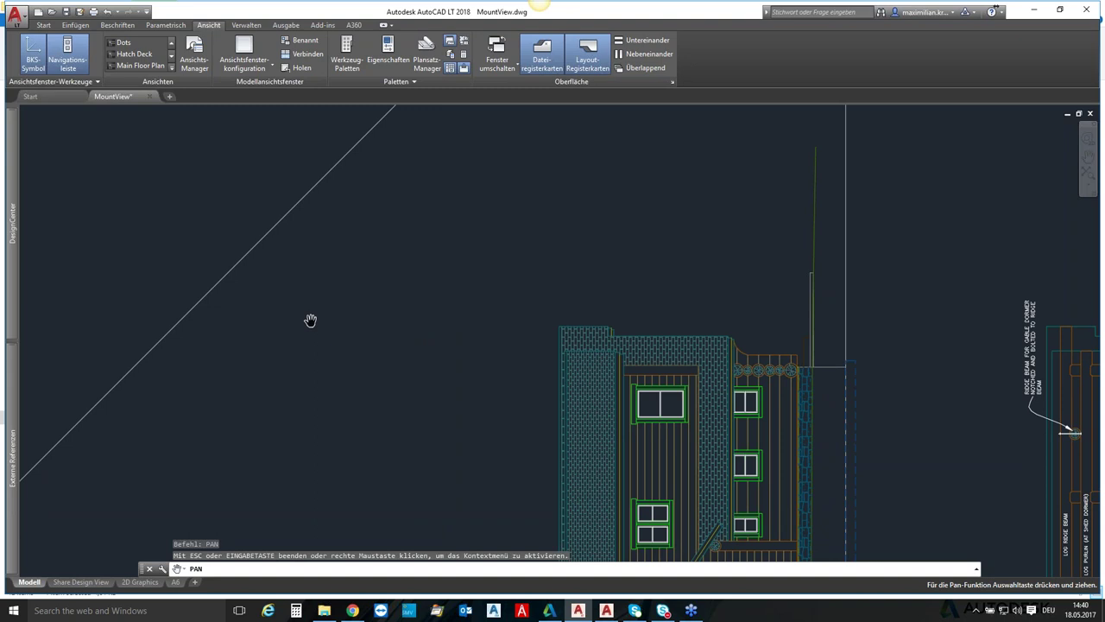
{"action": "left_click", "coordinate": [354, 613]}
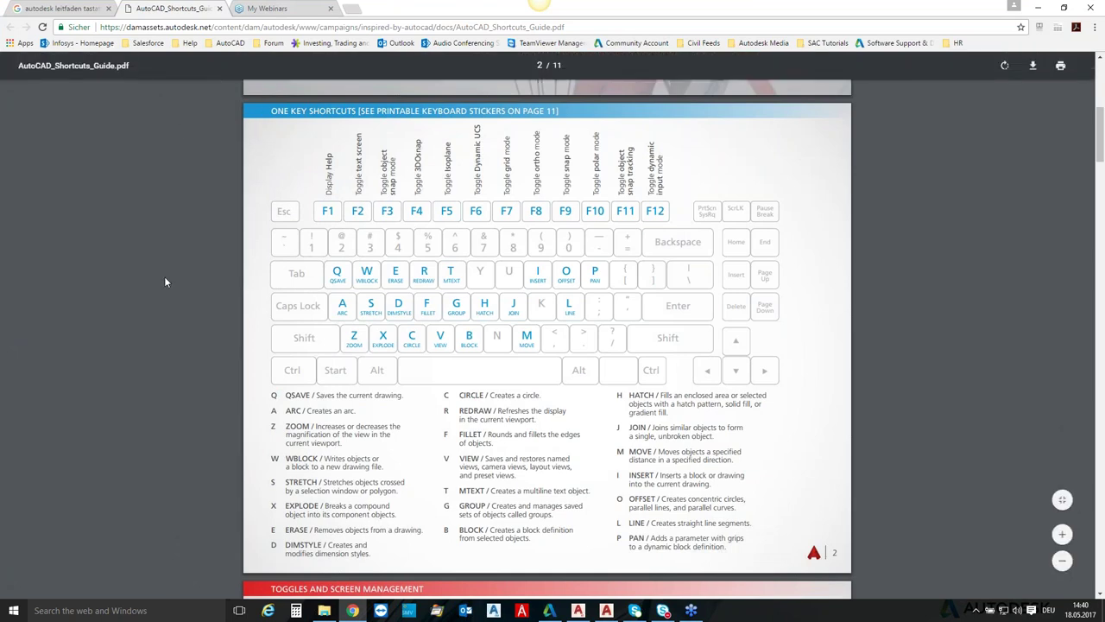
- Scroll the shortcuts guide PDF to page 7's L–M and N–O hot keys, then return to AutoCAD LT
{"action": "left_click", "coordinate": [69, 8]}
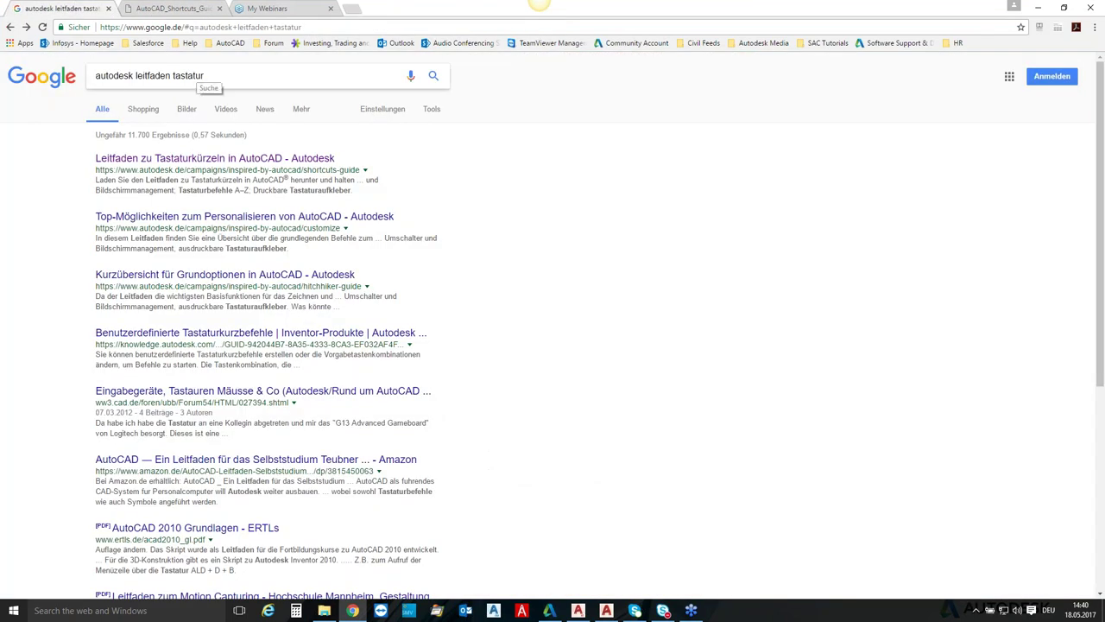
{"action": "left_click", "coordinate": [174, 10]}
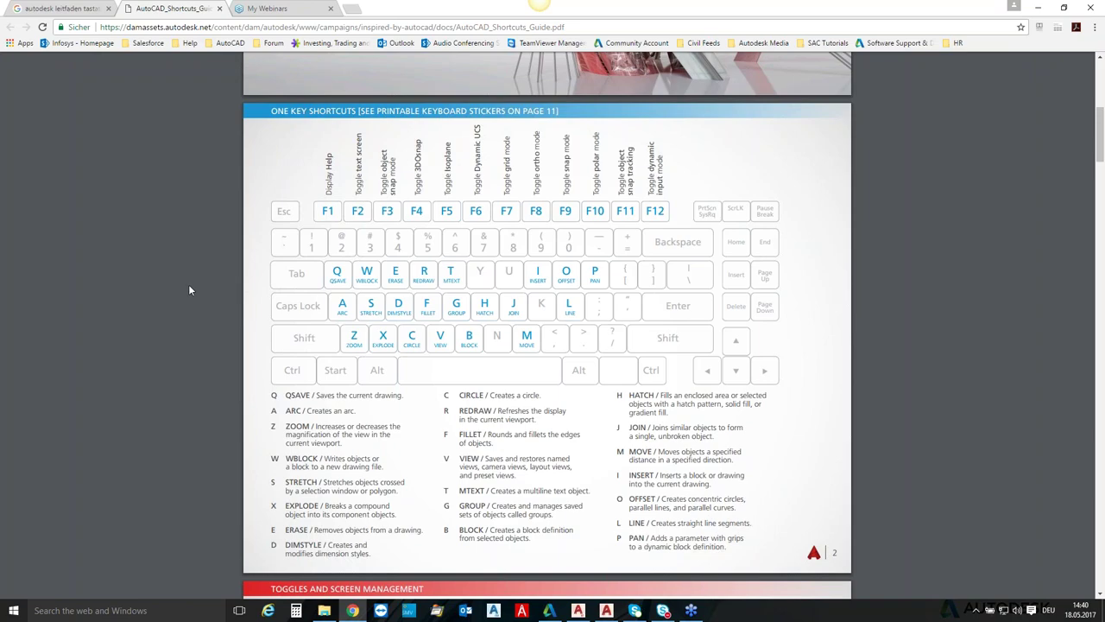
{"action": "scroll", "coordinate": [189, 290], "scroll_direction": "down", "scroll_amount": 3}
{"action": "scroll", "coordinate": [202, 287], "scroll_direction": "down", "scroll_amount": 5}
{"action": "scroll", "coordinate": [201, 286], "scroll_direction": "down", "scroll_amount": 5}
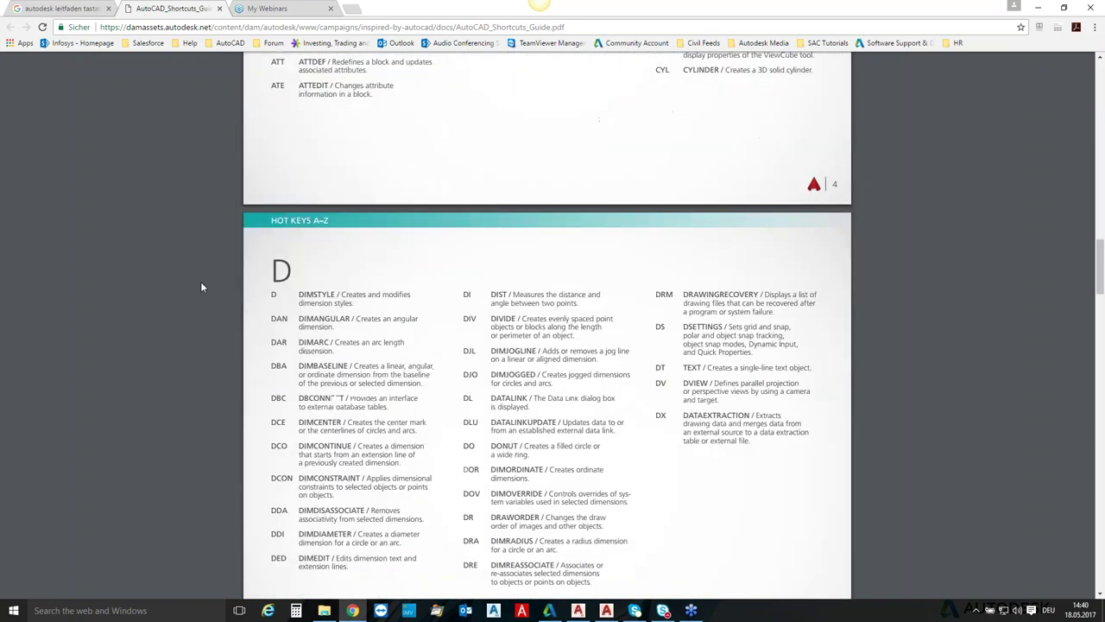
{"action": "scroll", "coordinate": [239, 259], "scroll_direction": "down", "scroll_amount": 5}
{"action": "scroll", "coordinate": [238, 260], "scroll_direction": "down", "scroll_amount": 5}
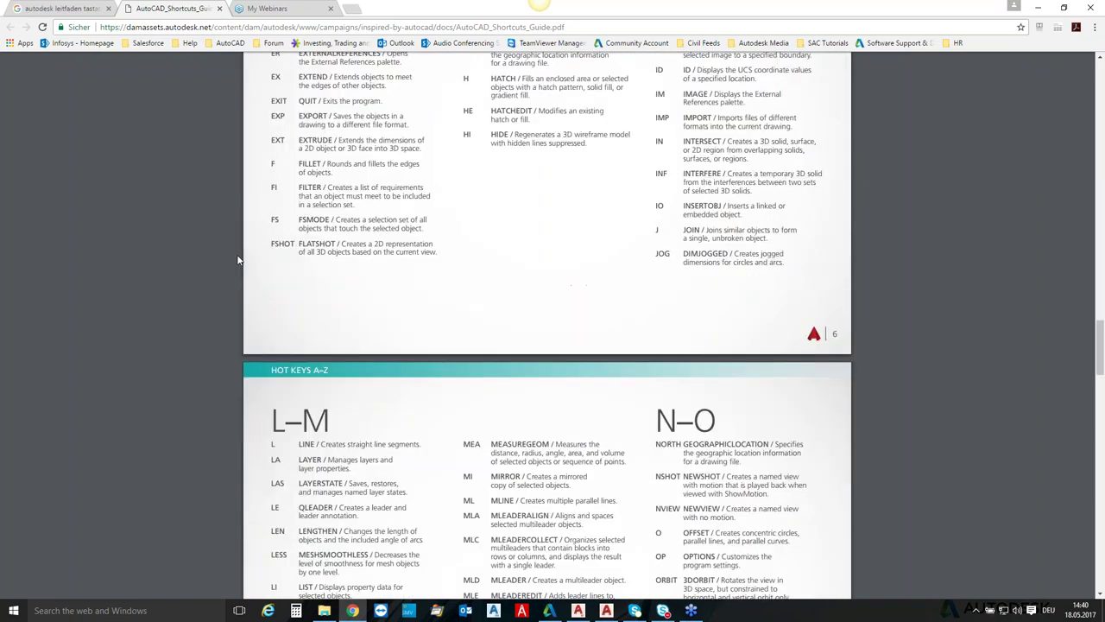
{"action": "scroll", "coordinate": [238, 259], "scroll_direction": "down", "scroll_amount": 2}
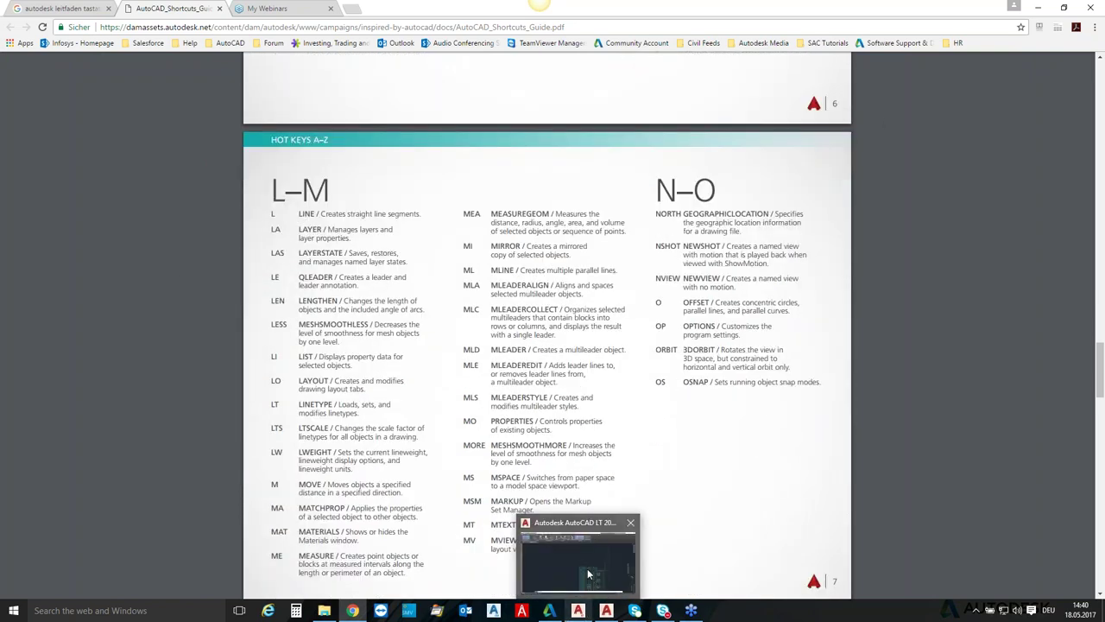
{"action": "left_click", "coordinate": [591, 574]}
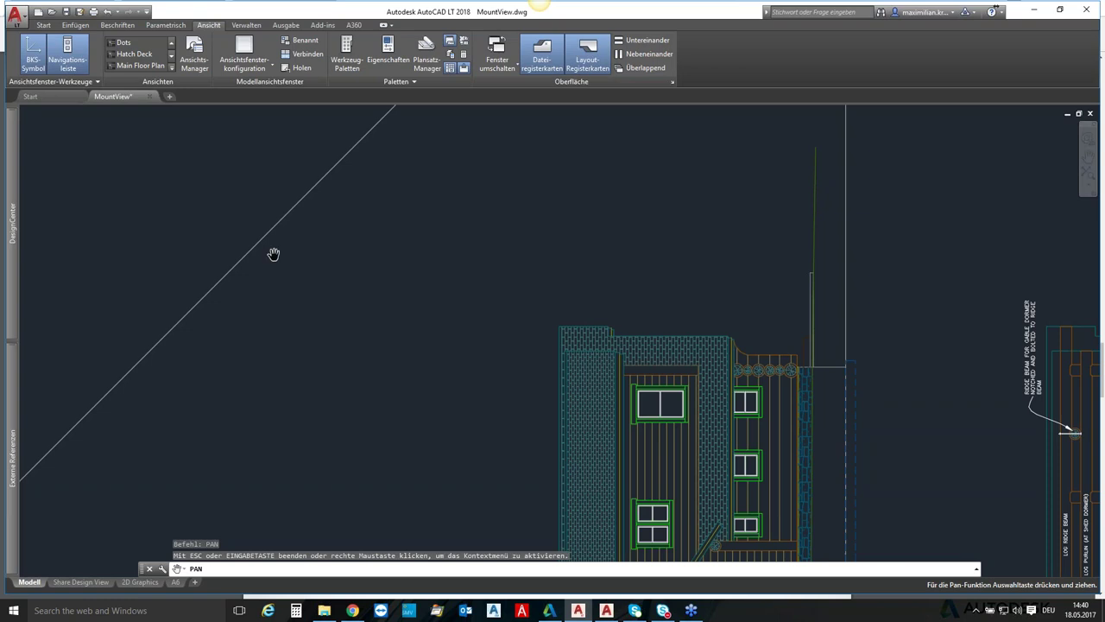
- Show the Start tab tools, zoom out to all framed views, and review the Kreis circle options
{"action": "left_click", "coordinate": [43, 25]}
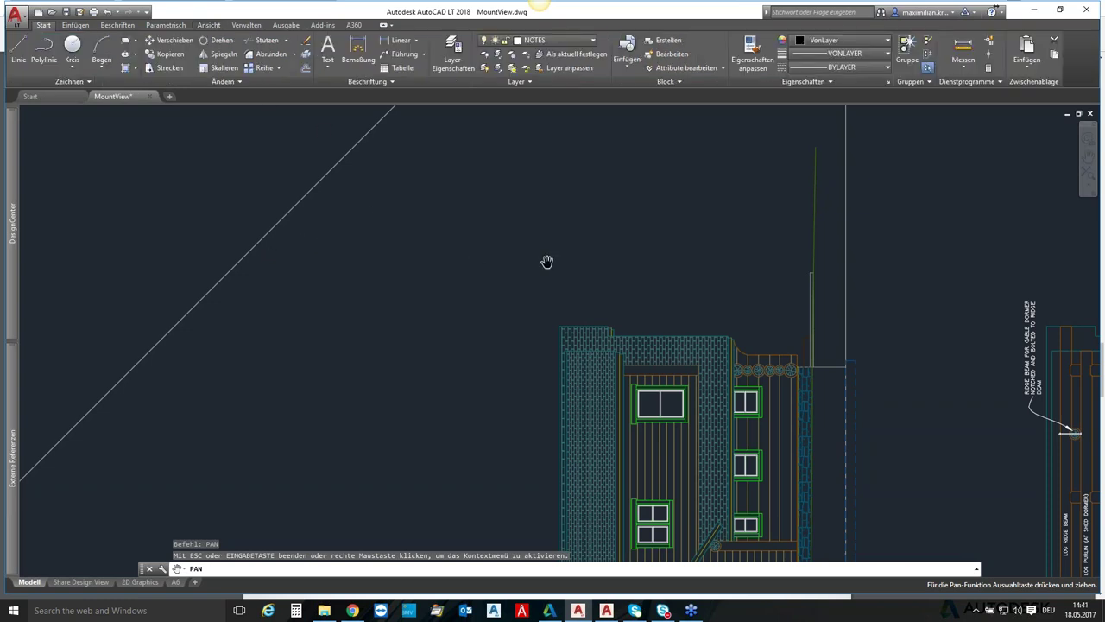
{"action": "scroll", "coordinate": [547, 261], "scroll_direction": "down", "scroll_amount": 5}
{"action": "scroll", "coordinate": [548, 262], "scroll_direction": "down", "scroll_amount": 5}
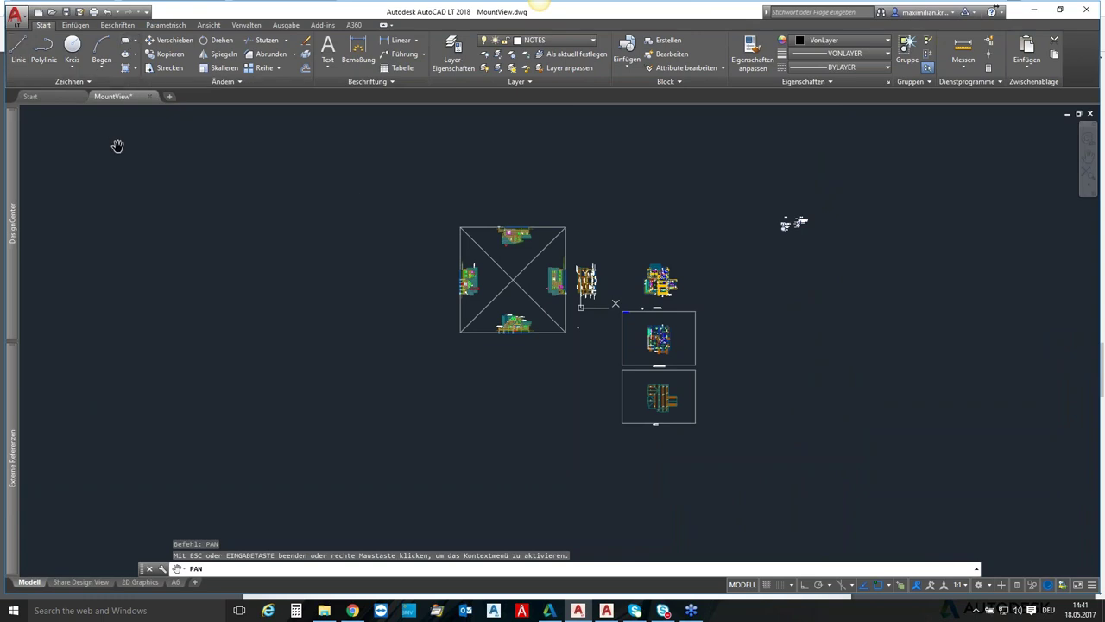
{"action": "left_click_drag", "start_coordinate": [372, 275], "coordinate": [430, 276]}
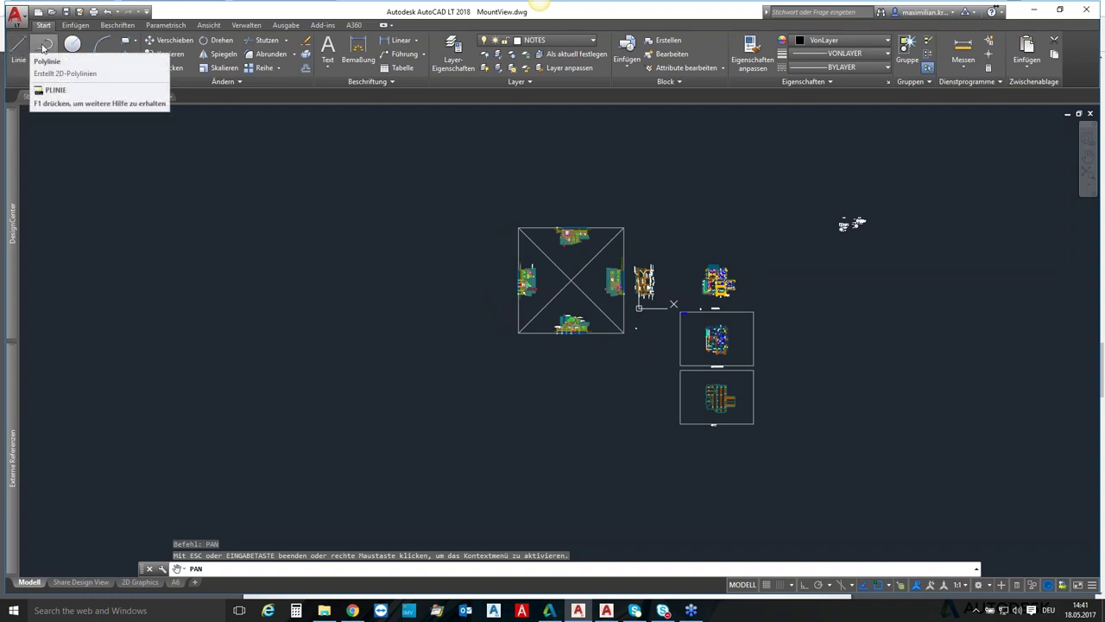
{"action": "left_click", "coordinate": [72, 71]}
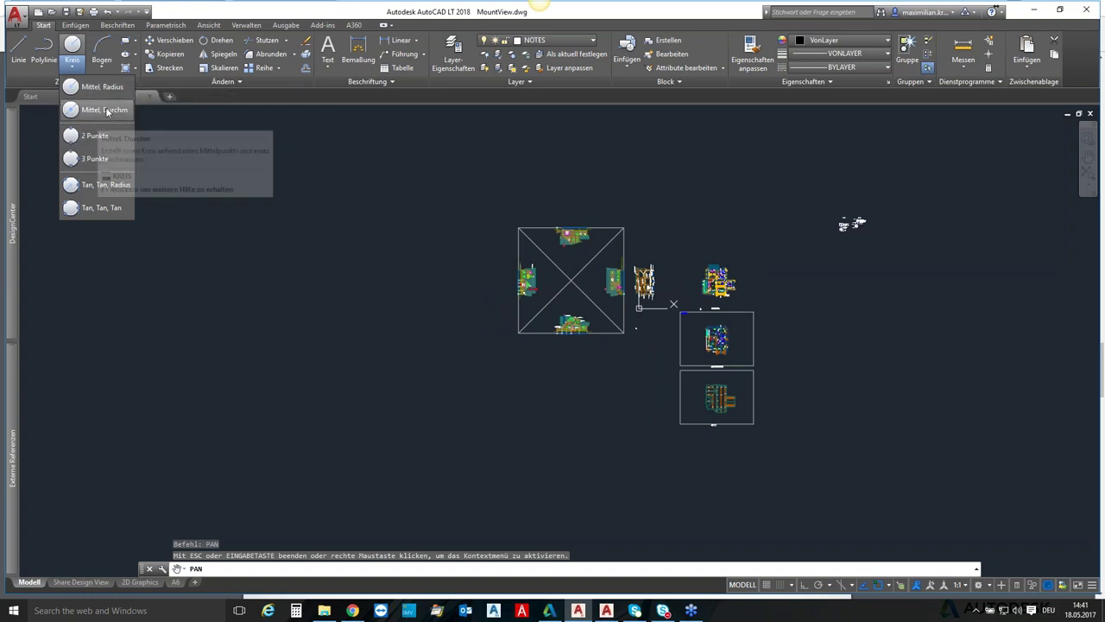
{"action": "left_click", "coordinate": [269, 205]}
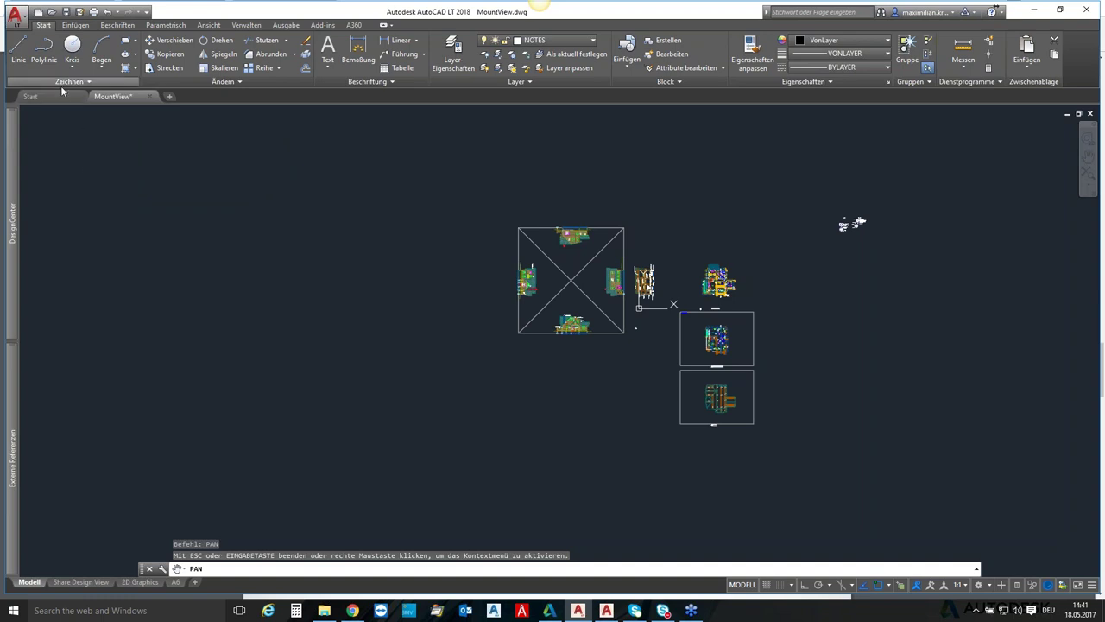
- Draw a zigzag line chain left of the drawing views: valley, peak, then steeply down
{"action": "left_click", "coordinate": [18, 51]}
{"action": "left_click", "coordinate": [229, 255]}
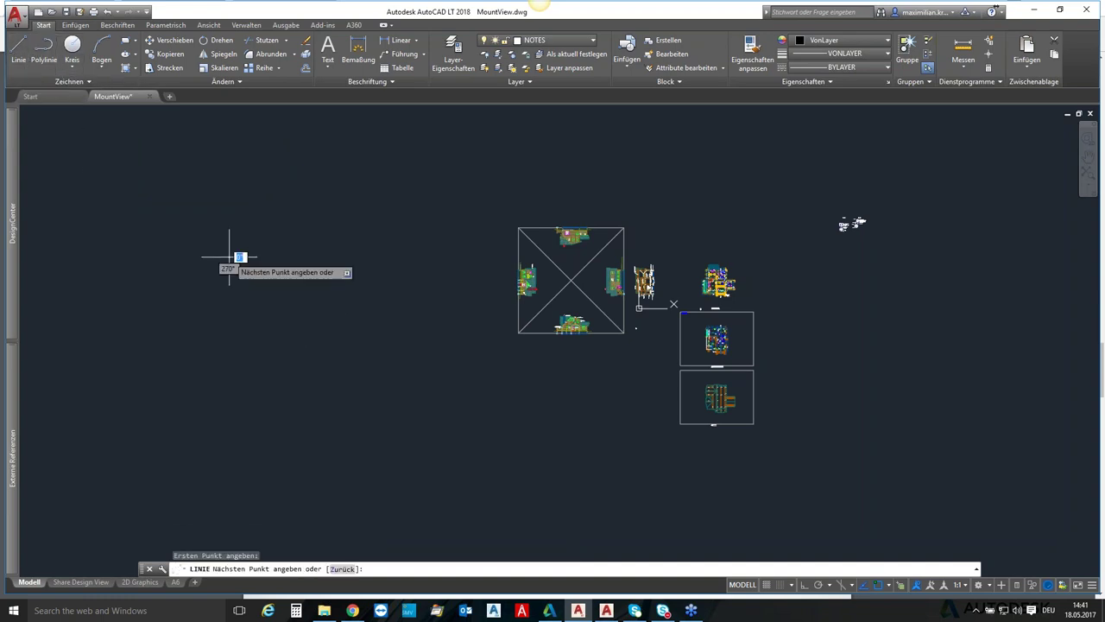
{"action": "left_click", "coordinate": [354, 373]}
{"action": "left_click", "coordinate": [402, 182]}
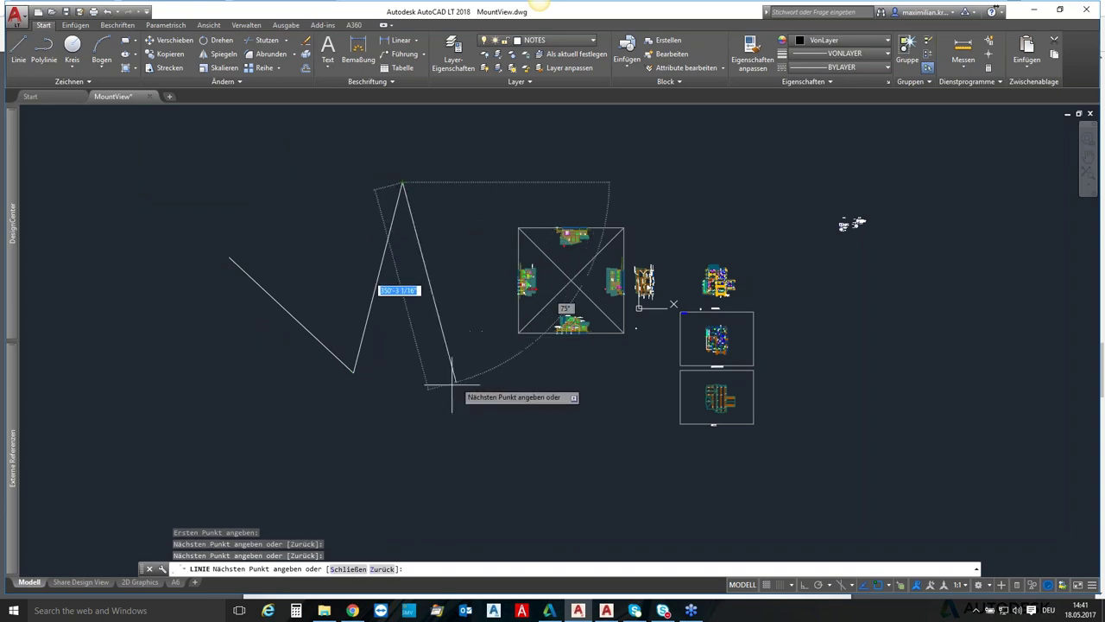
{"action": "left_click", "coordinate": [424, 408]}
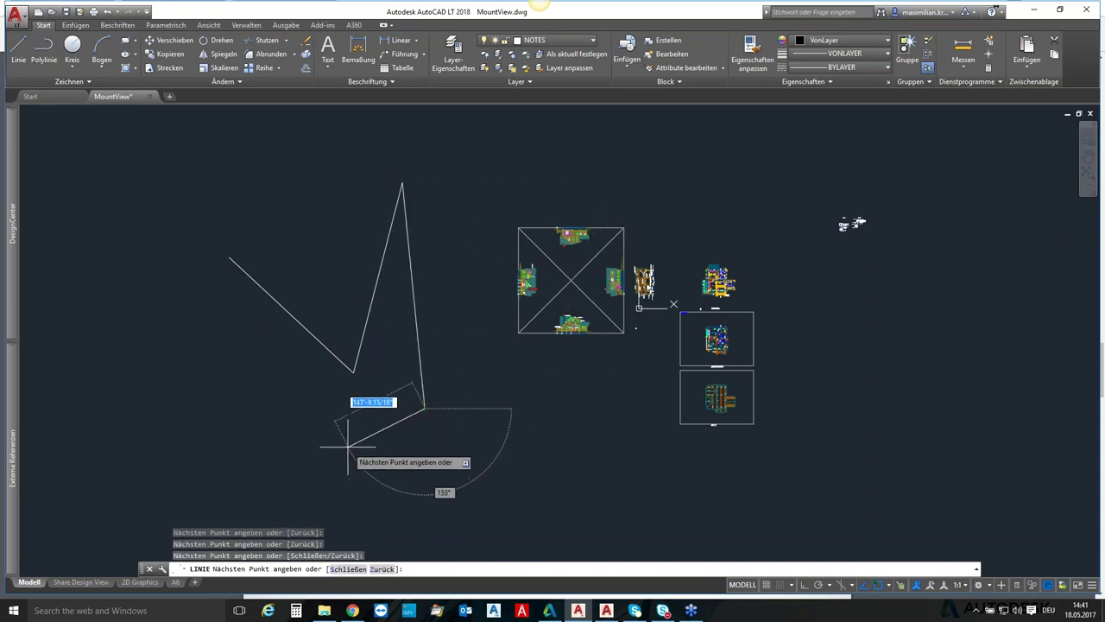
- With Ortho on, continue the chain as a right-angled step, then finish the line
{"action": "key", "text": "F8"}
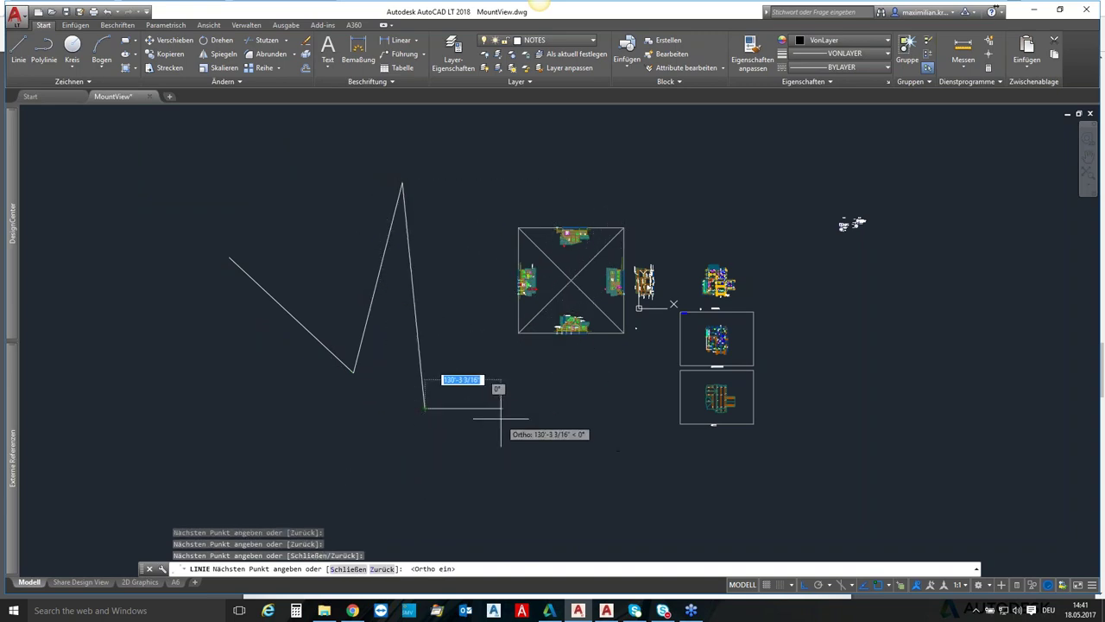
{"action": "left_click", "coordinate": [510, 406]}
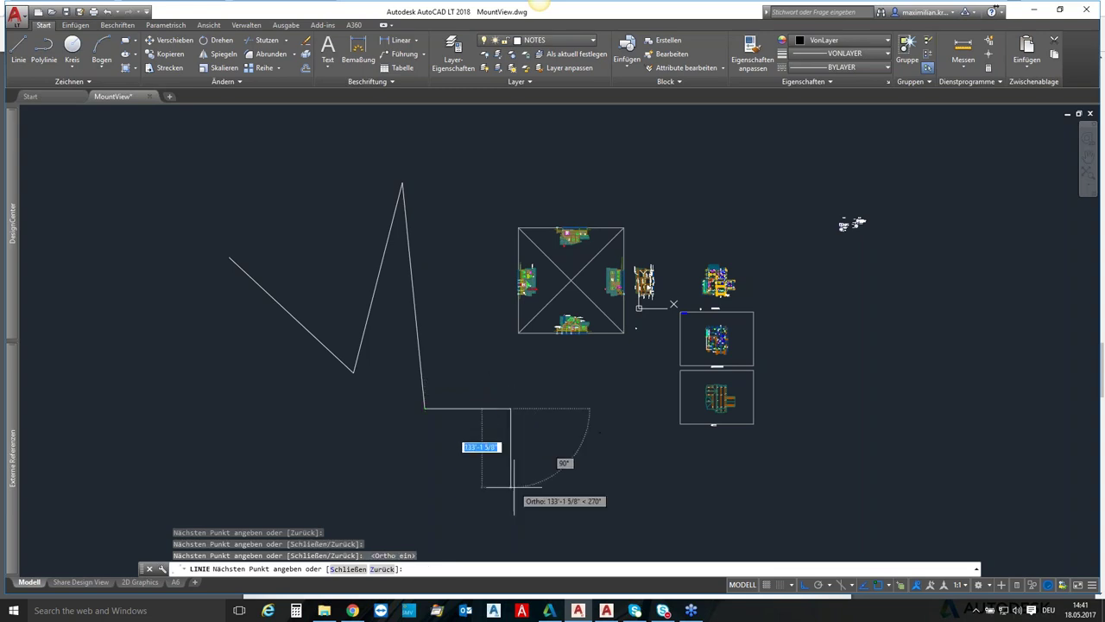
{"action": "left_click", "coordinate": [510, 490]}
{"action": "left_click", "coordinate": [623, 490]}
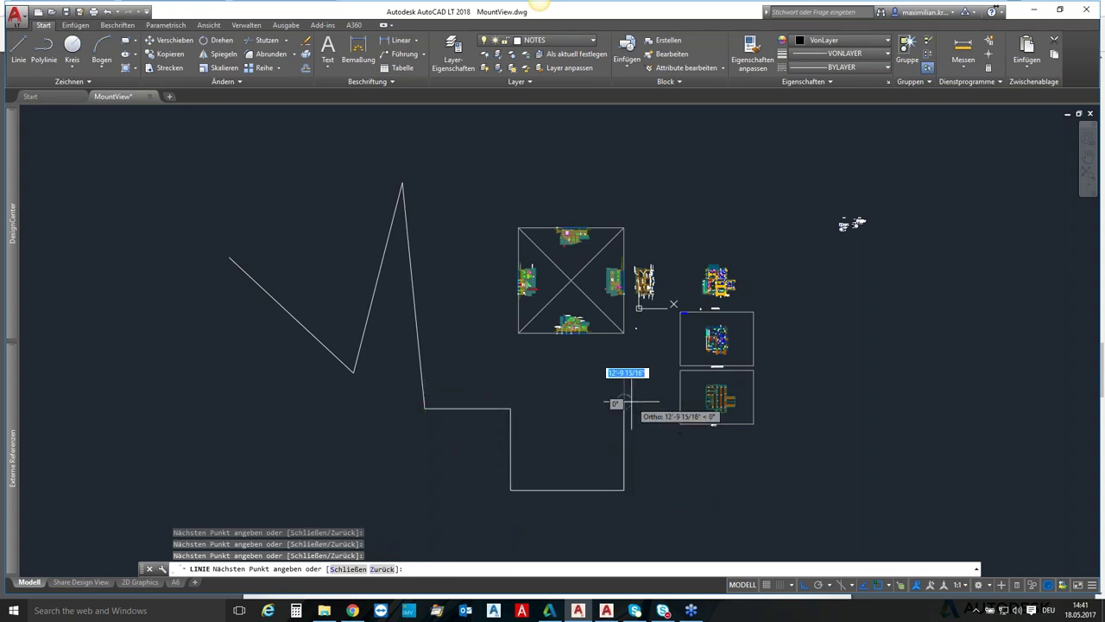
{"action": "left_click", "coordinate": [623, 401]}
{"action": "left_click", "coordinate": [481, 378]}
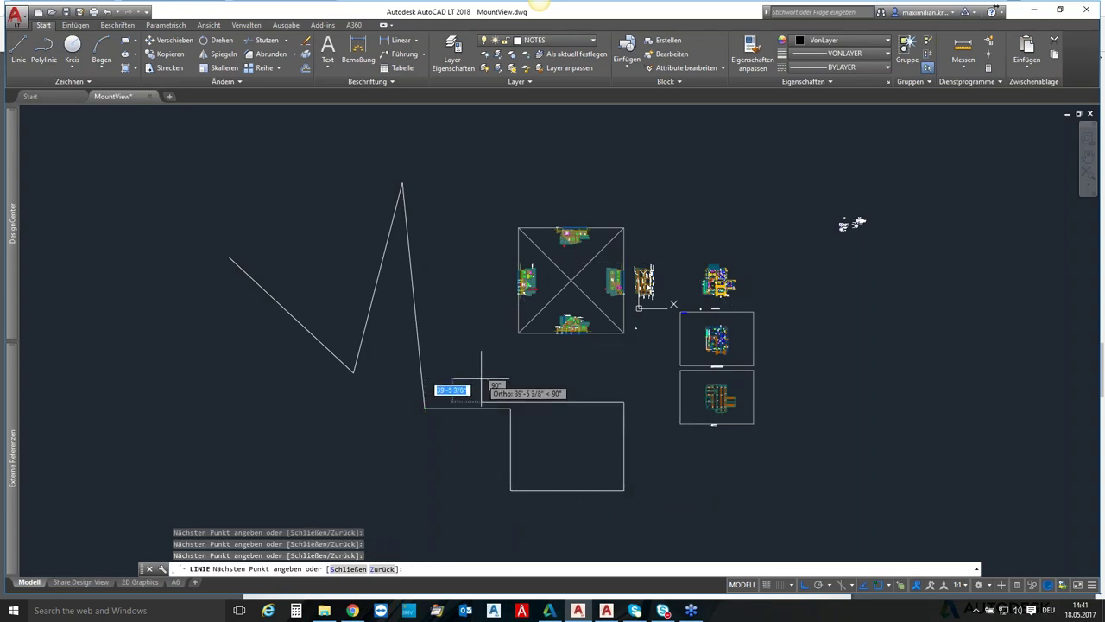
{"action": "key", "text": "F8"}
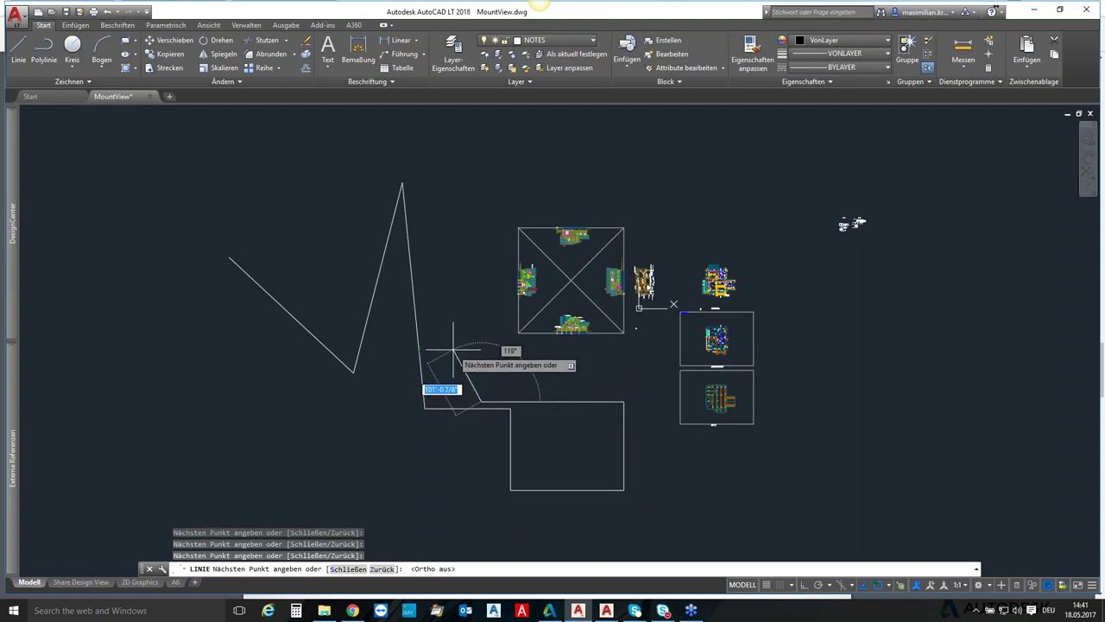
{"action": "right_click", "coordinate": [452, 349]}
{"action": "left_click", "coordinate": [475, 356]}
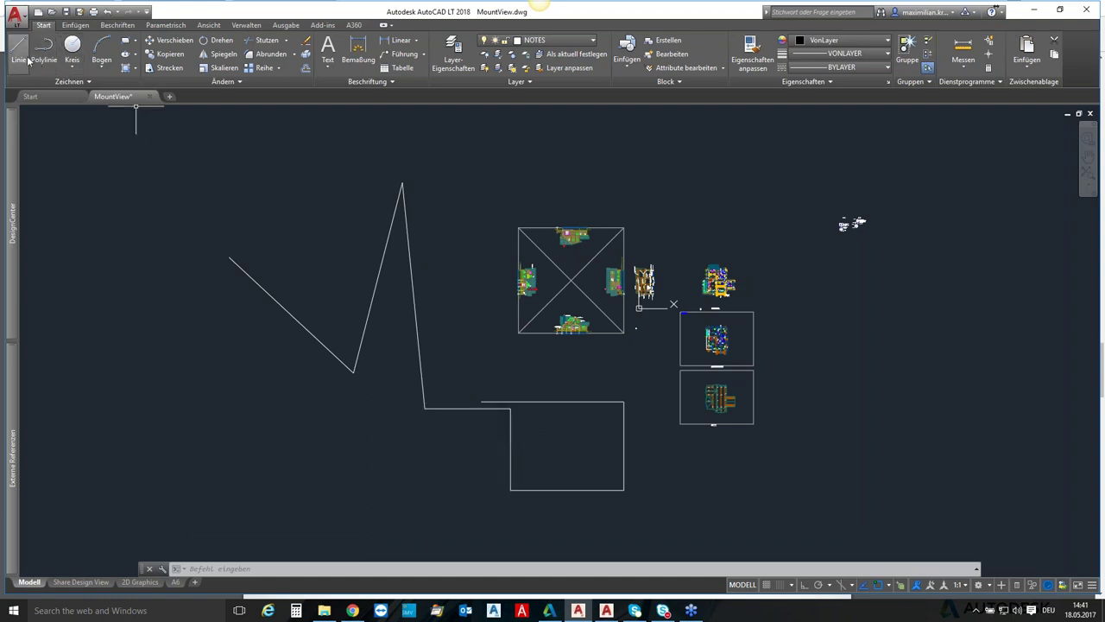
- Review the object snap list, then draw a line from the zigzag's peak to an upper-left point
{"action": "left_click", "coordinate": [891, 587]}
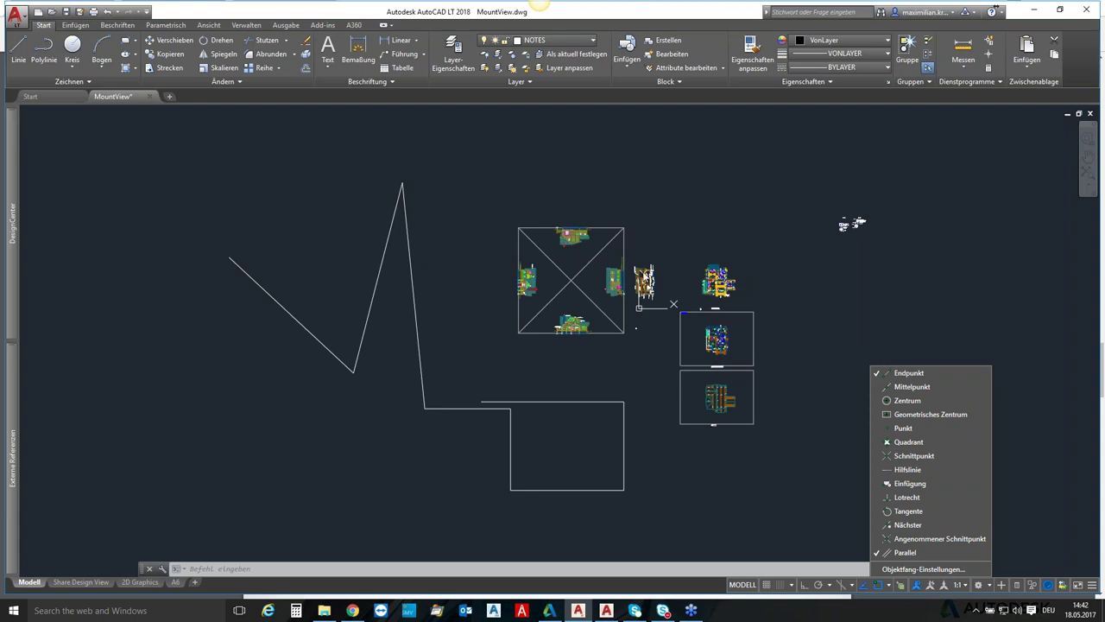
{"action": "left_click", "coordinate": [18, 50]}
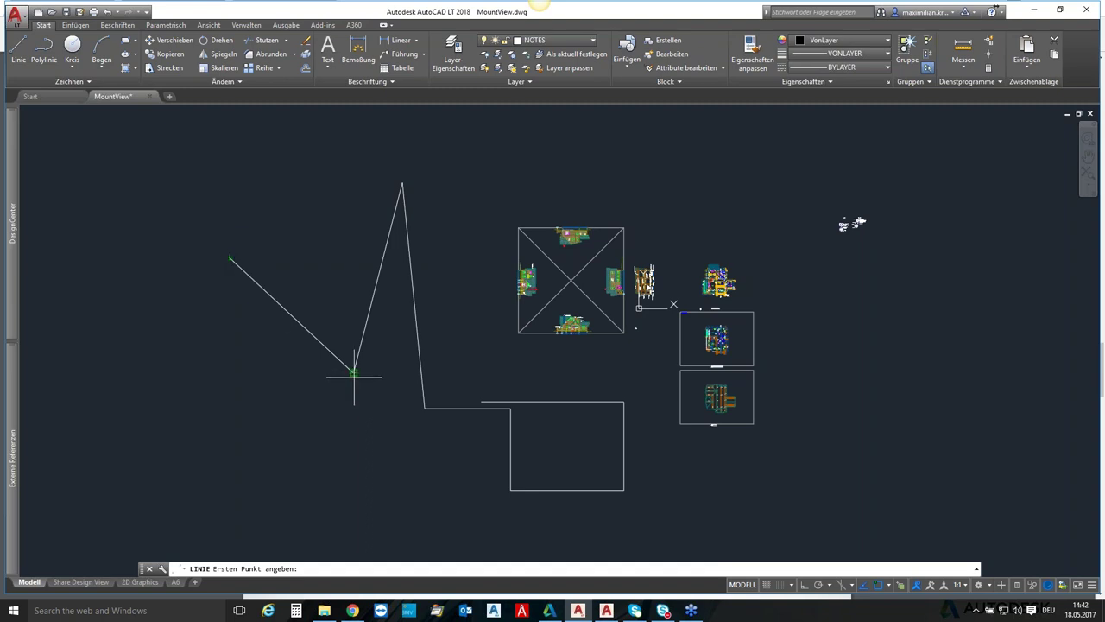
{"action": "left_click", "coordinate": [402, 183]}
{"action": "right_click", "coordinate": [216, 167]}
{"action": "left_click", "coordinate": [245, 172]}
{"action": "key", "text": "Return"}
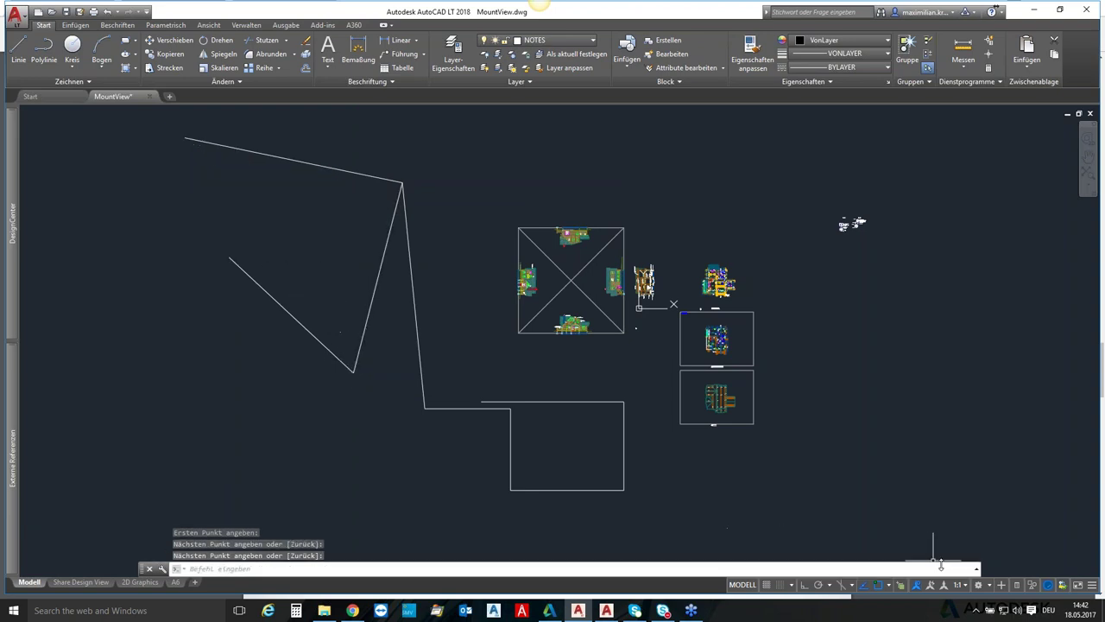
- Draw a short horizontal line left of the zigzag and recheck the active Objektfang modes
{"action": "left_click", "coordinate": [889, 587]}
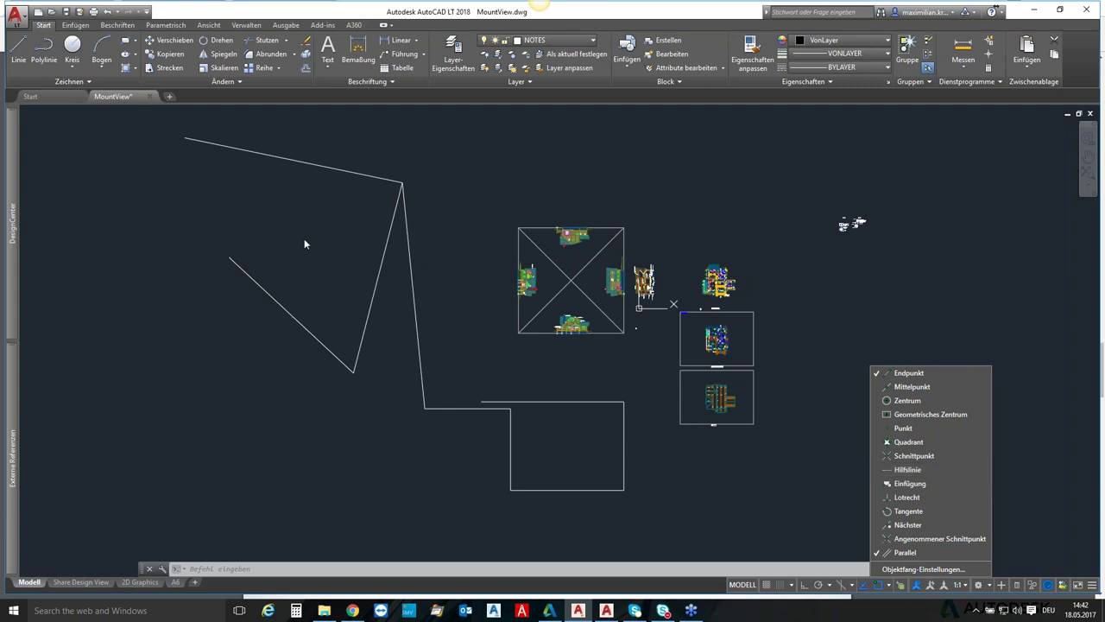
{"action": "left_click", "coordinate": [135, 334]}
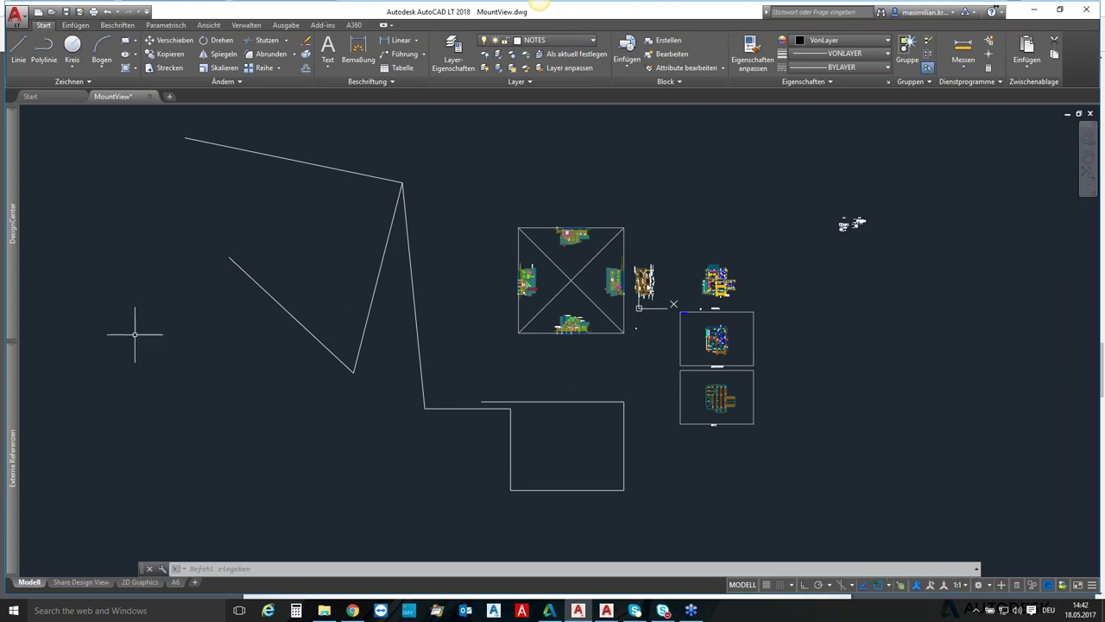
{"action": "left_click", "coordinate": [18, 50]}
{"action": "left_click", "coordinate": [145, 399]}
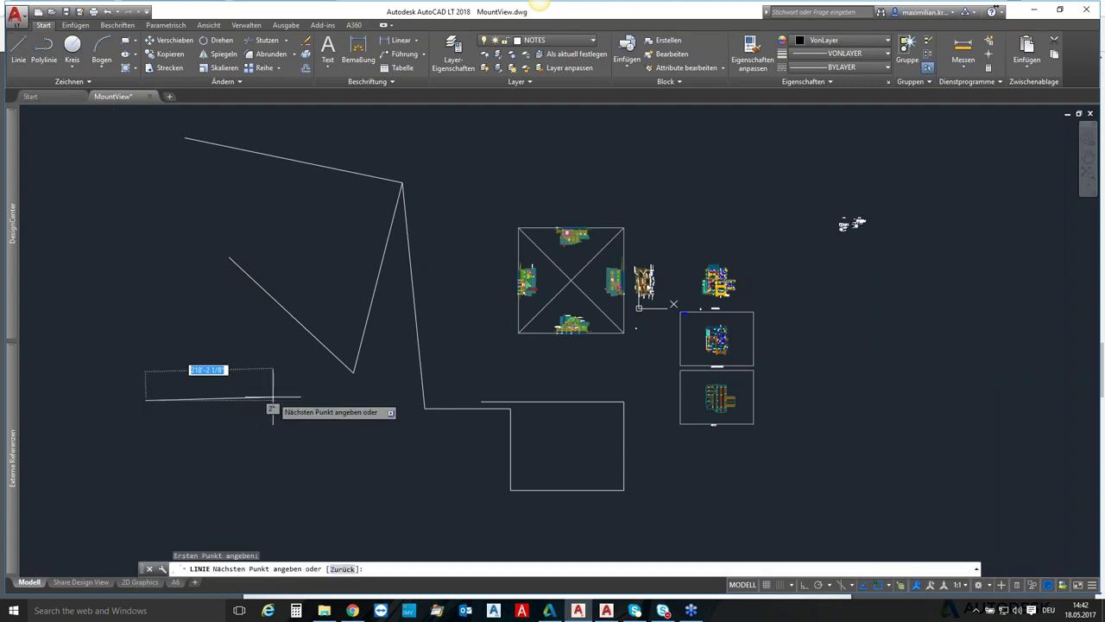
{"action": "left_click", "coordinate": [273, 400]}
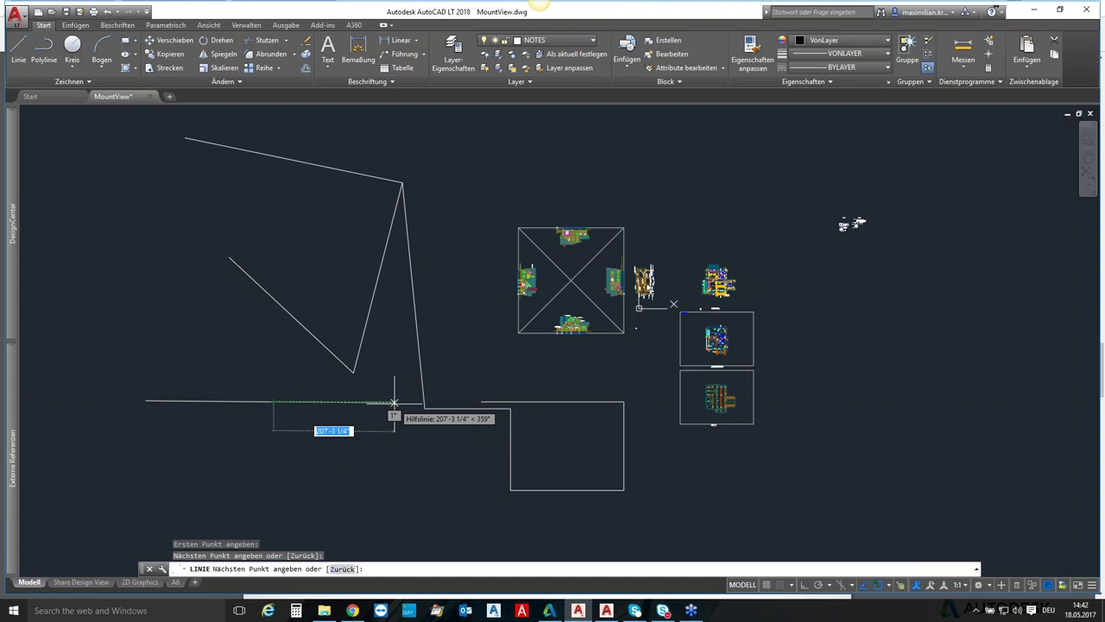
{"action": "key", "text": "Escape"}
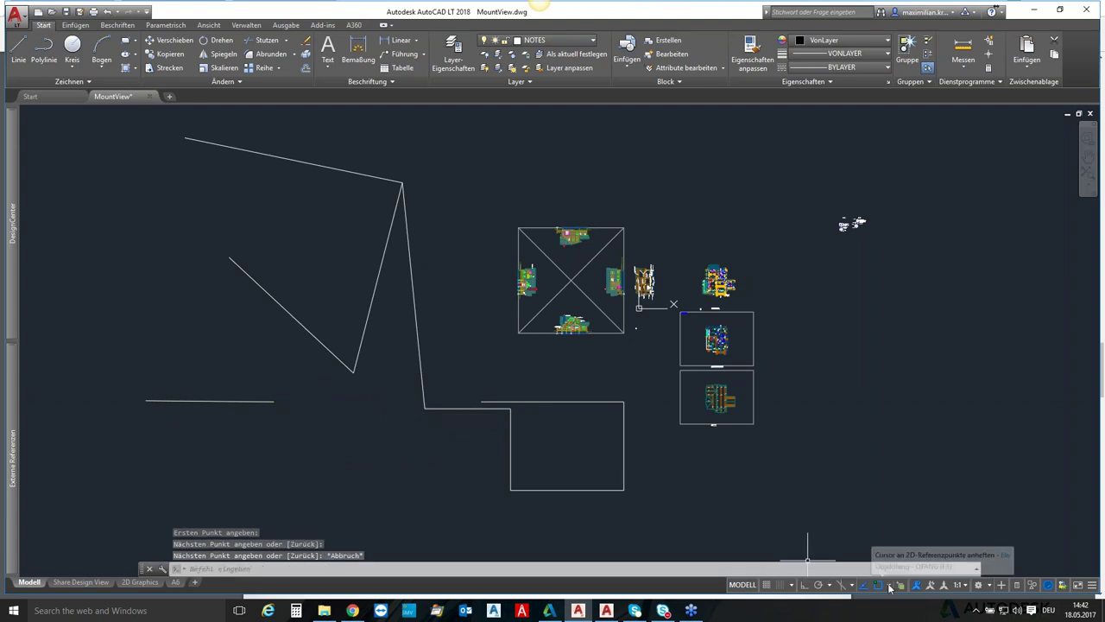
{"action": "left_click", "coordinate": [889, 586]}
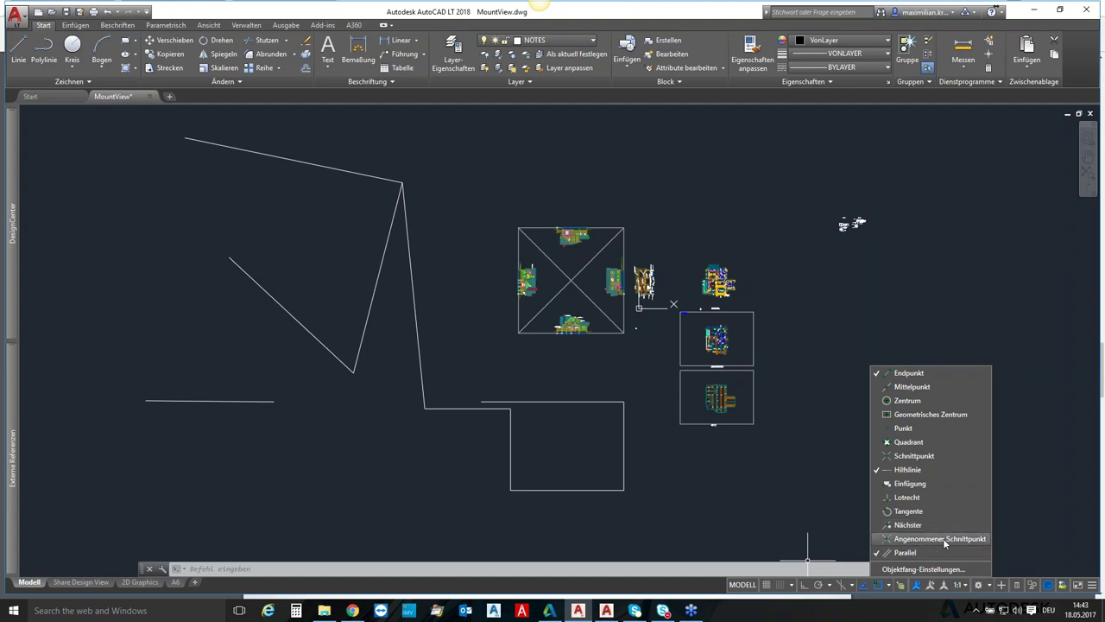
{"action": "left_click", "coordinate": [476, 498]}
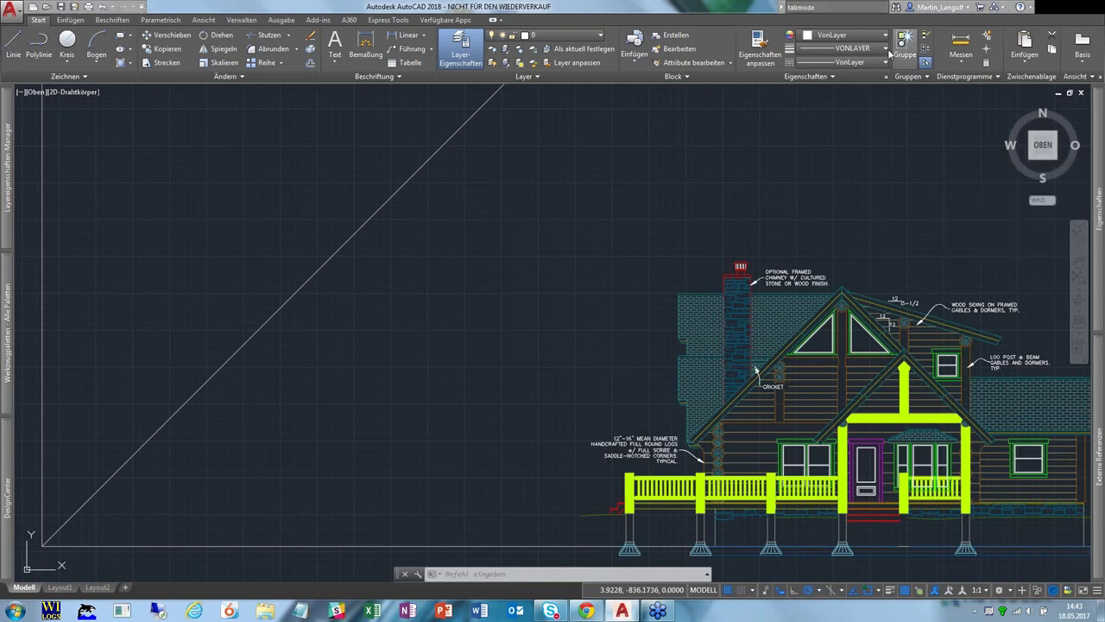
- Draw the top, right and bottom edges of an open box reaching the diagonal line
{"action": "left_click", "coordinate": [577, 255]}
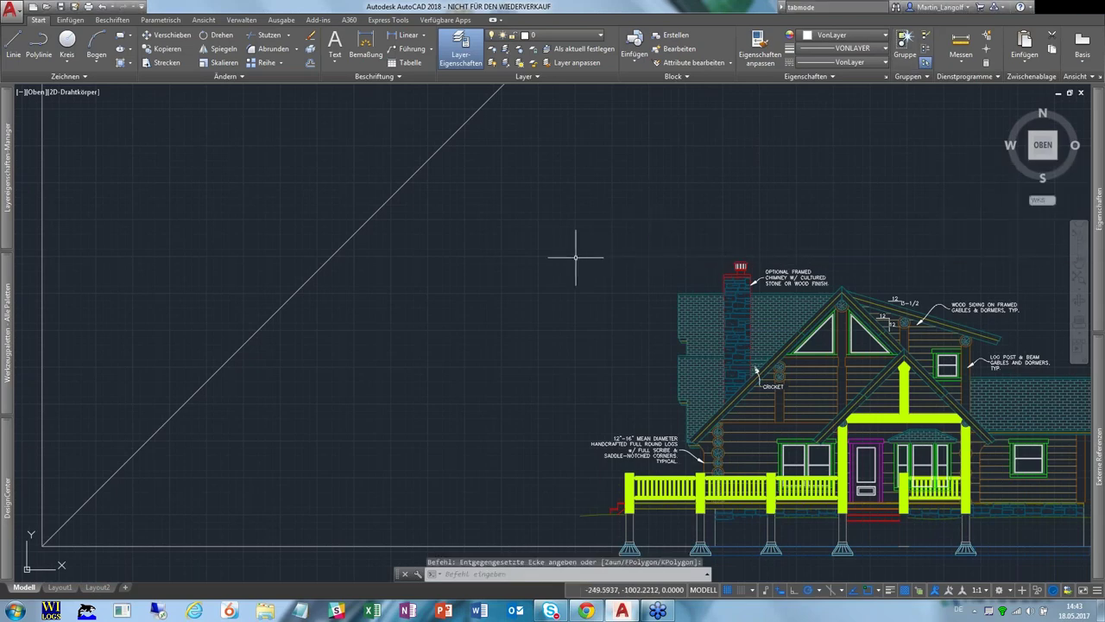
{"action": "key", "text": "Escape"}
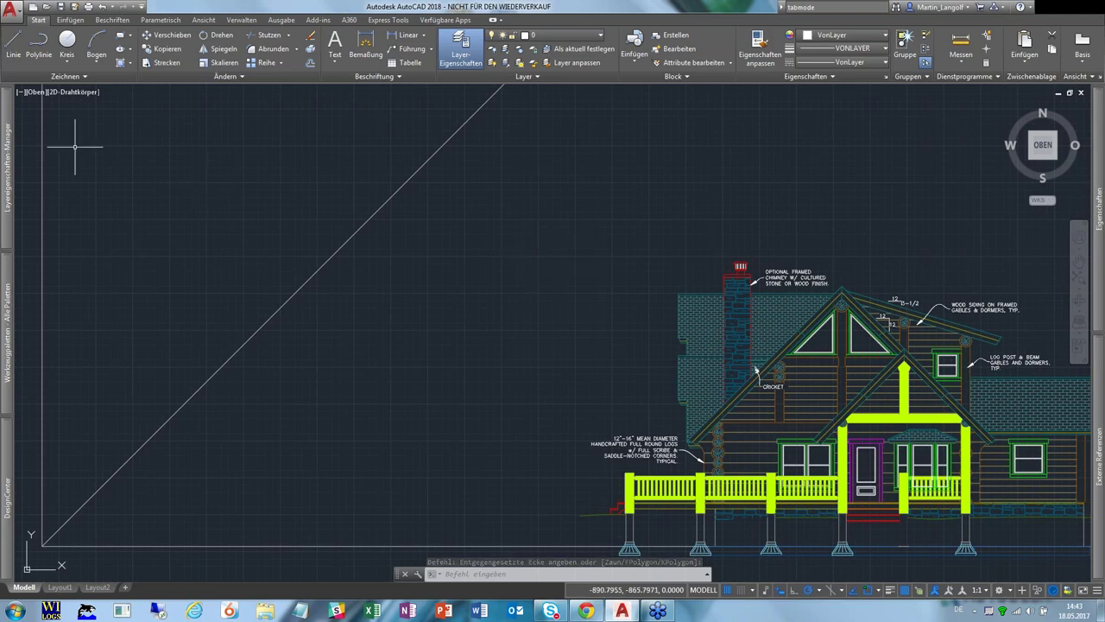
{"action": "middle_click_drag", "start_coordinate": [127, 157], "coordinate": [181, 176]}
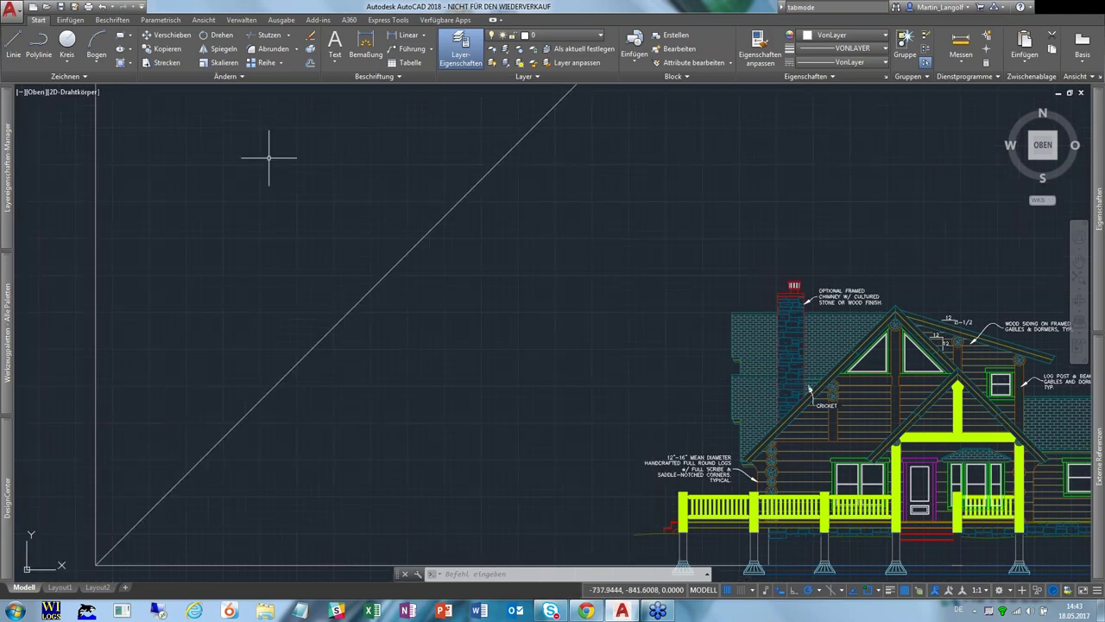
{"action": "left_click", "coordinate": [12, 47]}
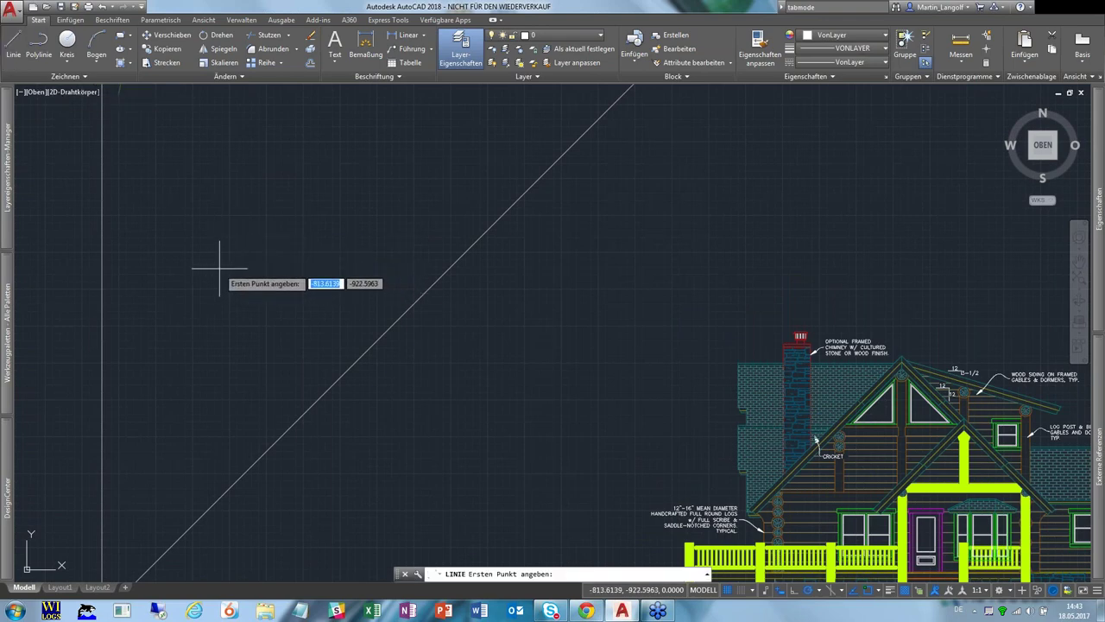
{"action": "left_click", "coordinate": [195, 235]}
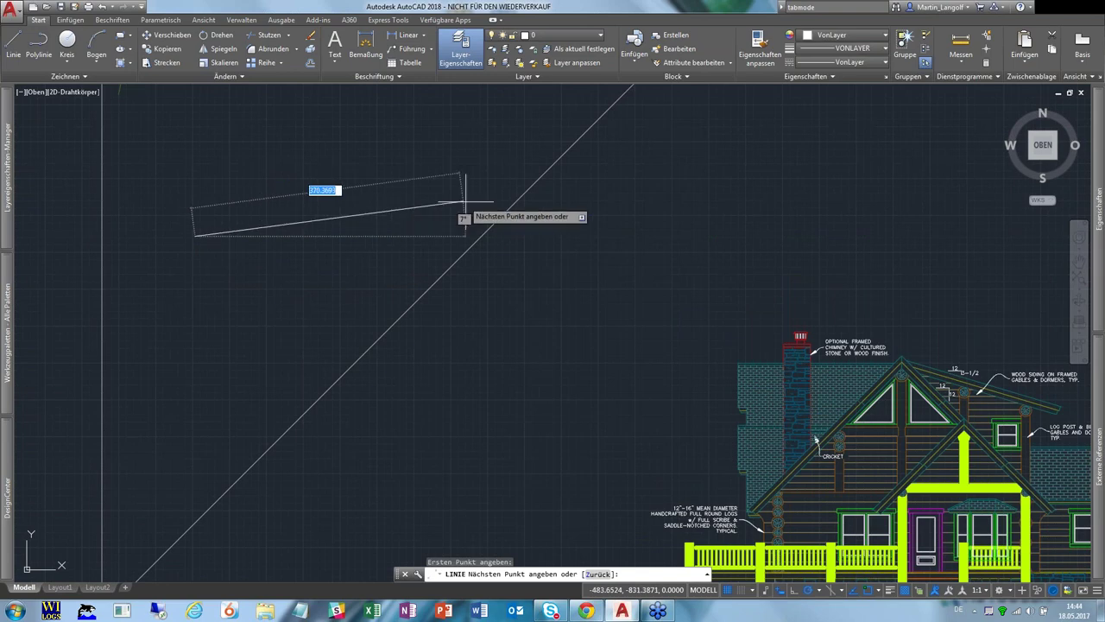
{"action": "left_click", "coordinate": [481, 235]}
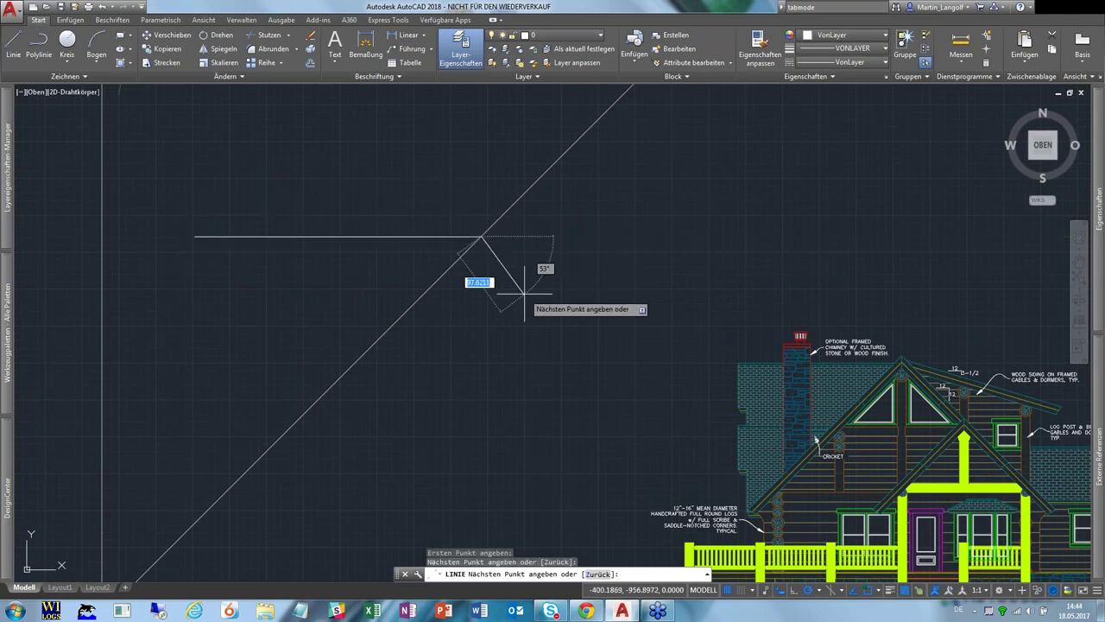
{"action": "left_click", "coordinate": [481, 389]}
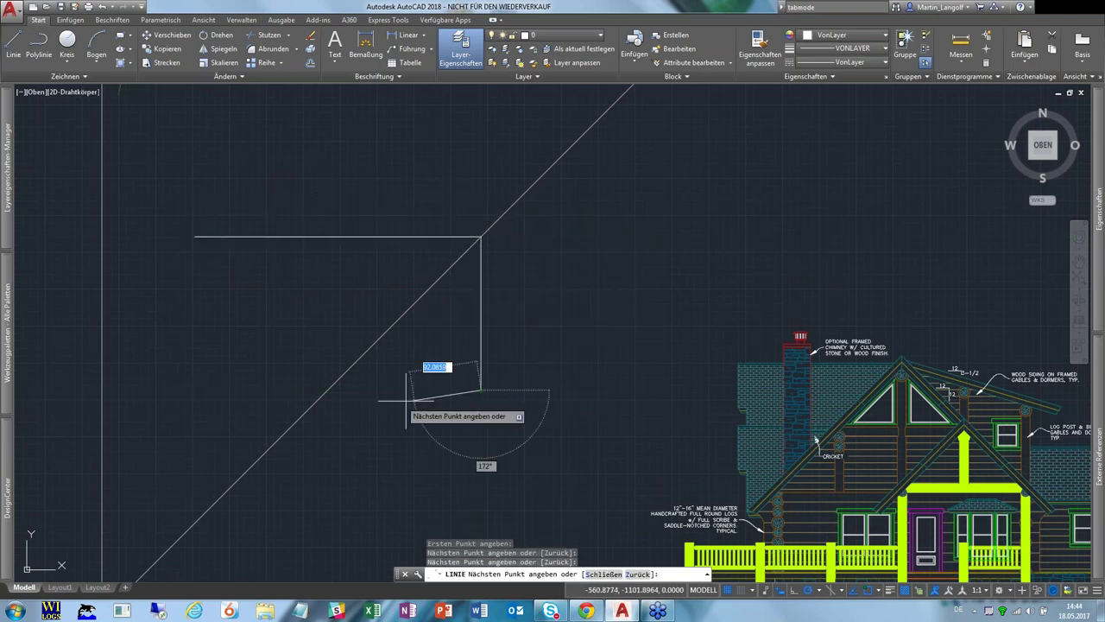
{"action": "left_click", "coordinate": [189, 389]}
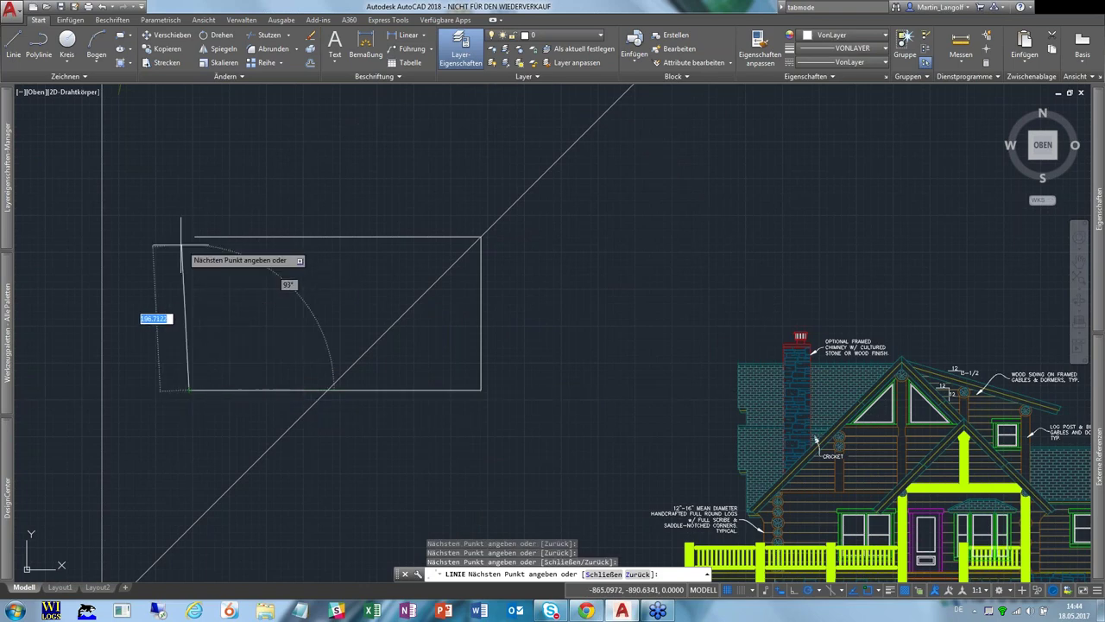
{"action": "right_click", "coordinate": [214, 268]}
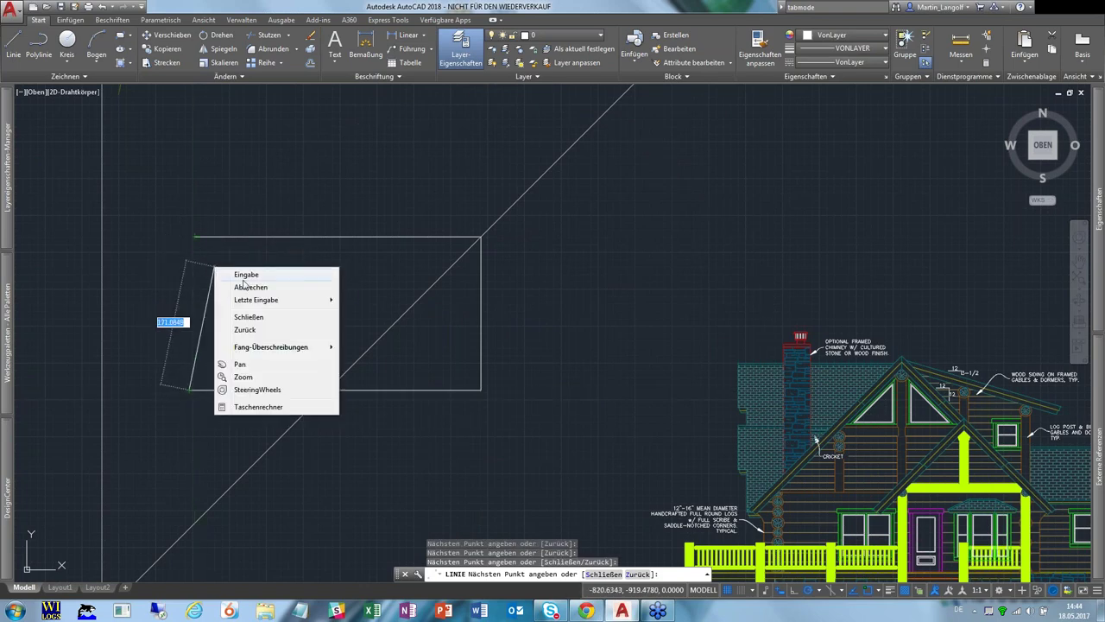
{"action": "left_click", "coordinate": [244, 285]}
- Select the three box lines and show their properties with Ctrl+1
{"action": "left_click", "coordinate": [319, 205]}
{"action": "left_click", "coordinate": [274, 257]}
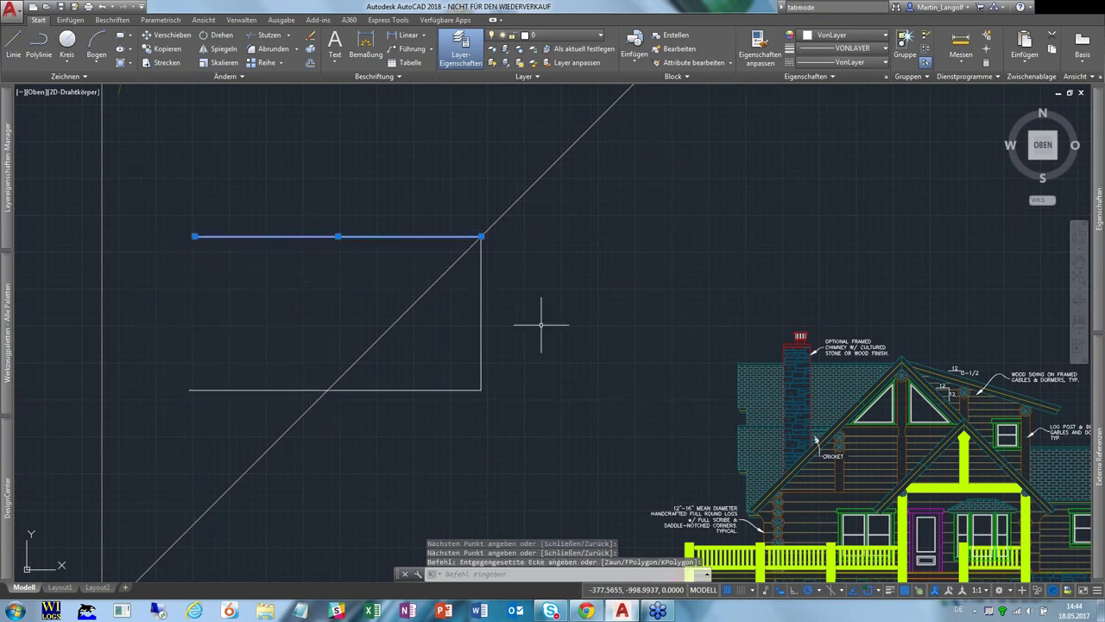
{"action": "left_click", "coordinate": [531, 314]}
{"action": "left_click", "coordinate": [460, 395]}
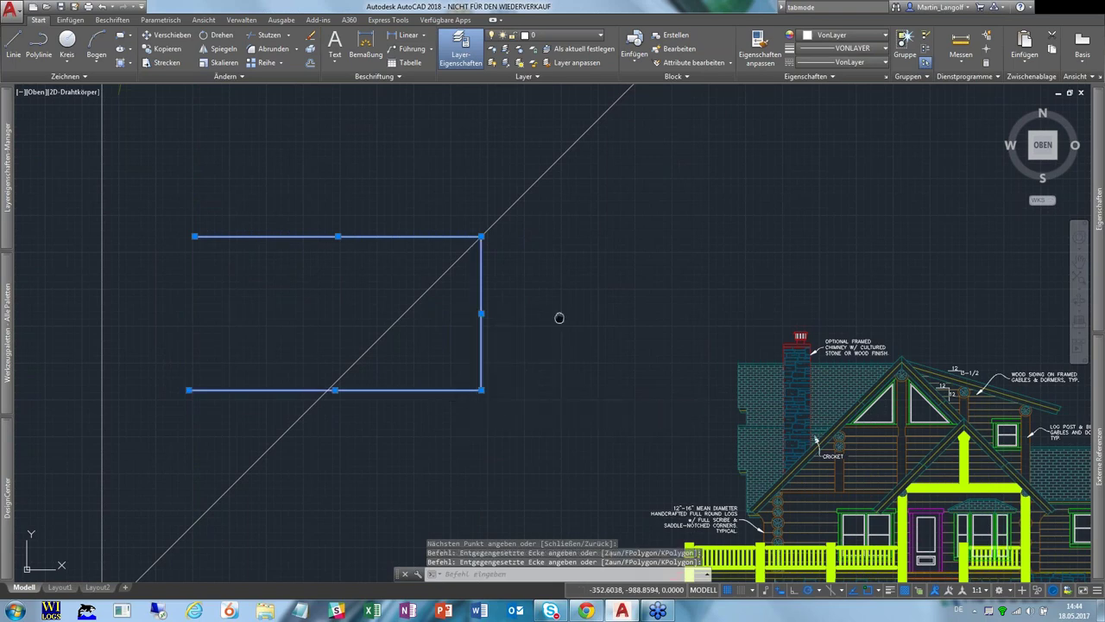
{"action": "middle_click_drag", "start_coordinate": [560, 316], "coordinate": [563, 362]}
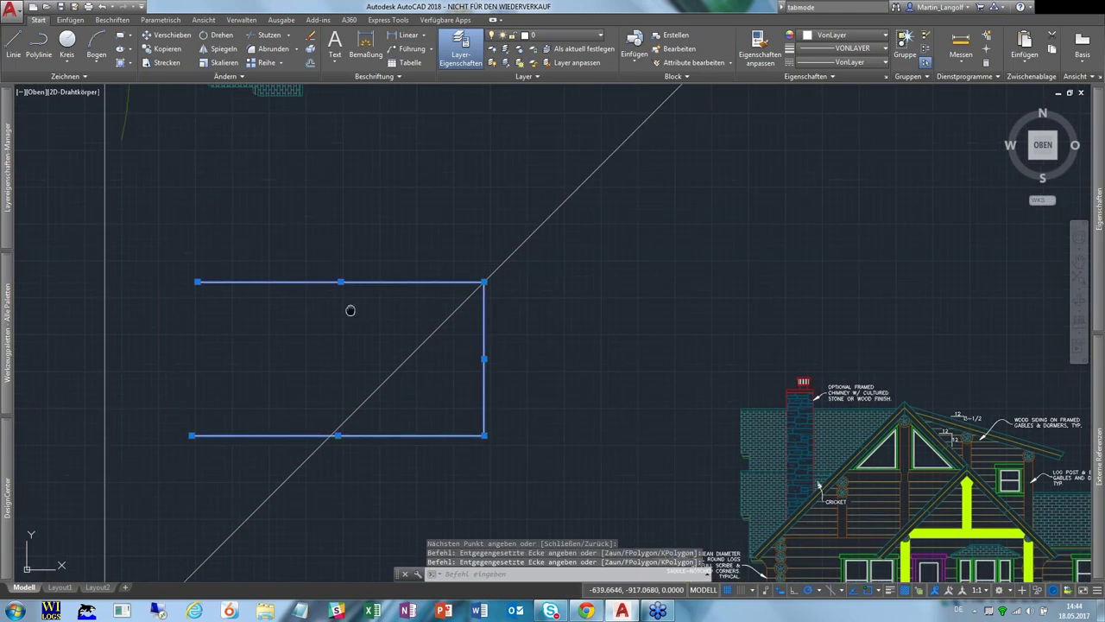
{"action": "middle_click_drag", "start_coordinate": [350, 310], "coordinate": [328, 292]}
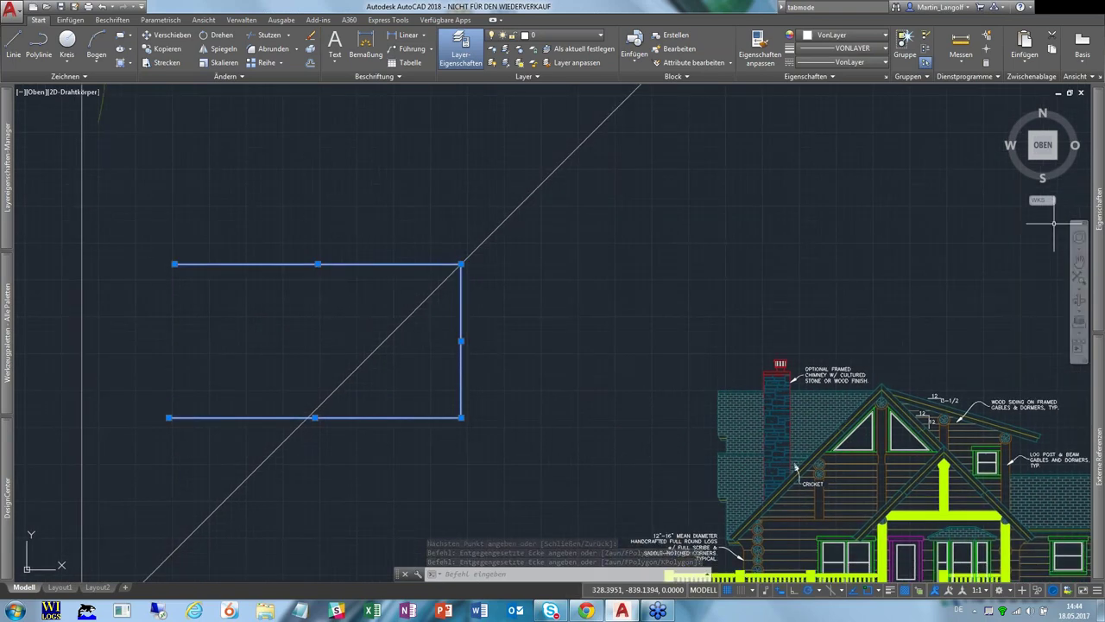
{"action": "key", "text": "ctrl+1"}
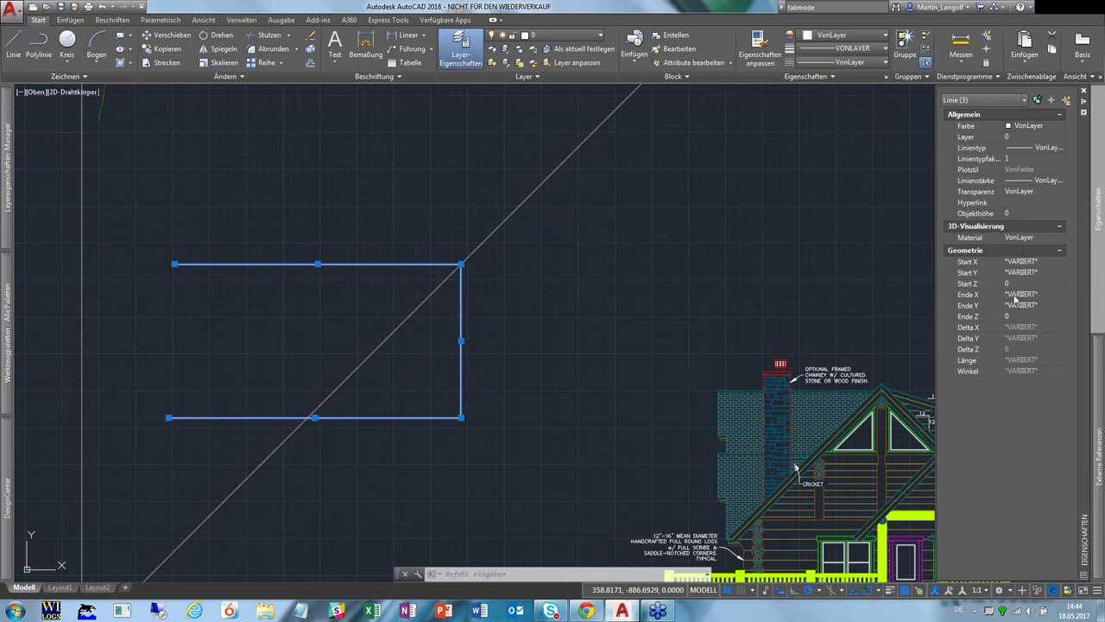
- Dismiss the Properties palette by picking empty canvas above the box, then pan right
{"action": "left_click", "coordinate": [376, 175]}
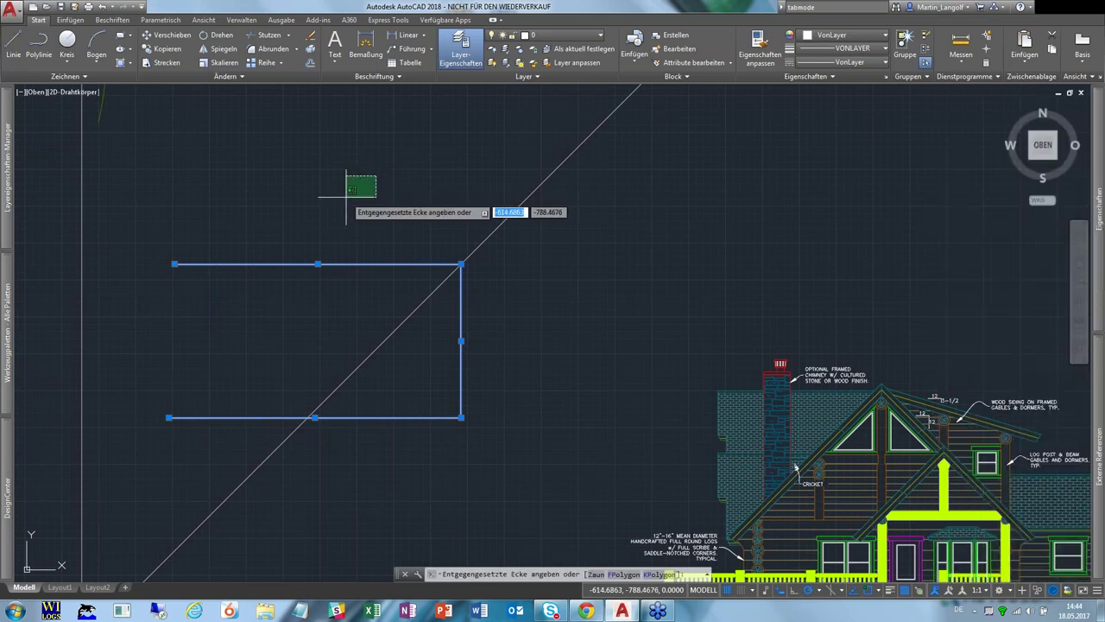
{"action": "left_click", "coordinate": [347, 188]}
{"action": "mouse_move", "coordinate": [316, 201]}
{"action": "middle_mouse_down"}
{"action": "mouse_move", "coordinate": [354, 194]}
{"action": "mouse_move", "coordinate": [334, 197]}
{"action": "middle_mouse_up"}
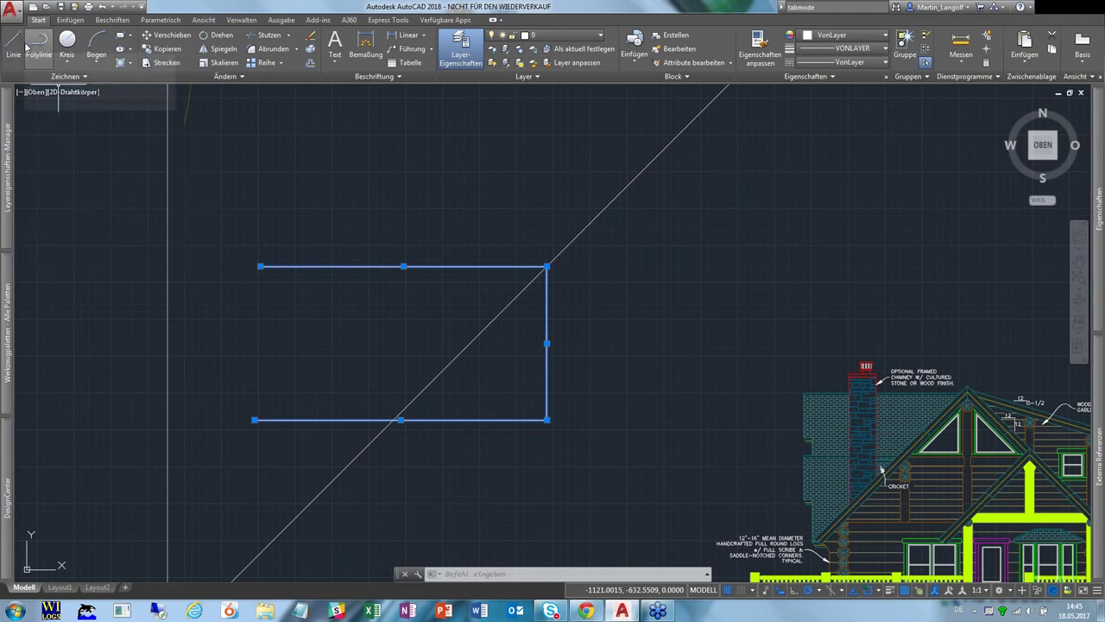
{"action": "mouse_move", "coordinate": [39, 45]}
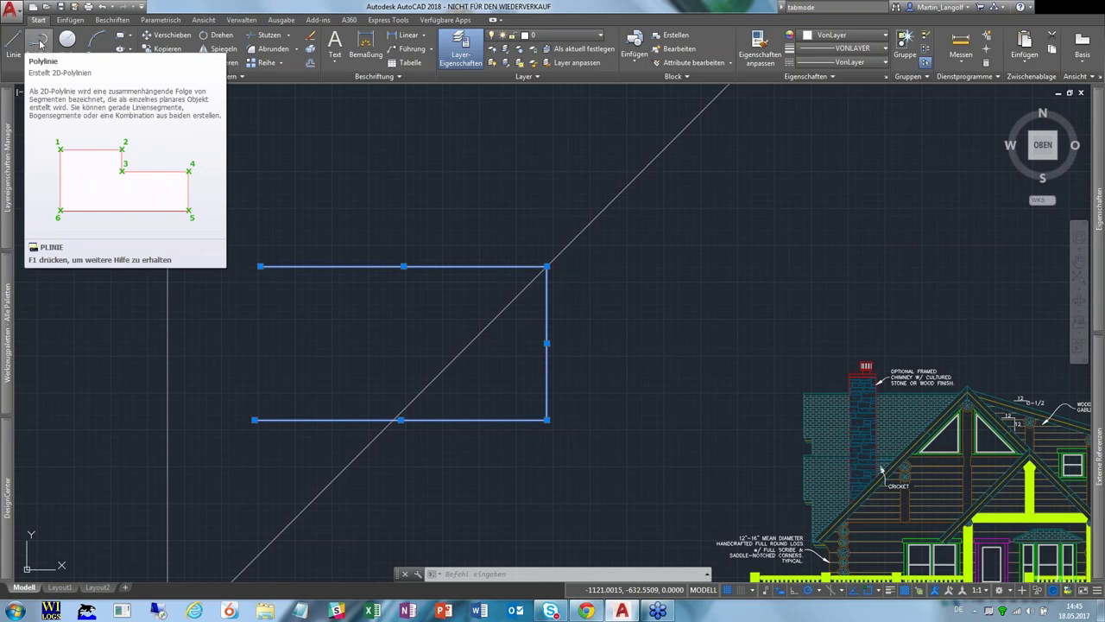
- Draw a closed four-point polyline with a slanted left edge above the box, then select it
{"action": "left_click", "coordinate": [38, 42]}
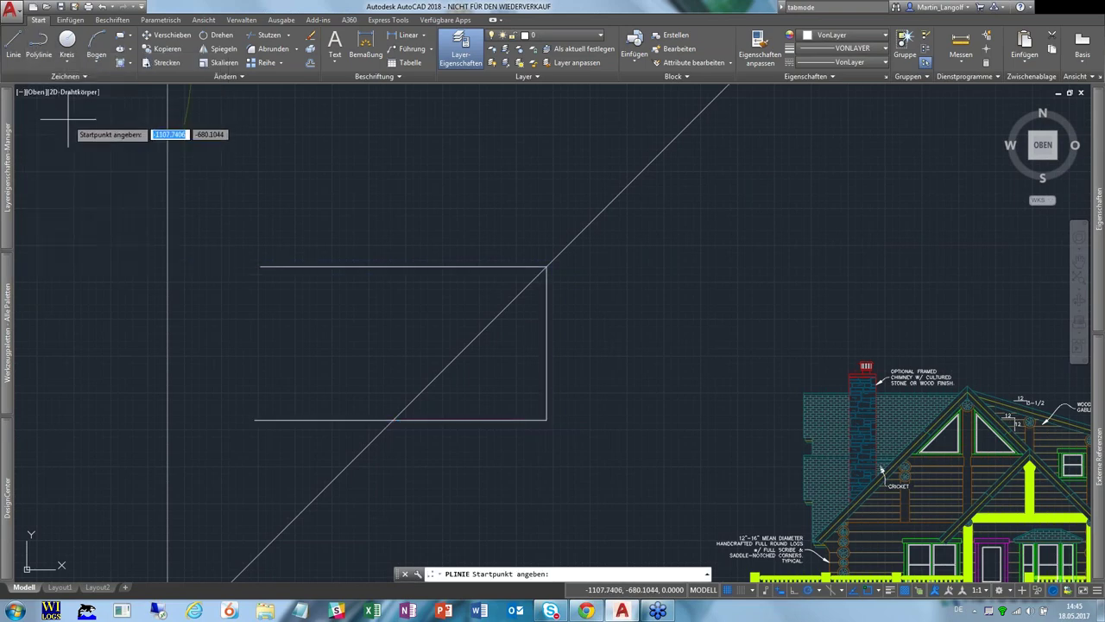
{"action": "middle_click_drag", "start_coordinate": [250, 182], "coordinate": [318, 284]}
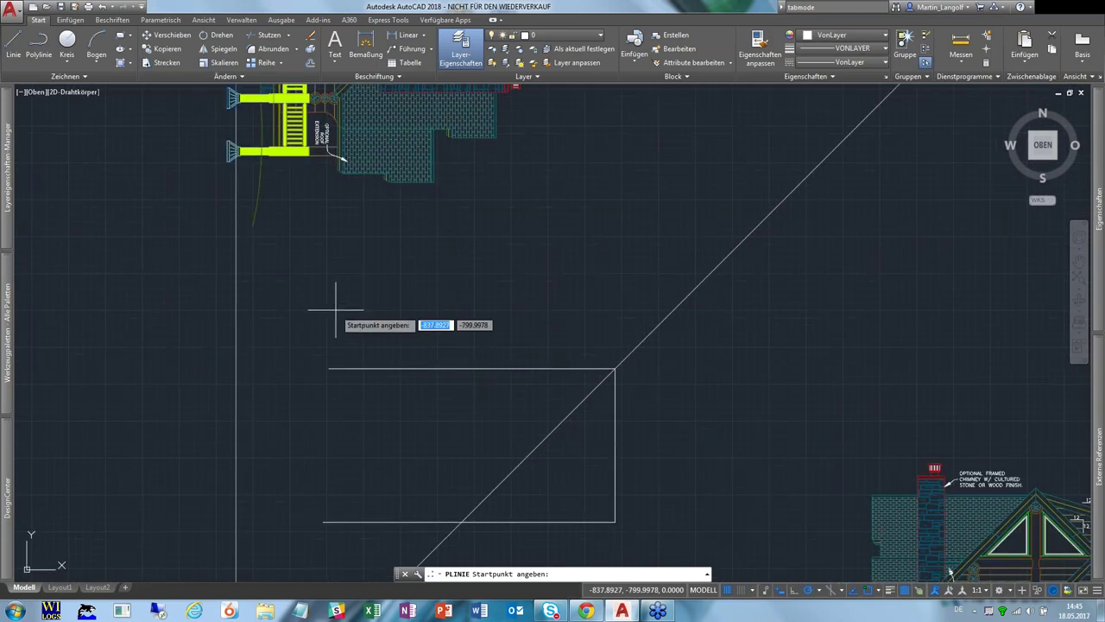
{"action": "left_click", "coordinate": [335, 309]}
{"action": "left_click", "coordinate": [603, 308]}
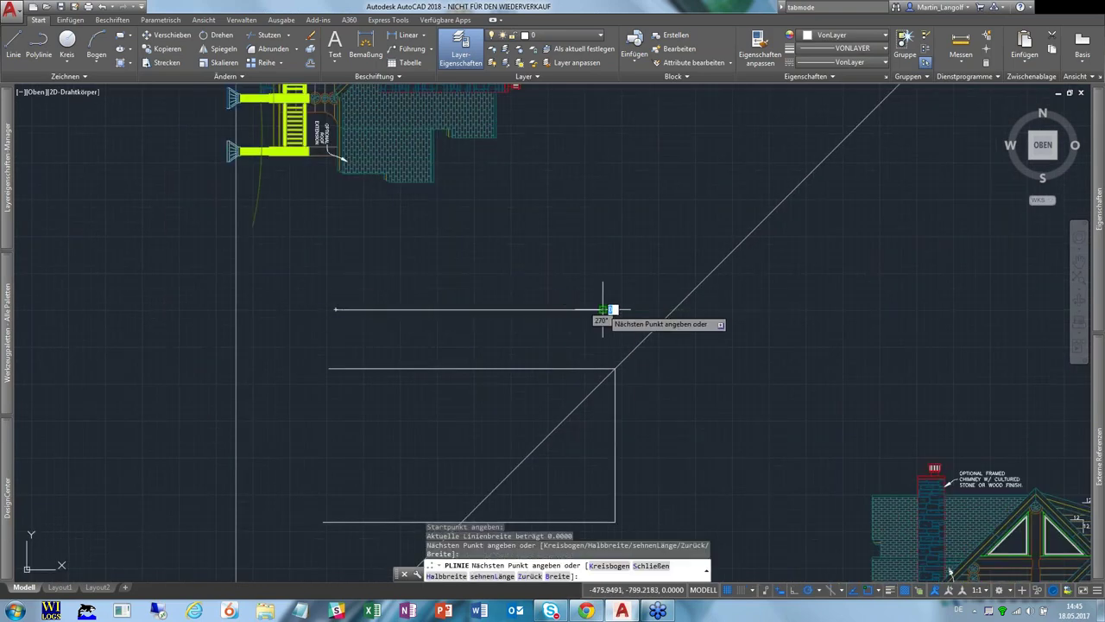
{"action": "left_click", "coordinate": [602, 188]}
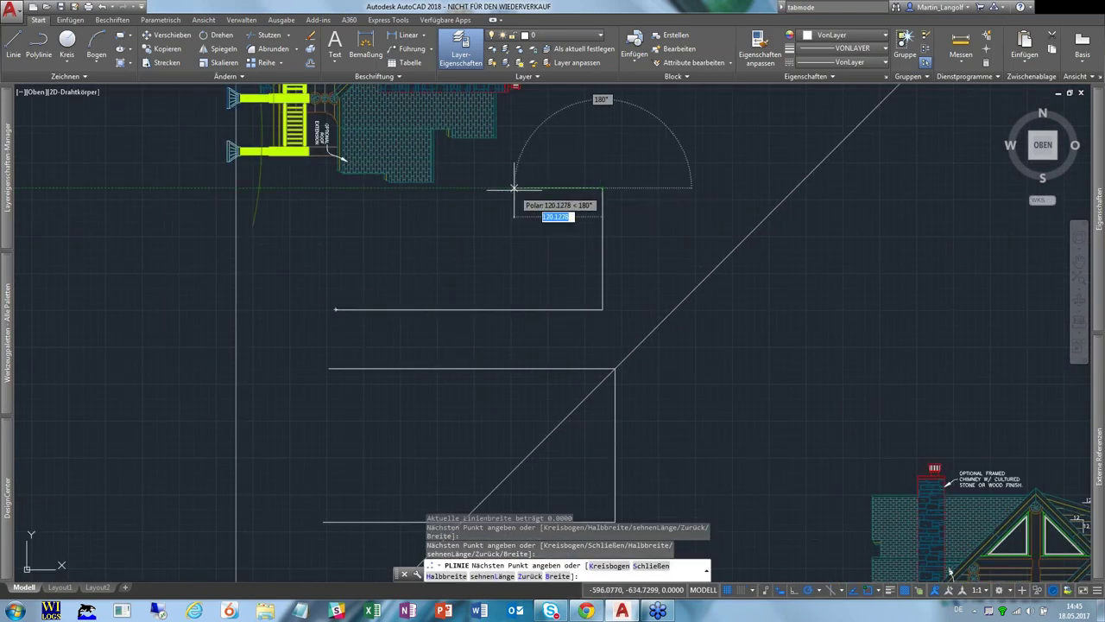
{"action": "left_click", "coordinate": [362, 187]}
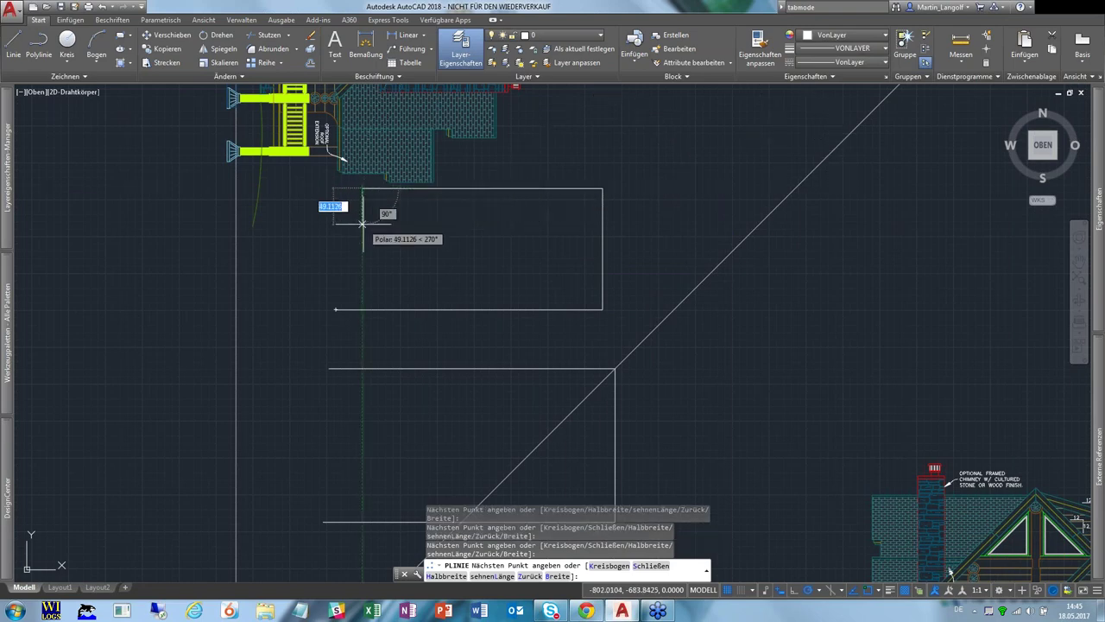
{"action": "type", "text": "s"}
{"action": "key", "text": "Return"}
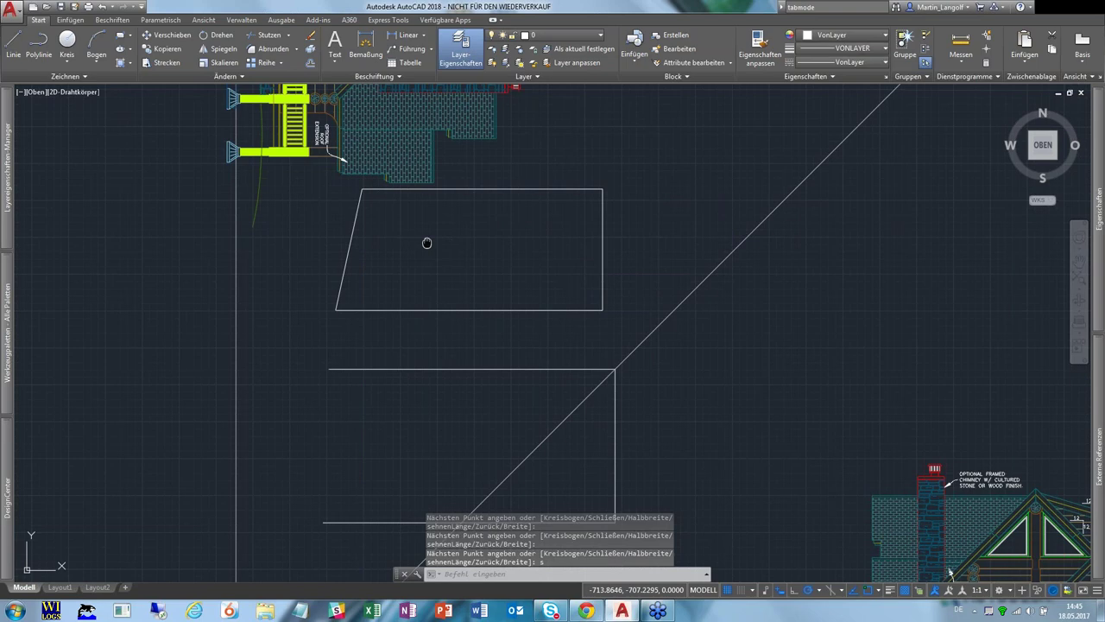
{"action": "middle_click_drag", "start_coordinate": [508, 247], "coordinate": [467, 275]}
{"action": "left_click", "coordinate": [562, 261]}
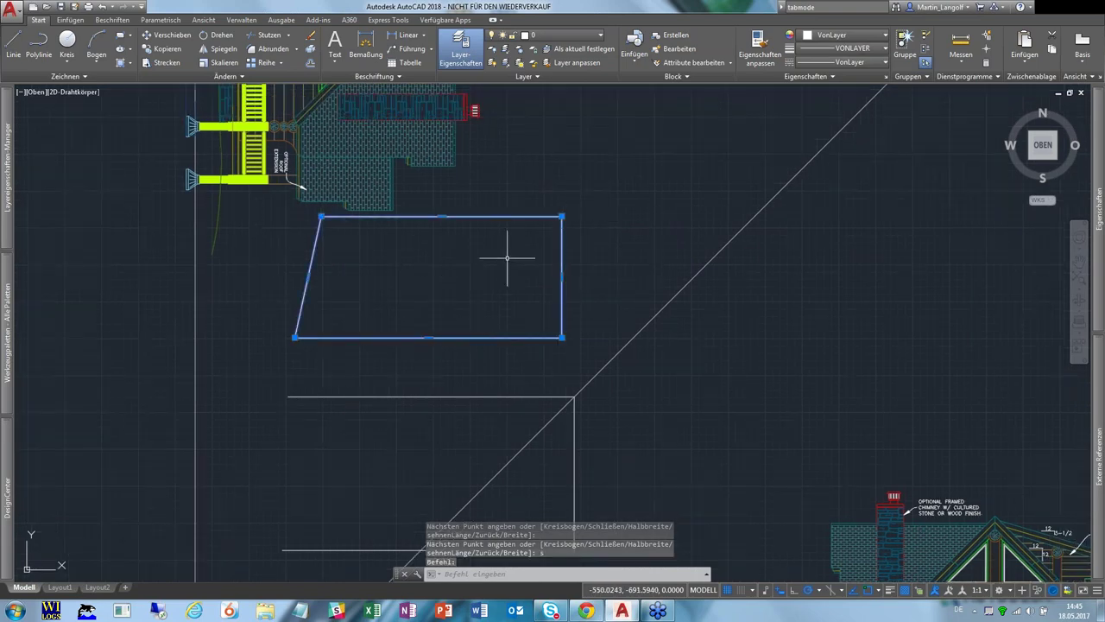
{"action": "middle_click_drag", "start_coordinate": [507, 258], "coordinate": [456, 292]}
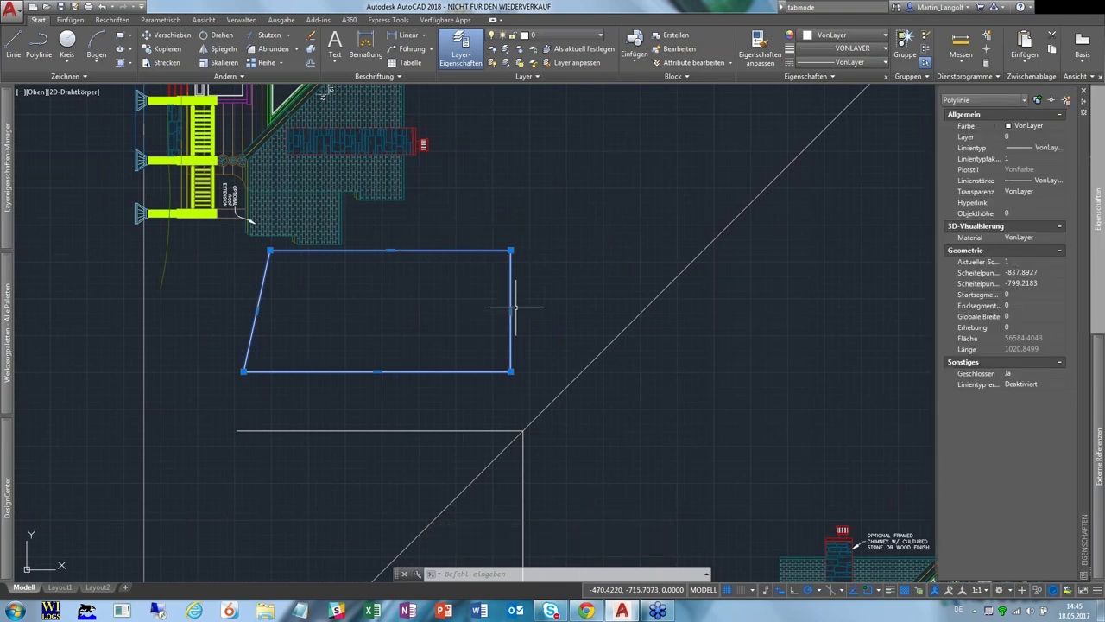
- Drag the polyline's corner and top-edge midpoint grips to stretch it into a long slanted shape
{"action": "left_click", "coordinate": [511, 251]}
{"action": "left_click", "coordinate": [586, 181]}
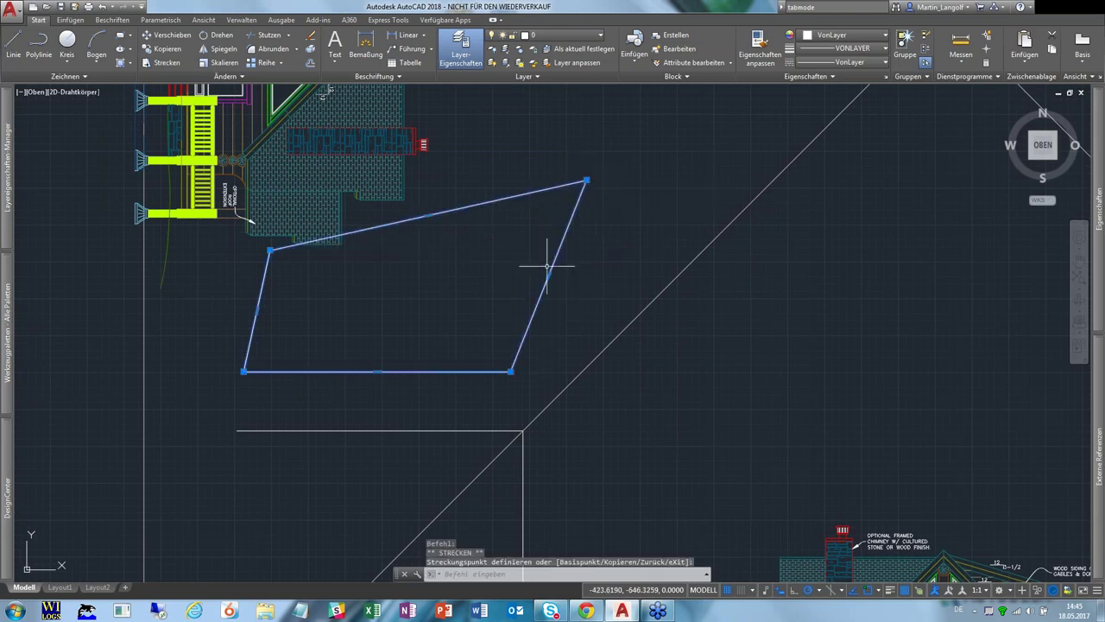
{"action": "left_click", "coordinate": [270, 250]}
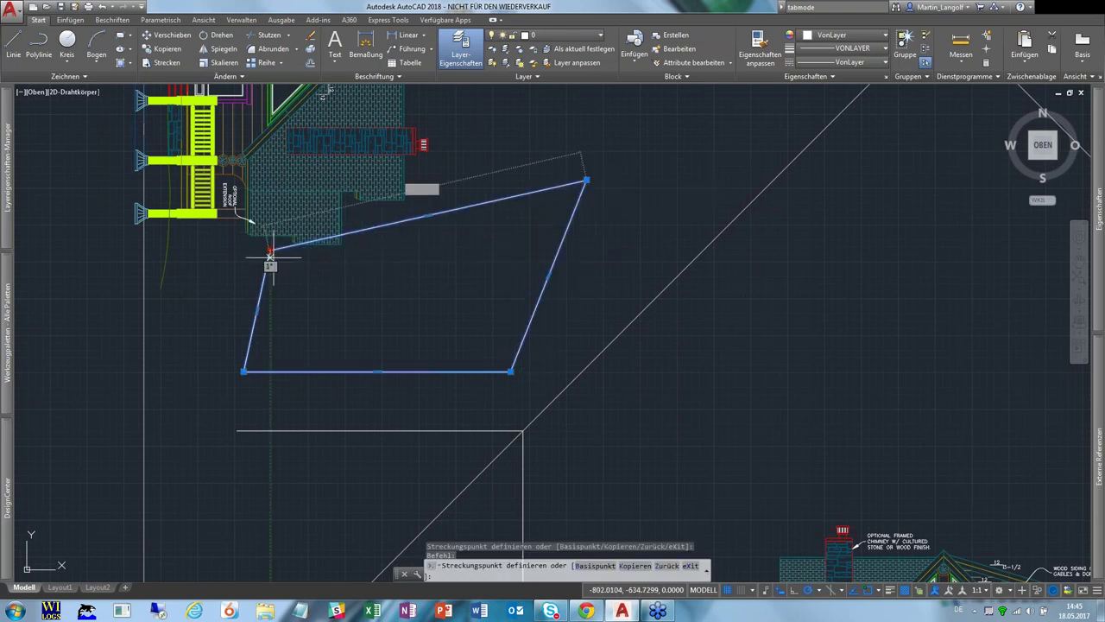
{"action": "left_click", "coordinate": [331, 299]}
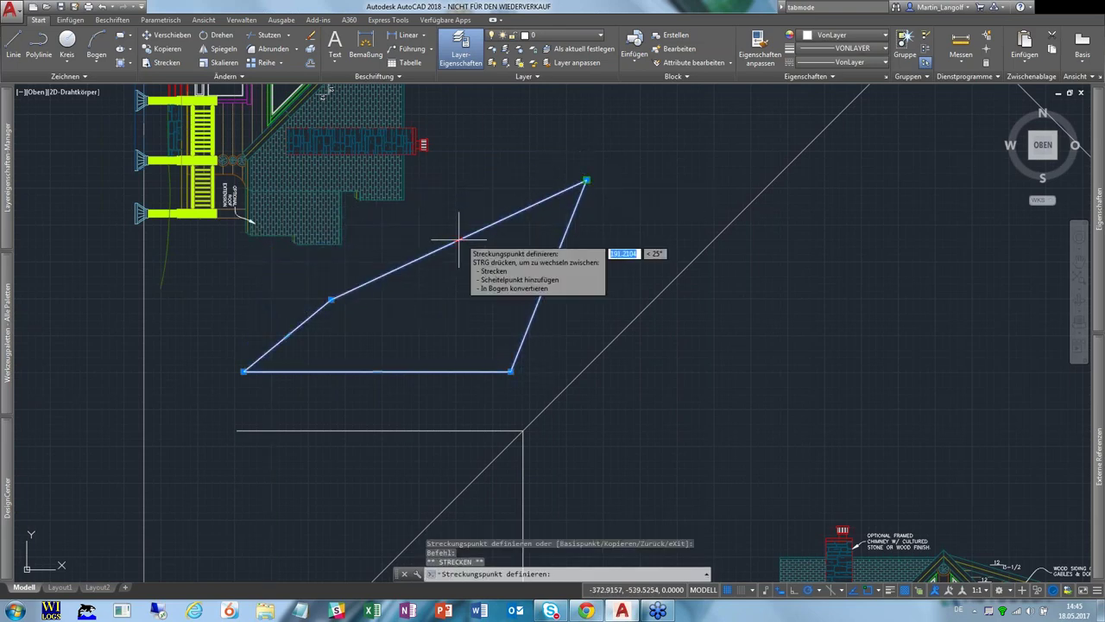
{"action": "left_click", "coordinate": [459, 240]}
{"action": "left_click", "coordinate": [468, 278]}
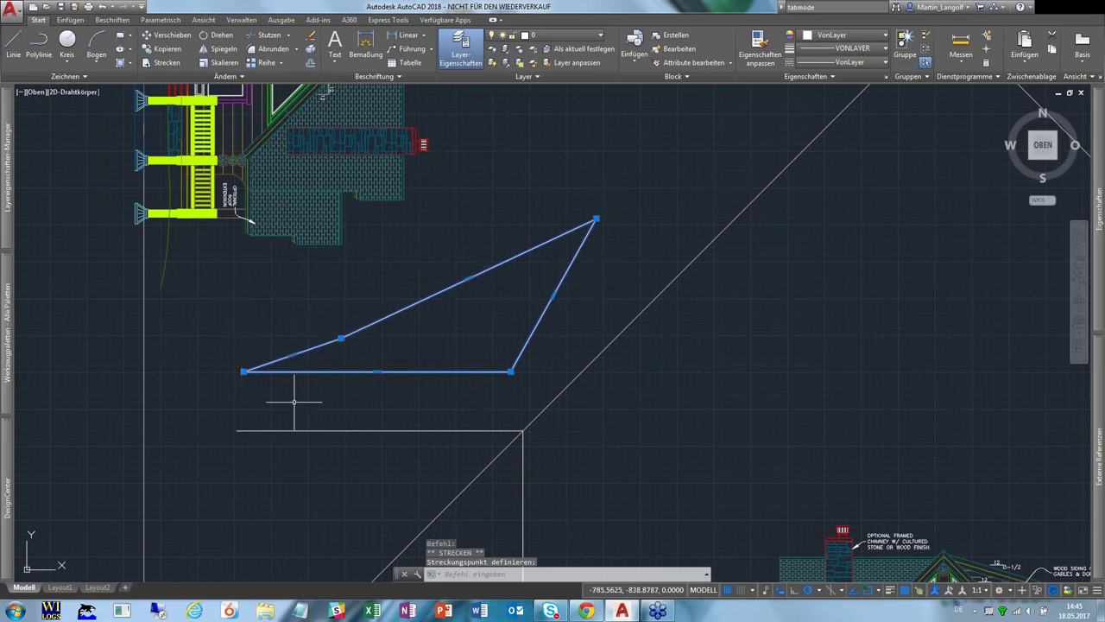
{"action": "middle_click_drag", "start_coordinate": [506, 291], "coordinate": [466, 250]}
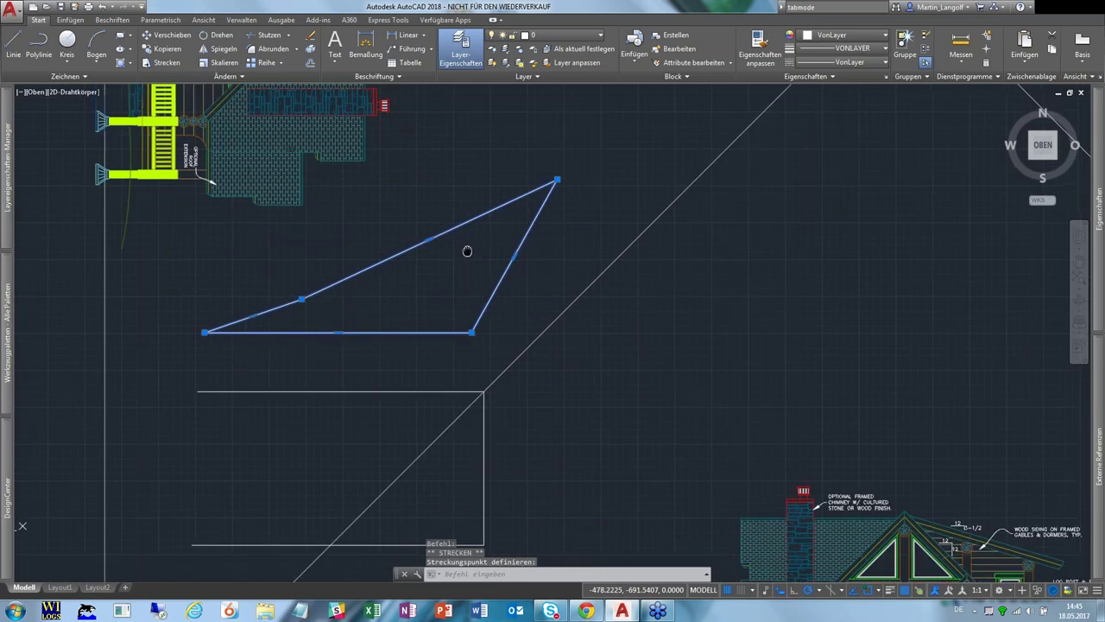
{"action": "middle_click_drag", "start_coordinate": [642, 375], "coordinate": [661, 317]}
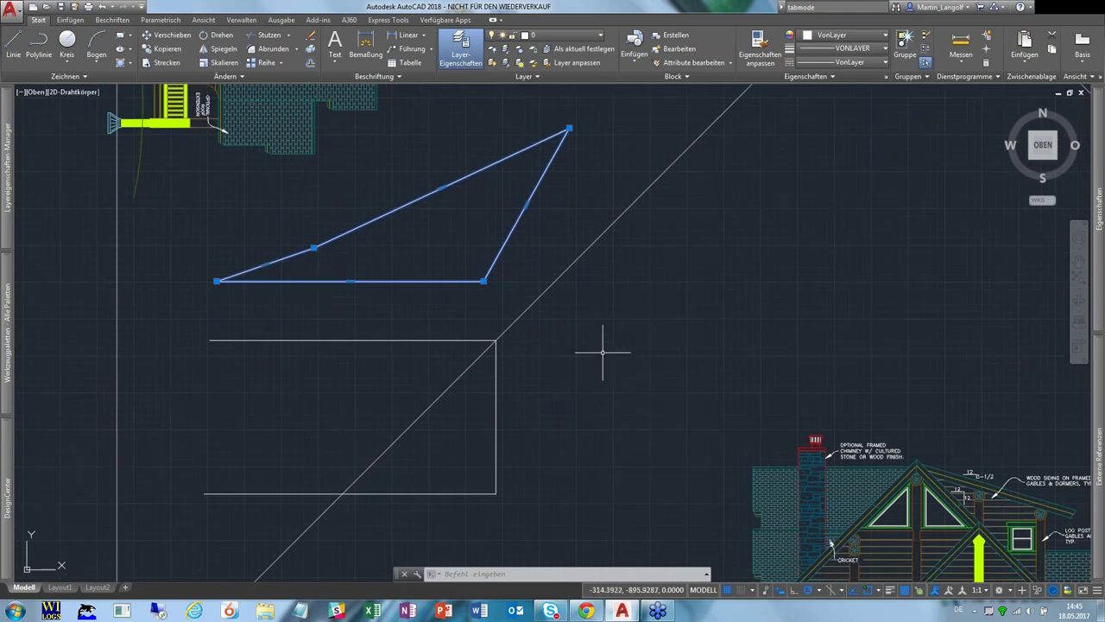
{"action": "type", "text": "PEDIT"}
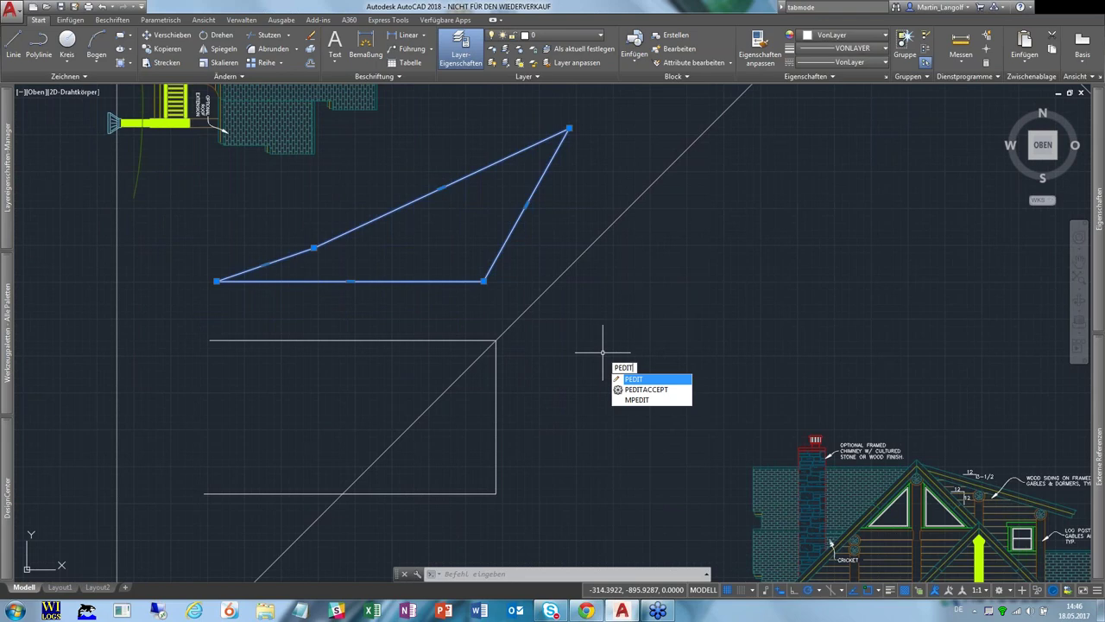
- Use PEDIT's Kurvenlinie option to fit a smooth curve through the polyline
{"action": "key", "text": "Return"}
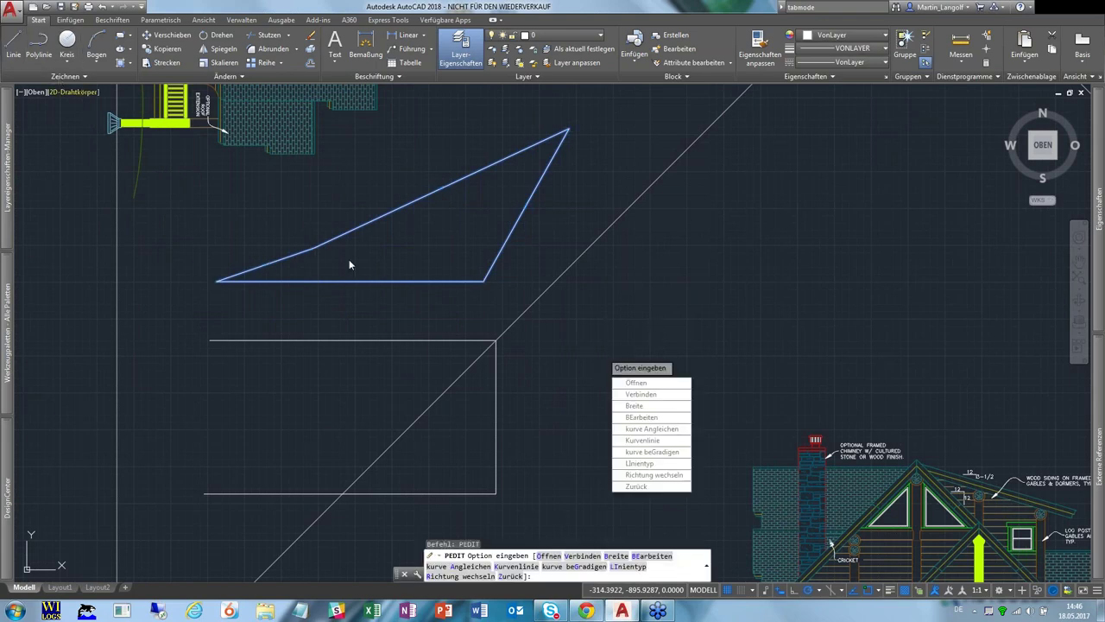
{"action": "key", "text": "Down"}
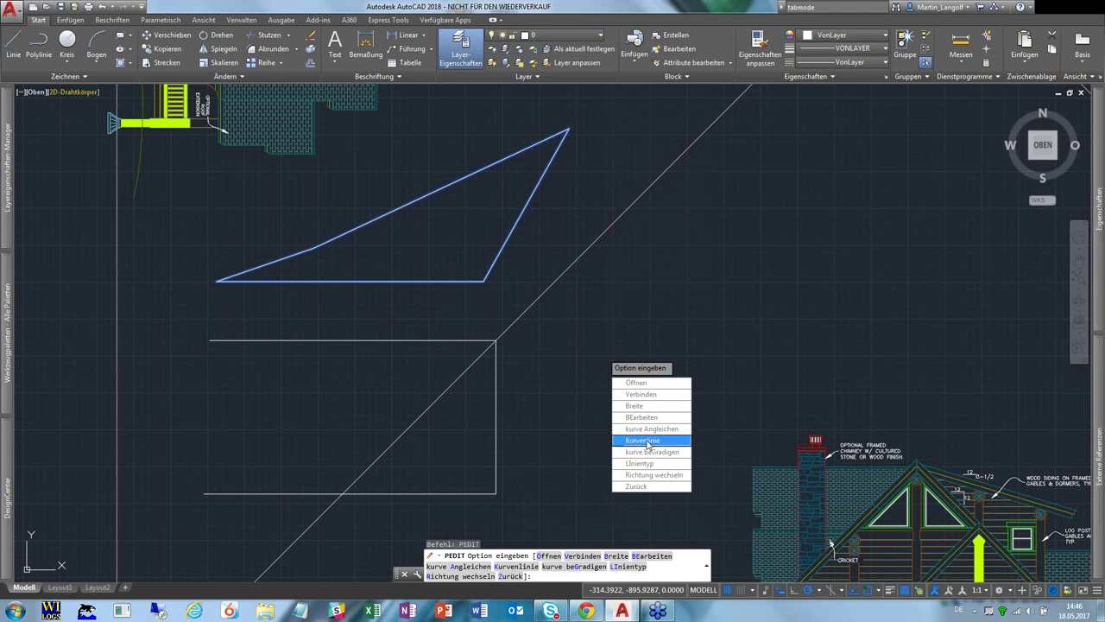
{"action": "left_click", "coordinate": [648, 440]}
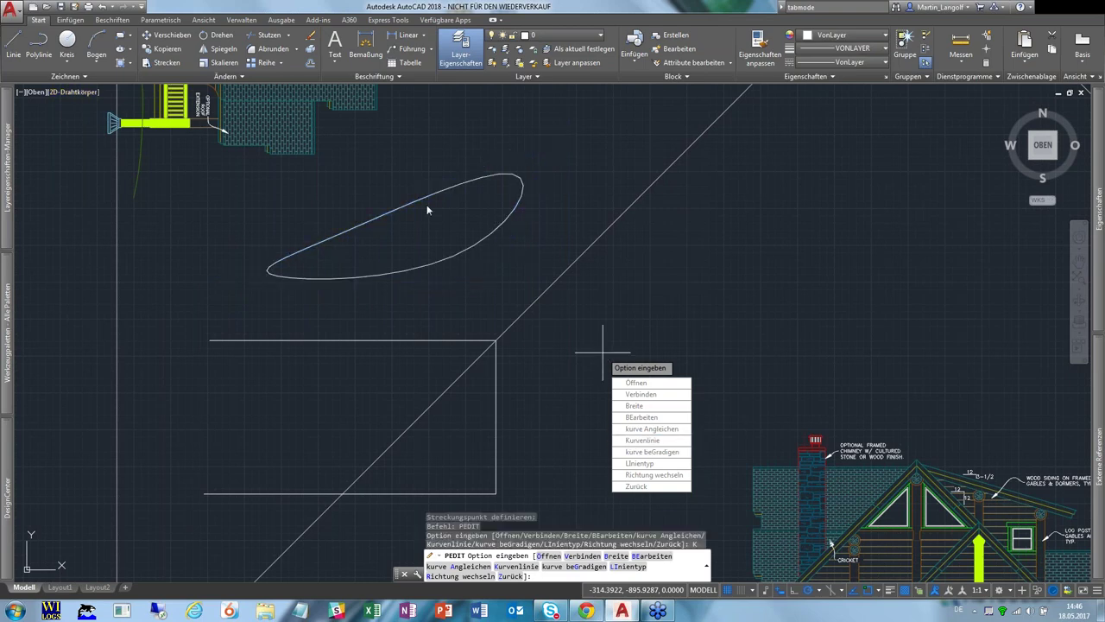
{"action": "right_click", "coordinate": [502, 275]}
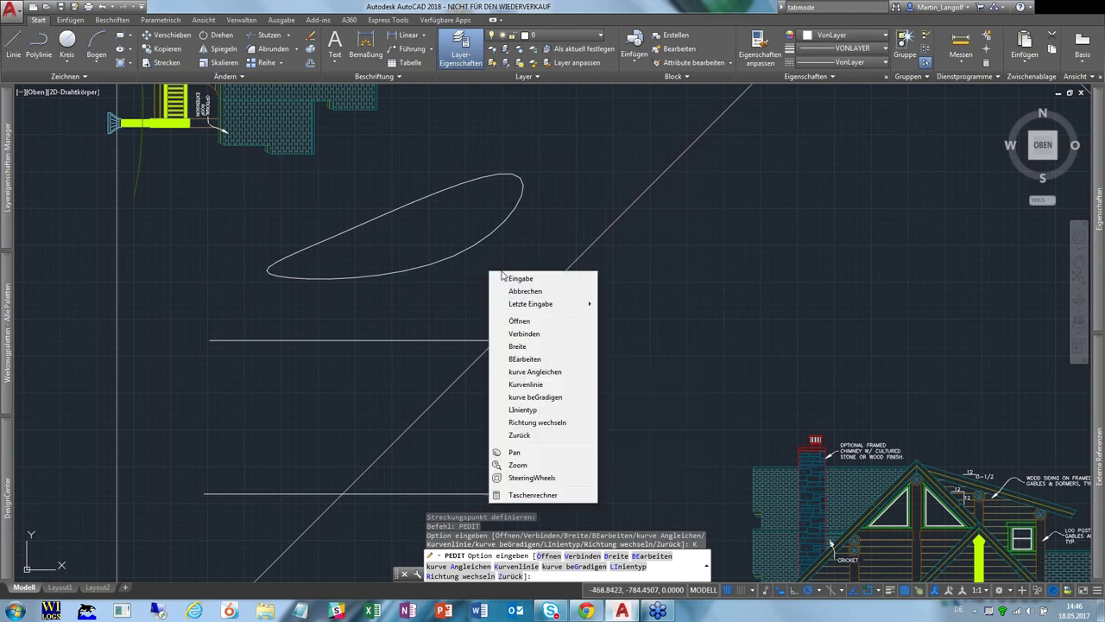
{"action": "left_click", "coordinate": [523, 281]}
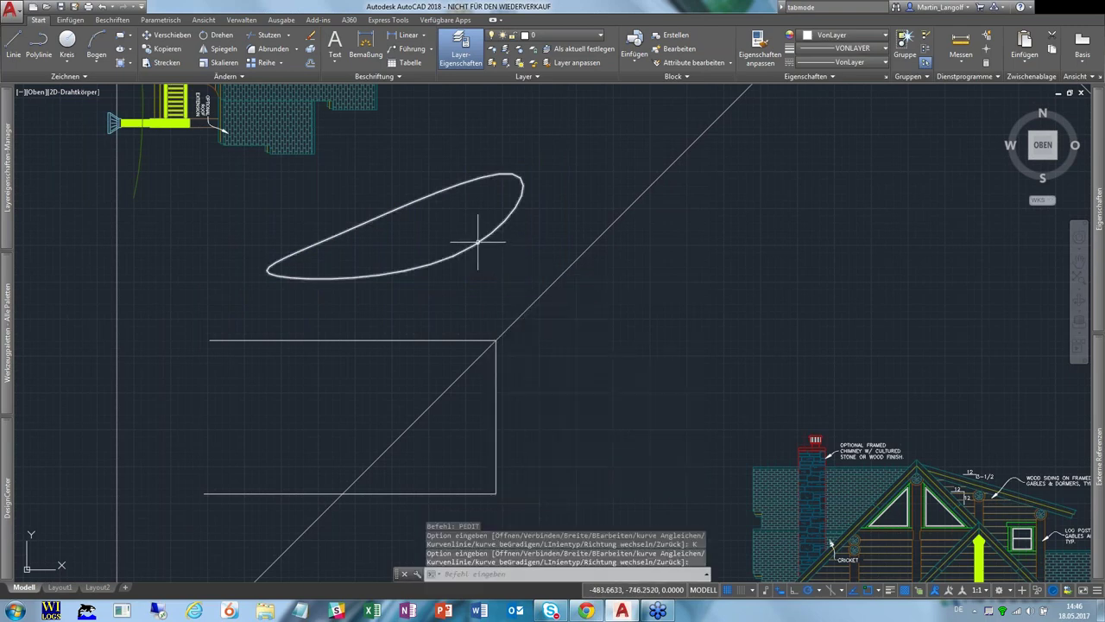
- Stretch the curve's control grips to round it into a tilted oval
{"action": "left_click", "coordinate": [473, 244]}
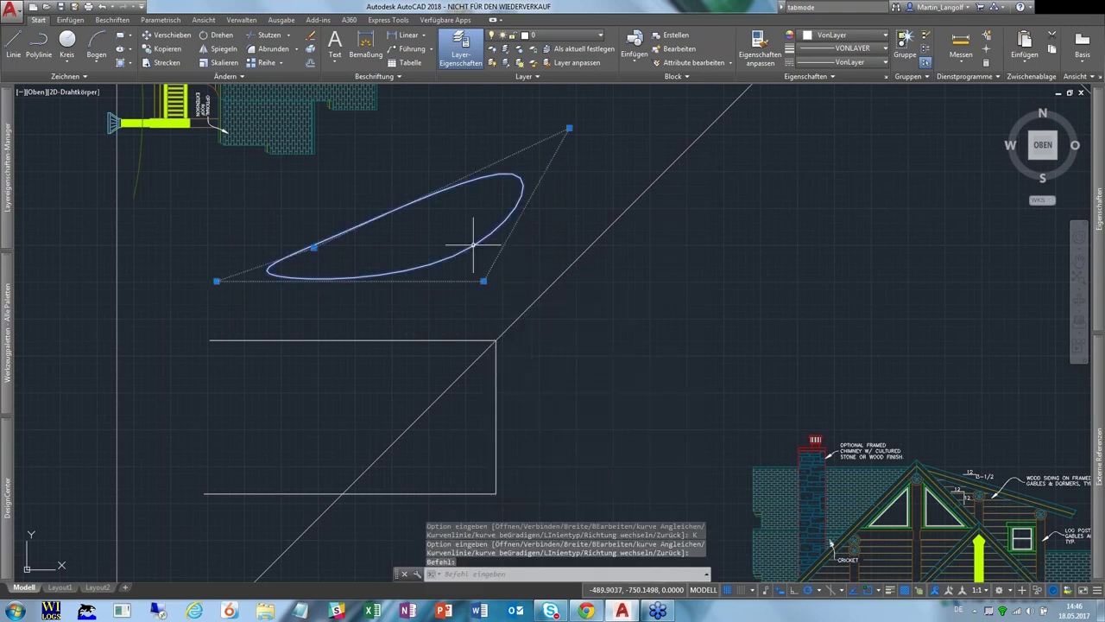
{"action": "left_click", "coordinate": [314, 247]}
{"action": "left_click", "coordinate": [303, 189]}
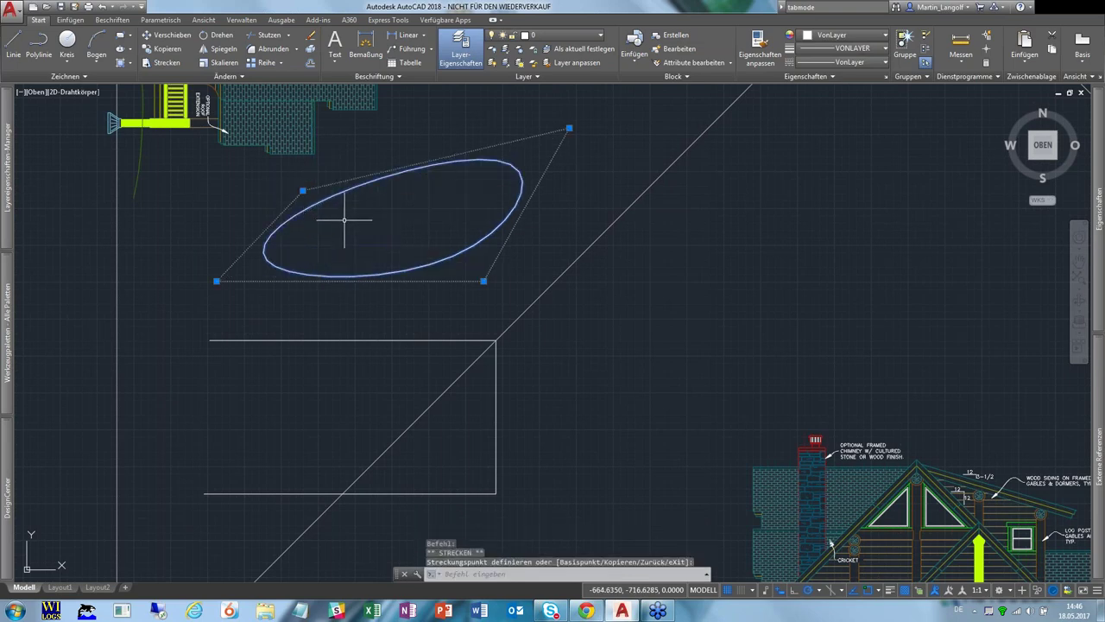
{"action": "middle_click_drag", "start_coordinate": [344, 220], "coordinate": [340, 326]}
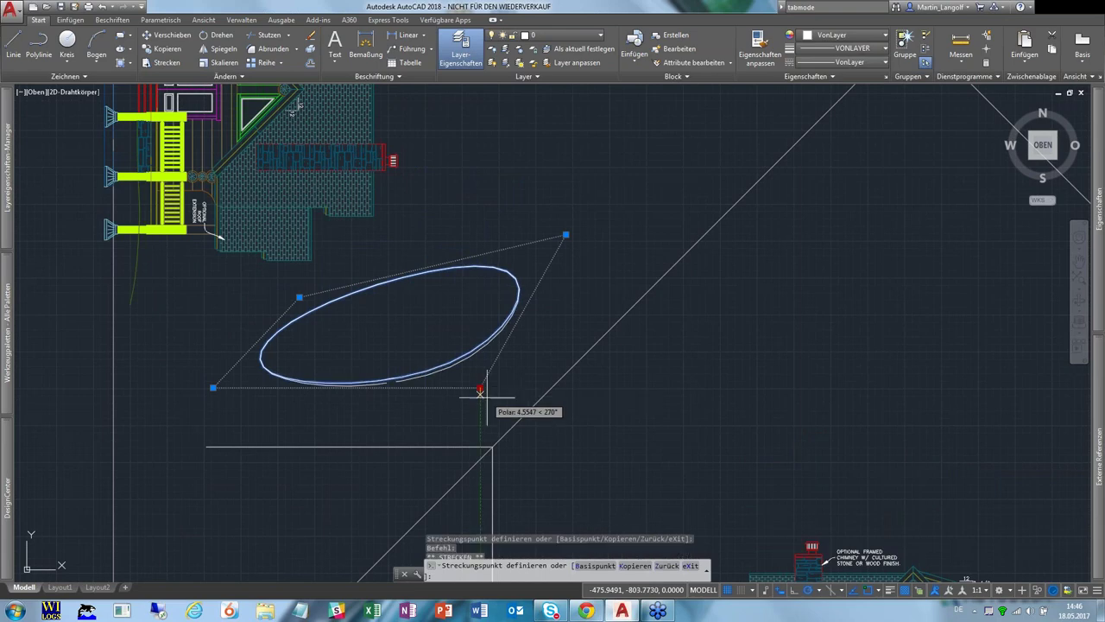
{"action": "left_click", "coordinate": [494, 415]}
{"action": "middle_click_drag", "start_coordinate": [633, 462], "coordinate": [553, 366]}
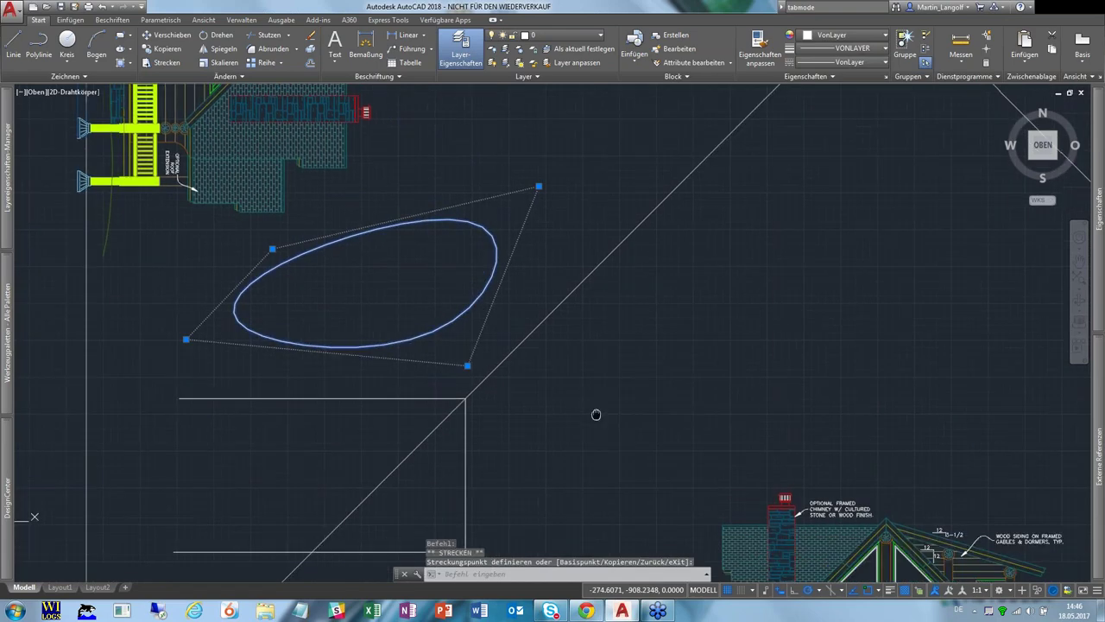
{"action": "middle_click_drag", "start_coordinate": [688, 336], "coordinate": [643, 286]}
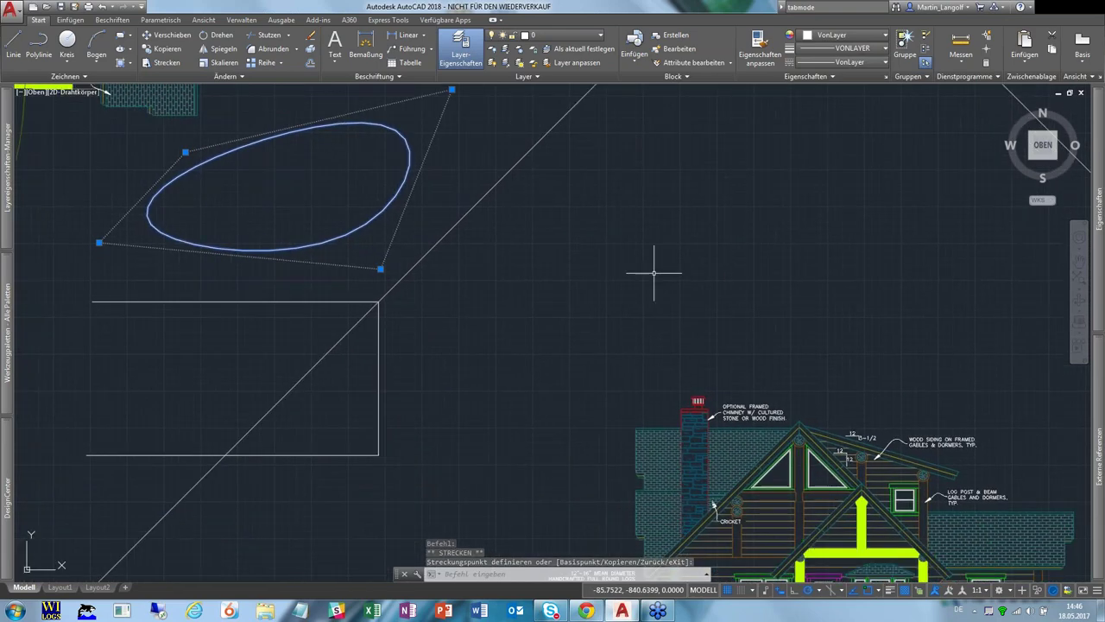
{"action": "middle_click_drag", "start_coordinate": [552, 301], "coordinate": [639, 231]}
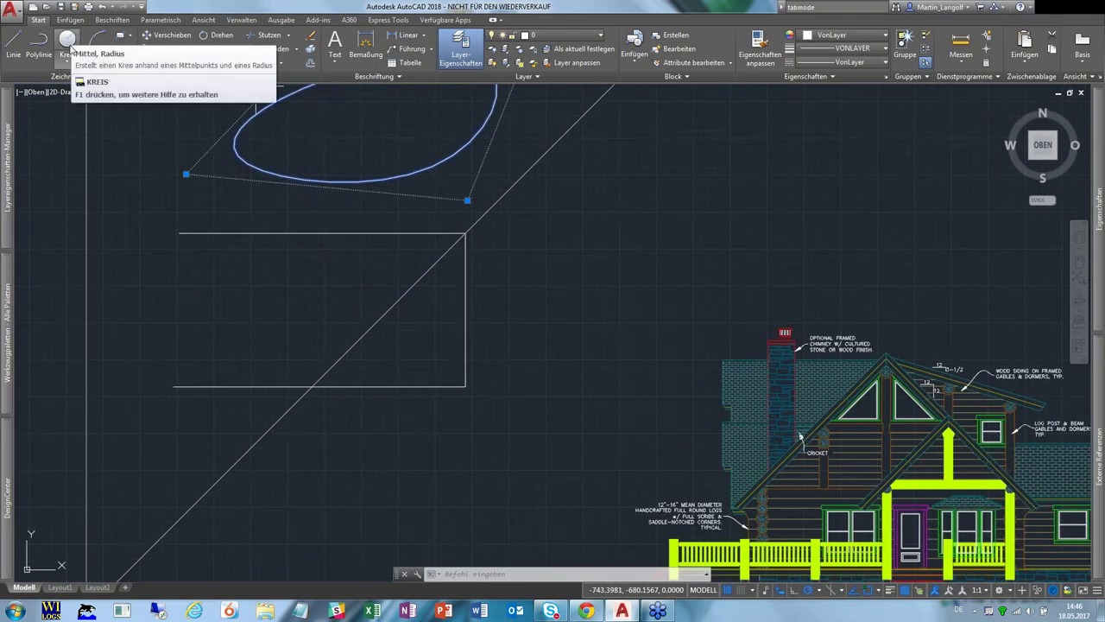
{"action": "mouse_move", "coordinate": [67, 45]}
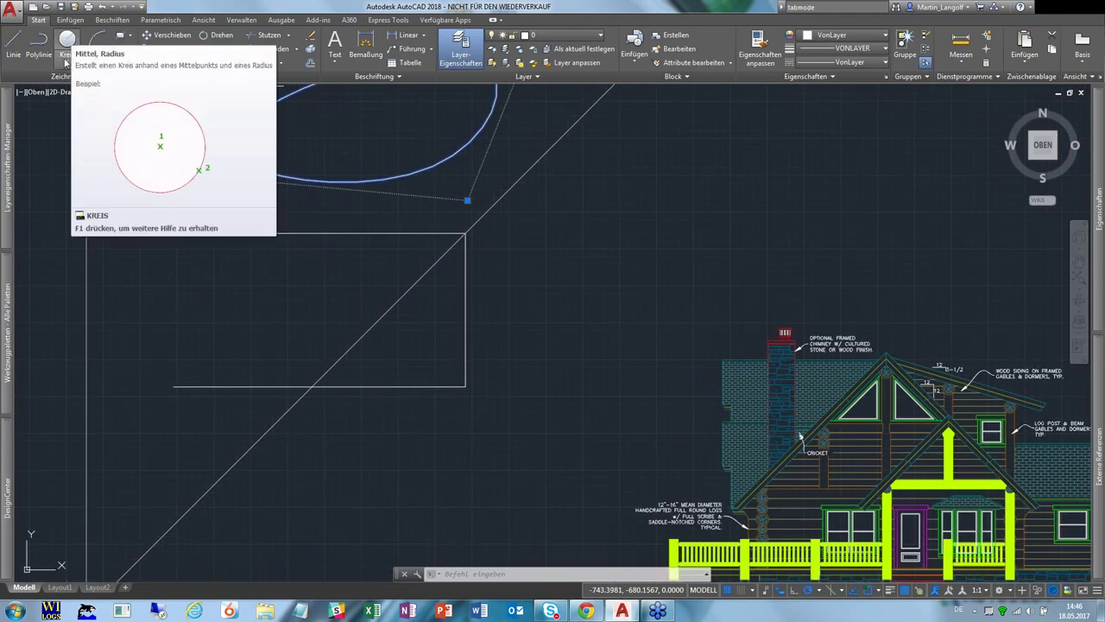
- Draw a centre-radius circle of radius 100 at the top line's left endpoint
{"action": "left_click", "coordinate": [66, 62]}
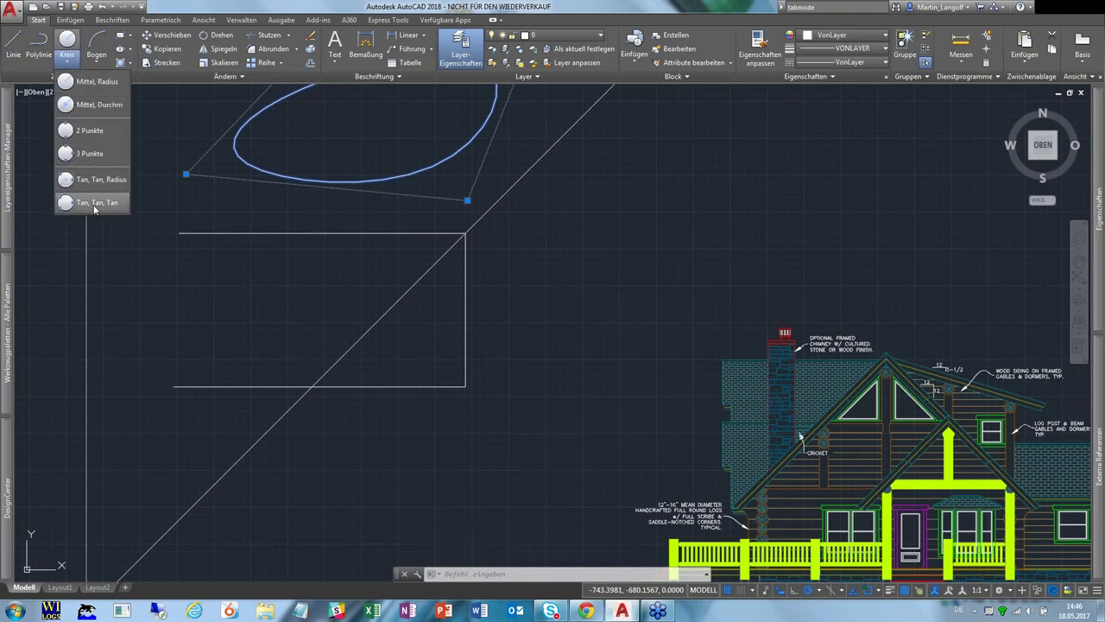
{"action": "left_click", "coordinate": [94, 83]}
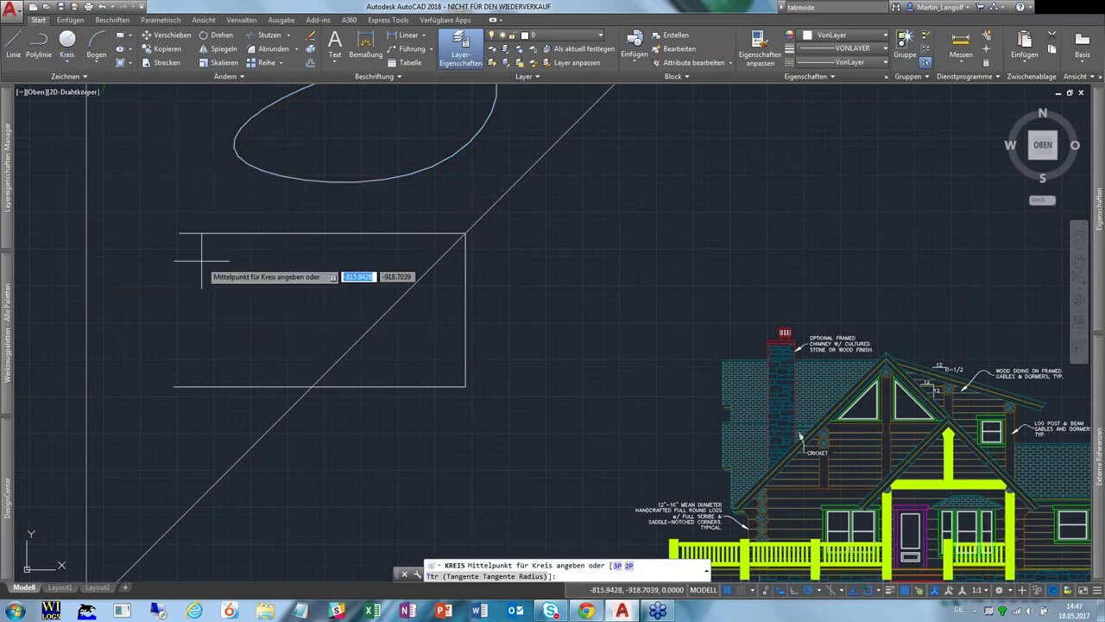
{"action": "left_click", "coordinate": [179, 232]}
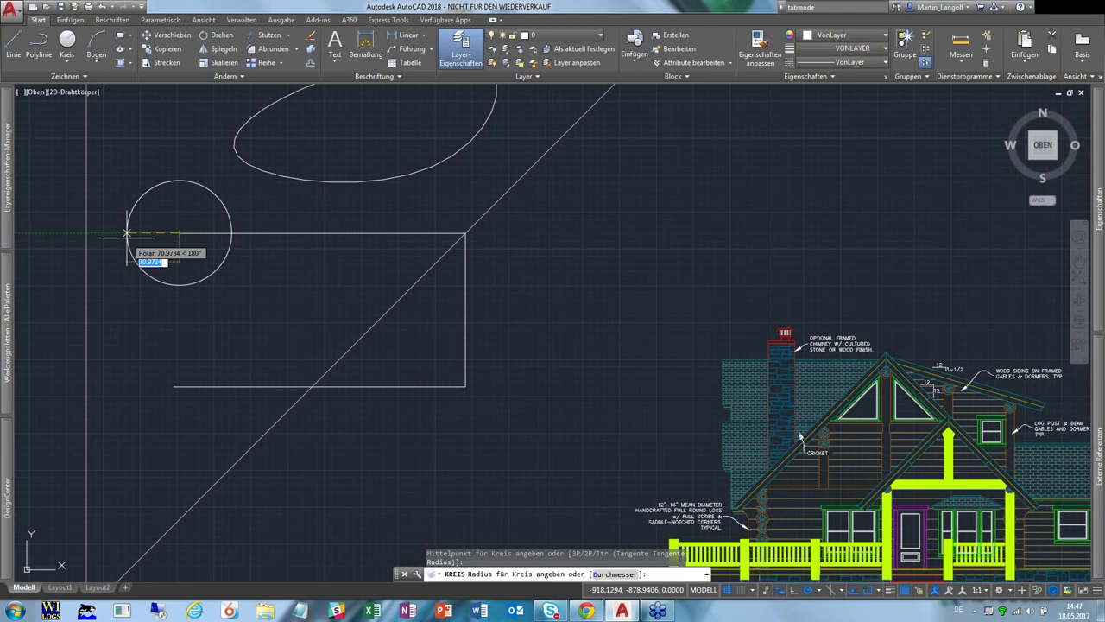
{"action": "type", "text": "100"}
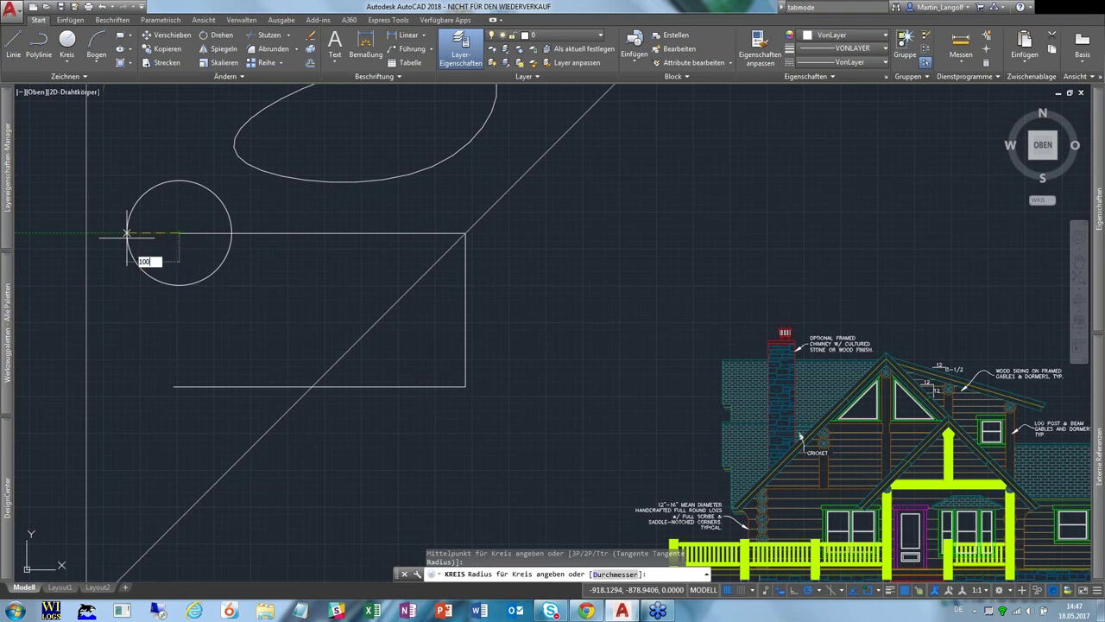
{"action": "key", "text": "Return"}
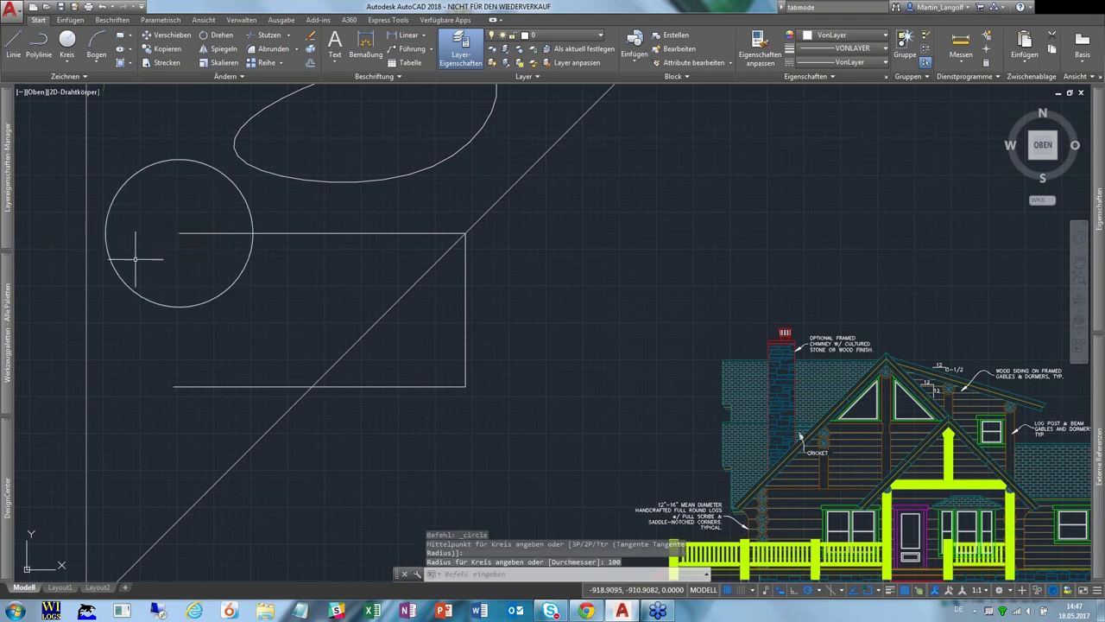
{"action": "left_click", "coordinate": [68, 64]}
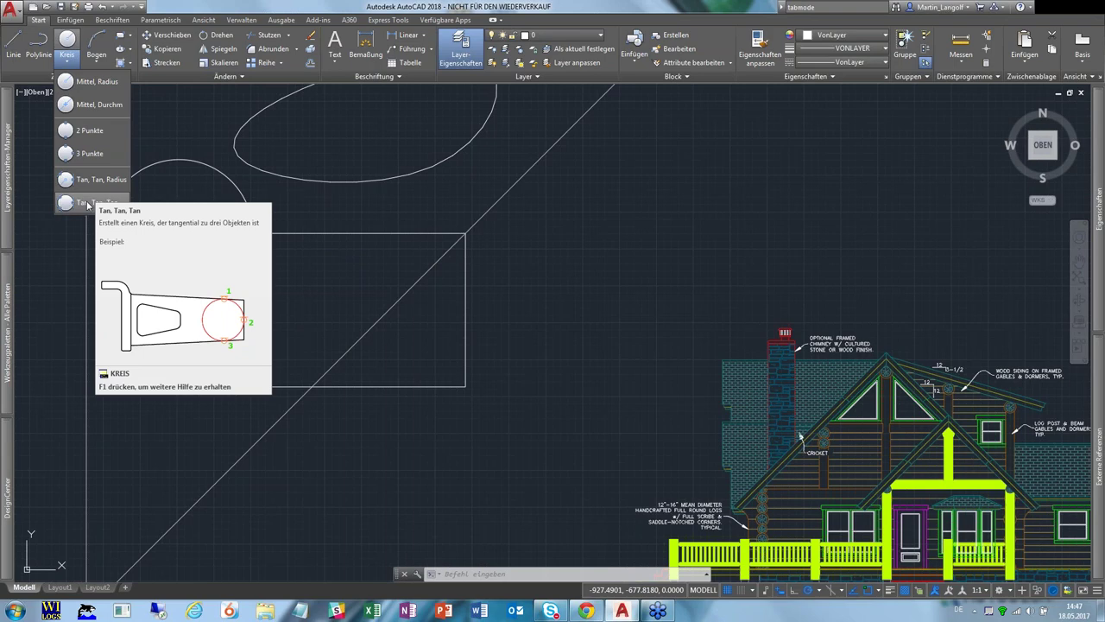
- Draw a Tan, Tan, Tan circle touching the open box's top line, right edge and bottom line
{"action": "left_click", "coordinate": [88, 204]}
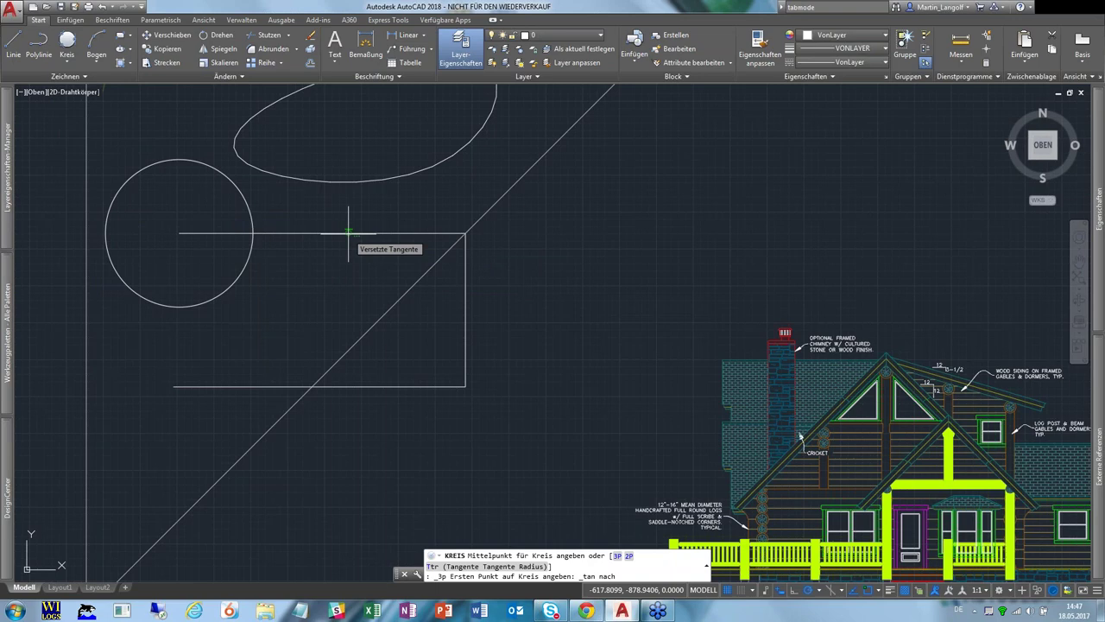
{"action": "left_click", "coordinate": [348, 233]}
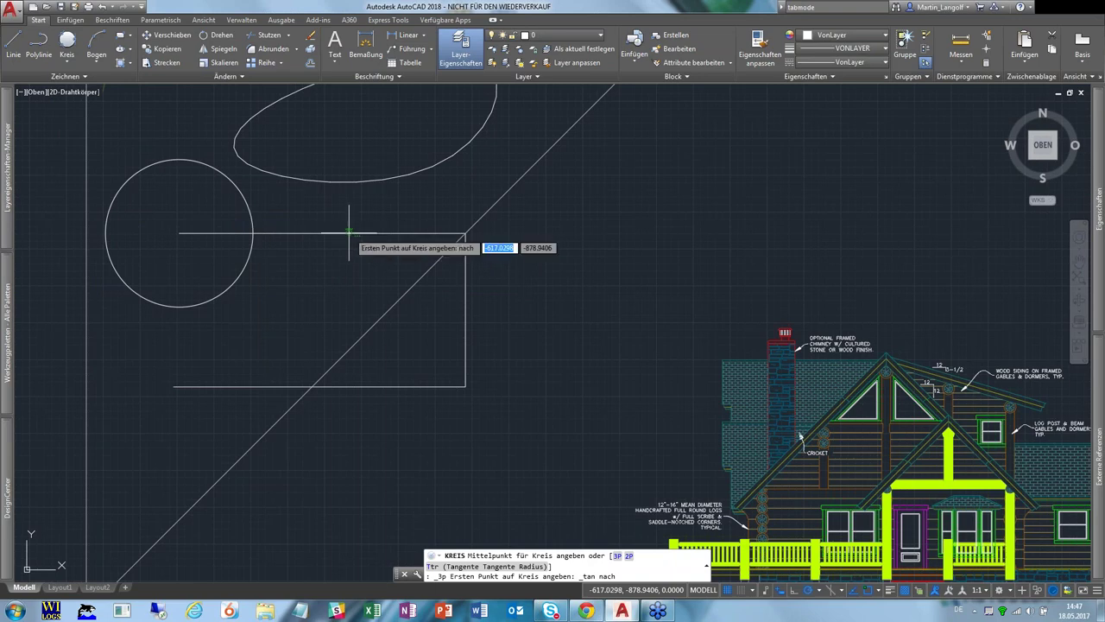
{"action": "left_click", "coordinate": [465, 312]}
{"action": "left_click", "coordinate": [366, 389]}
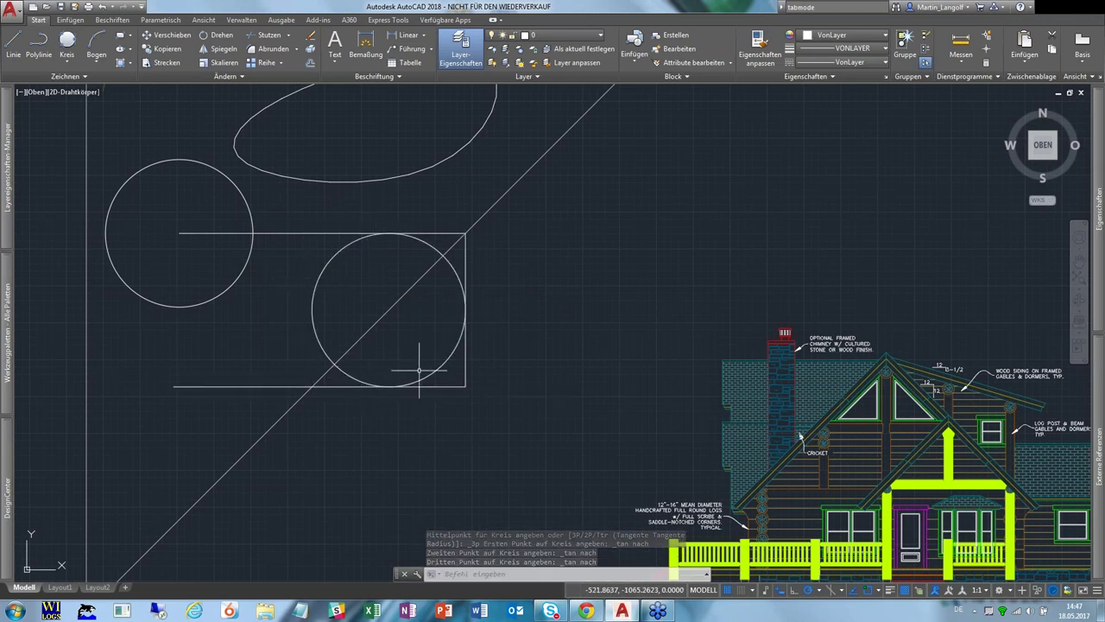
{"action": "middle_click_drag", "start_coordinate": [410, 351], "coordinate": [374, 348]}
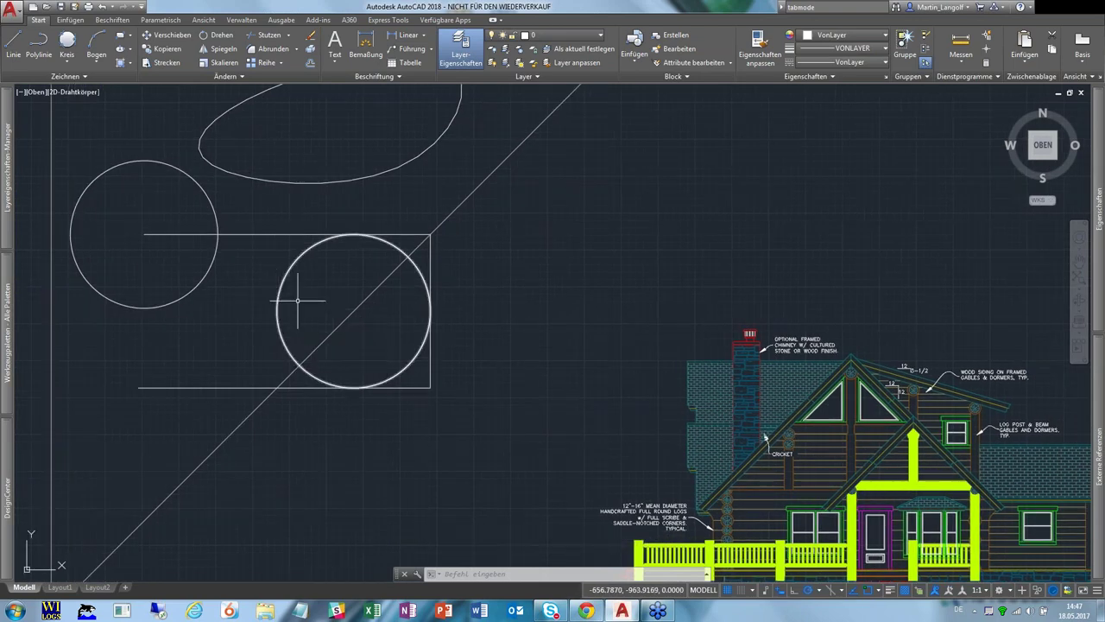
{"action": "middle_click_drag", "start_coordinate": [519, 308], "coordinate": [457, 261]}
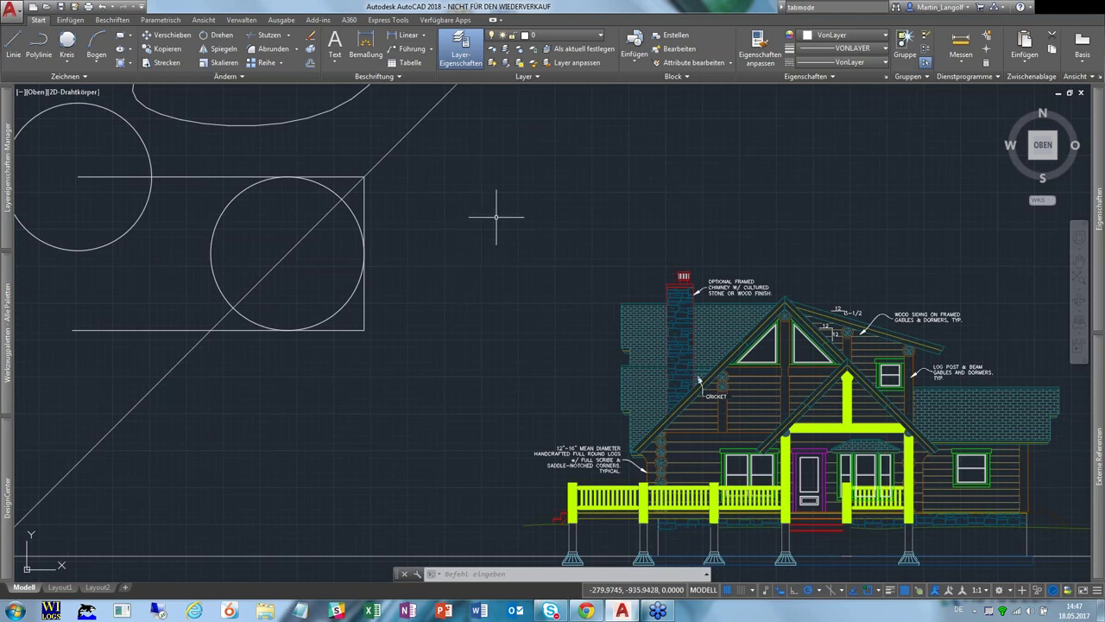
{"action": "middle_click_drag", "start_coordinate": [456, 215], "coordinate": [524, 264]}
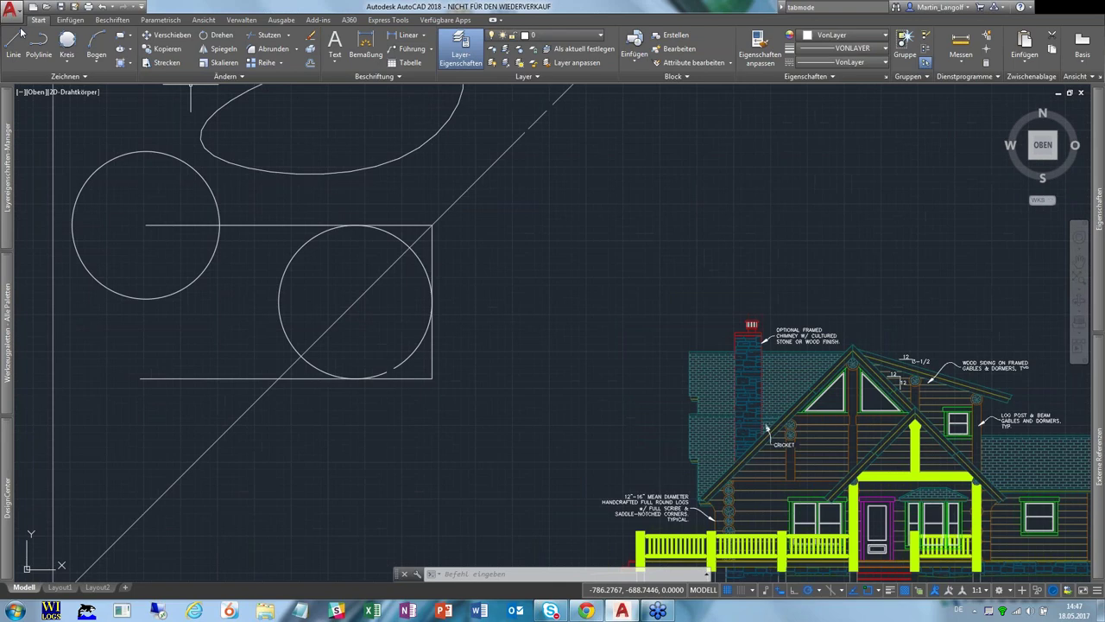
{"action": "left_click", "coordinate": [122, 39]}
- Draw a square rectangle from two opposite corners left of the log-house elevation
{"action": "mouse_move", "coordinate": [850, 275]}
{"action": "middle_mouse_down"}
{"action": "mouse_move", "coordinate": [561, 250]}
{"action": "mouse_move", "coordinate": [466, 82]}
{"action": "middle_mouse_up"}
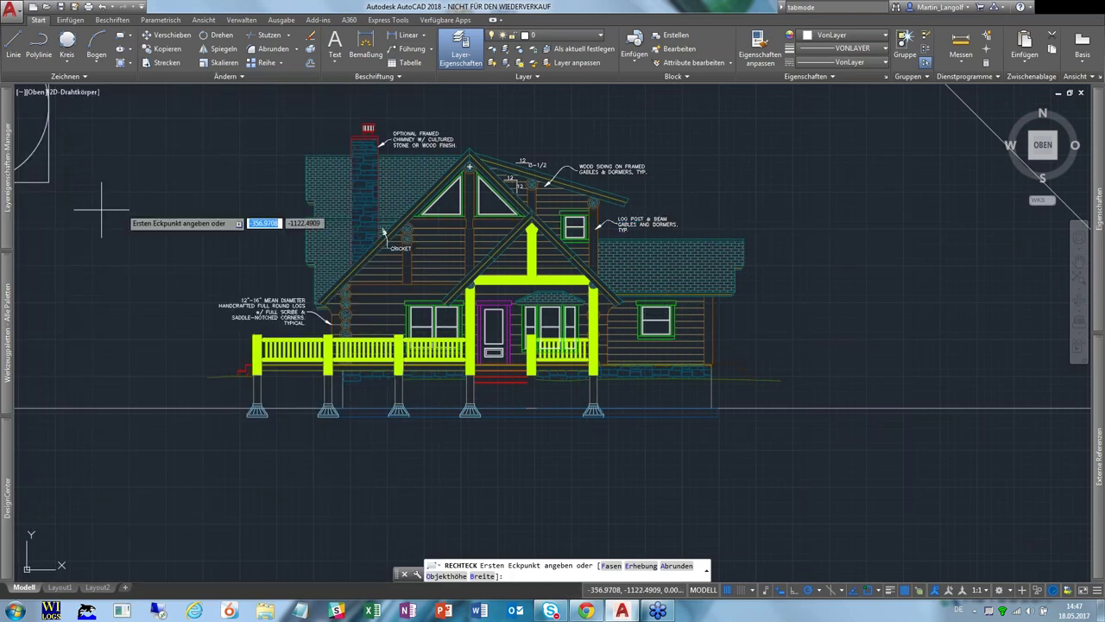
{"action": "middle_click_drag", "start_coordinate": [74, 220], "coordinate": [258, 245]}
{"action": "left_click", "coordinate": [281, 179]}
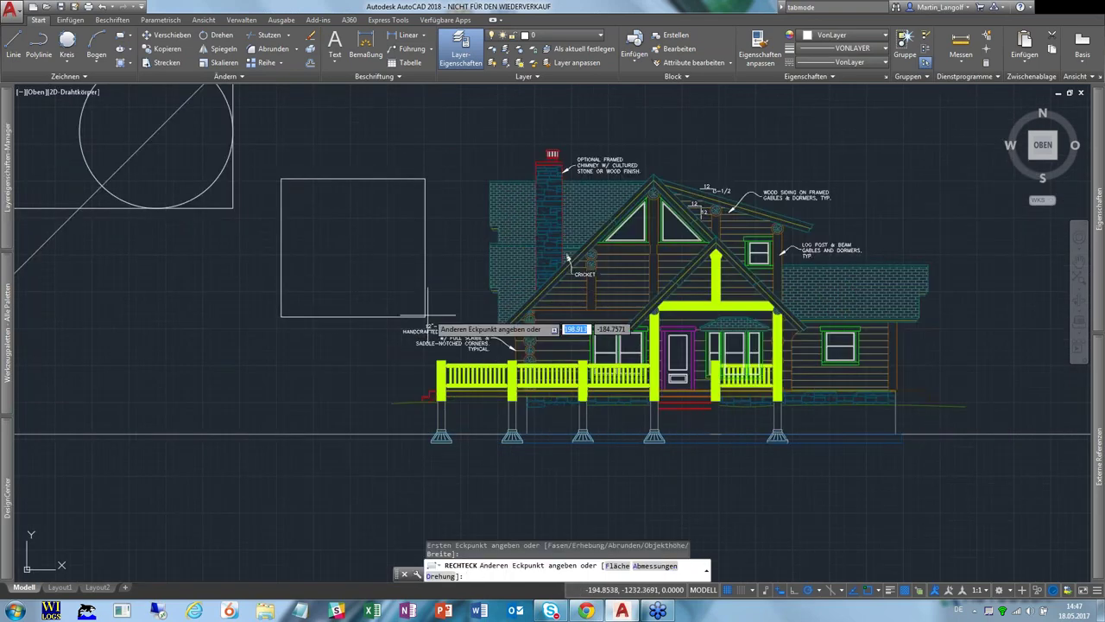
{"action": "left_click", "coordinate": [430, 303]}
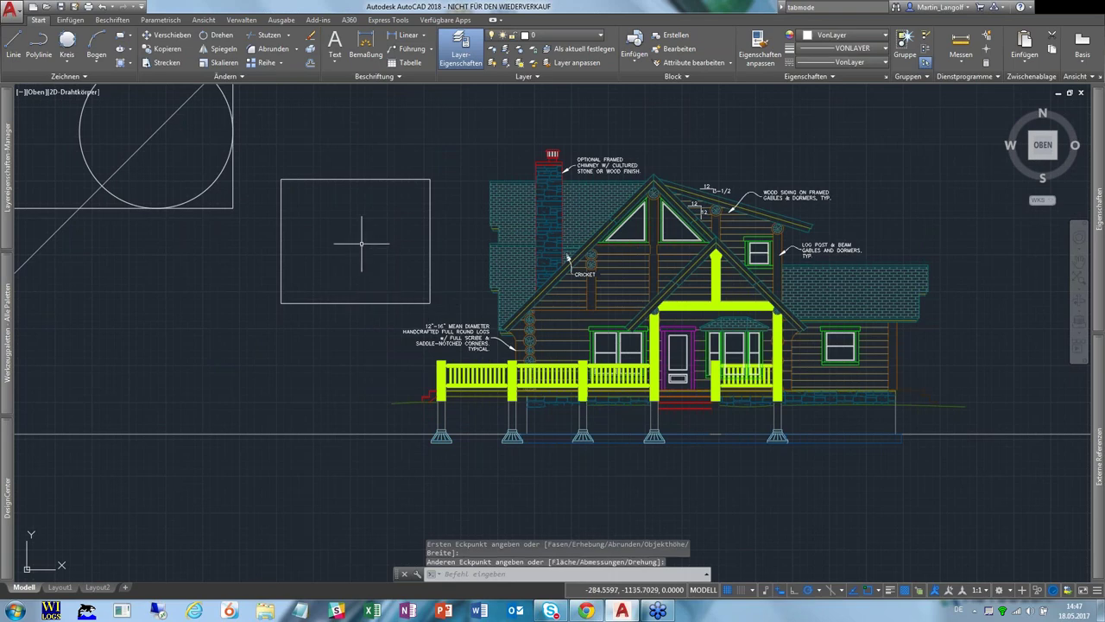
{"action": "middle_click_drag", "start_coordinate": [231, 146], "coordinate": [277, 205]}
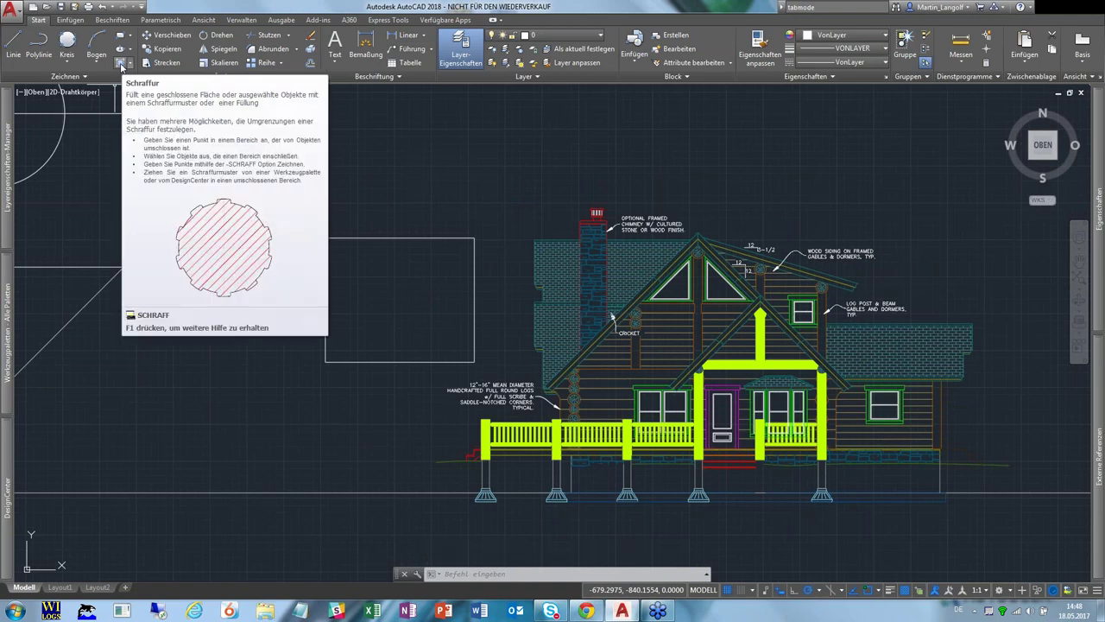
- Fill the new square rectangle with the SOLID hatch pattern
{"action": "left_click", "coordinate": [121, 64]}
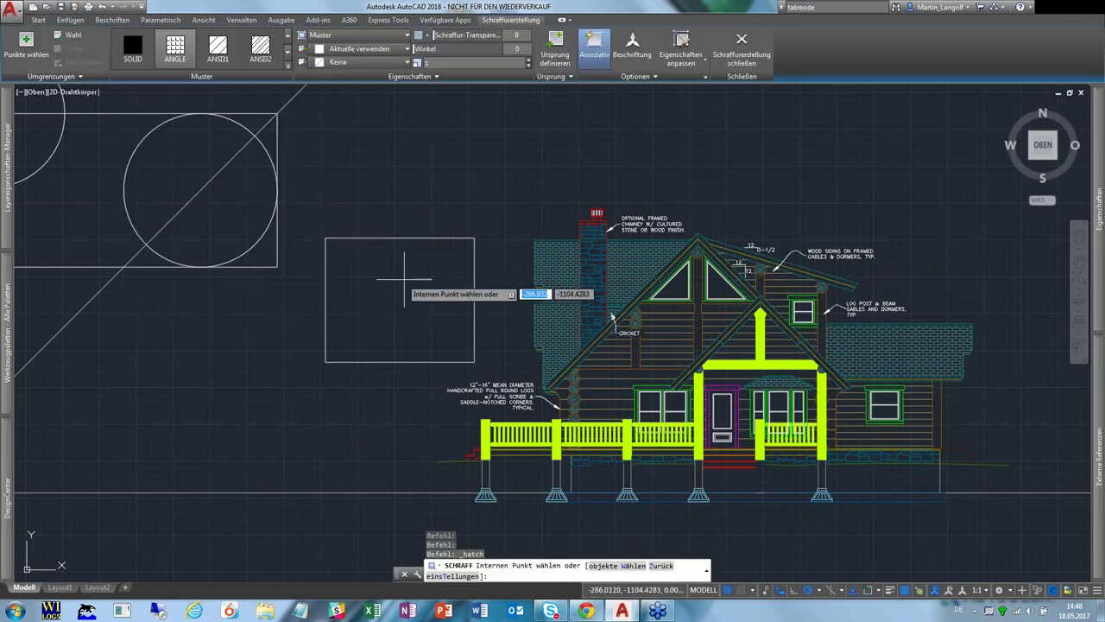
{"action": "left_click", "coordinate": [132, 47]}
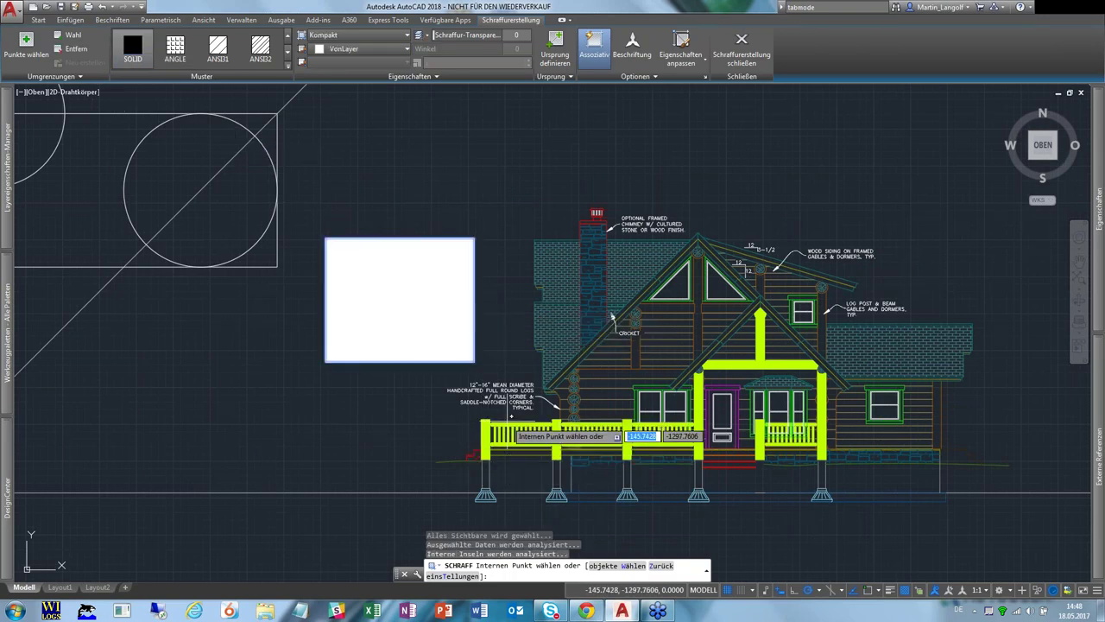
{"action": "middle_click_drag", "start_coordinate": [413, 415], "coordinate": [356, 362]}
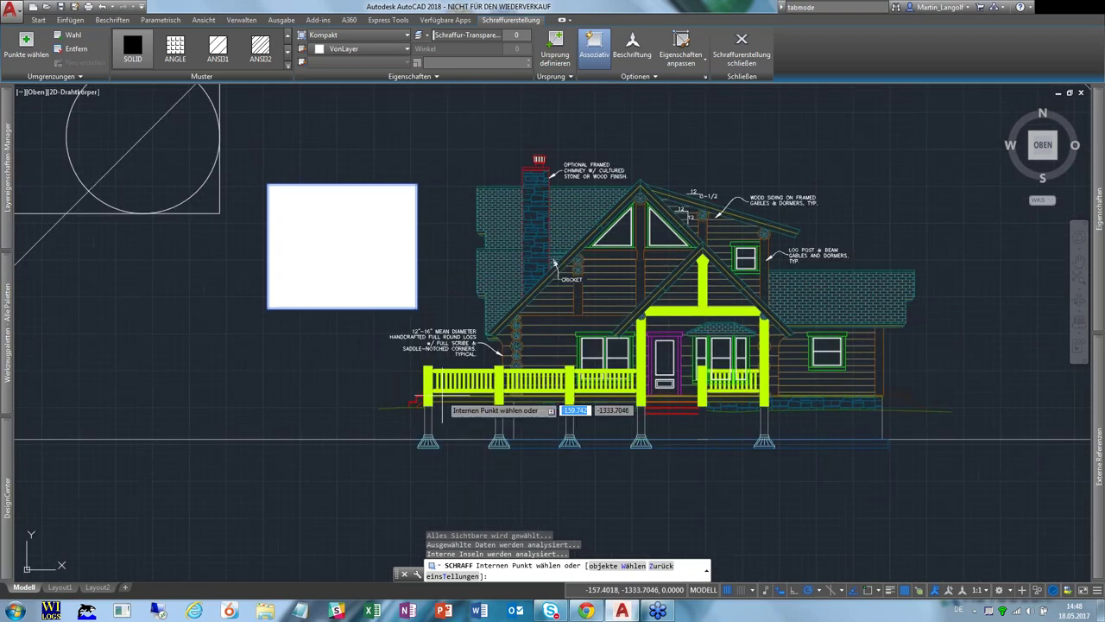
{"action": "scroll", "coordinate": [457, 390], "scroll_direction": "up", "scroll_amount": 4}
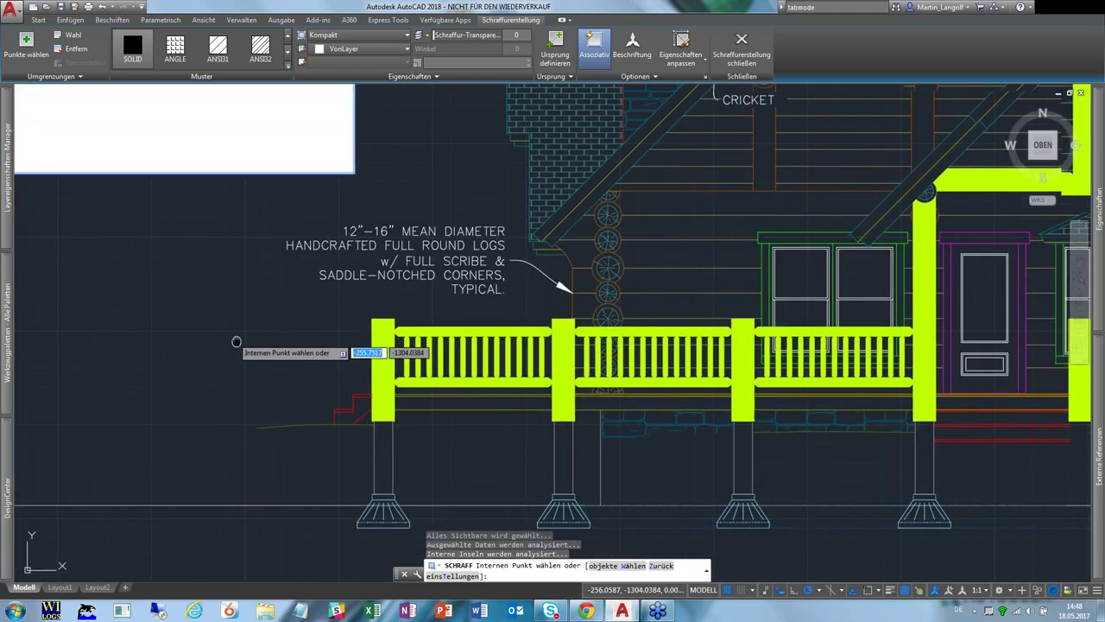
{"action": "middle_click_drag", "start_coordinate": [236, 341], "coordinate": [307, 380]}
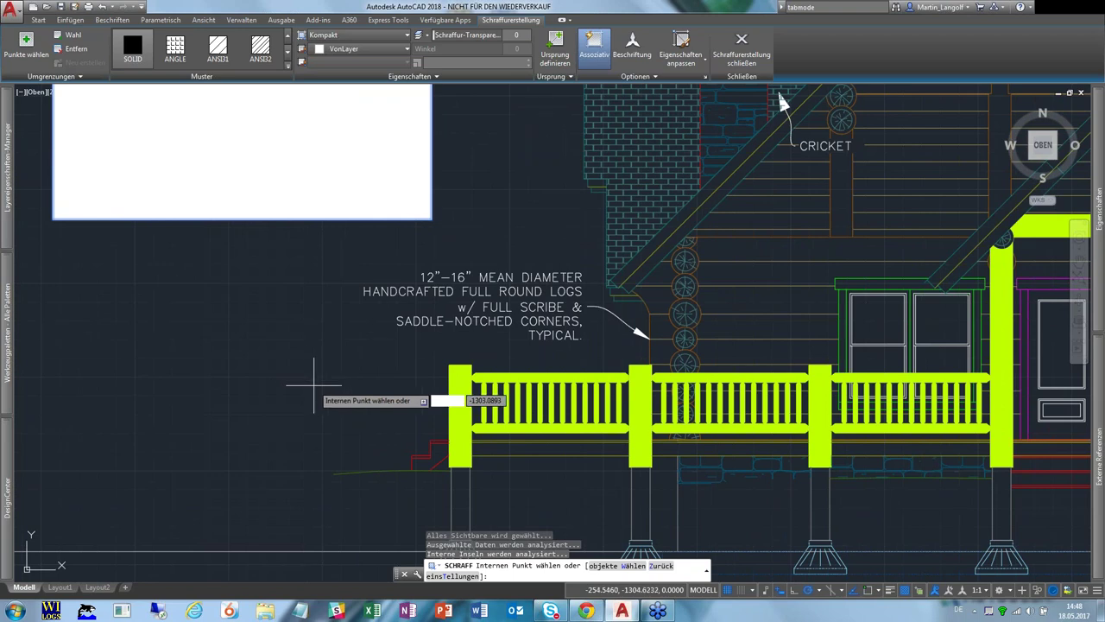
{"action": "scroll", "coordinate": [313, 384], "scroll_direction": "down", "scroll_amount": 2}
{"action": "middle_click_drag", "start_coordinate": [308, 378], "coordinate": [384, 444]}
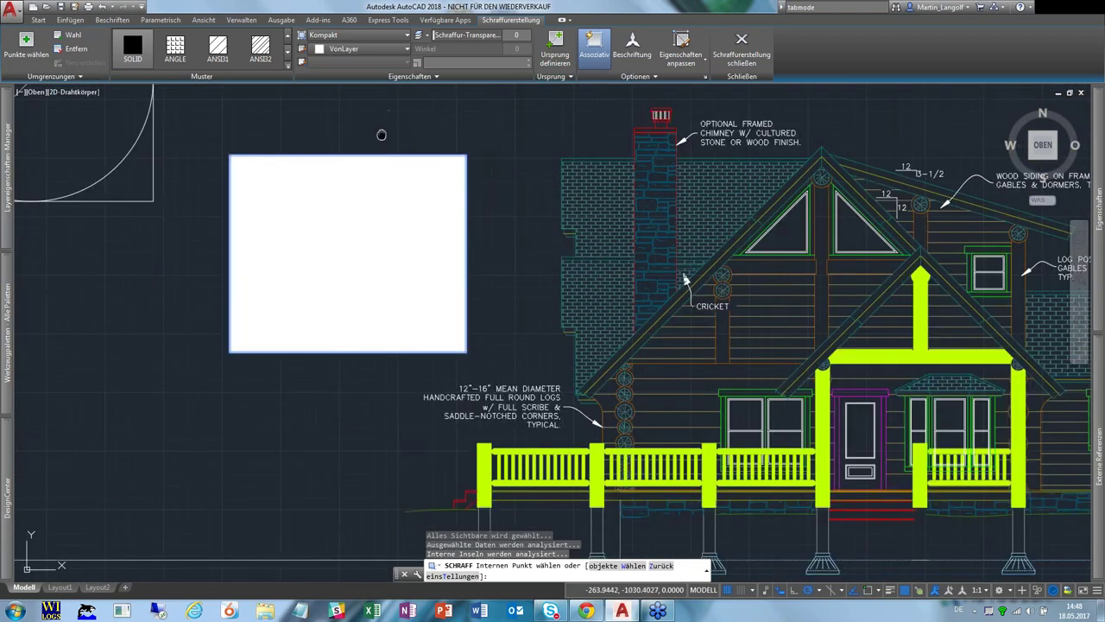
{"action": "middle_click_drag", "start_coordinate": [381, 136], "coordinate": [389, 201]}
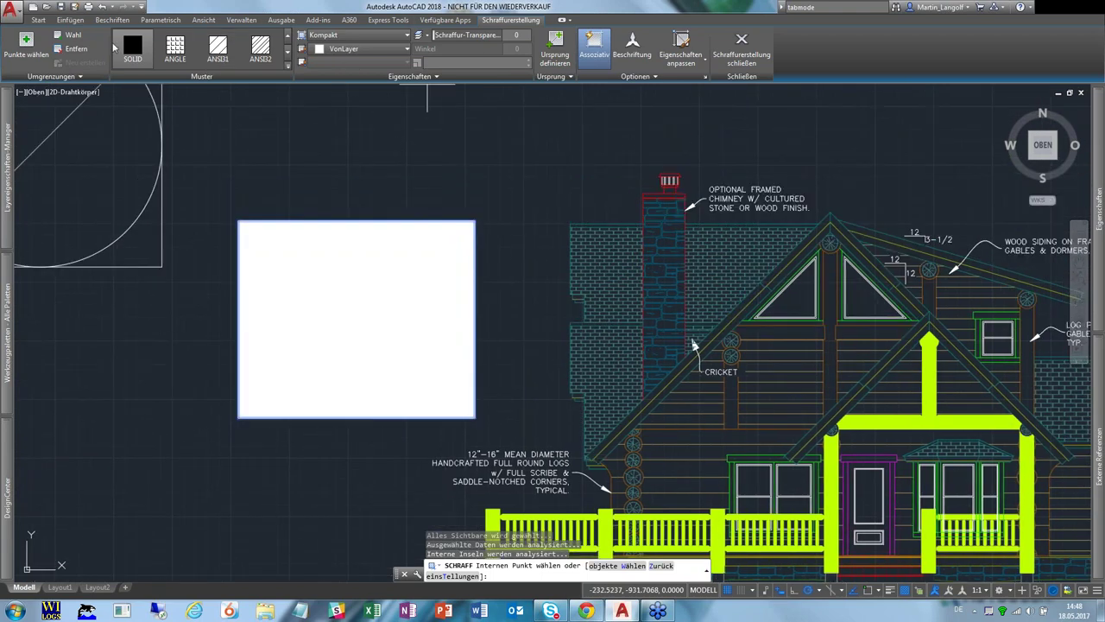
{"action": "left_click", "coordinate": [175, 50]}
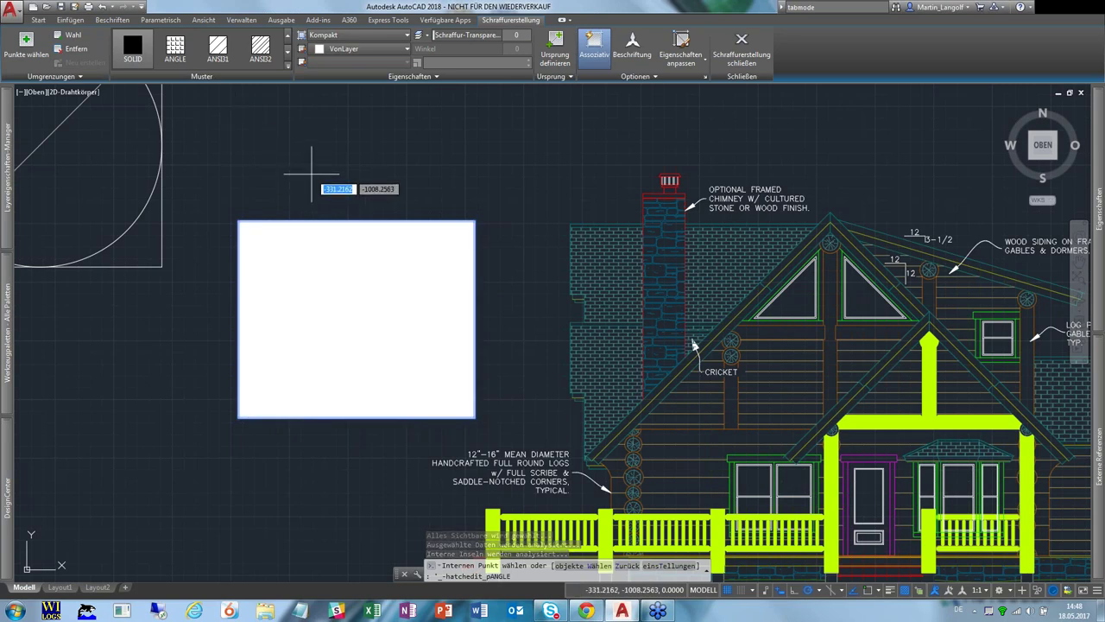
{"action": "left_click", "coordinate": [741, 44]}
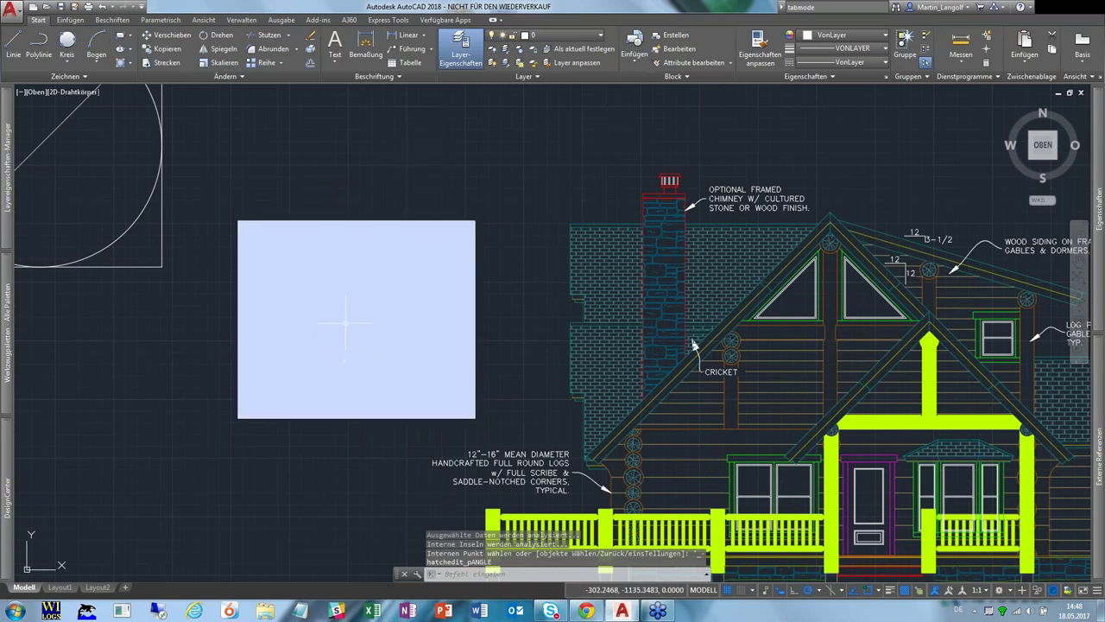
- Change the rectangle's solid hatch to the ANSI37 crosshatch at scale 10
{"action": "left_click", "coordinate": [345, 323]}
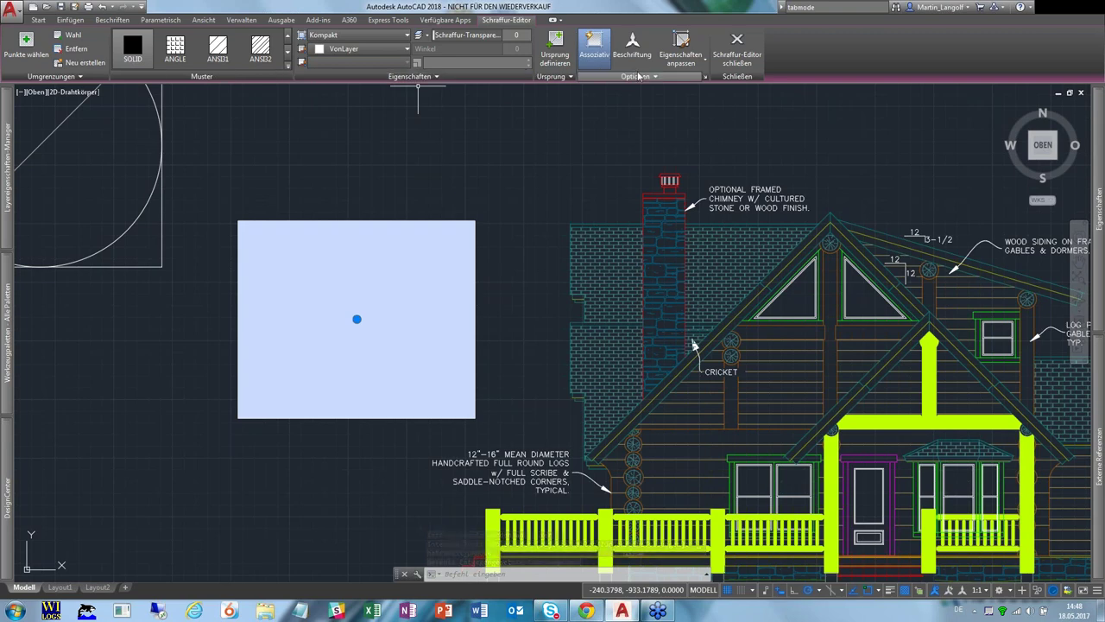
{"action": "left_click", "coordinate": [272, 50]}
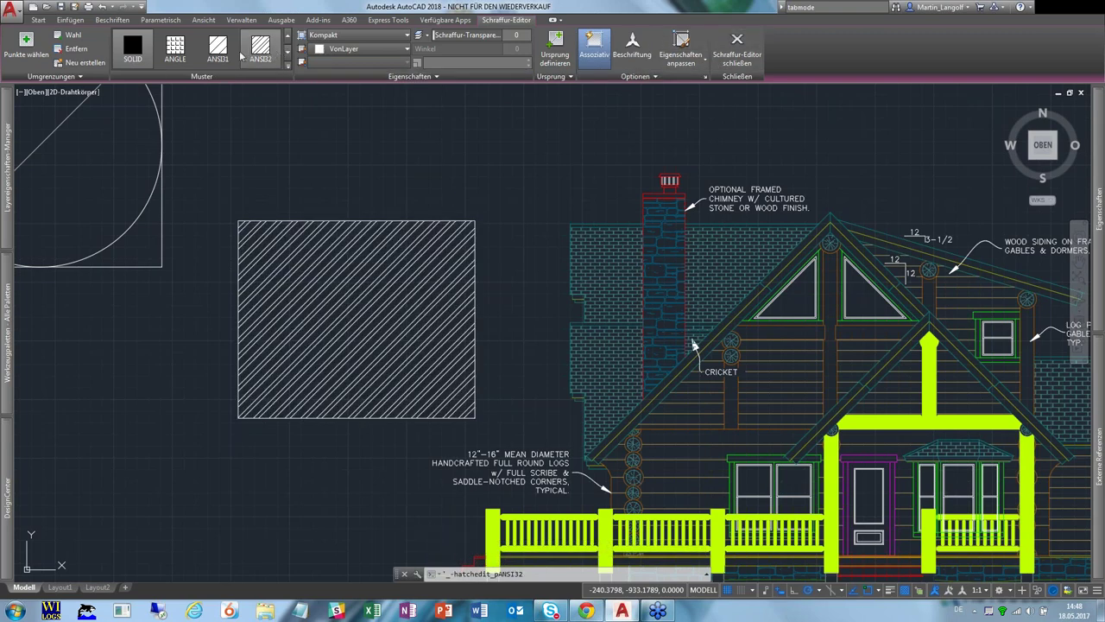
{"action": "left_click", "coordinate": [195, 57]}
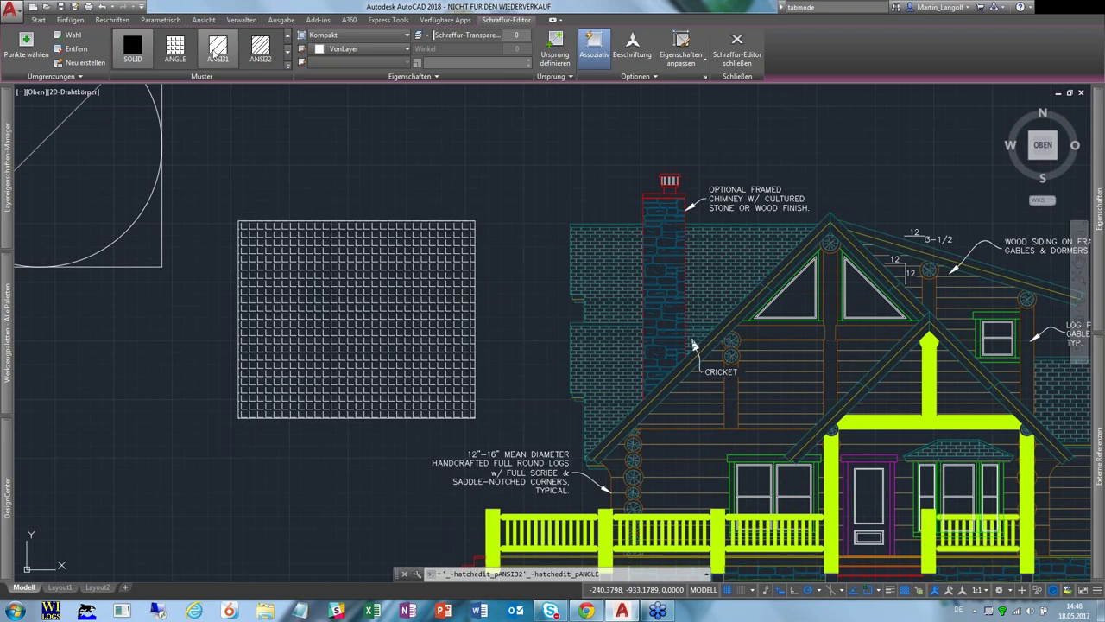
{"action": "left_click", "coordinate": [288, 51]}
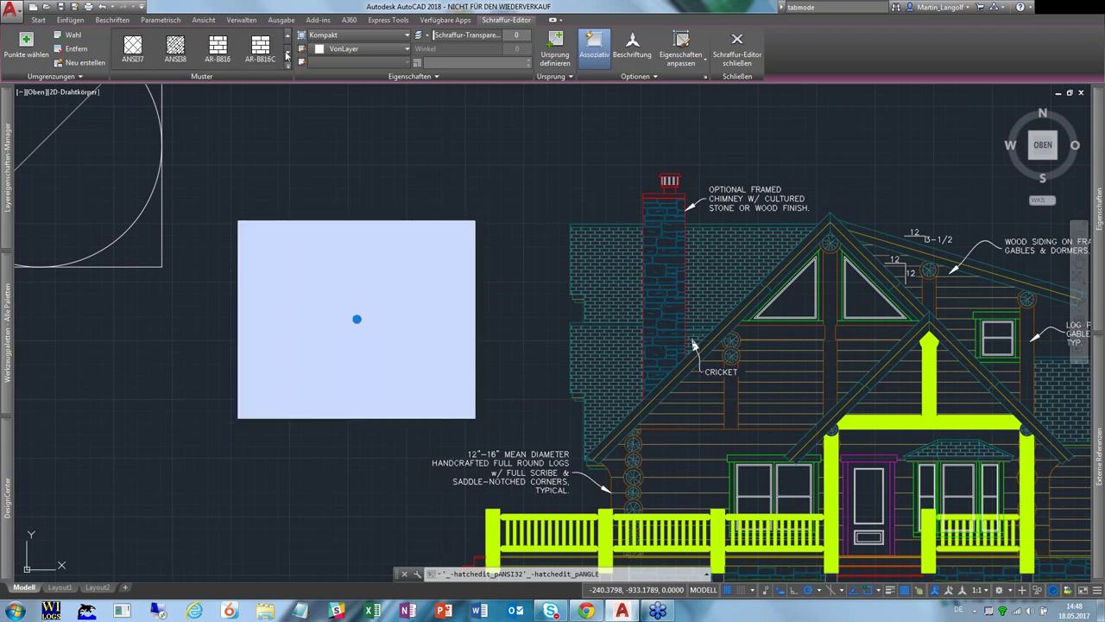
{"action": "left_click", "coordinate": [132, 45]}
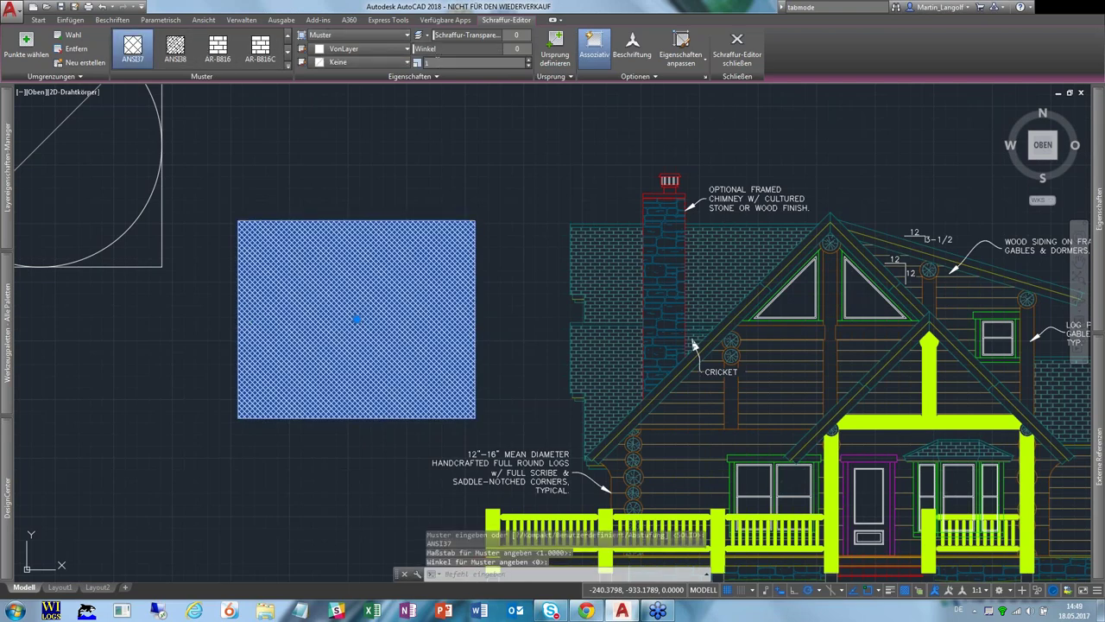
{"action": "type", "text": "0"}
{"action": "key", "text": "Return"}
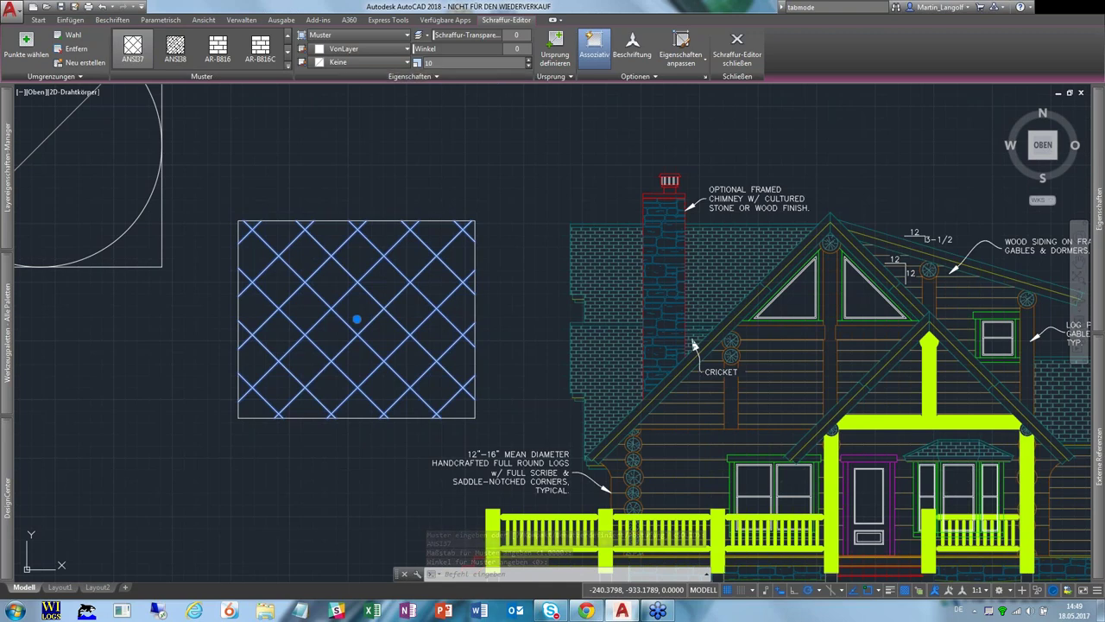
- Set the hatch colour to yellow 248,215,49 with no background fill
{"action": "left_click", "coordinate": [367, 50]}
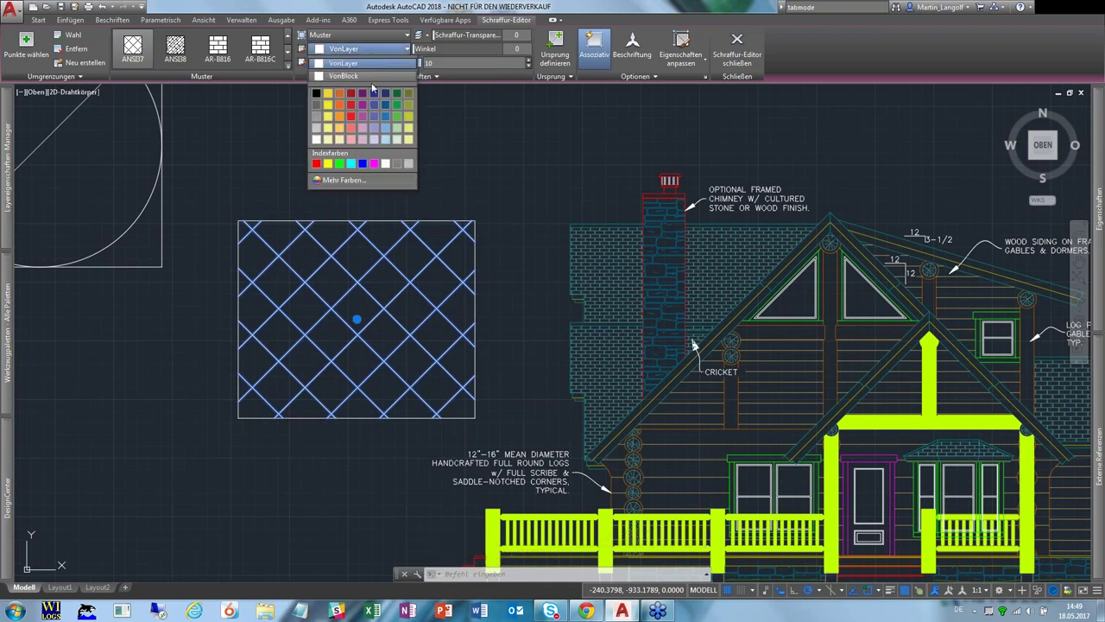
{"action": "left_click", "coordinate": [350, 93]}
{"action": "left_click", "coordinate": [363, 63]}
{"action": "left_click", "coordinate": [345, 76]}
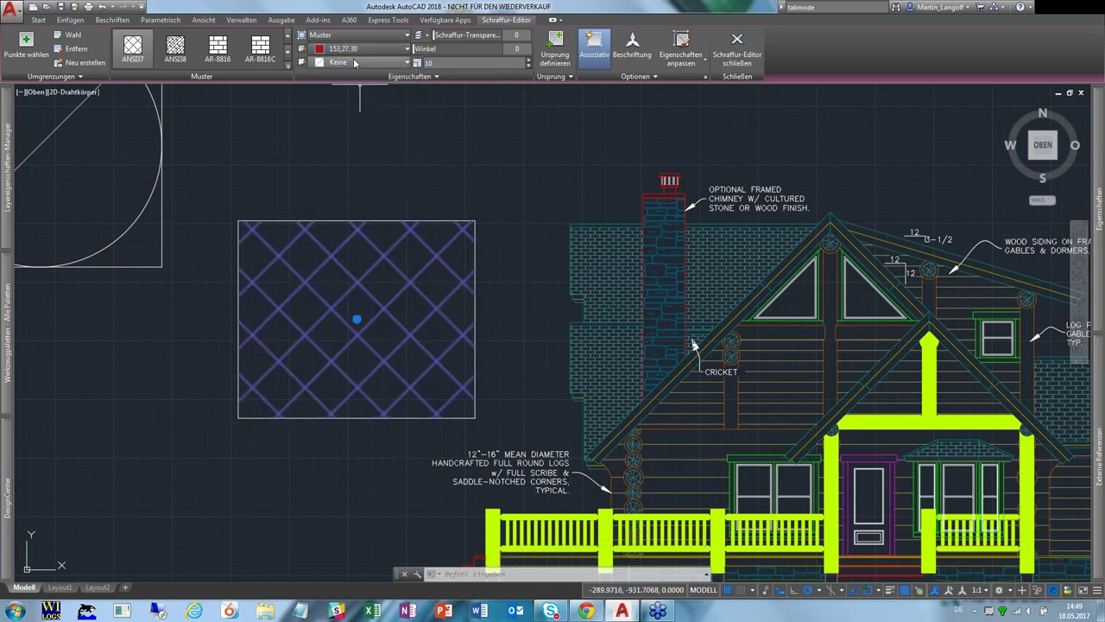
{"action": "left_click", "coordinate": [363, 48]}
{"action": "left_click", "coordinate": [329, 94]}
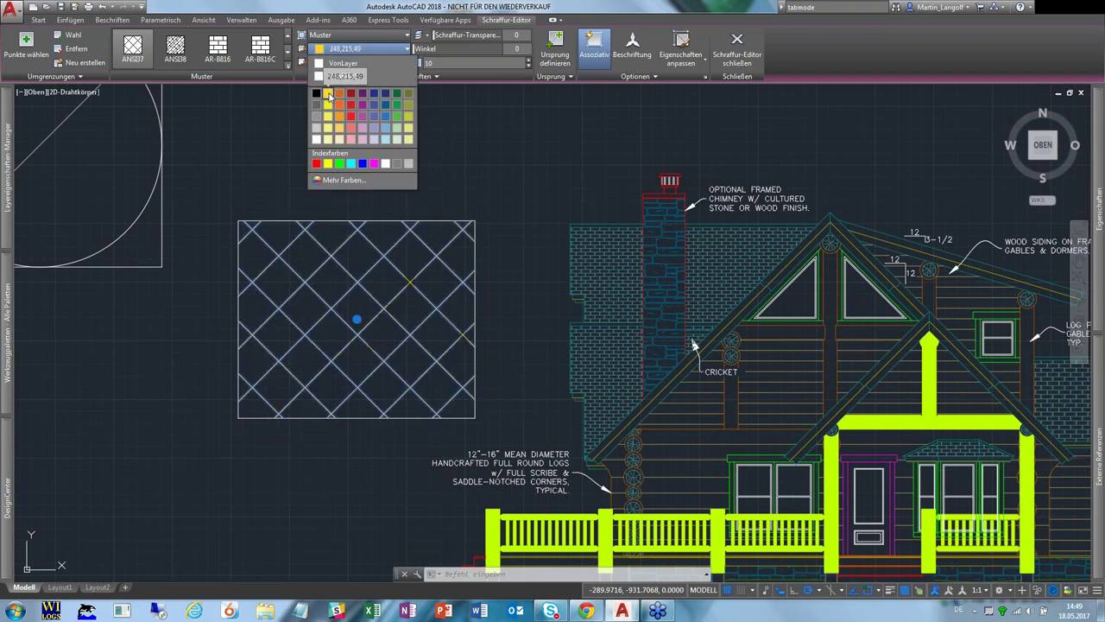
{"action": "left_click", "coordinate": [329, 94]}
{"action": "middle_click_drag", "start_coordinate": [439, 176], "coordinate": [501, 149]}
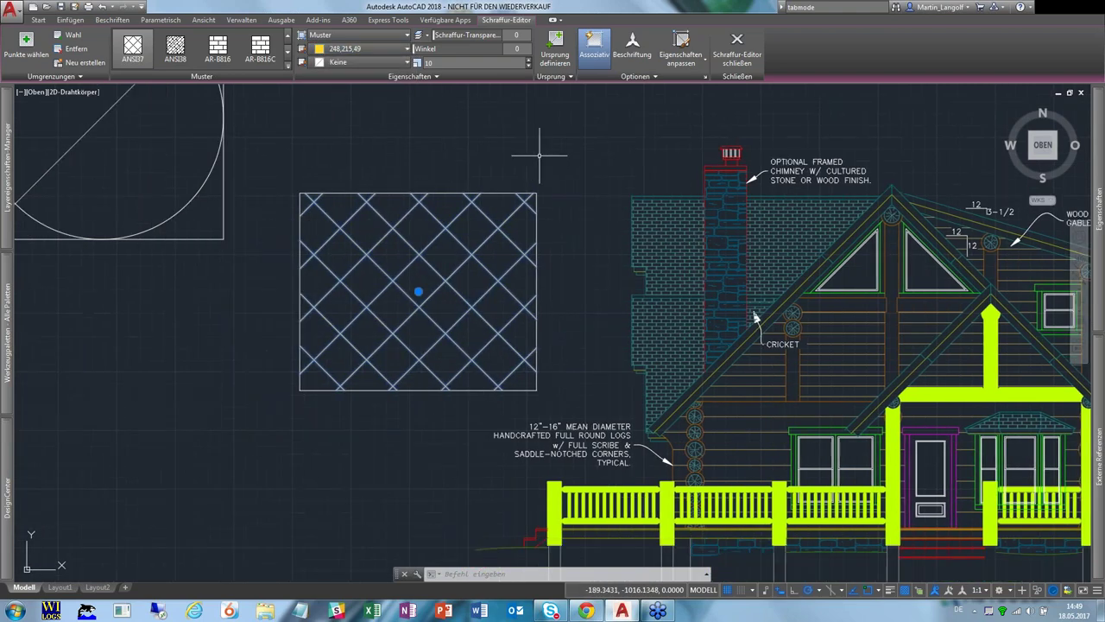
{"action": "middle_click_drag", "start_coordinate": [396, 138], "coordinate": [392, 141]}
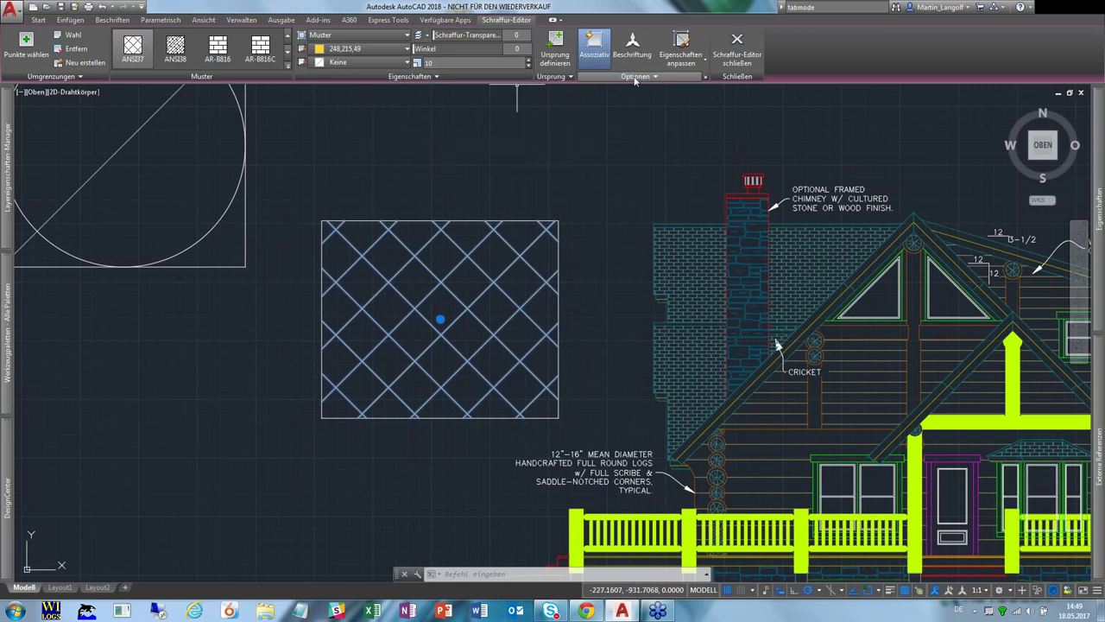
{"action": "left_click", "coordinate": [737, 56]}
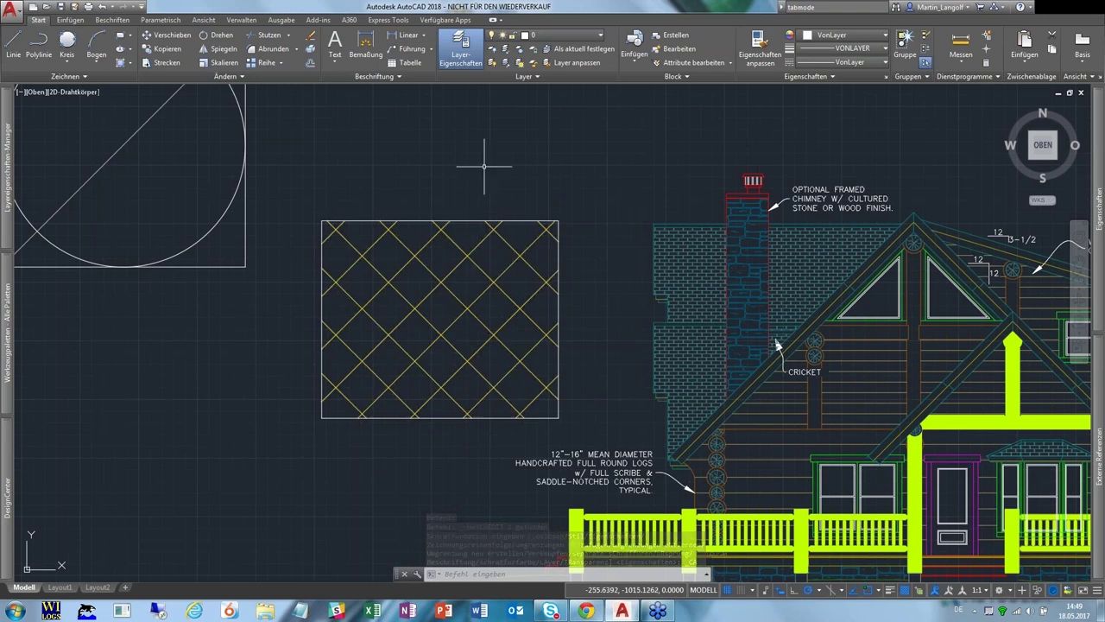
- Start Stutzen (Trim) and select the square's lines and the circle as cutting edges
{"action": "middle_click_drag", "start_coordinate": [436, 168], "coordinate": [466, 197]}
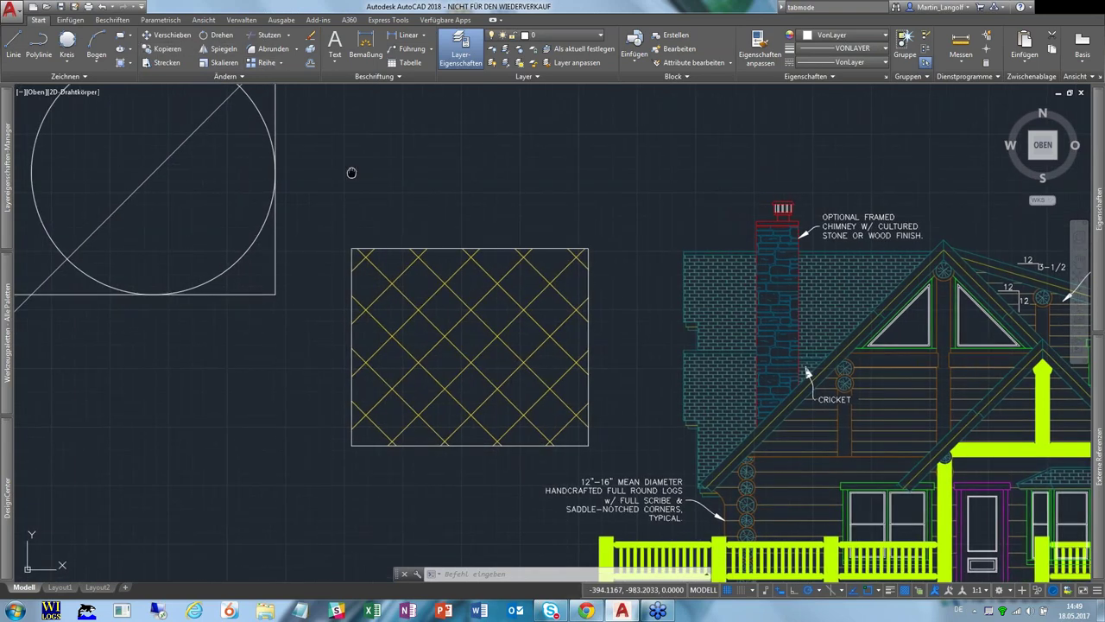
{"action": "middle_click_drag", "start_coordinate": [353, 172], "coordinate": [455, 254]}
{"action": "left_click", "coordinate": [289, 37]}
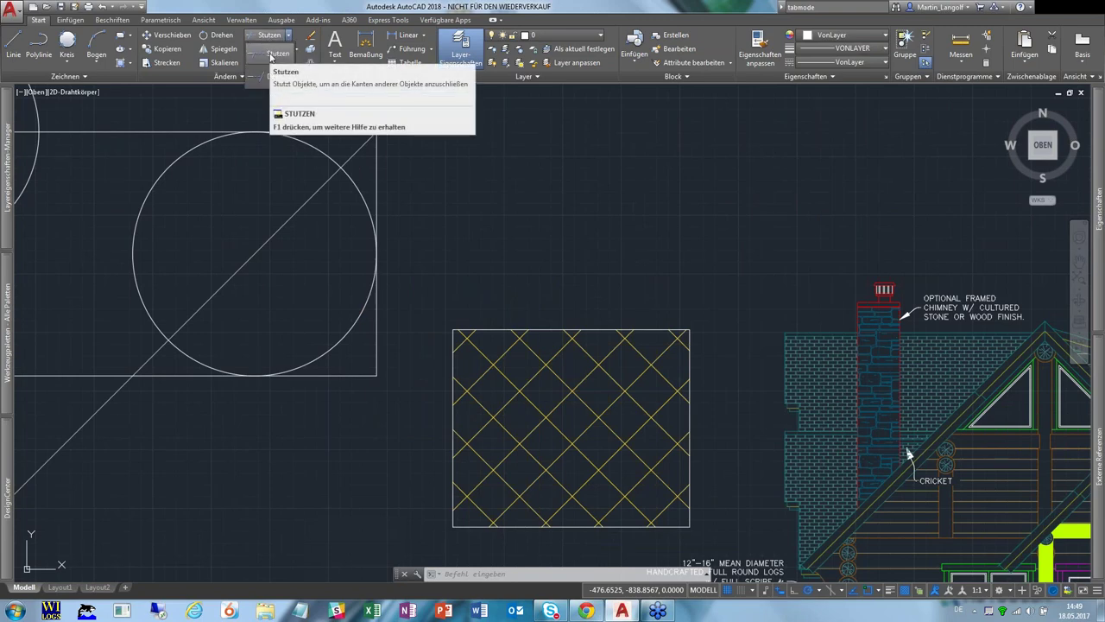
{"action": "left_click", "coordinate": [270, 55]}
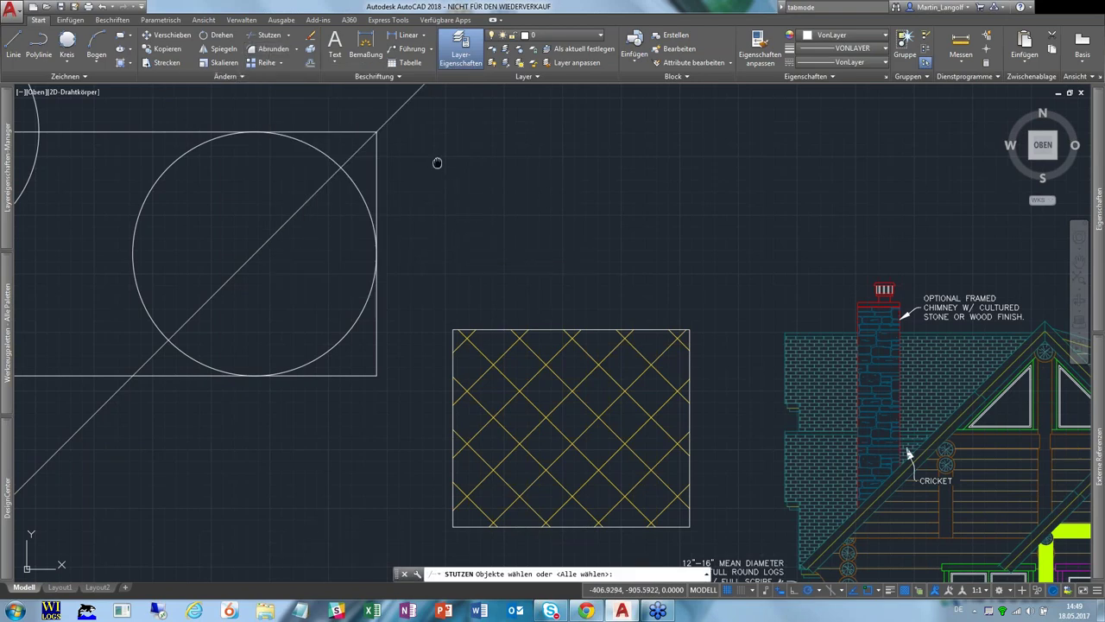
{"action": "middle_click_drag", "start_coordinate": [436, 162], "coordinate": [476, 216]}
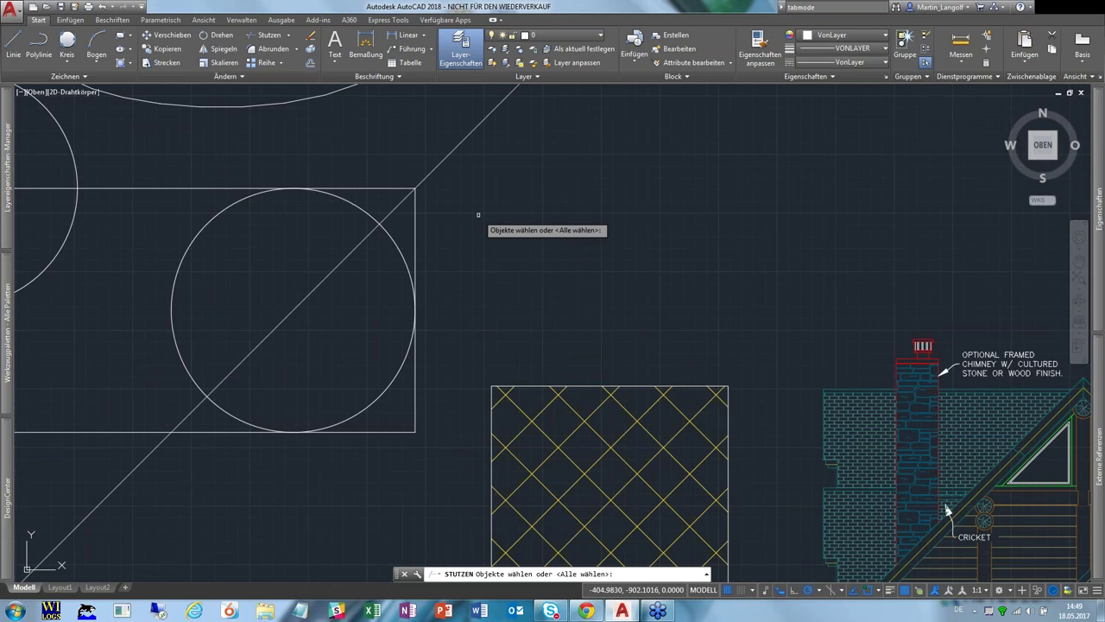
{"action": "middle_click_drag", "start_coordinate": [478, 214], "coordinate": [543, 231]}
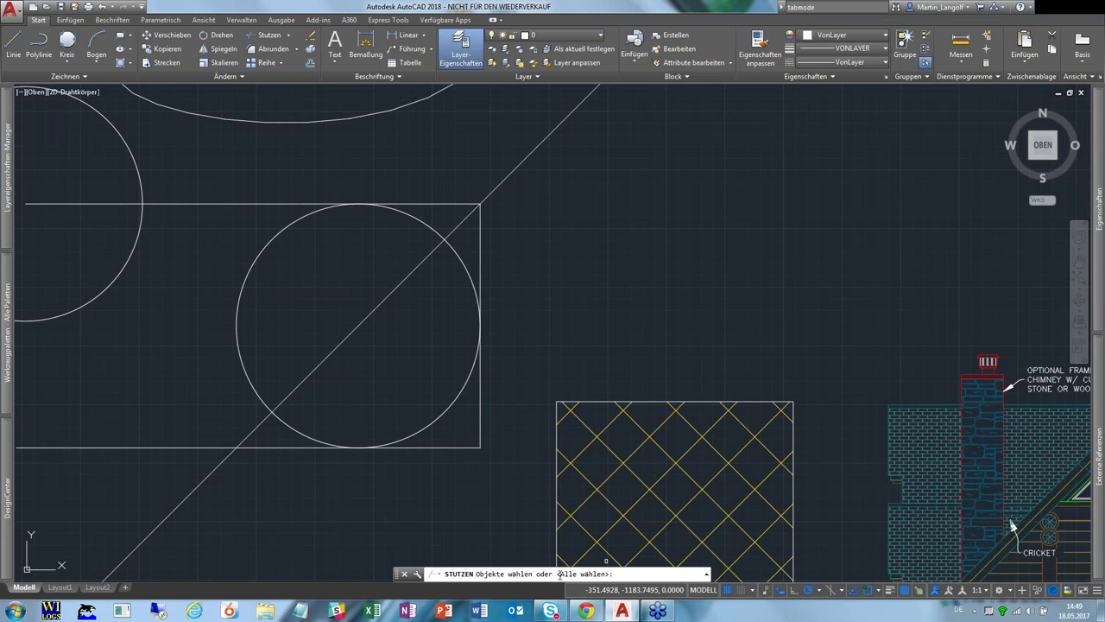
{"action": "left_click", "coordinate": [505, 193]}
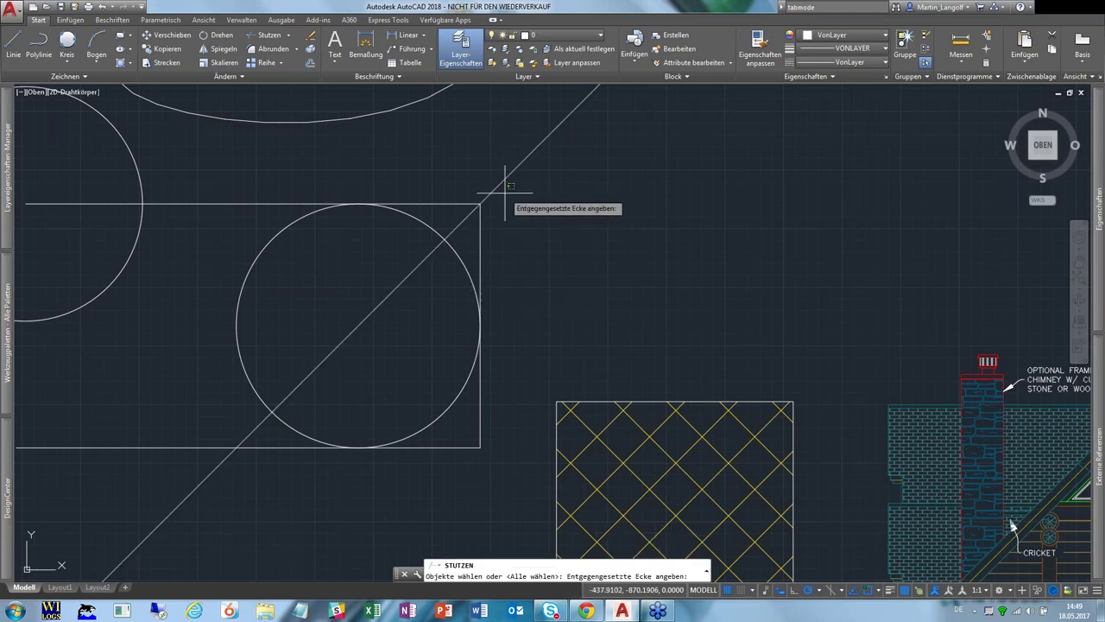
{"action": "left_click", "coordinate": [424, 256]}
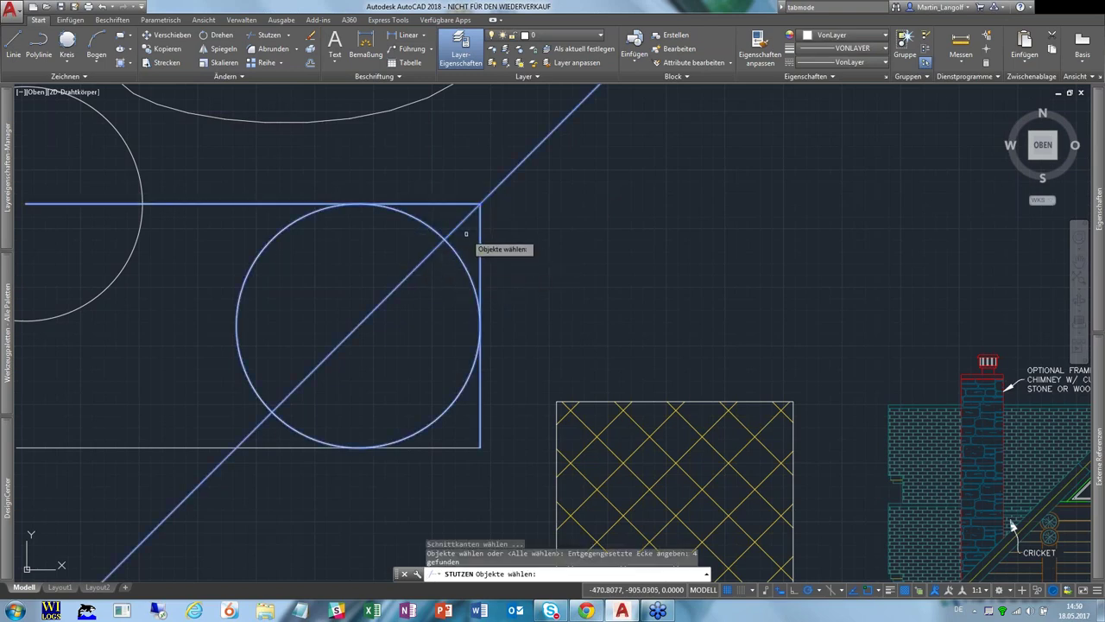
{"action": "key", "text": "Return"}
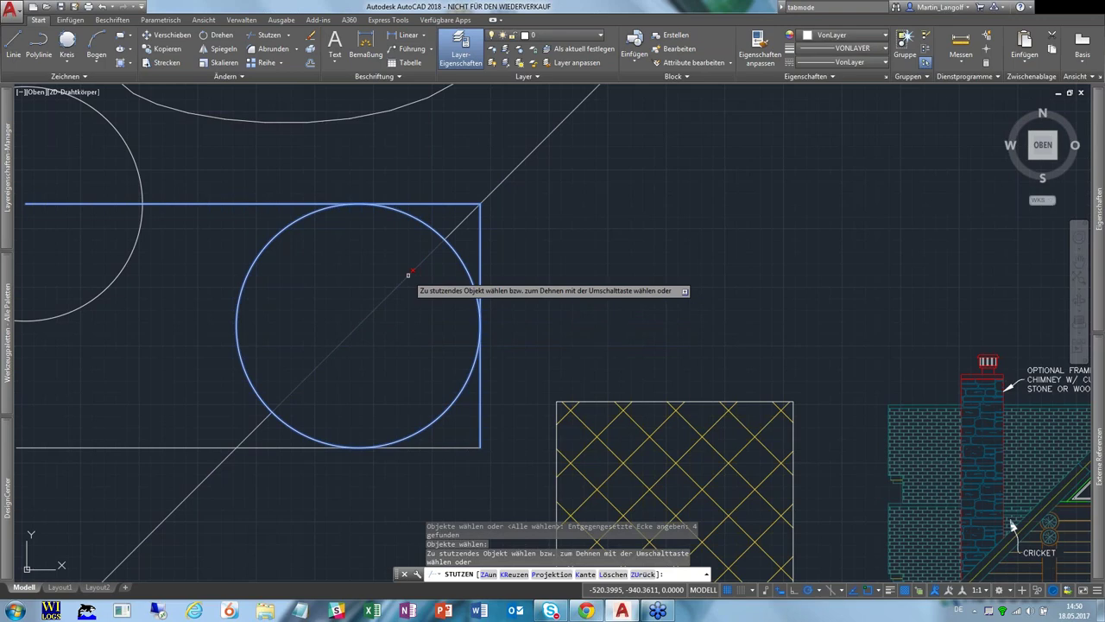
- Trim the diagonal inside the circle and the bottom-edge piece between diagonal and circle
{"action": "left_click", "coordinate": [408, 275]}
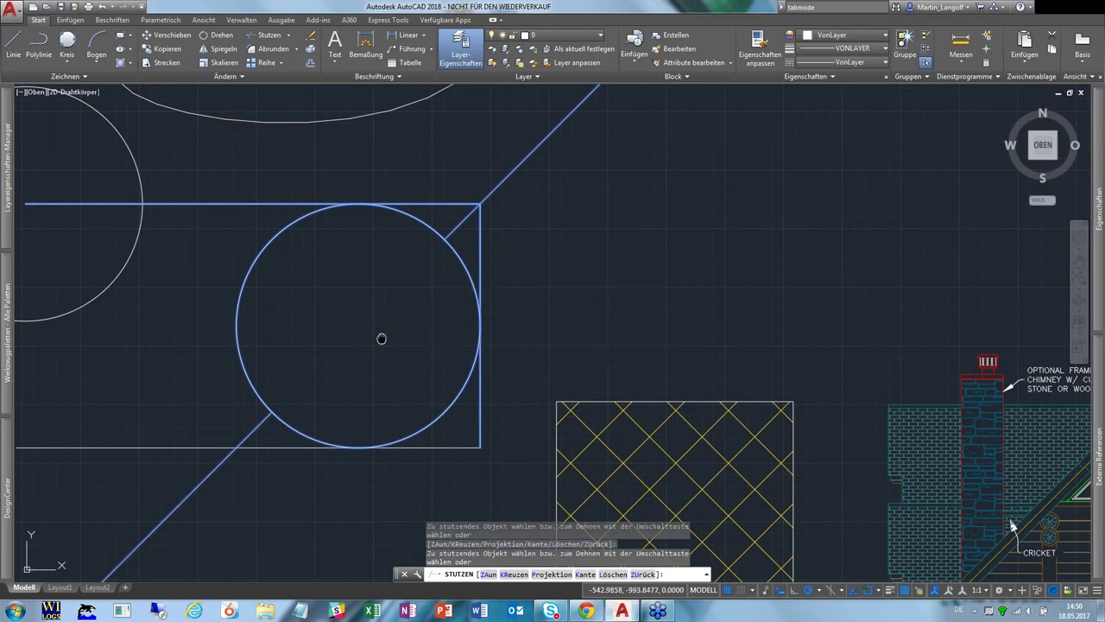
{"action": "middle_click_drag", "start_coordinate": [381, 339], "coordinate": [373, 294]}
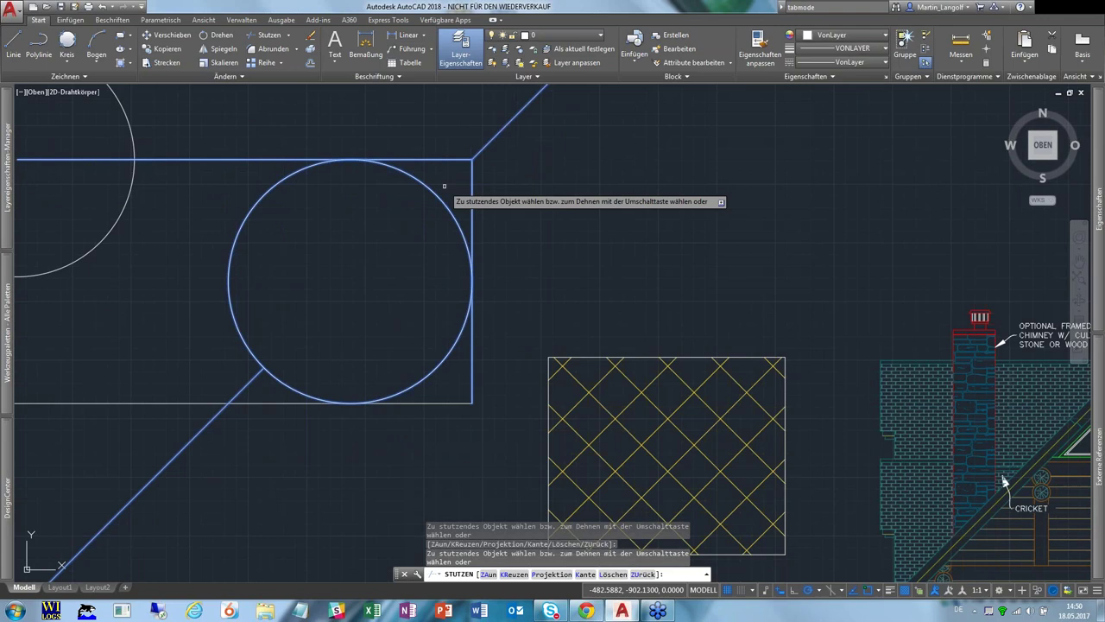
{"action": "left_click", "coordinate": [250, 382]}
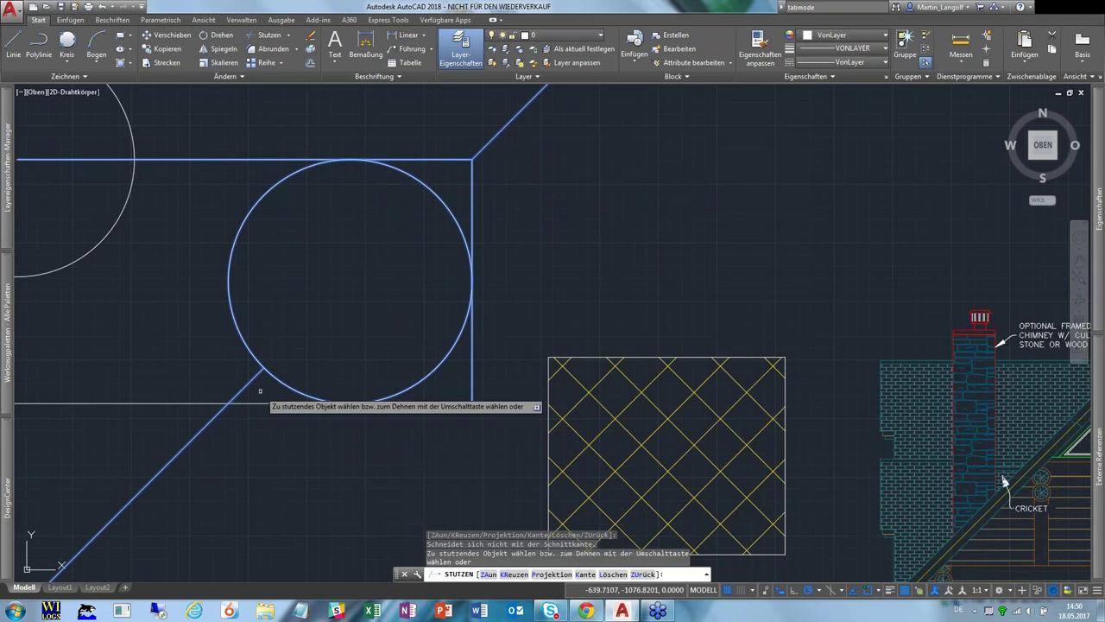
{"action": "middle_click_drag", "start_coordinate": [259, 390], "coordinate": [325, 333]}
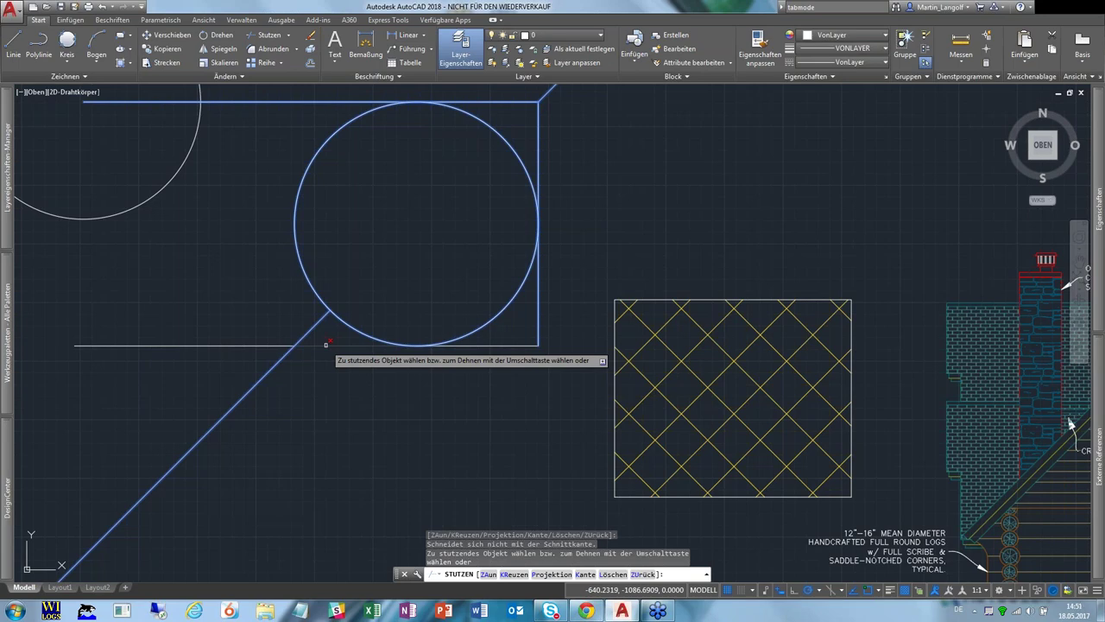
{"action": "left_click", "coordinate": [327, 345]}
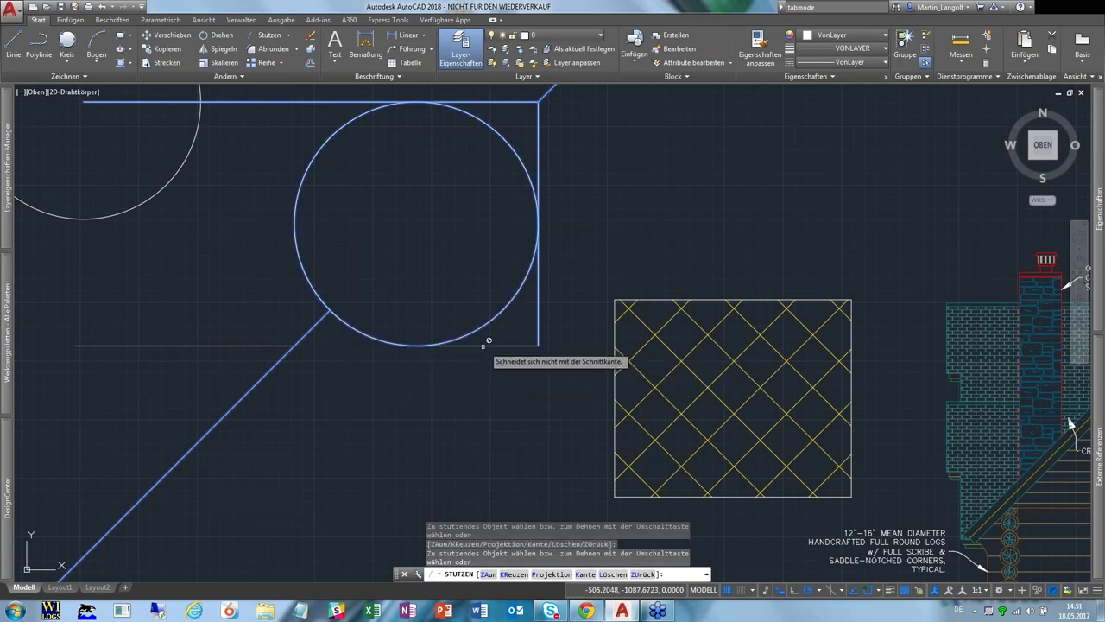
{"action": "right_click", "coordinate": [471, 363]}
- End trimming and start Dehnen (Extend) using all objects as boundaries
{"action": "left_click", "coordinate": [493, 371]}
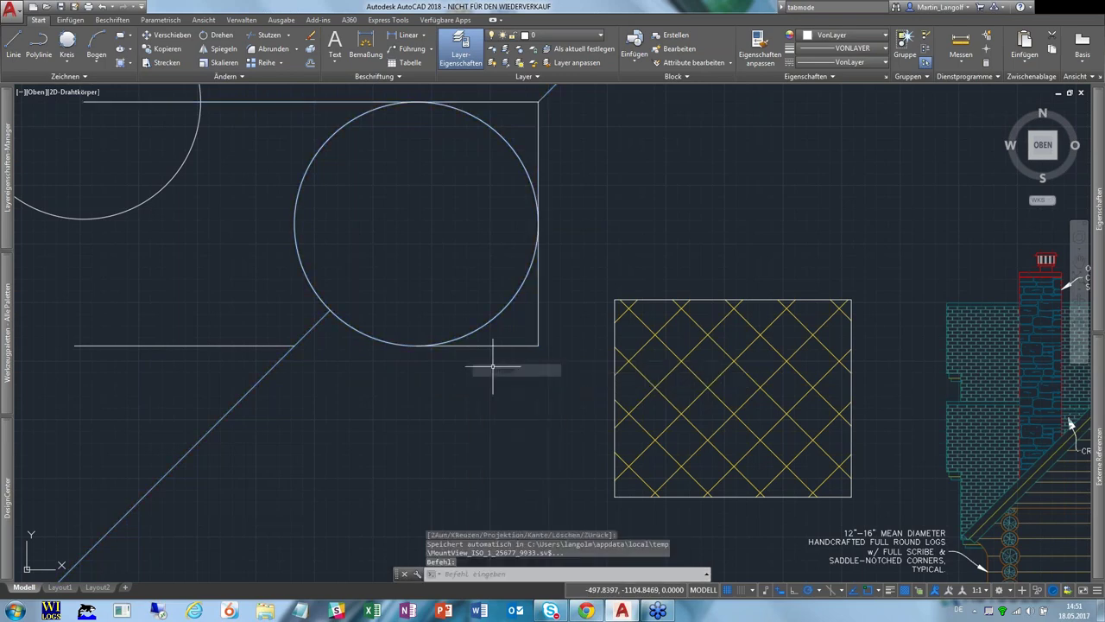
{"action": "middle_click_drag", "start_coordinate": [492, 374], "coordinate": [469, 394]}
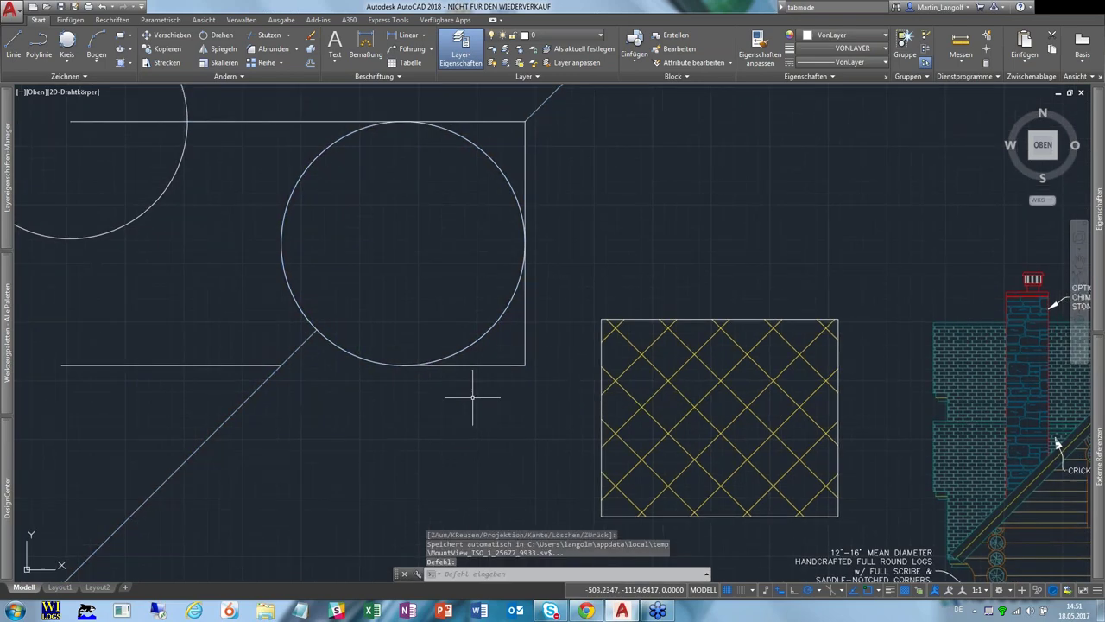
{"action": "left_click", "coordinate": [289, 36]}
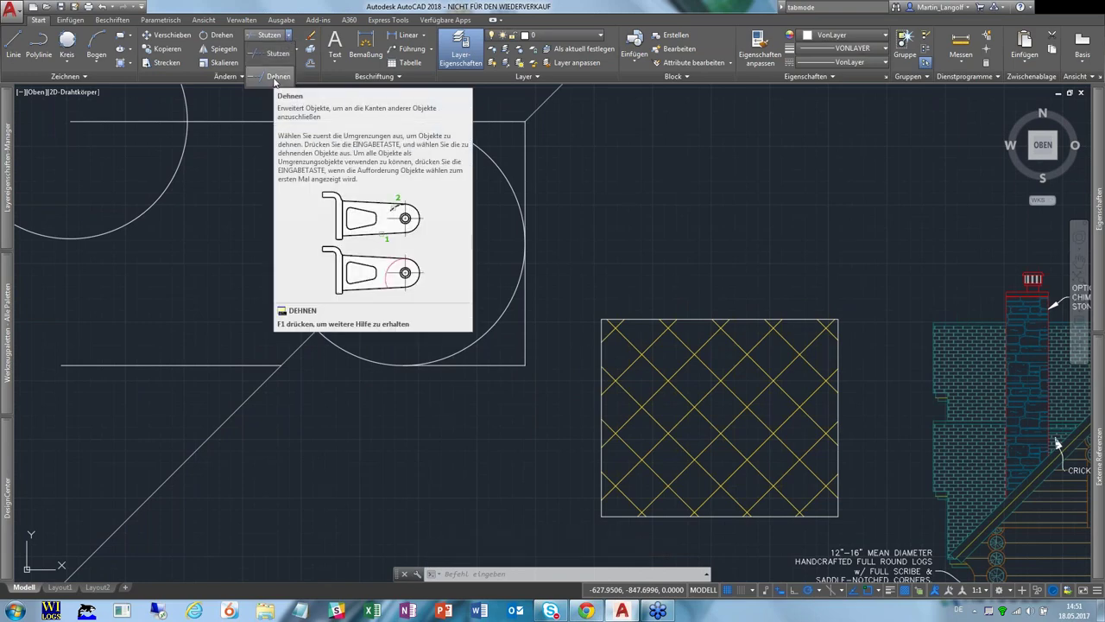
{"action": "left_click", "coordinate": [275, 78]}
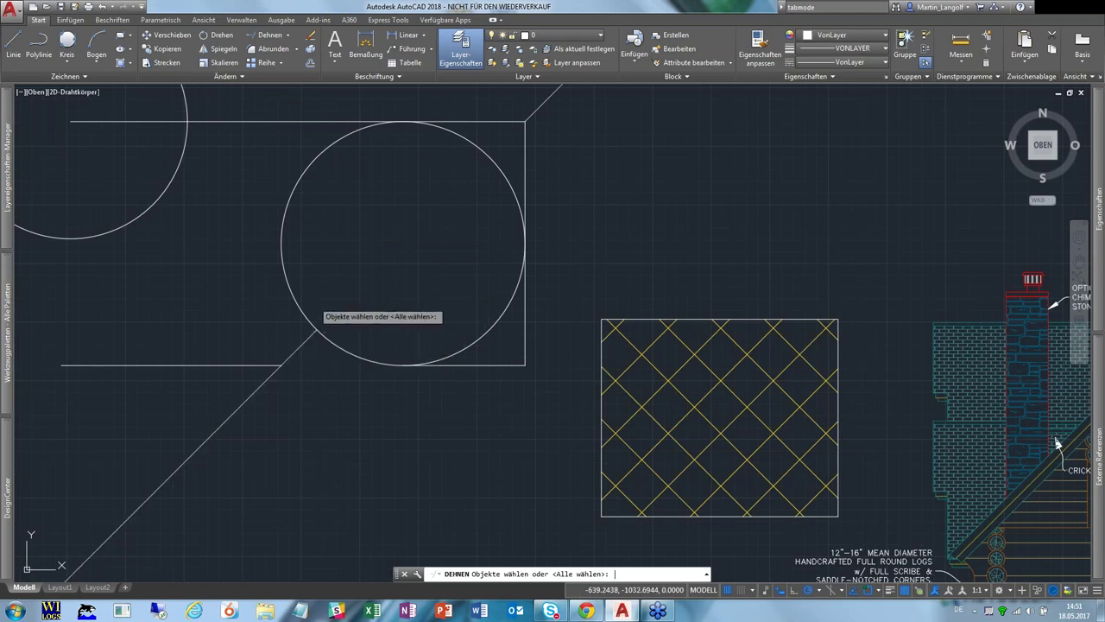
{"action": "key", "text": "Return"}
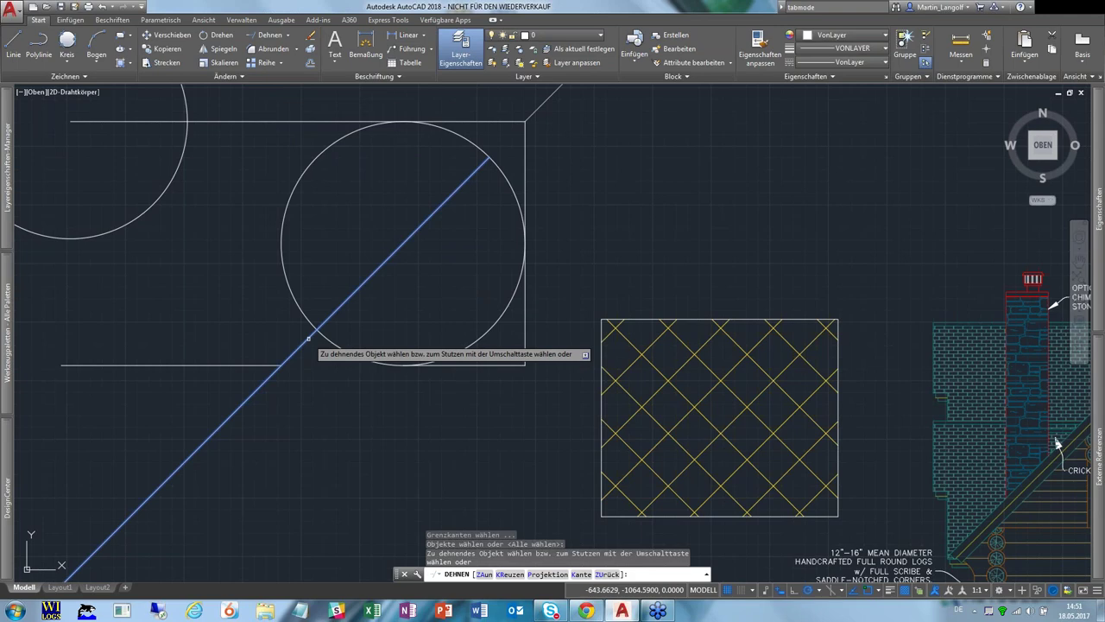
- Extend the trimmed diagonal and line pieces so the diagonal crosses the circle again
{"action": "left_click", "coordinate": [308, 338]}
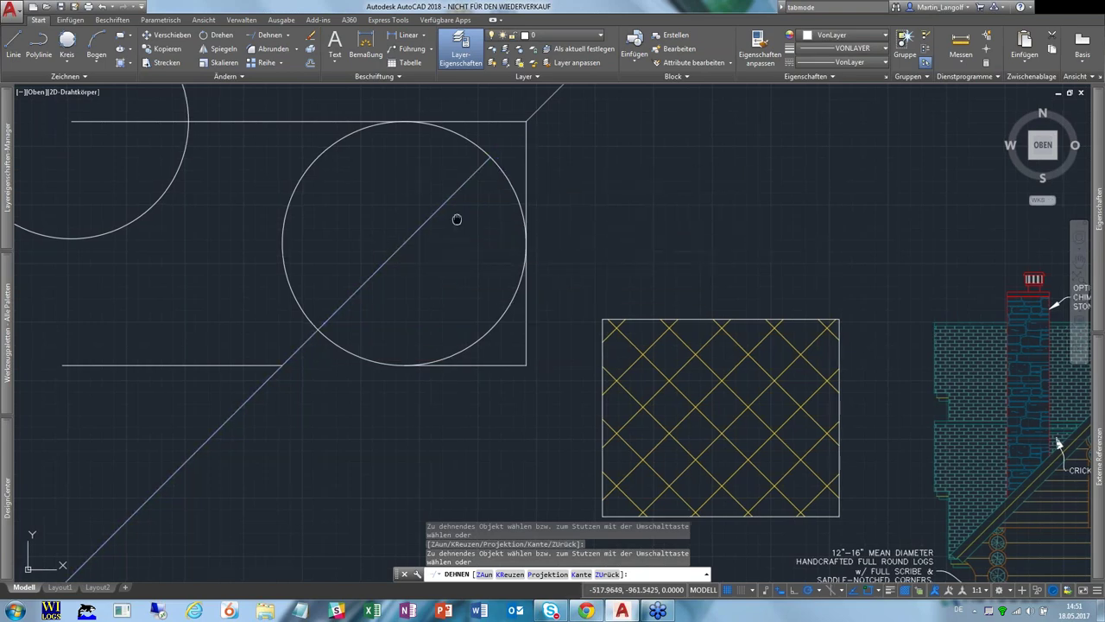
{"action": "middle_click_drag", "start_coordinate": [456, 217], "coordinate": [387, 288]}
{"action": "left_click", "coordinate": [406, 239]}
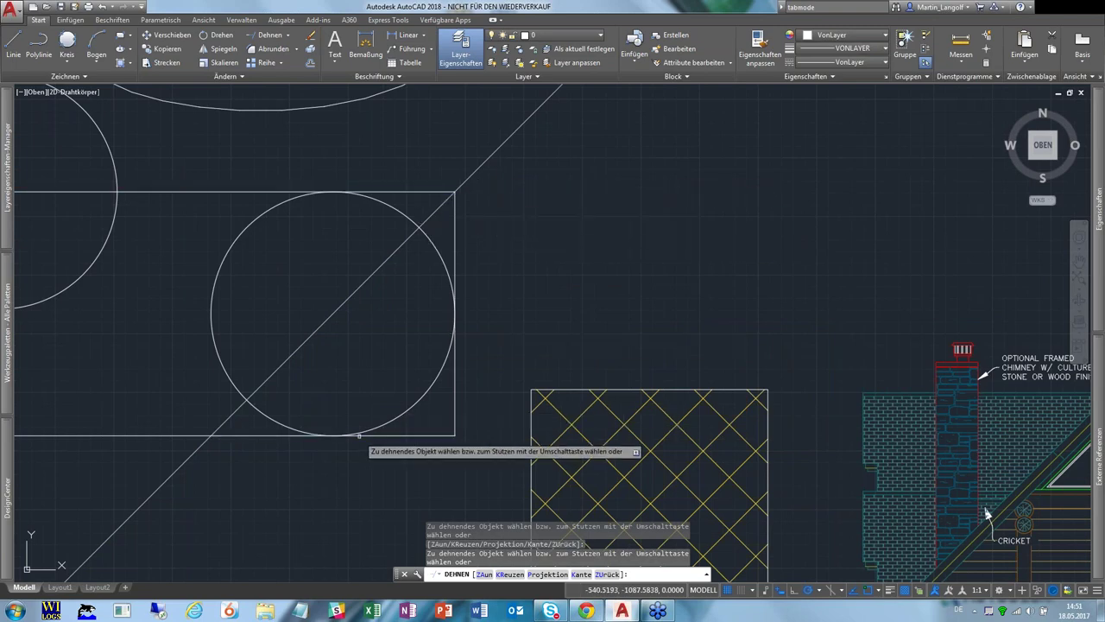
{"action": "middle_click_drag", "start_coordinate": [303, 464], "coordinate": [342, 416]}
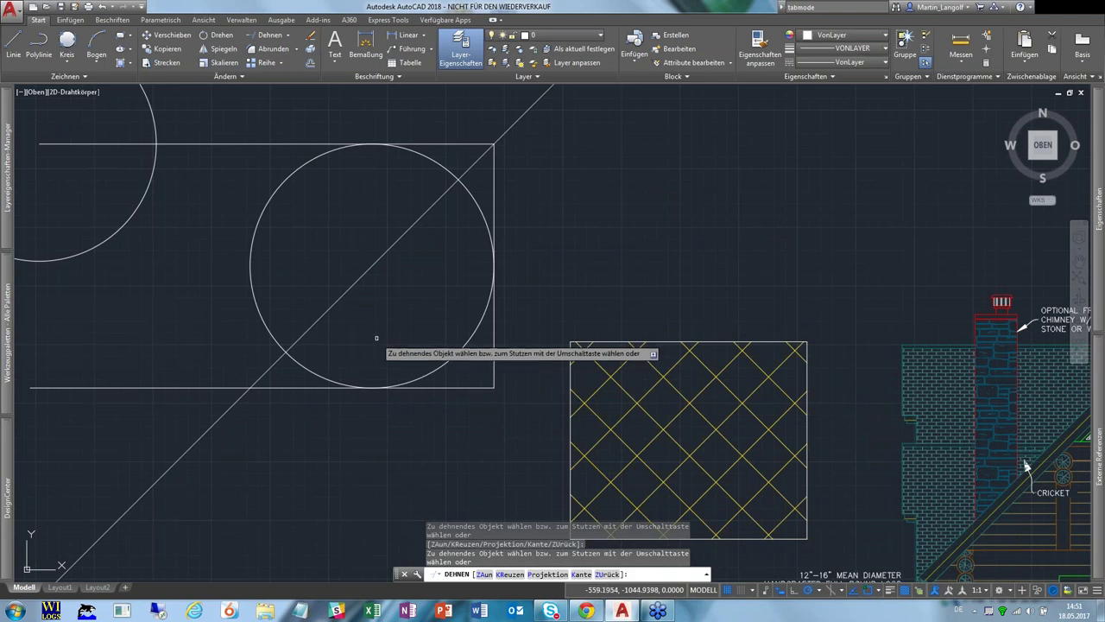
{"action": "middle_click_drag", "start_coordinate": [410, 297], "coordinate": [393, 351]}
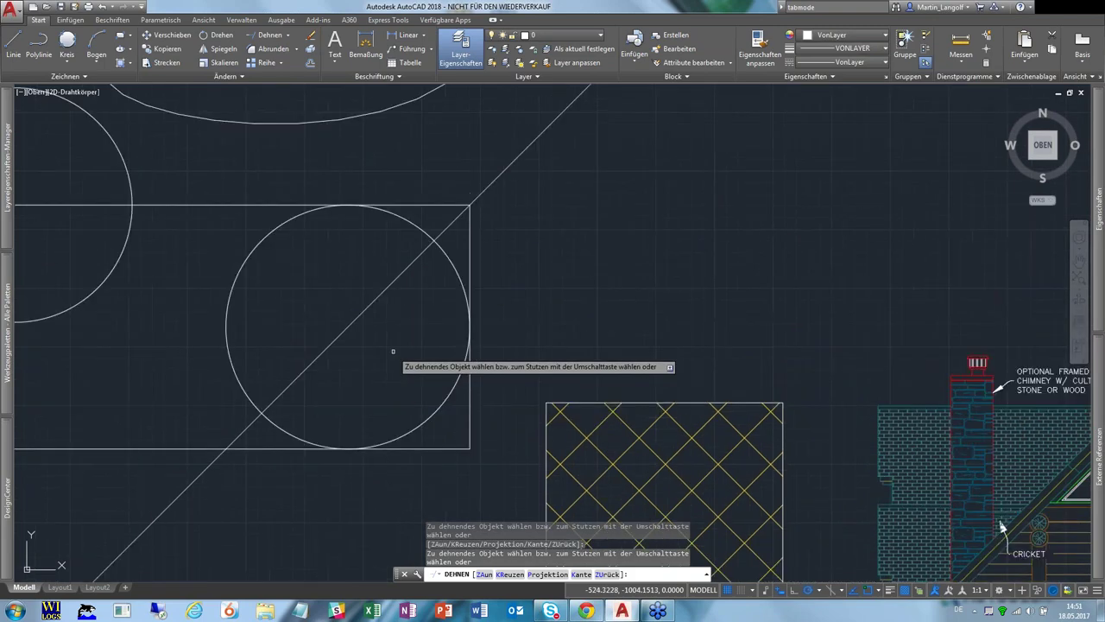
{"action": "right_click", "coordinate": [392, 351]}
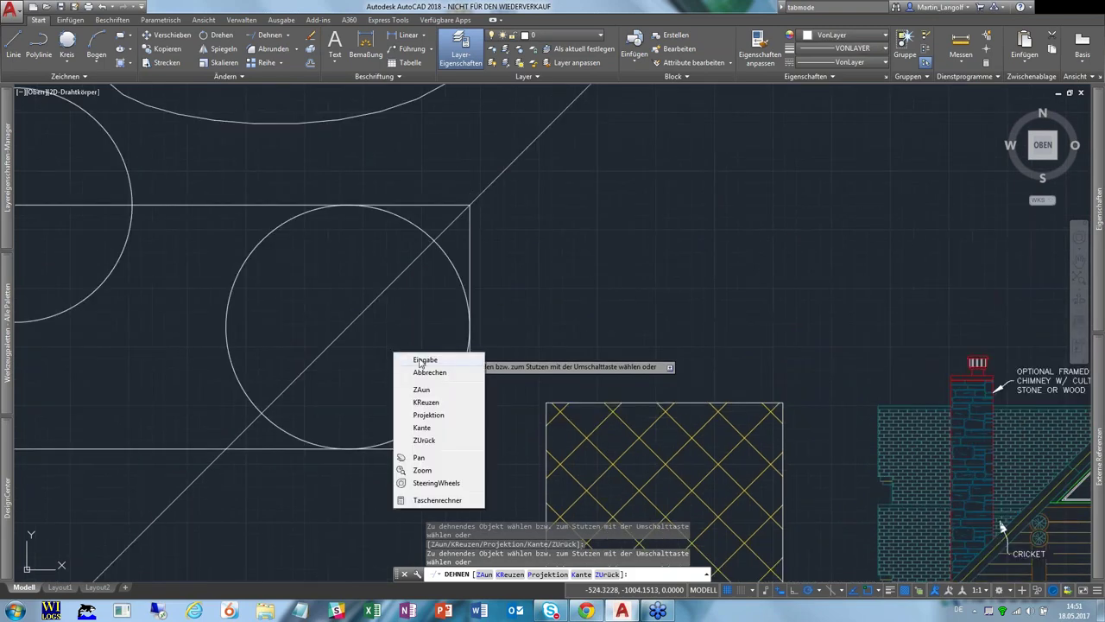
{"action": "left_click", "coordinate": [418, 359]}
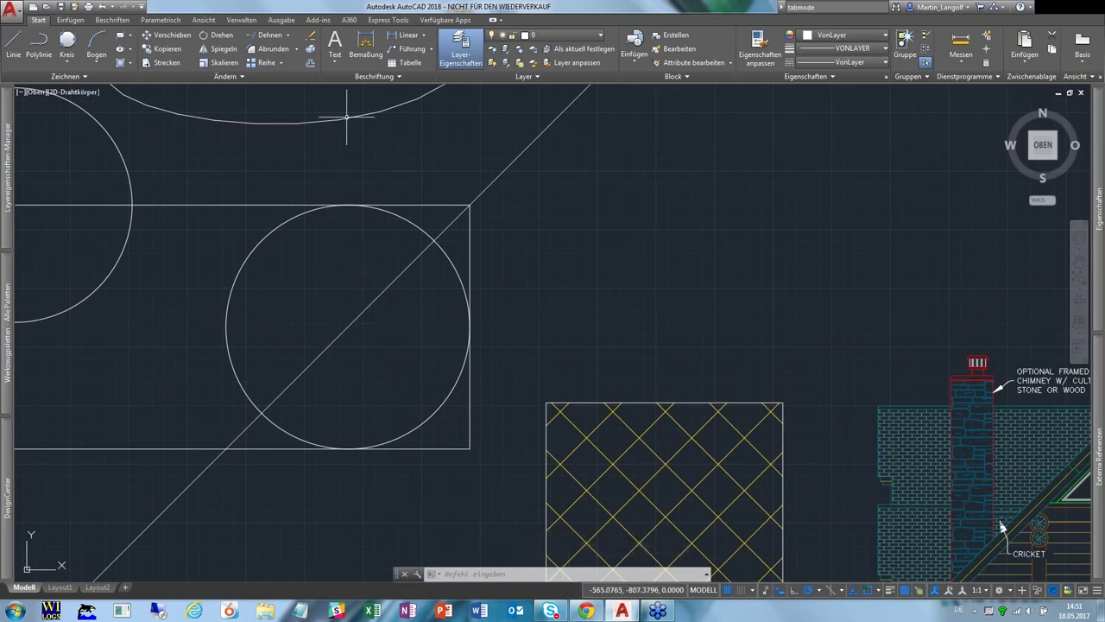
{"action": "mouse_move", "coordinate": [272, 49]}
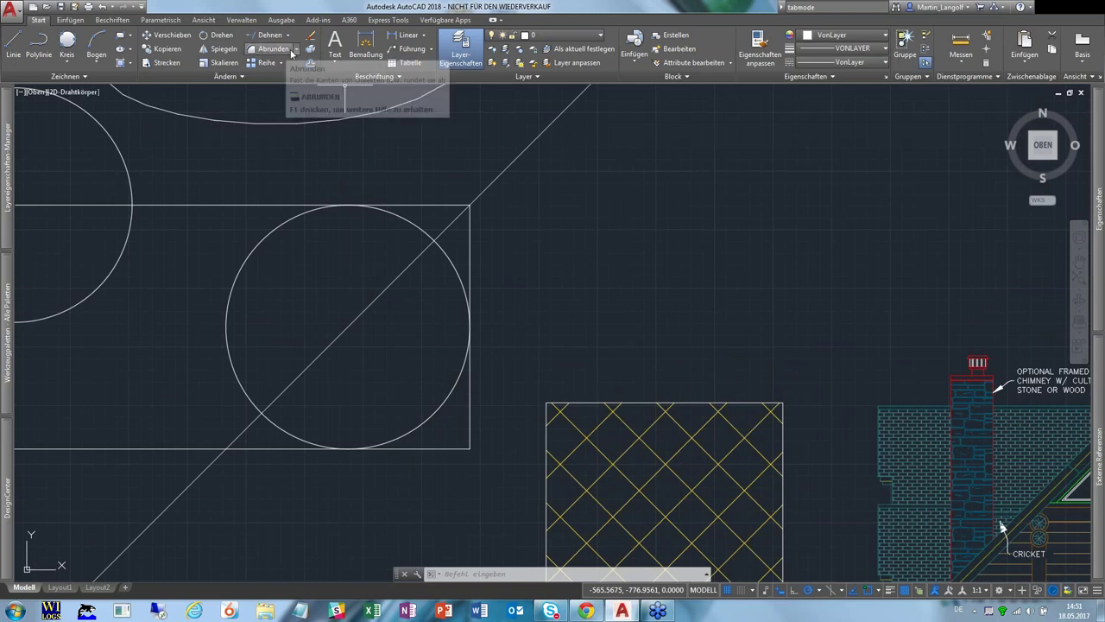
- Fillet the corner between the rectangle's top and right edges with radius 100
{"action": "left_click", "coordinate": [297, 51]}
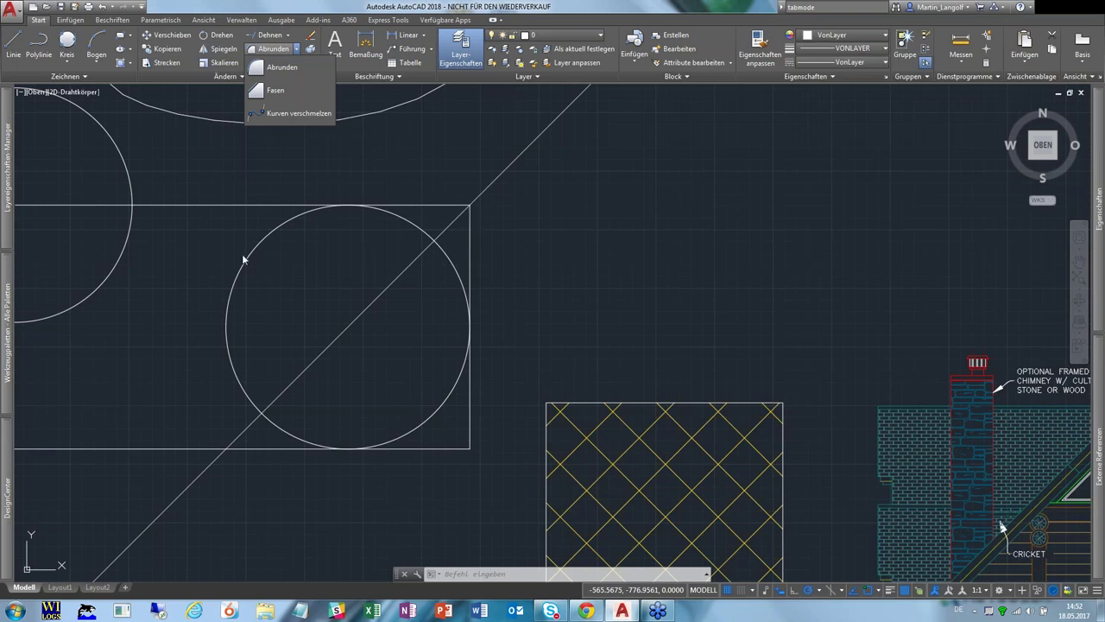
{"action": "left_click", "coordinate": [276, 69]}
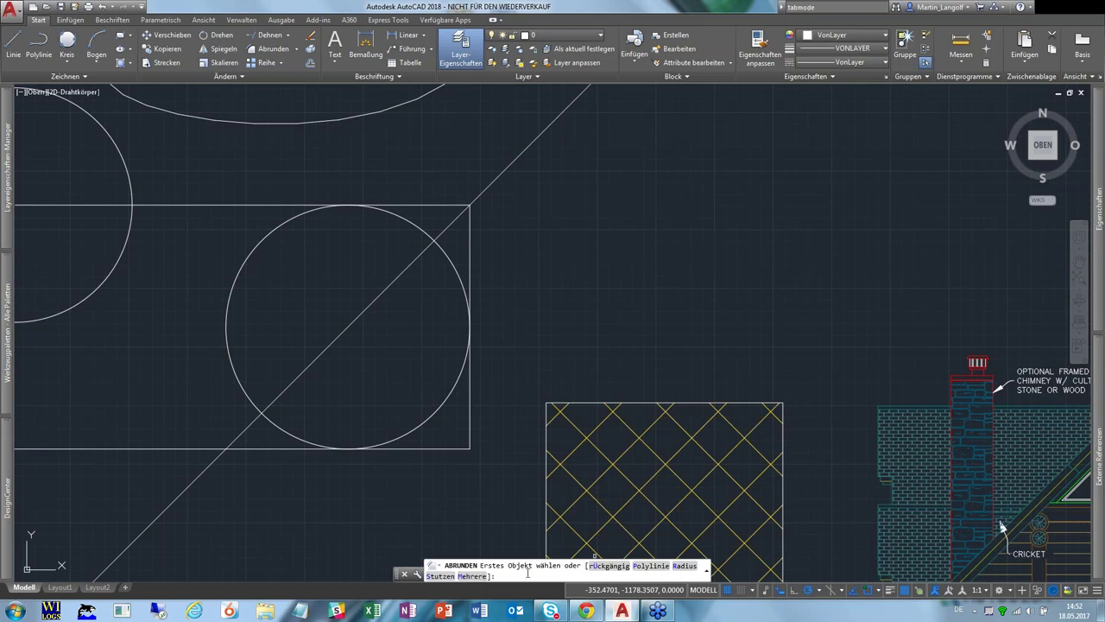
{"action": "left_click", "coordinate": [687, 566]}
{"action": "type", "text": "100"}
{"action": "key", "text": "Return"}
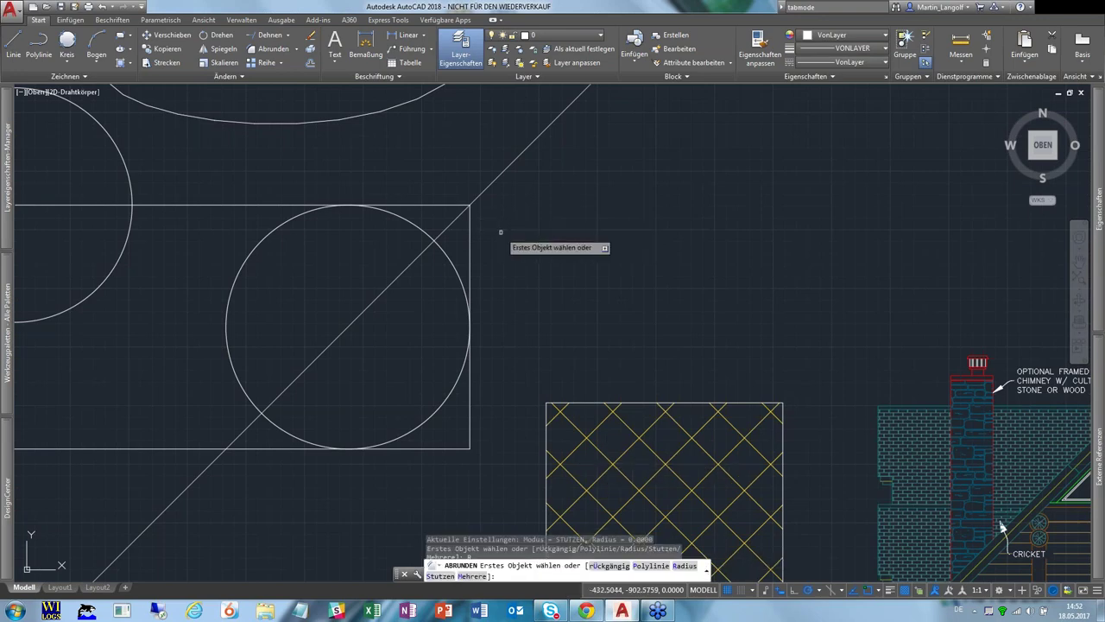
{"action": "left_click", "coordinate": [431, 204]}
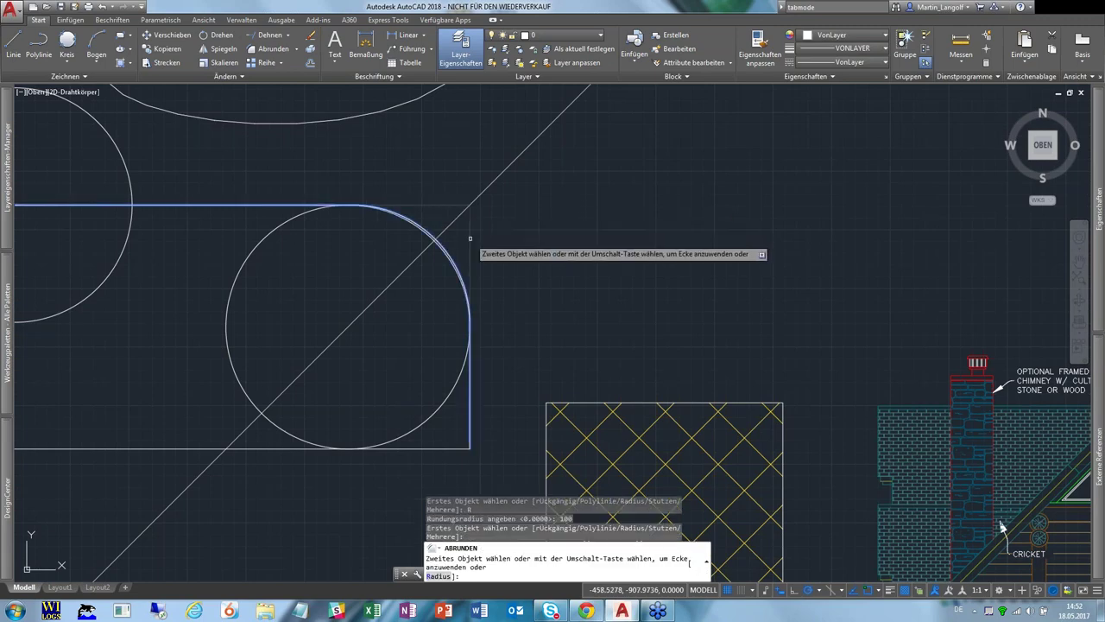
{"action": "left_click", "coordinate": [470, 238]}
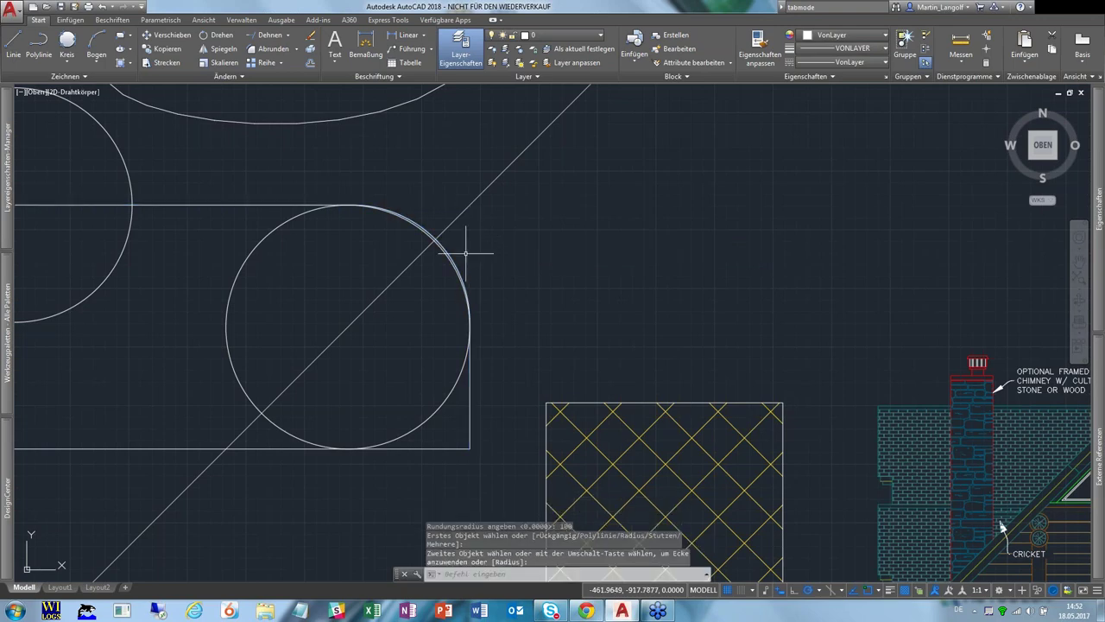
{"action": "scroll", "coordinate": [469, 239], "scroll_direction": "up", "scroll_amount": 2}
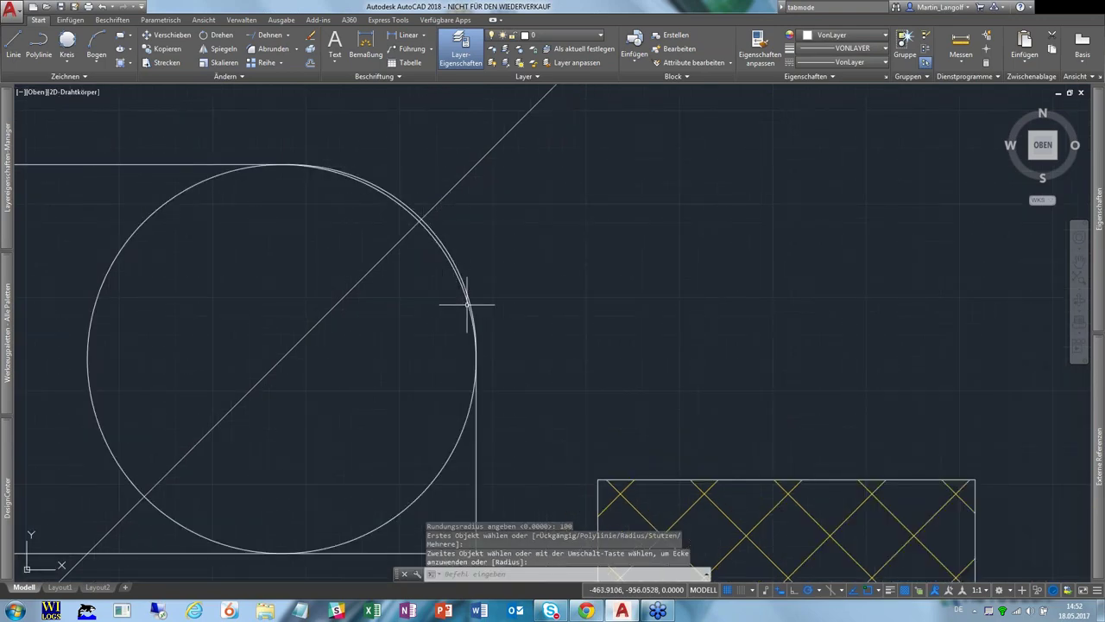
{"action": "left_click", "coordinate": [446, 256]}
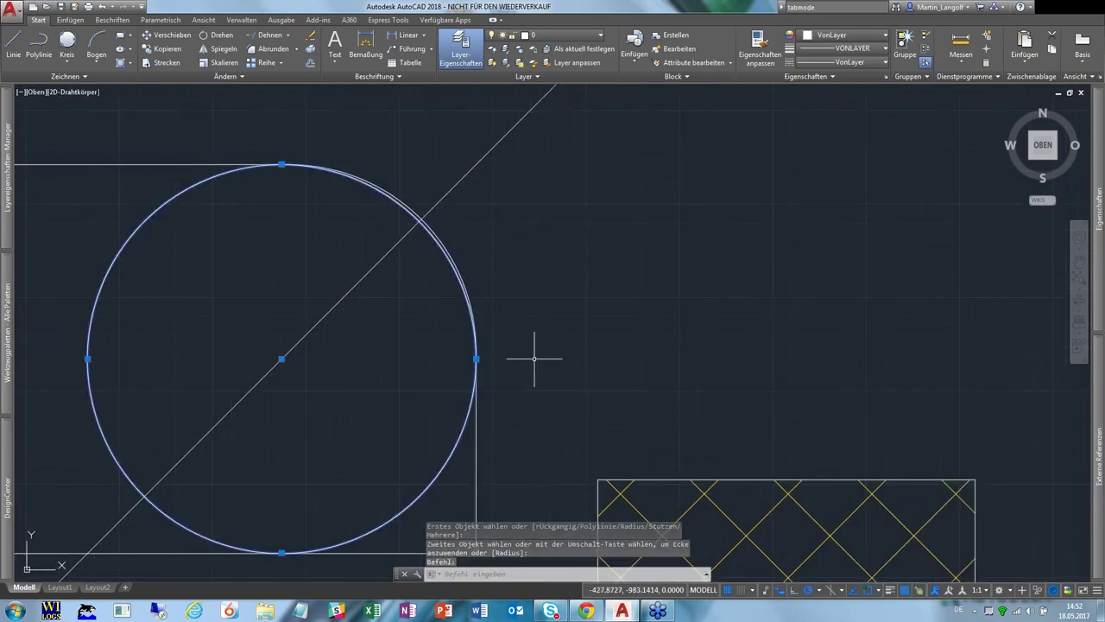
{"action": "middle_click_drag", "start_coordinate": [532, 354], "coordinate": [596, 284]}
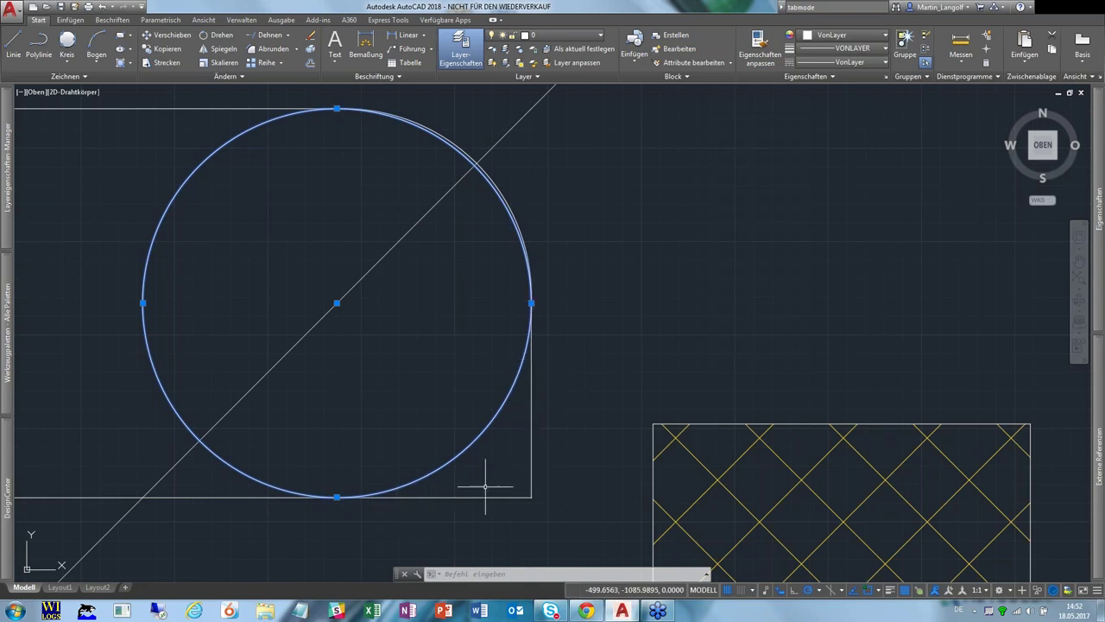
{"action": "middle_click_drag", "start_coordinate": [594, 283], "coordinate": [537, 293]}
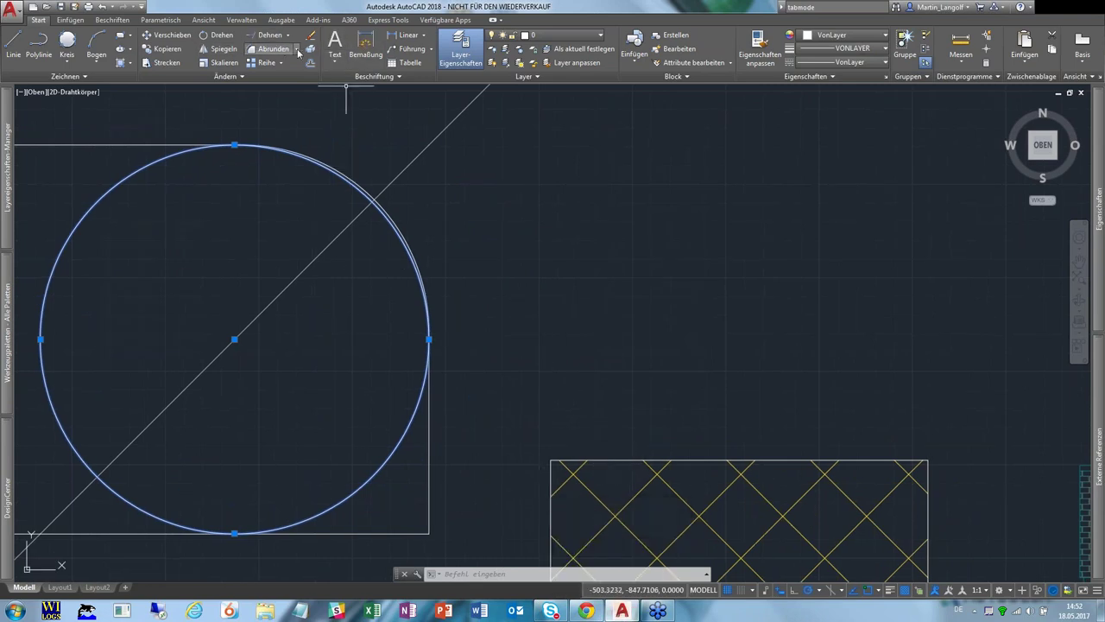
{"action": "left_click", "coordinate": [297, 50]}
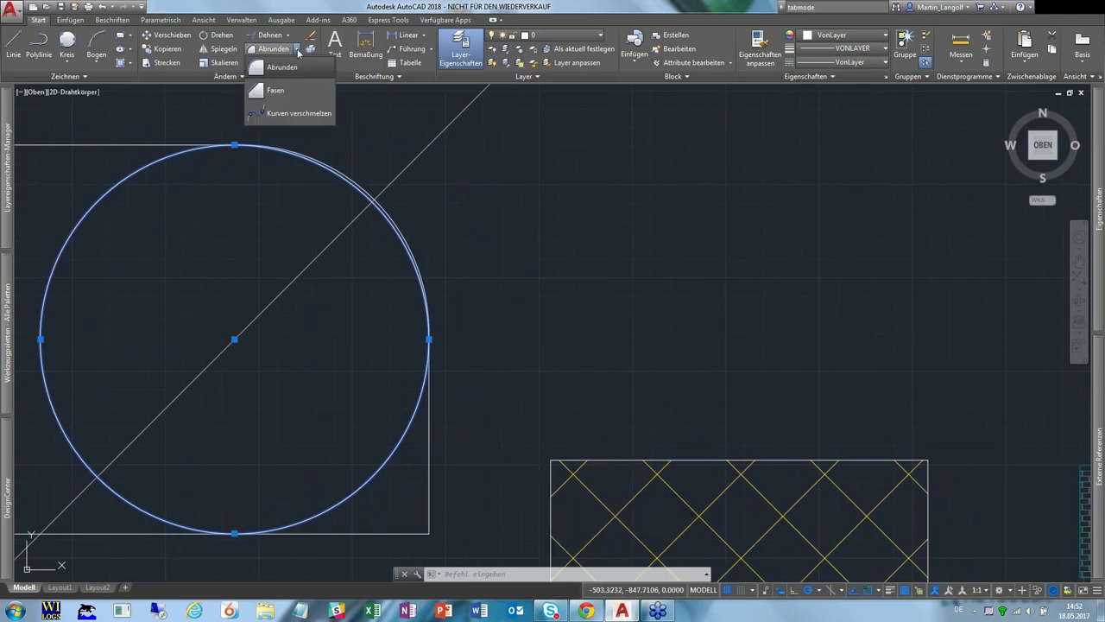
- Set Fase (Chamfer) distances to 100 first and a picked second distance
{"action": "left_click", "coordinate": [278, 98]}
{"action": "middle_click_drag", "start_coordinate": [328, 153], "coordinate": [474, 170]}
{"action": "middle_click_drag", "start_coordinate": [646, 515], "coordinate": [607, 329]}
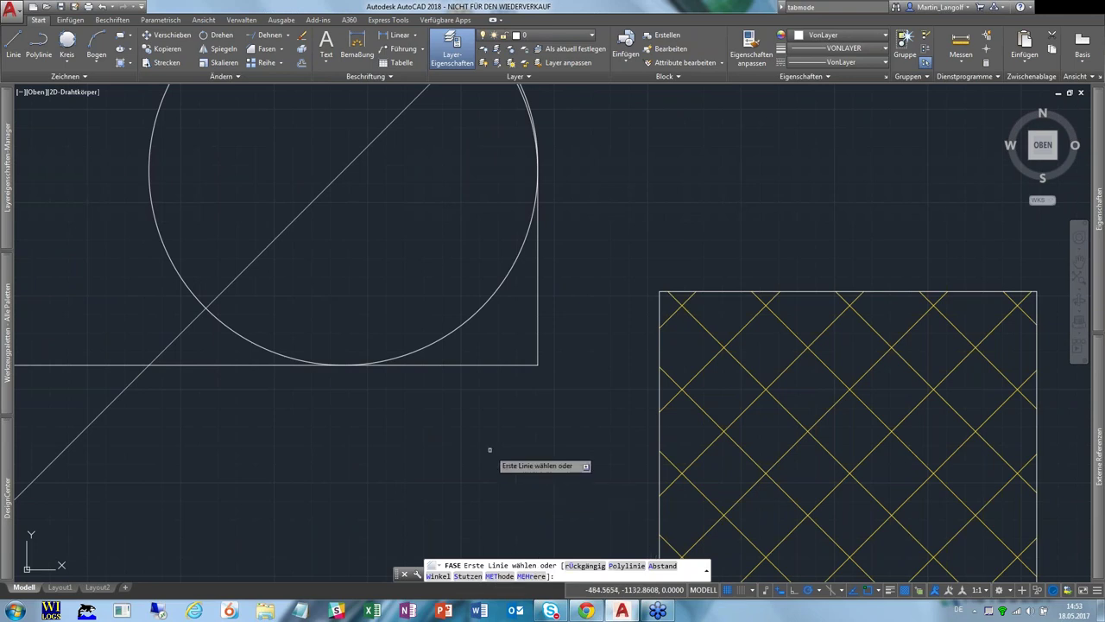
{"action": "mouse_move", "coordinate": [485, 443]}
{"action": "middle_mouse_down"}
{"action": "mouse_move", "coordinate": [548, 451]}
{"action": "mouse_move", "coordinate": [535, 466]}
{"action": "middle_mouse_up"}
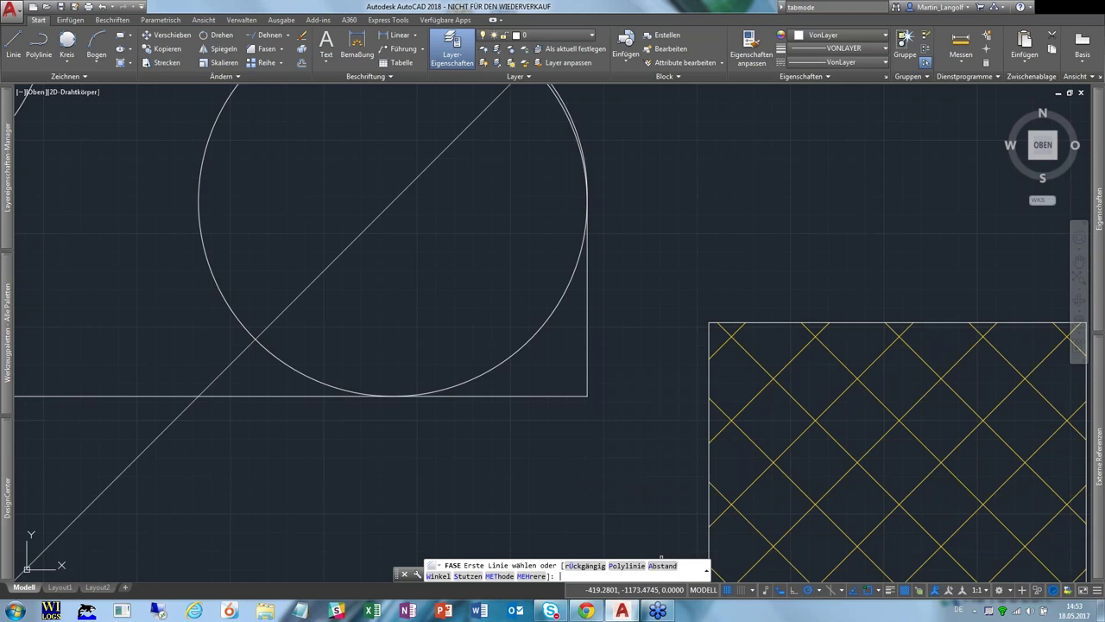
{"action": "left_click", "coordinate": [662, 563]}
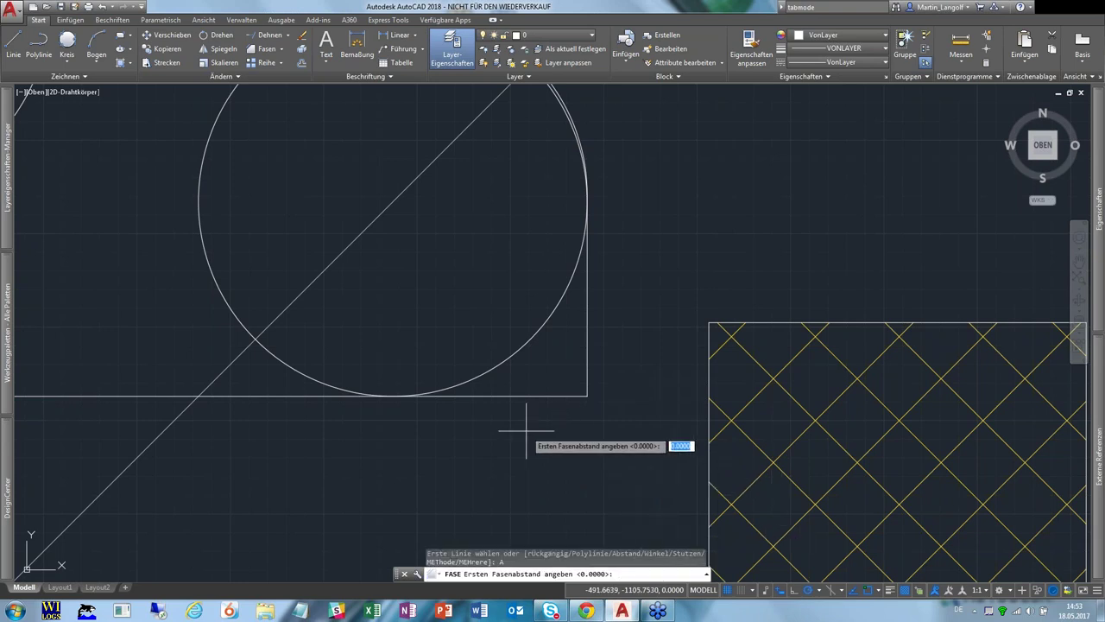
{"action": "key", "text": "Return"}
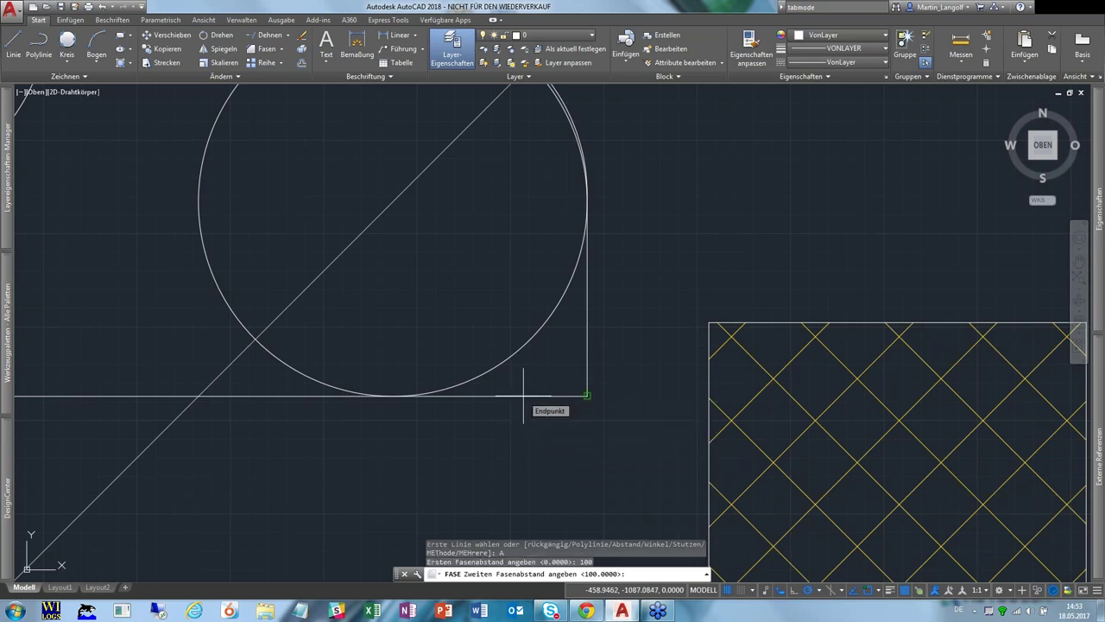
{"action": "left_click", "coordinate": [524, 395]}
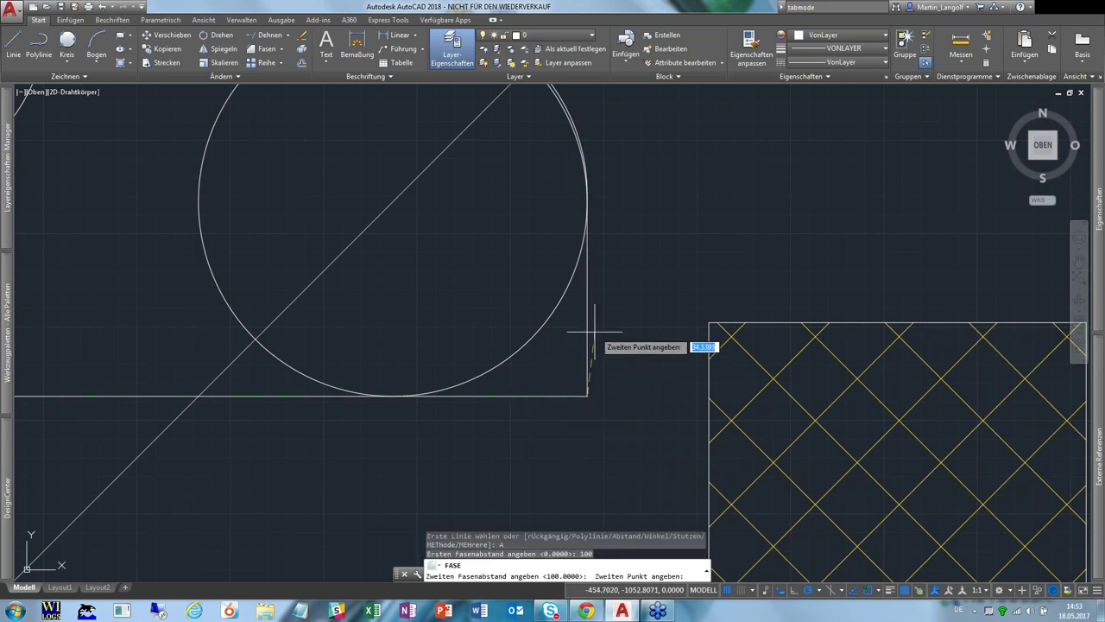
{"action": "scroll", "coordinate": [587, 326], "scroll_direction": "up", "scroll_amount": 2}
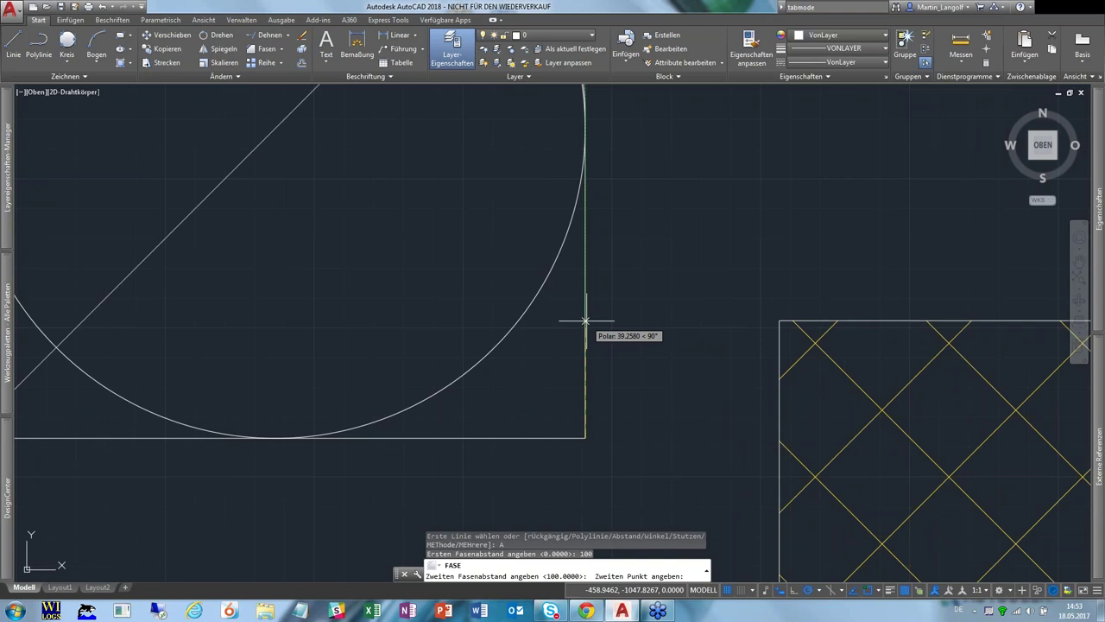
{"action": "scroll", "coordinate": [413, 437], "scroll_direction": "down", "scroll_amount": 5}
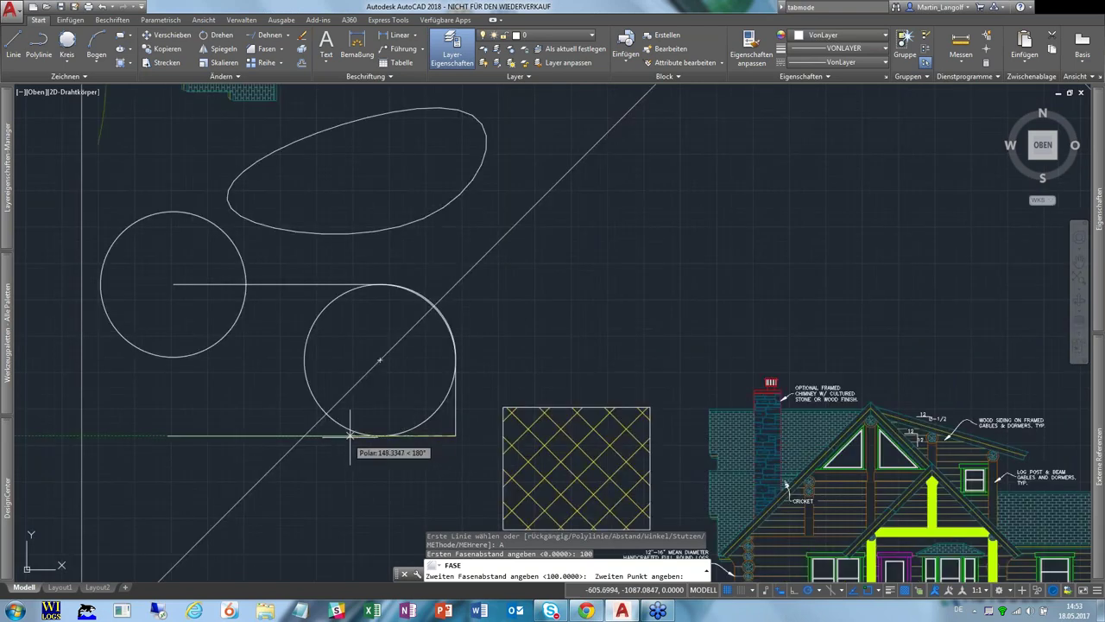
{"action": "left_click", "coordinate": [384, 438]}
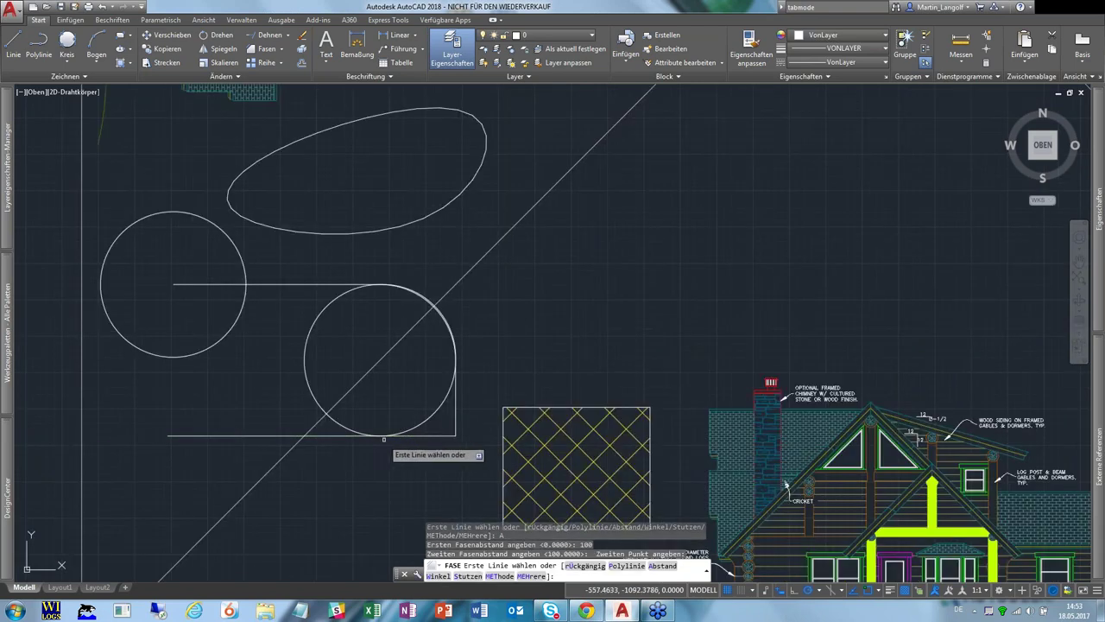
- Chamfer the bottom-right corner between the bottom line and the right line
{"action": "left_click", "coordinate": [437, 436]}
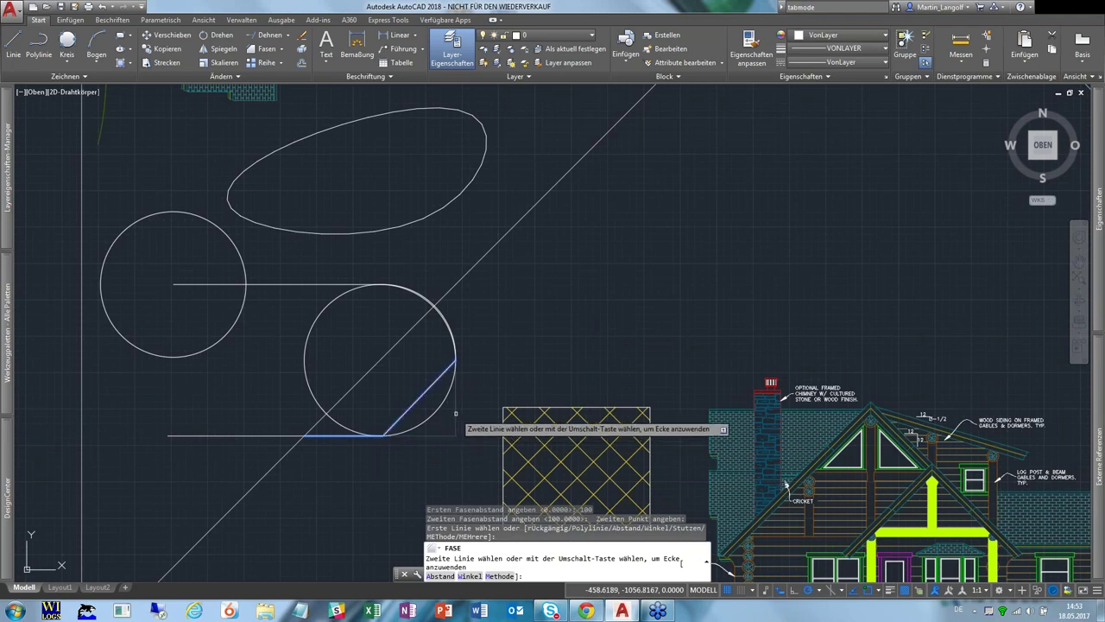
{"action": "left_click", "coordinate": [449, 373]}
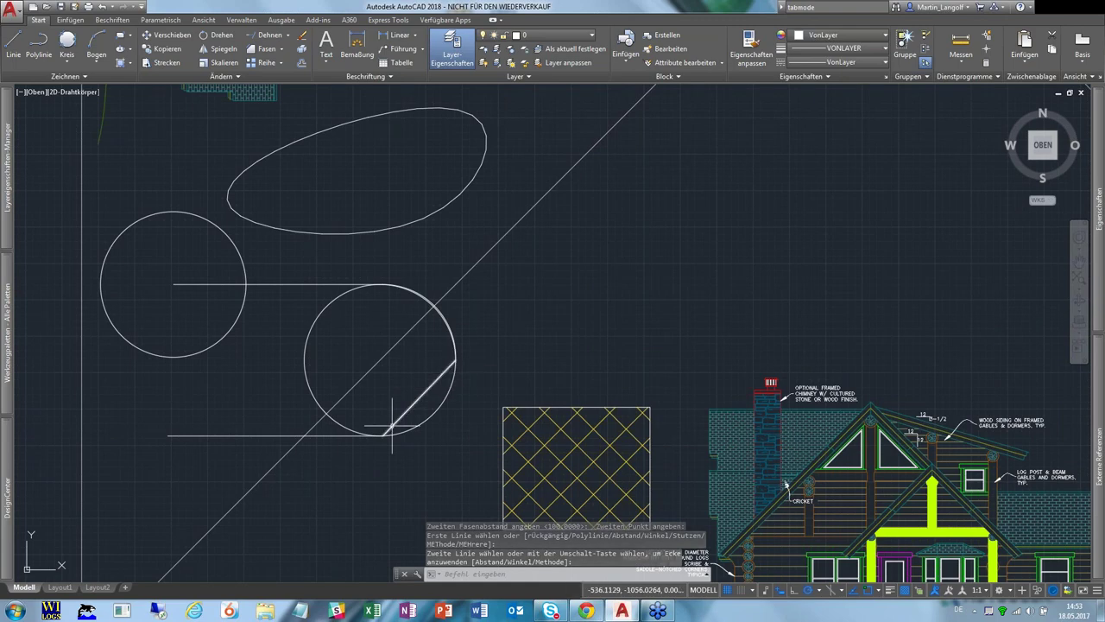
{"action": "scroll", "coordinate": [470, 369], "scroll_direction": "up", "scroll_amount": 2}
{"action": "scroll", "coordinate": [449, 380], "scroll_direction": "up", "scroll_amount": 2}
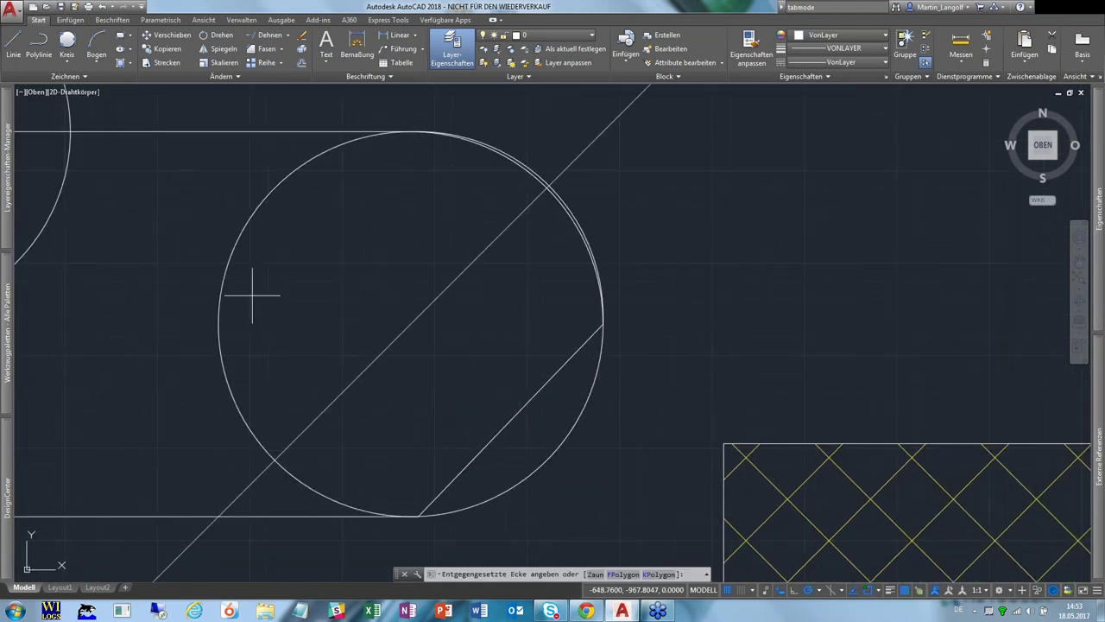
- Delete the full tangent circle
{"action": "left_click", "coordinate": [221, 324]}
{"action": "left_click", "coordinate": [181, 336]}
{"action": "key", "text": "Delete"}
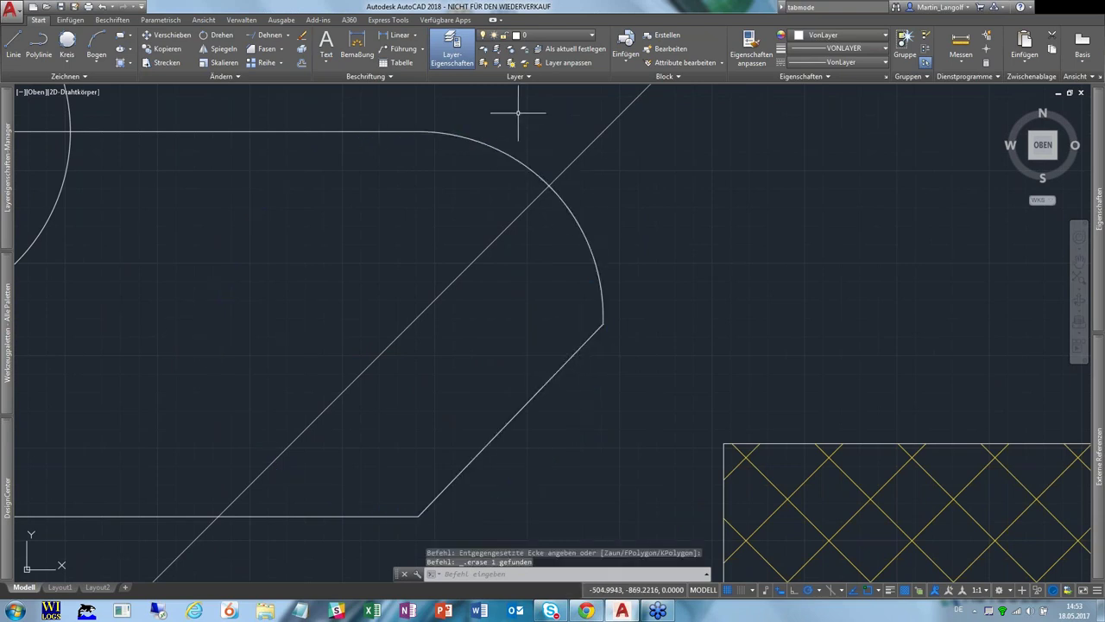
- Attempt a distance chamfer between the fillet arc and top line using picked distances
{"action": "left_click", "coordinate": [267, 49]}
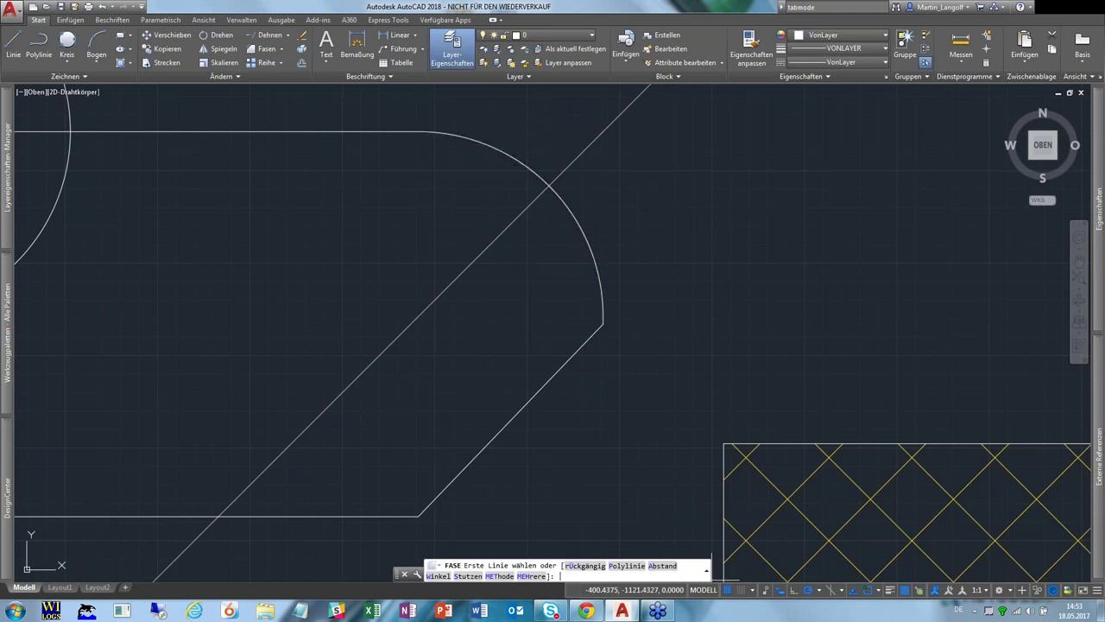
{"action": "type", "text": "A"}
{"action": "key", "text": "Return"}
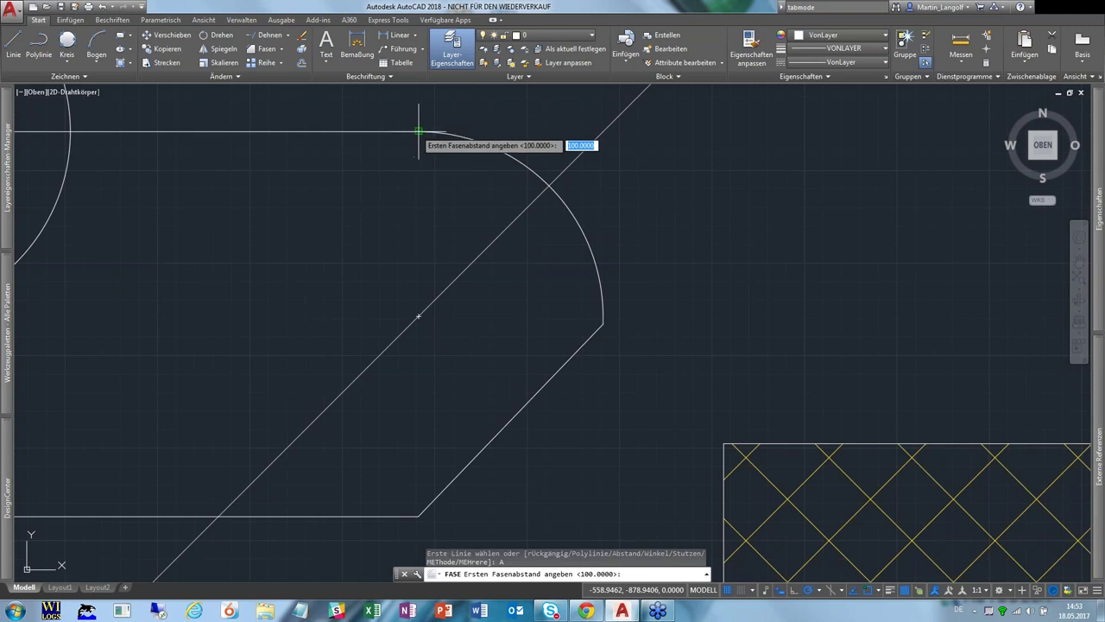
{"action": "left_click", "coordinate": [418, 131]}
{"action": "left_click", "coordinate": [603, 323]}
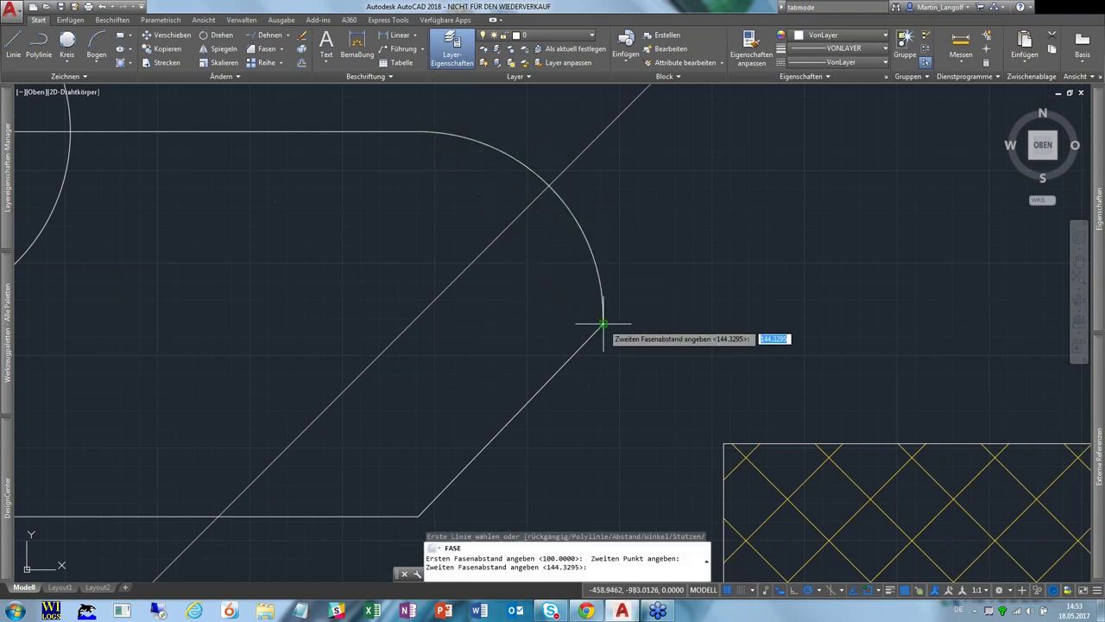
{"action": "left_click", "coordinate": [603, 324]}
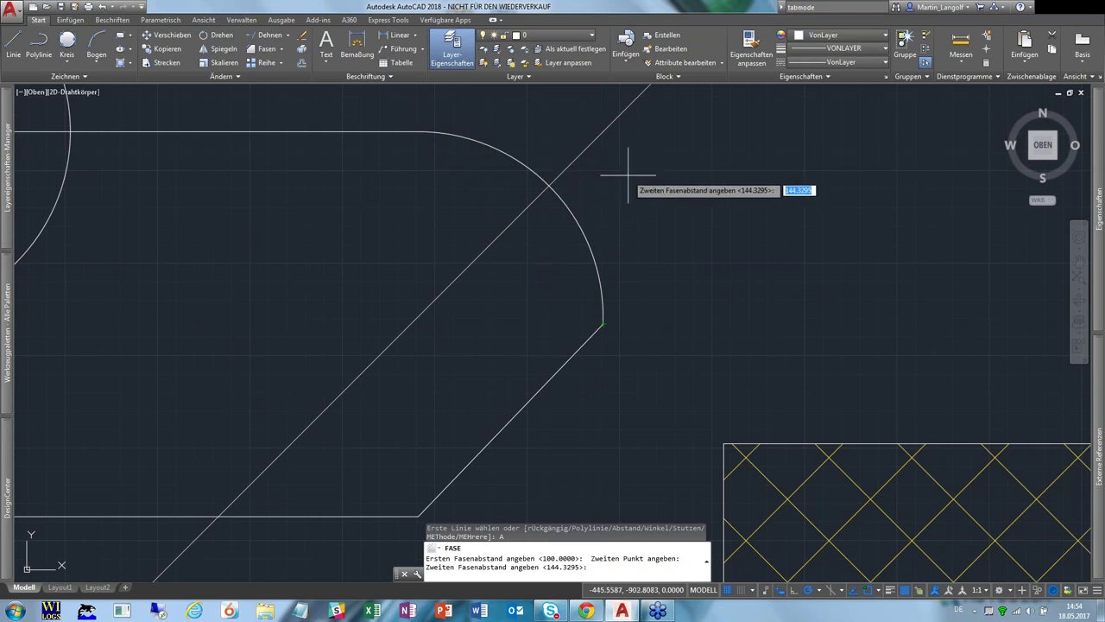
{"action": "left_click", "coordinate": [603, 171]}
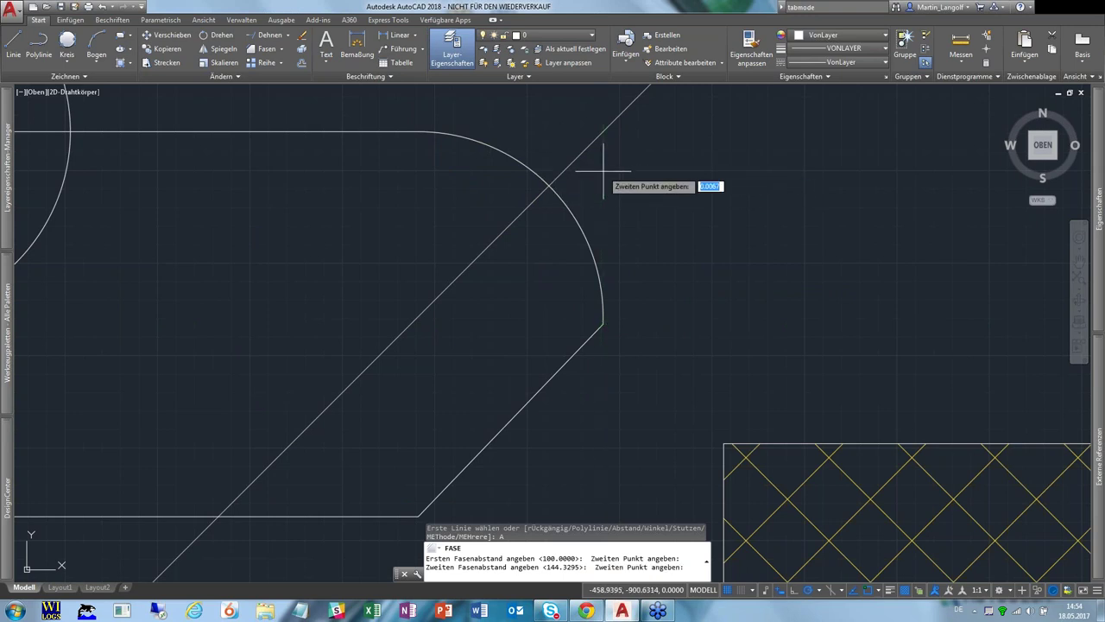
{"action": "left_click", "coordinate": [603, 313]}
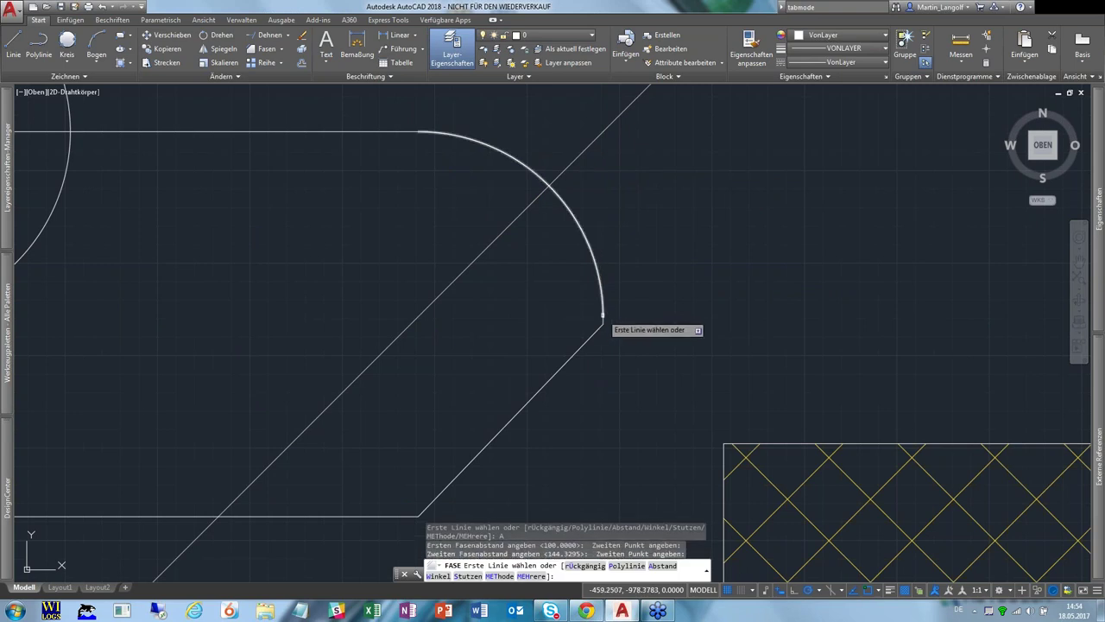
{"action": "left_click", "coordinate": [602, 321]}
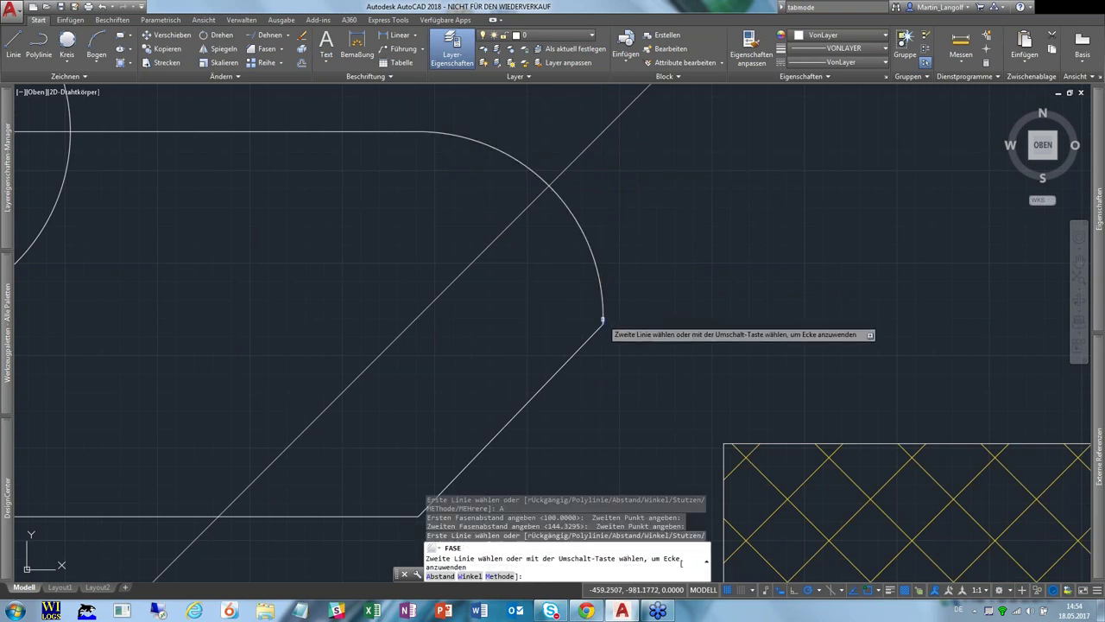
{"action": "left_click", "coordinate": [400, 129]}
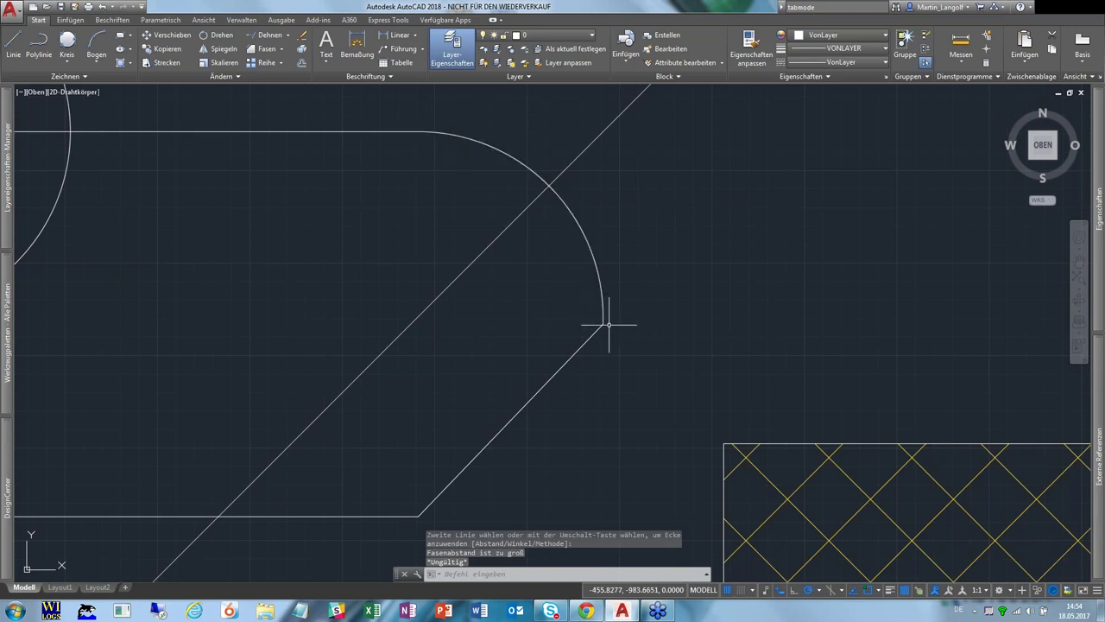
{"action": "scroll", "coordinate": [609, 325], "scroll_direction": "up", "scroll_amount": 2}
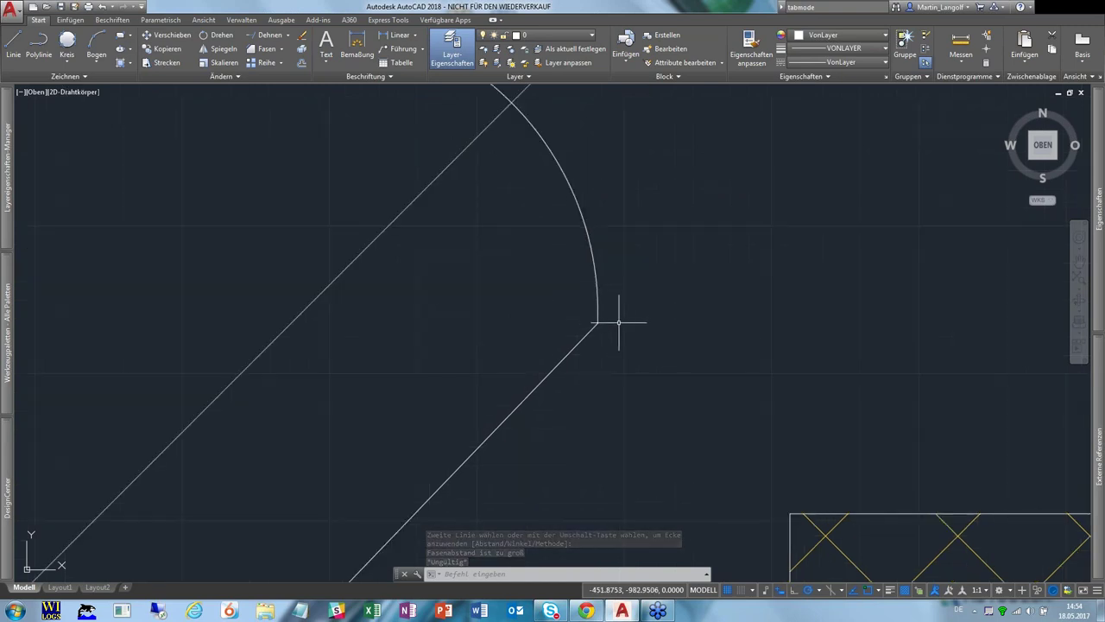
{"action": "mouse_move", "coordinate": [642, 314]}
{"action": "middle_mouse_down"}
{"action": "mouse_move", "coordinate": [638, 278]}
{"action": "mouse_move", "coordinate": [654, 257]}
{"action": "middle_mouse_up"}
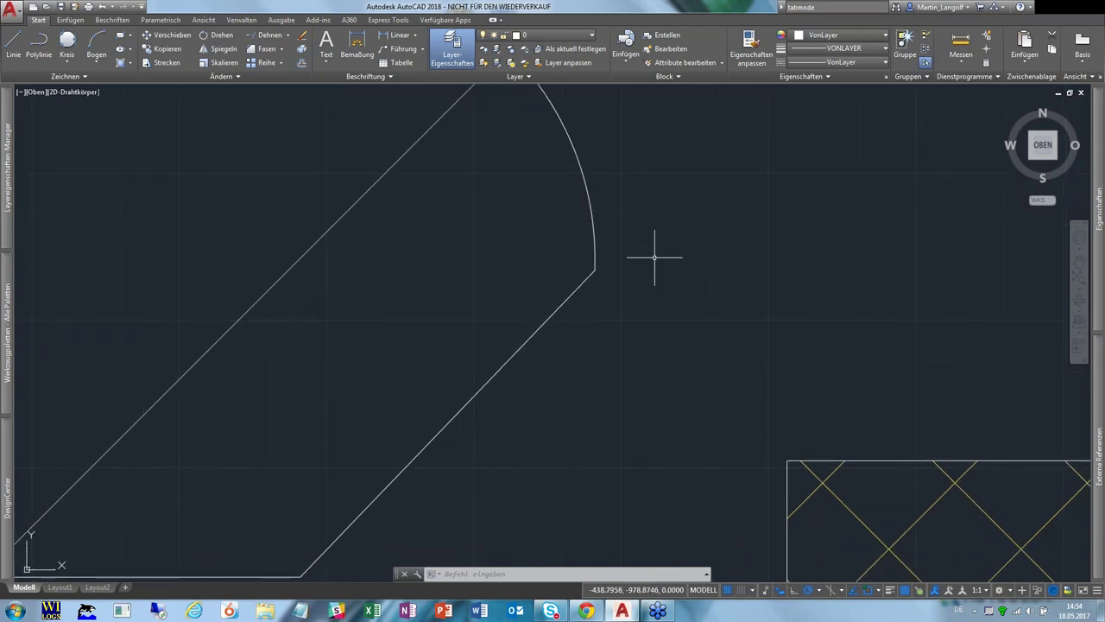
{"action": "middle_click_drag", "start_coordinate": [659, 259], "coordinate": [660, 247]}
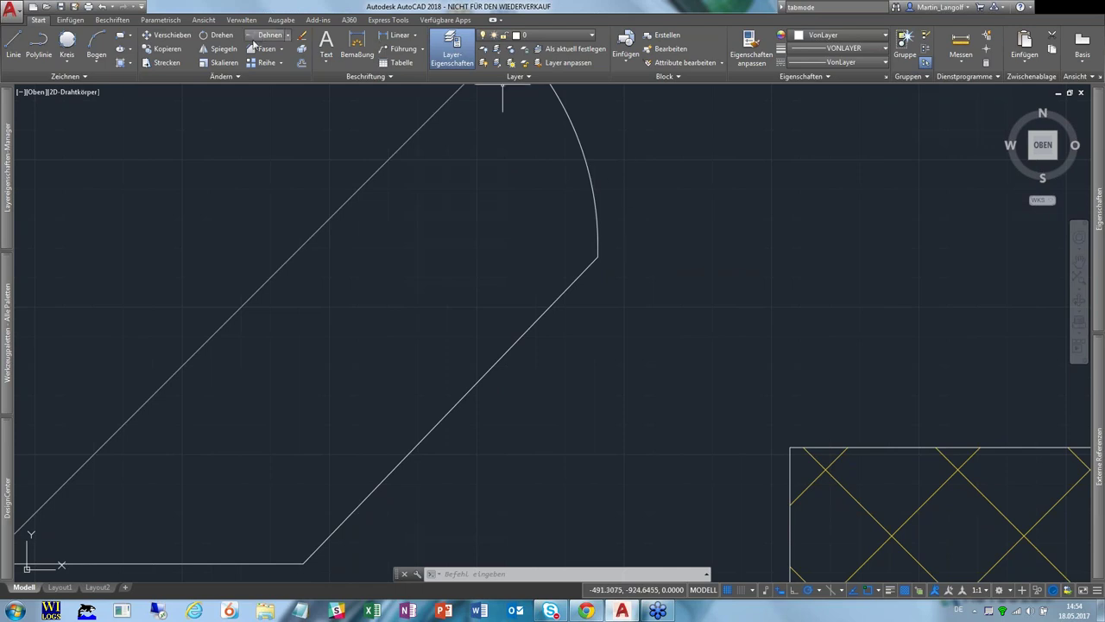
- Offset the bottom horizontal line upward by 100 with VERSETZ
{"action": "left_click", "coordinate": [301, 68]}
{"action": "middle_click_drag", "start_coordinate": [467, 262], "coordinate": [498, 332]}
{"action": "scroll", "coordinate": [489, 316], "scroll_direction": "down", "scroll_amount": 2}
{"action": "scroll", "coordinate": [306, 247], "scroll_direction": "down", "scroll_amount": 2}
{"action": "middle_click_drag", "start_coordinate": [308, 246], "coordinate": [397, 265]}
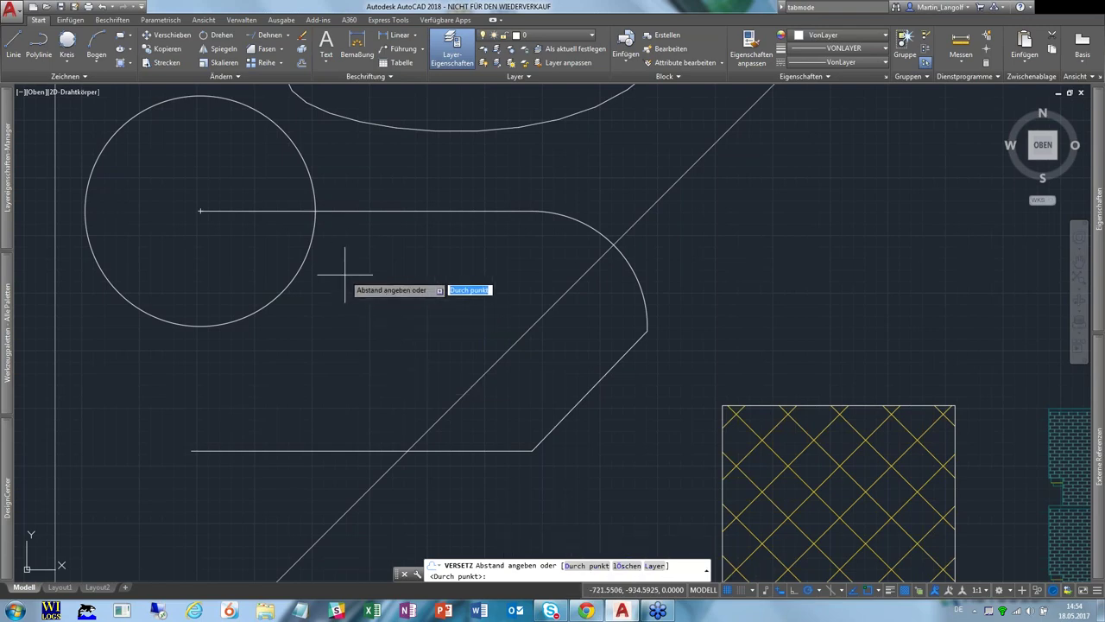
{"action": "type", "text": "100"}
{"action": "key", "text": "Return"}
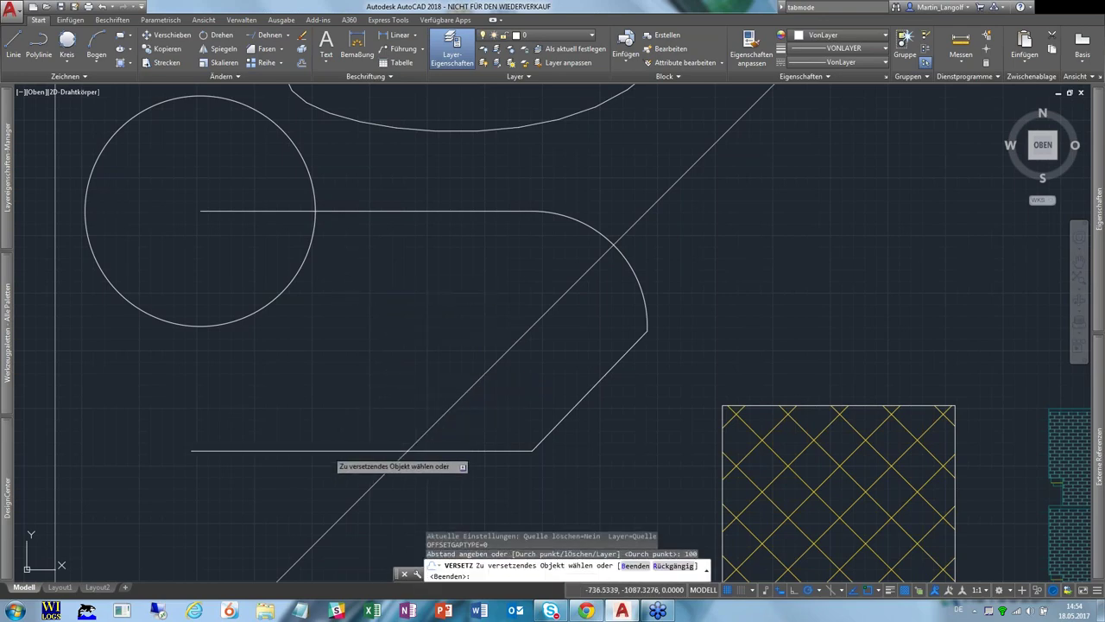
{"action": "left_click", "coordinate": [327, 451]}
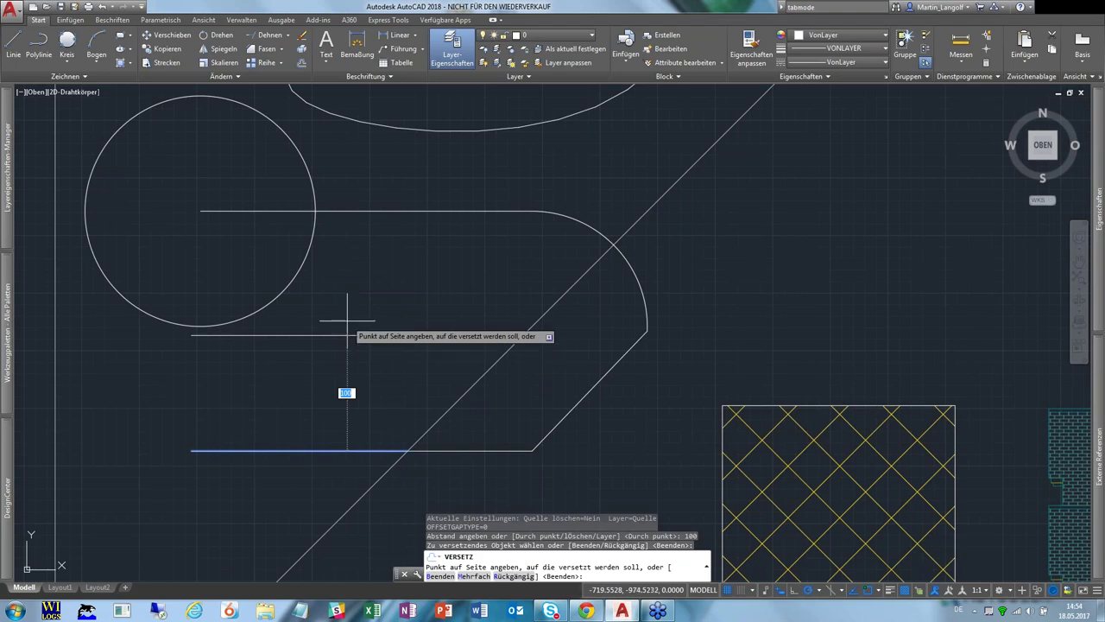
{"action": "scroll", "coordinate": [347, 335], "scroll_direction": "down", "scroll_amount": 2}
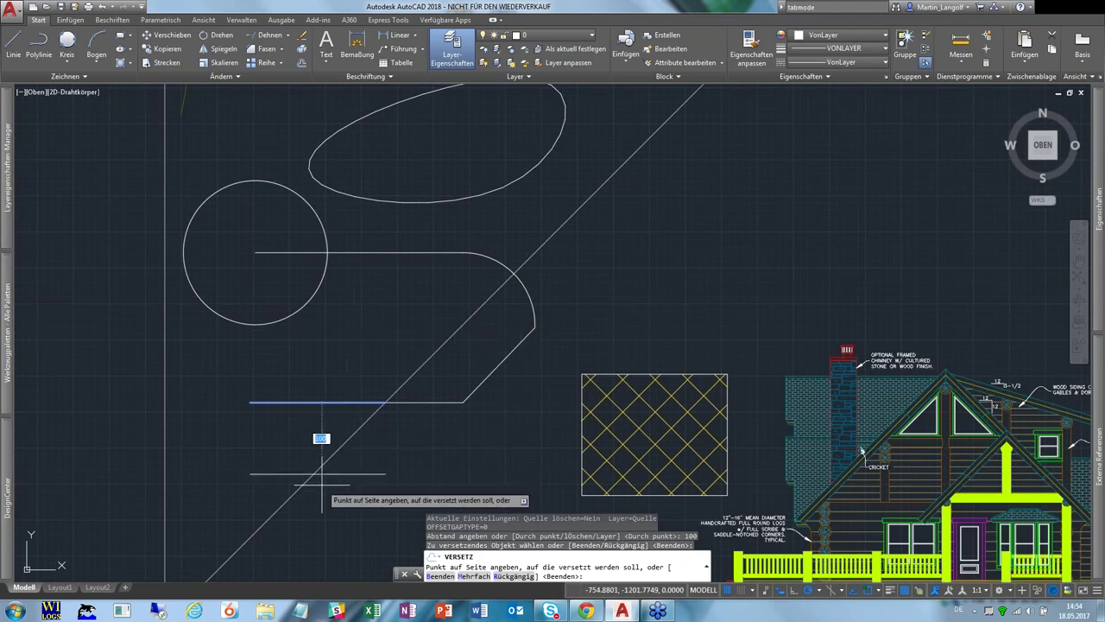
{"action": "left_click", "coordinate": [317, 344]}
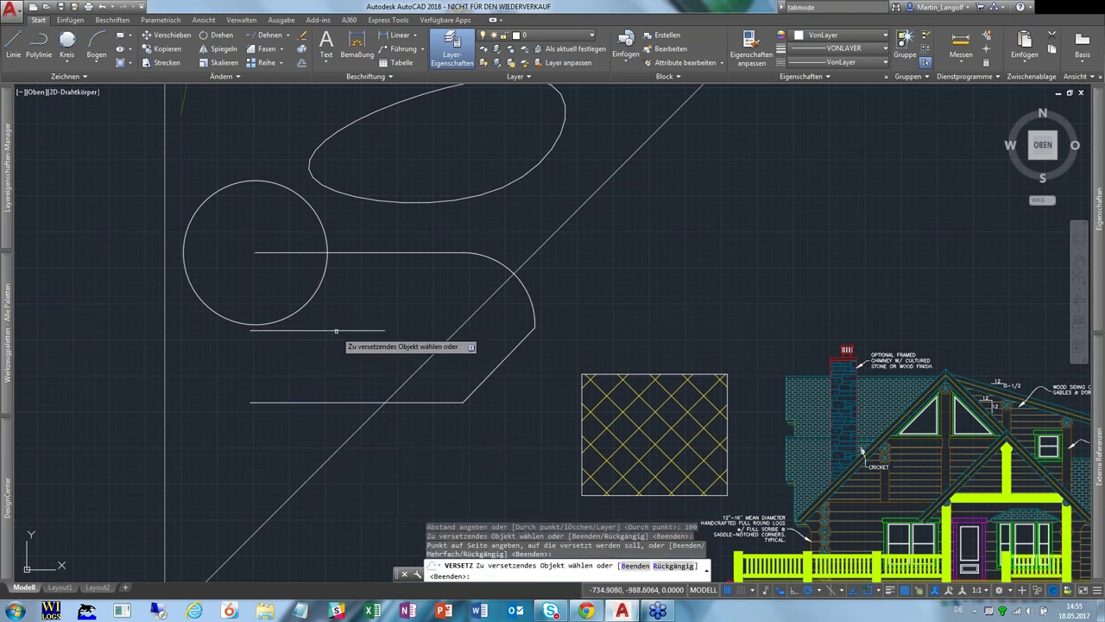
- Offset each new copy upward by 100 again through the circle, then exit
{"action": "left_click", "coordinate": [332, 329]}
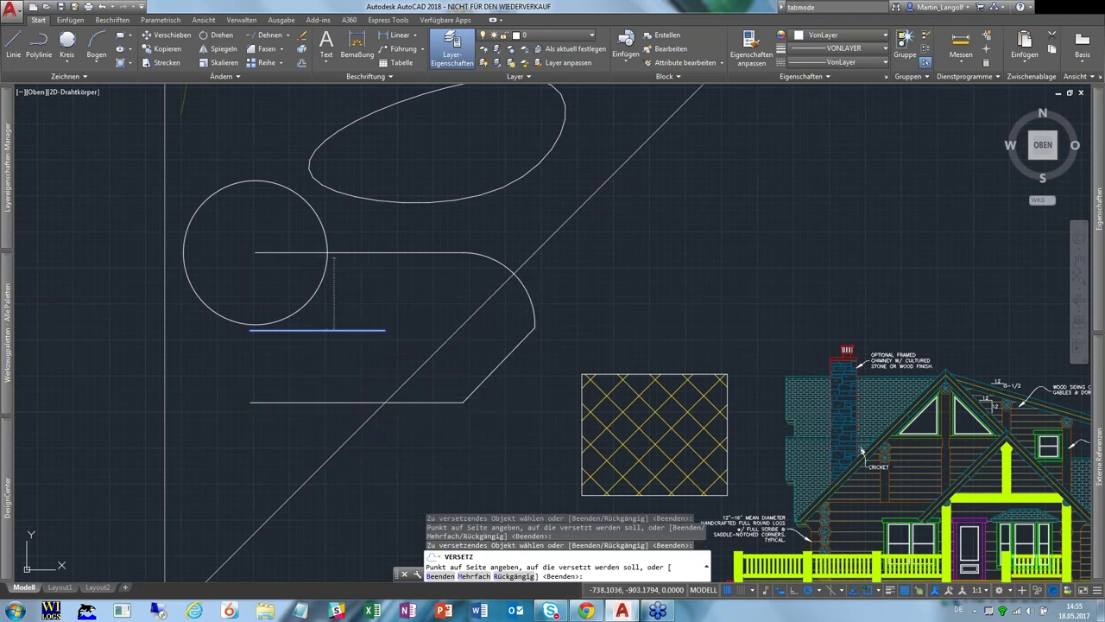
{"action": "left_click", "coordinate": [335, 256]}
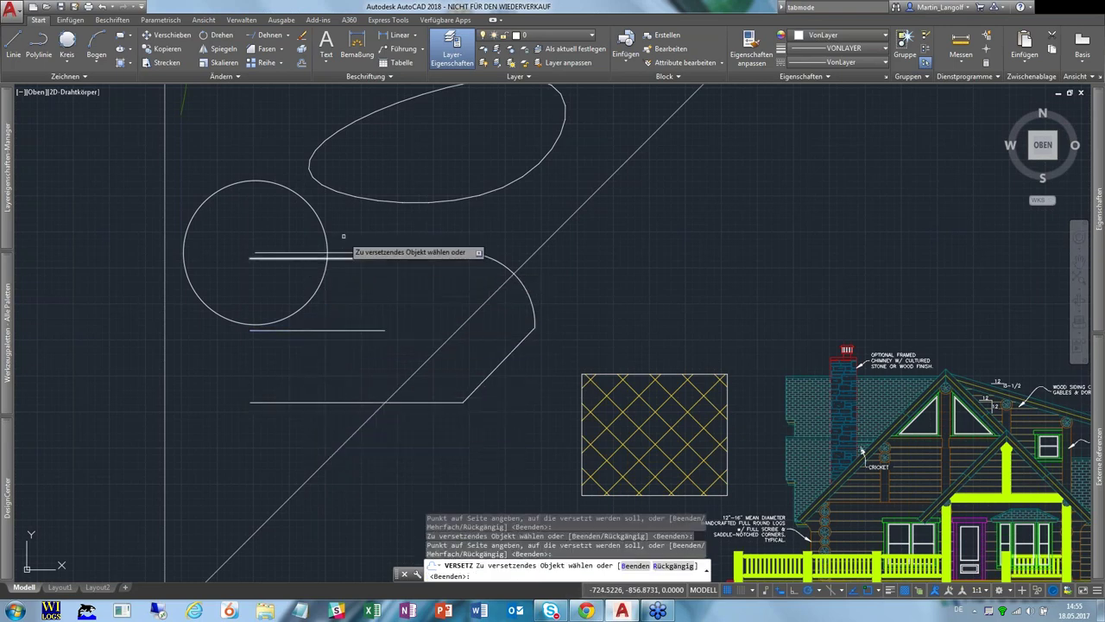
{"action": "left_click", "coordinate": [339, 223]}
{"action": "left_click", "coordinate": [337, 257]}
{"action": "left_click", "coordinate": [352, 203]}
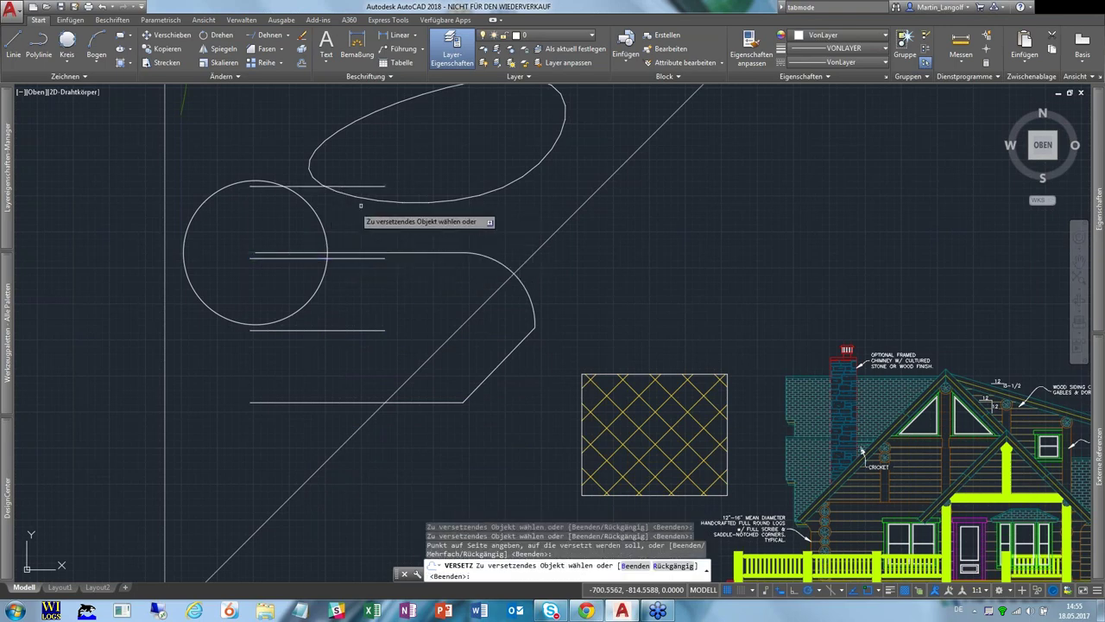
{"action": "left_click", "coordinate": [396, 257]}
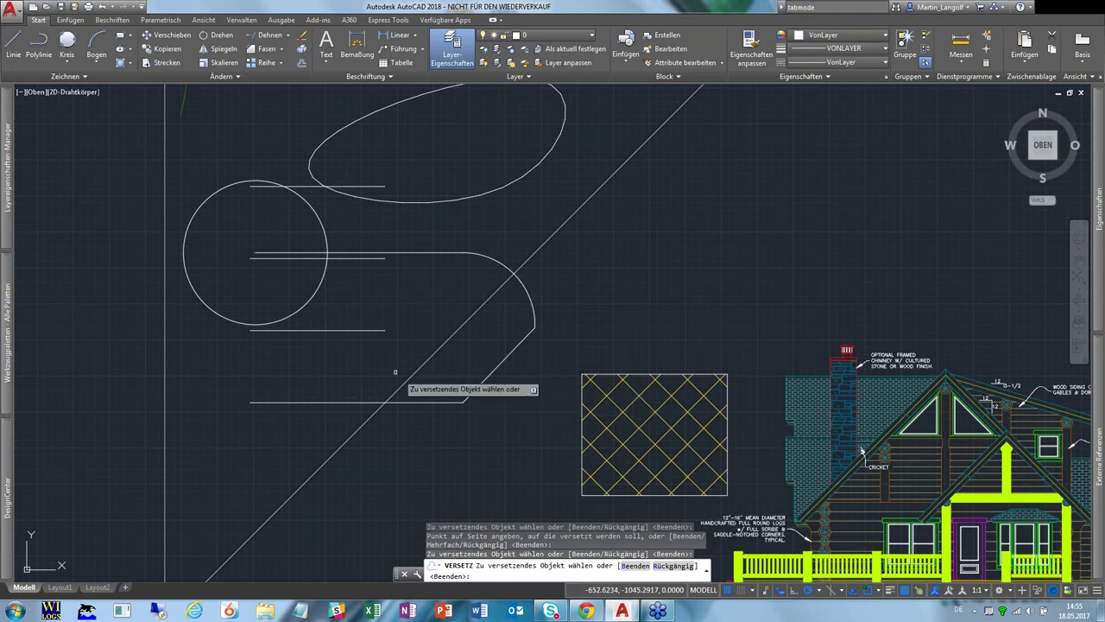
{"action": "left_click", "coordinate": [639, 566]}
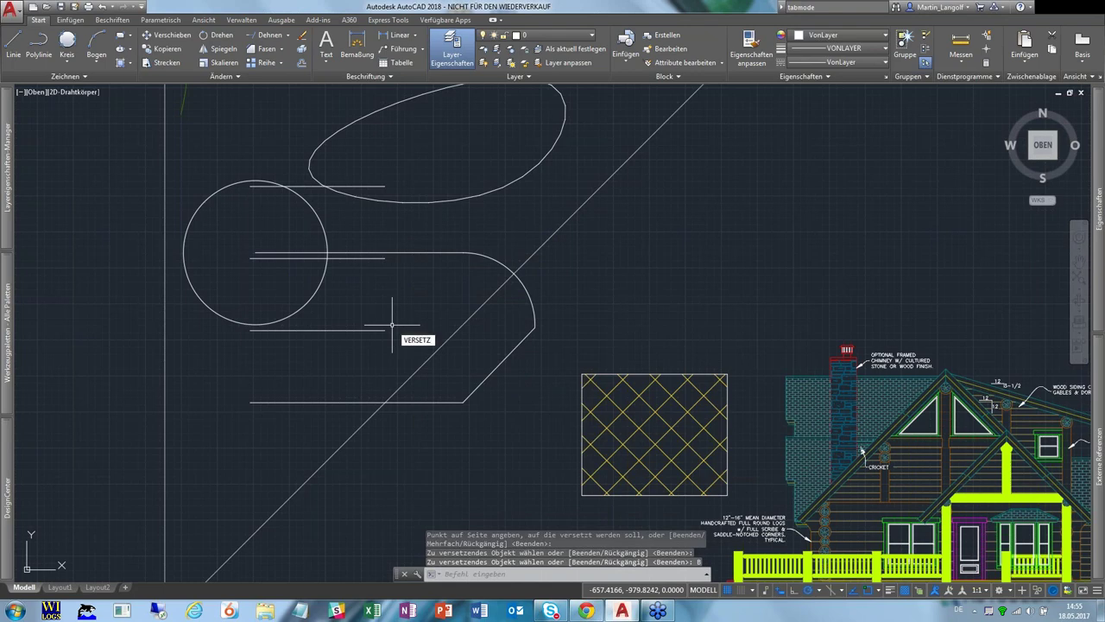
- Offset the short top line upward several times at 100-unit spacing using Mehrfach
{"action": "key", "text": "Return"}
{"action": "key", "text": "Return"}
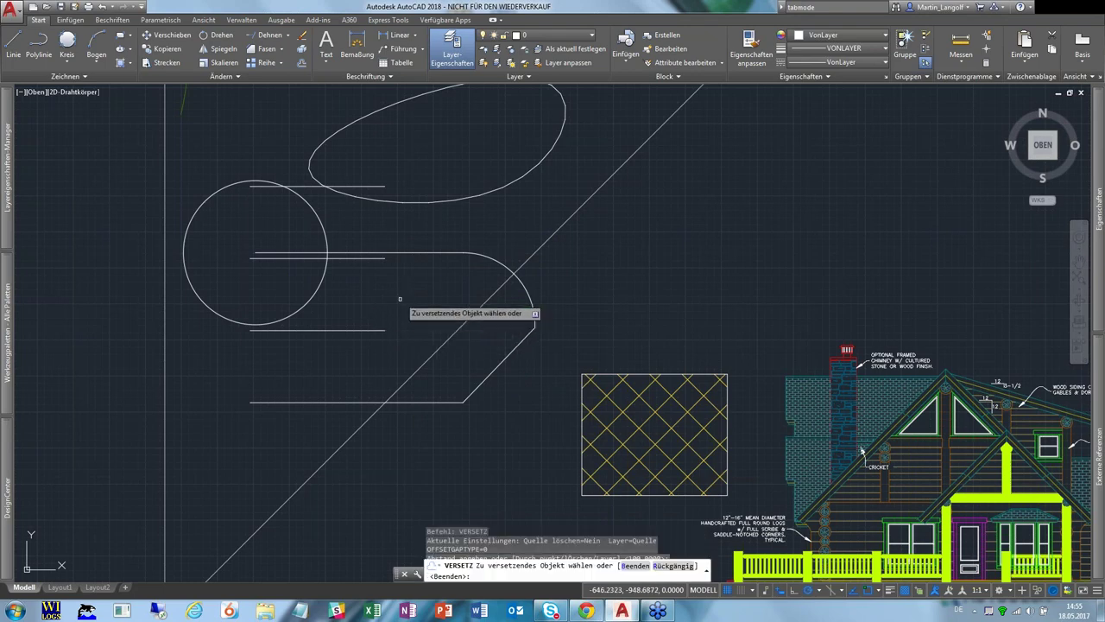
{"action": "left_click", "coordinate": [315, 185]}
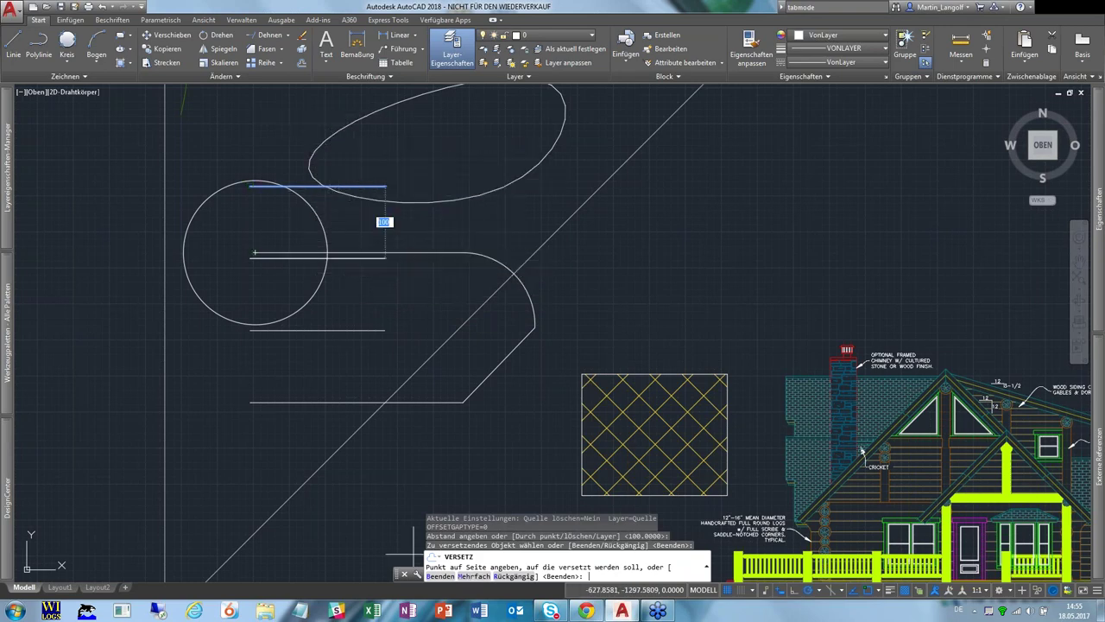
{"action": "left_click", "coordinate": [473, 575]}
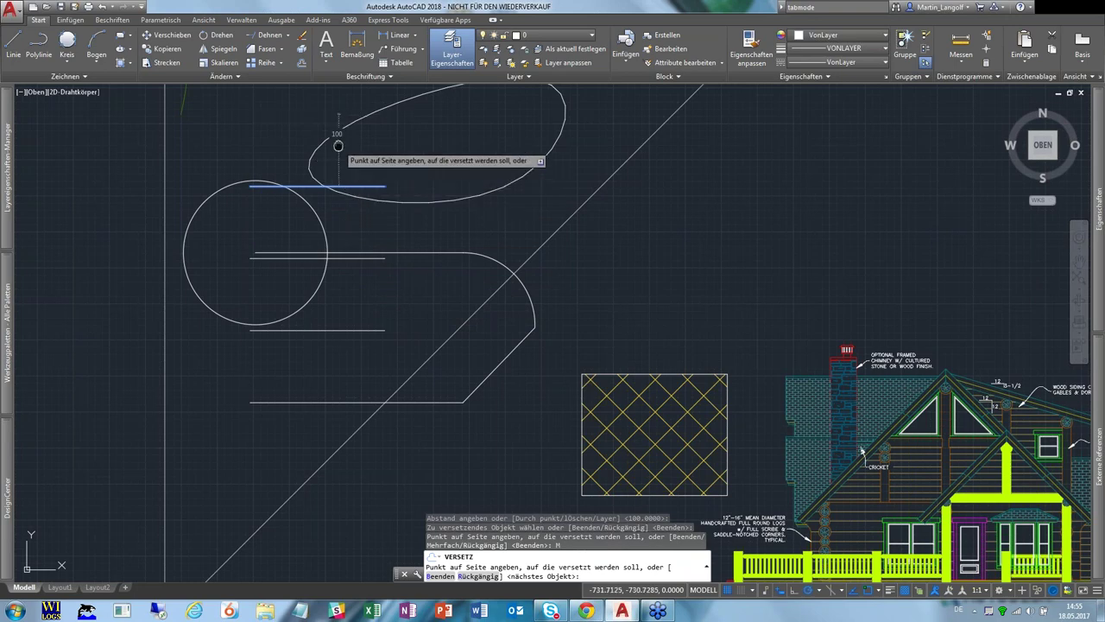
{"action": "middle_click_drag", "start_coordinate": [337, 146], "coordinate": [348, 329]}
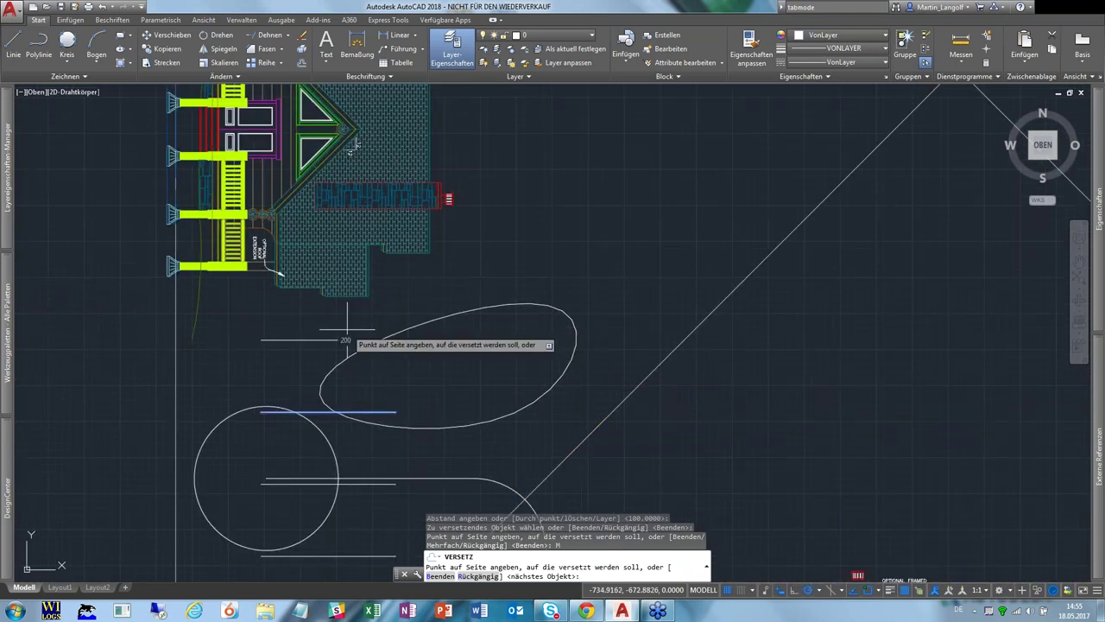
{"action": "left_click", "coordinate": [346, 328]}
{"action": "left_click", "coordinate": [344, 313]}
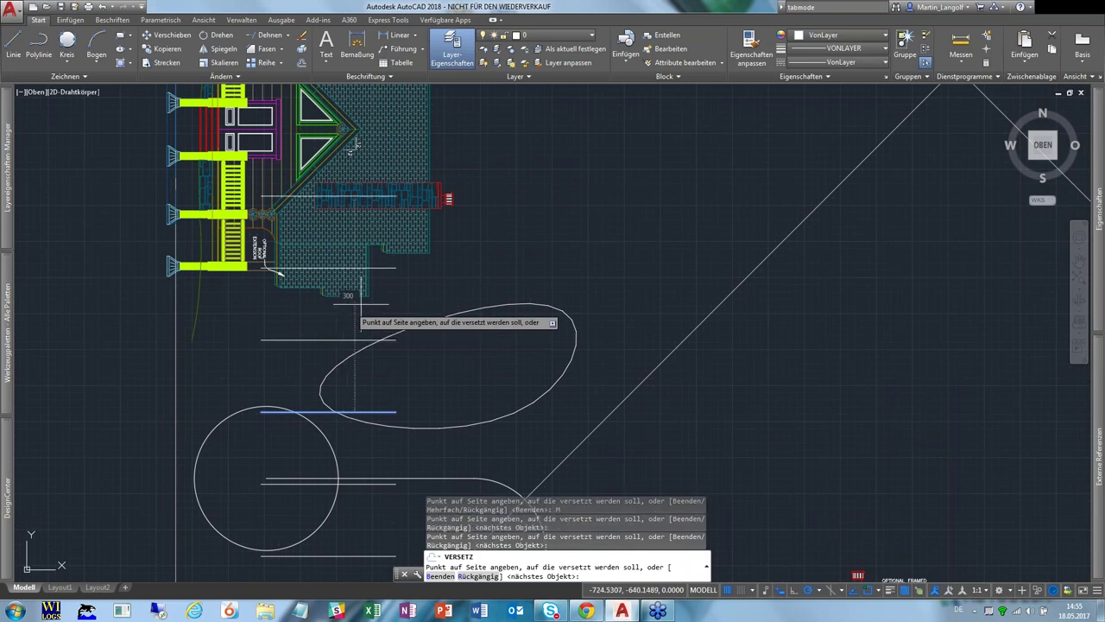
{"action": "left_click", "coordinate": [561, 251]}
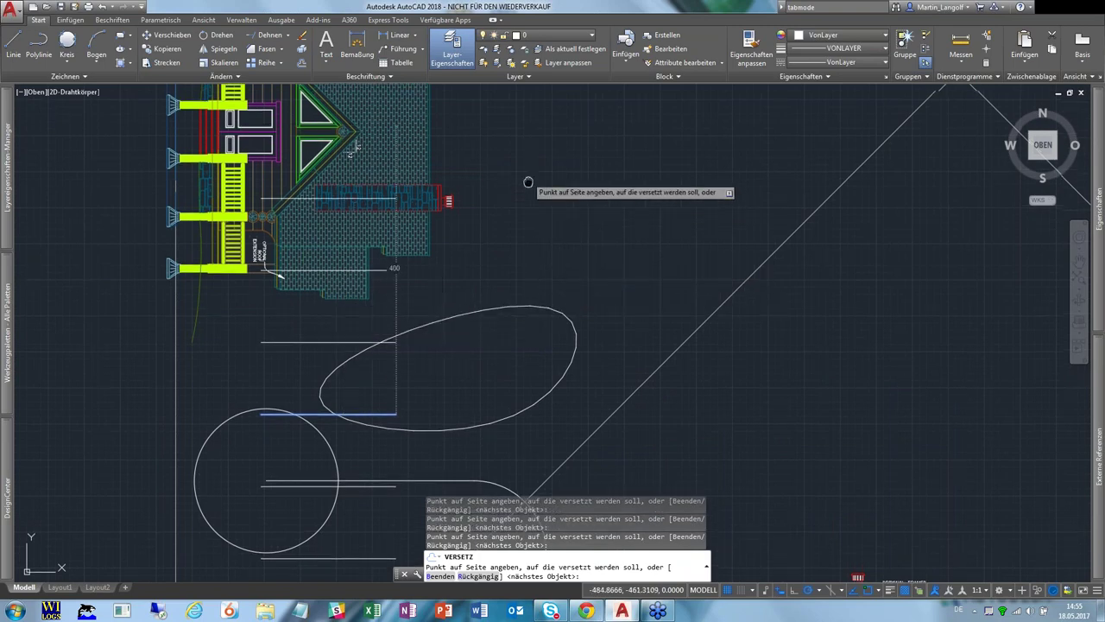
{"action": "middle_click_drag", "start_coordinate": [525, 180], "coordinate": [581, 439]}
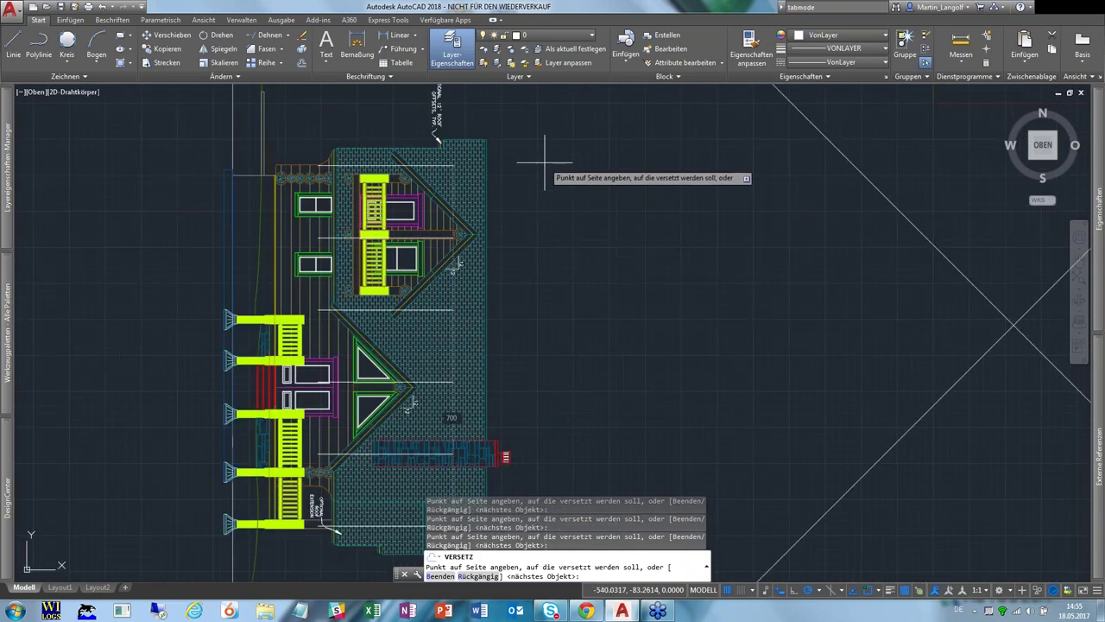
{"action": "middle_click_drag", "start_coordinate": [544, 162], "coordinate": [546, 193]}
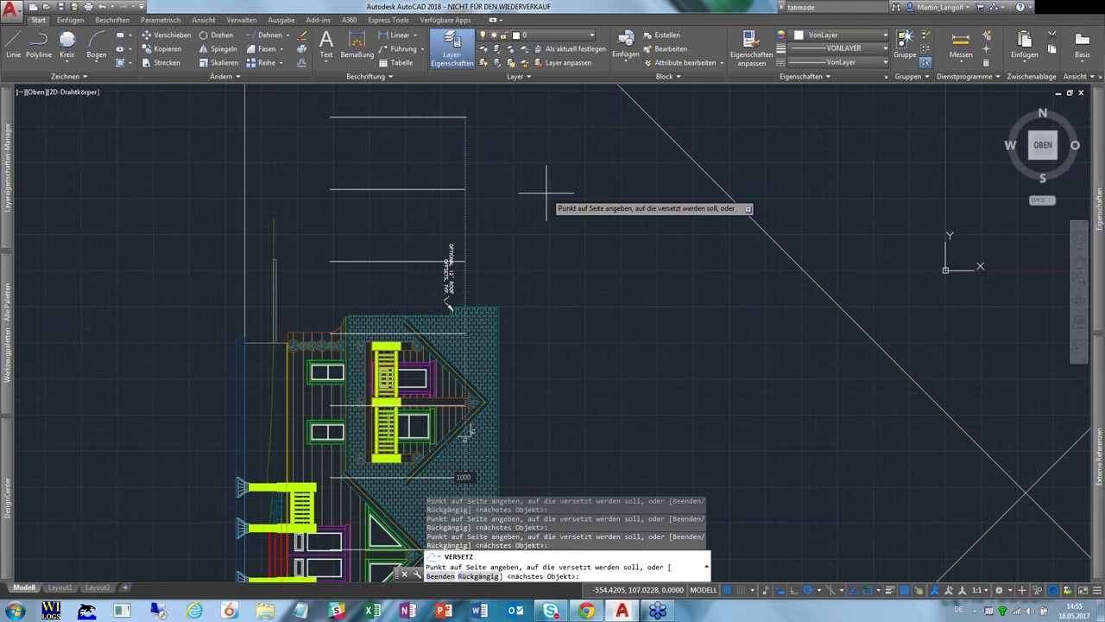
{"action": "key", "text": "Escape"}
- Zoom out to the practice shapes and select the circle
{"action": "scroll", "coordinate": [543, 225], "scroll_direction": "down", "scroll_amount": 1}
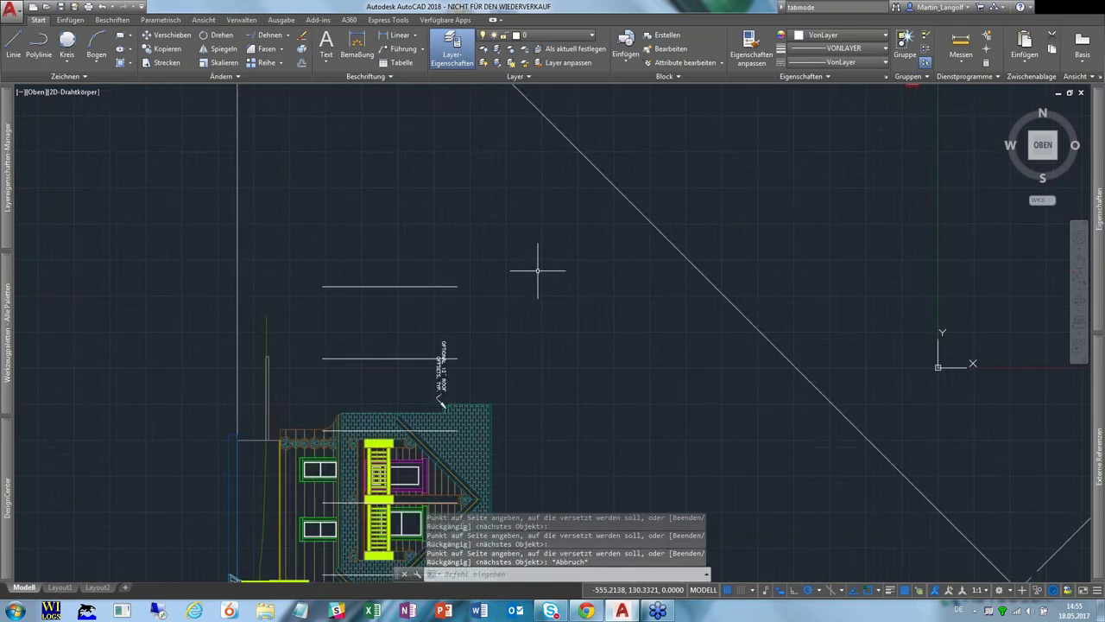
{"action": "scroll", "coordinate": [553, 216], "scroll_direction": "down", "scroll_amount": 2}
{"action": "scroll", "coordinate": [553, 259], "scroll_direction": "down", "scroll_amount": 2}
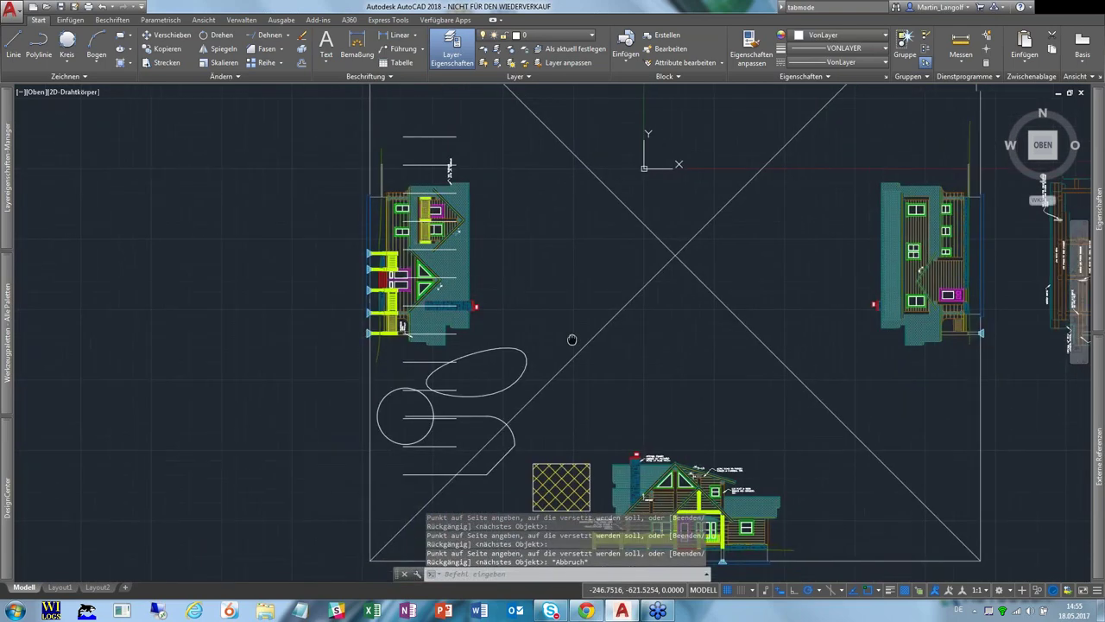
{"action": "middle_click_drag", "start_coordinate": [573, 340], "coordinate": [566, 246]}
{"action": "scroll", "coordinate": [379, 319], "scroll_direction": "up", "scroll_amount": 4}
{"action": "left_click", "coordinate": [321, 362]}
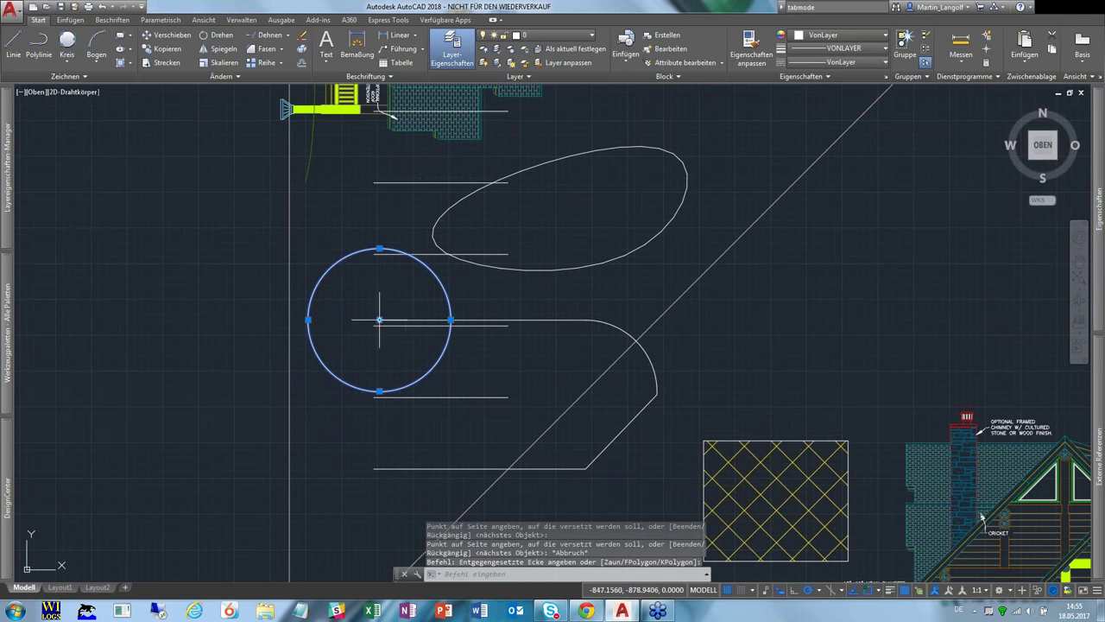
- Drag the circle by its centre grip into open space on the left, clear of the lines
{"action": "left_click", "coordinate": [379, 320]}
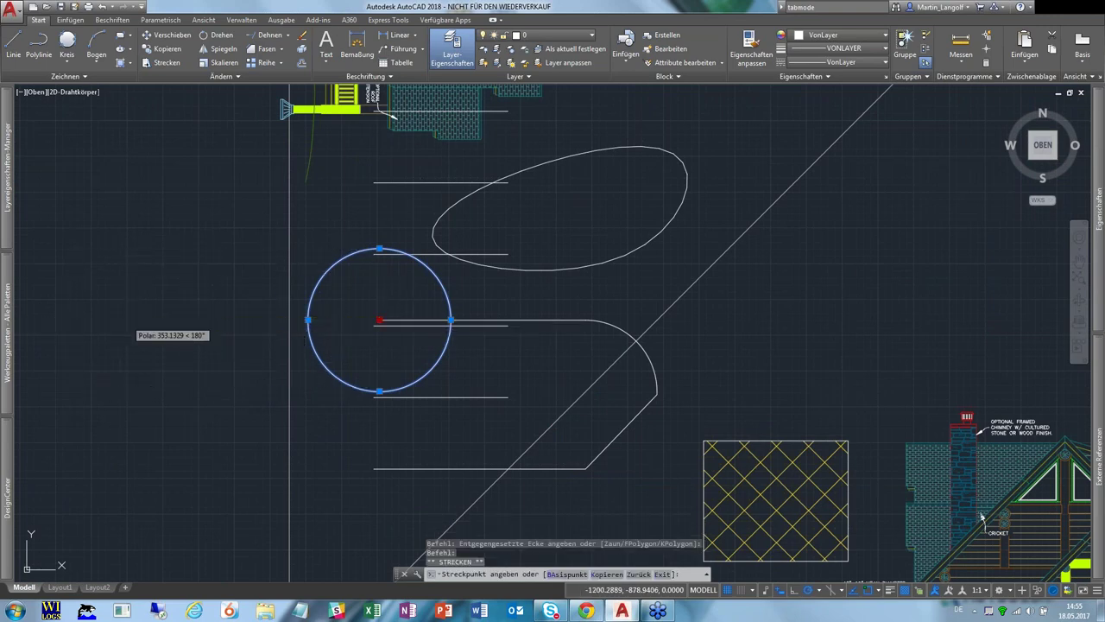
{"action": "left_click", "coordinate": [129, 327]}
{"action": "middle_click_drag", "start_coordinate": [151, 296], "coordinate": [468, 307]}
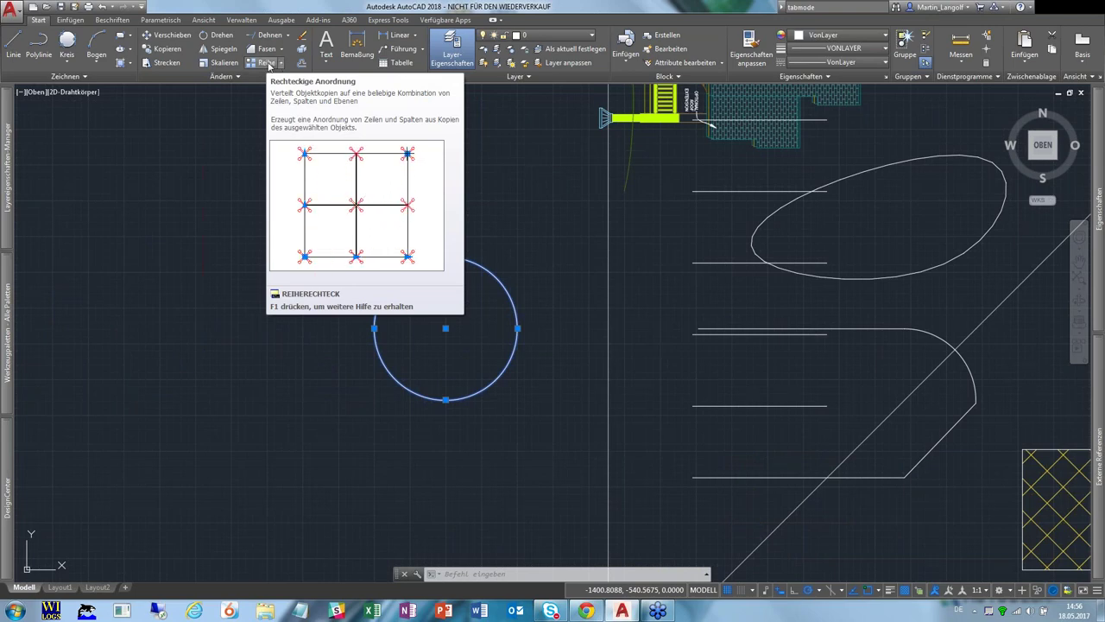
- Create a rectangular array of the circle with 4 rows and 2 columns
{"action": "left_click", "coordinate": [269, 65]}
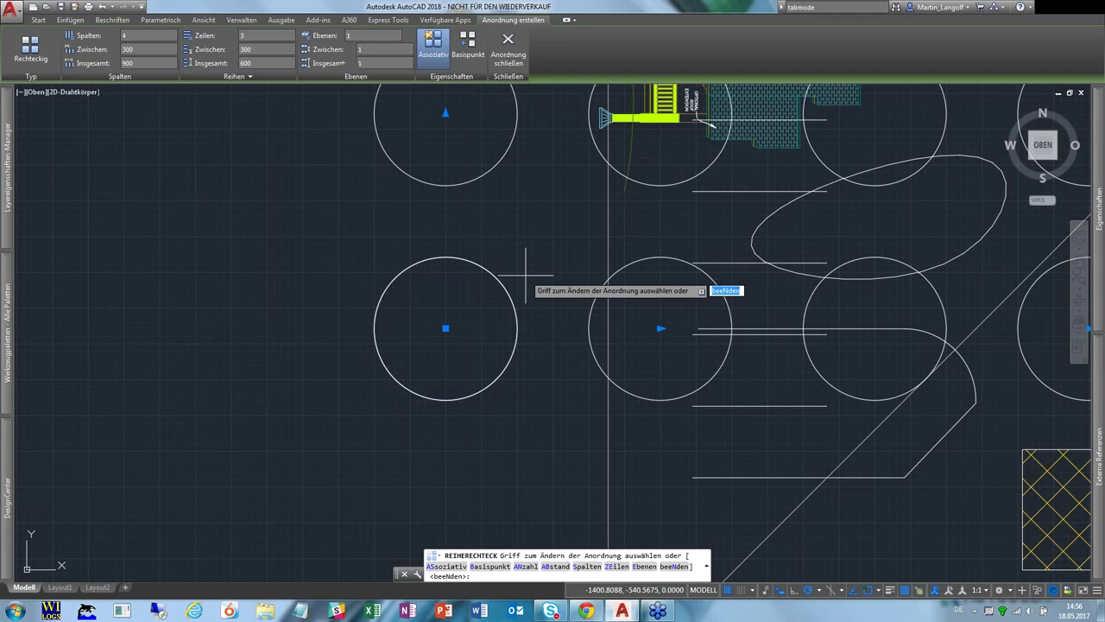
{"action": "middle_click_drag", "start_coordinate": [514, 248], "coordinate": [414, 343]}
{"action": "scroll", "coordinate": [406, 354], "scroll_direction": "down", "scroll_amount": 2}
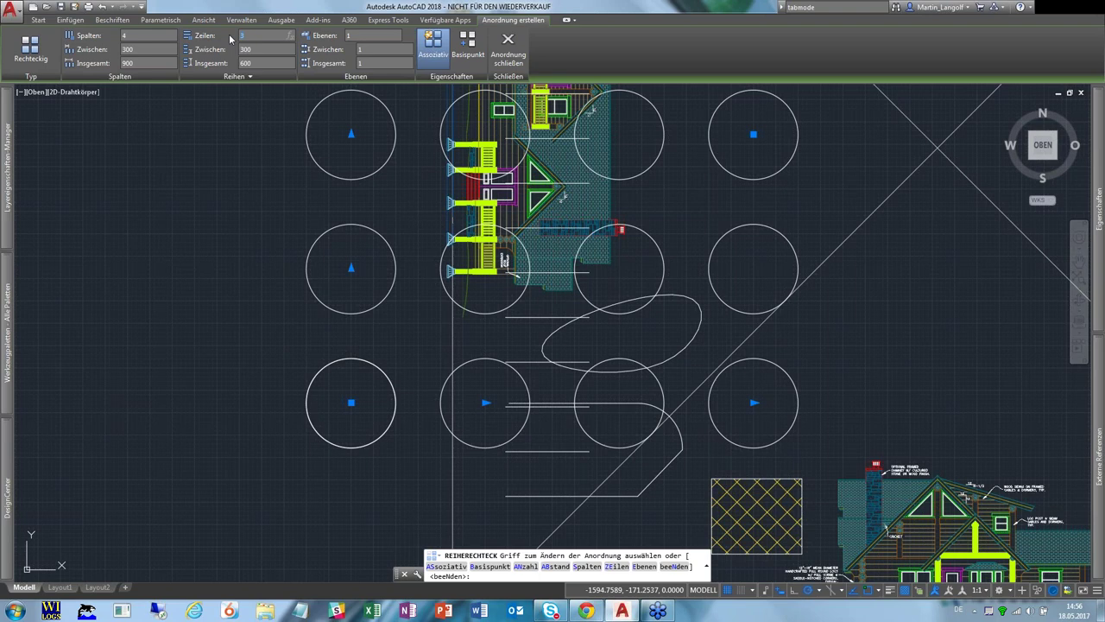
{"action": "left_click", "coordinate": [266, 35]}
{"action": "type", "text": "4"}
{"action": "key", "text": "Return"}
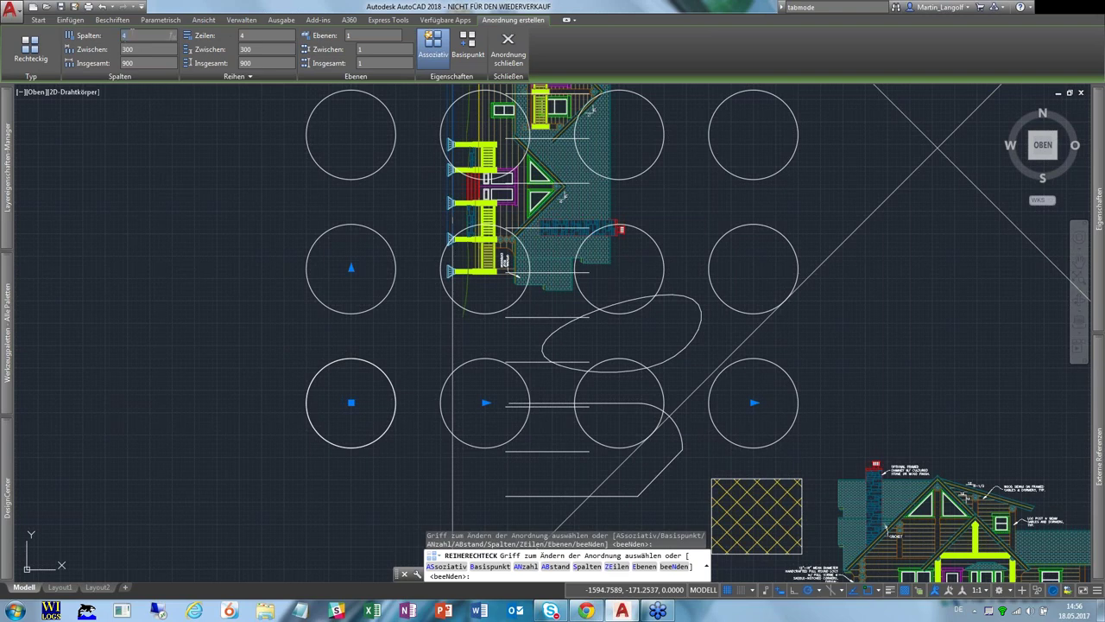
{"action": "type", "text": "2"}
{"action": "key", "text": "Return"}
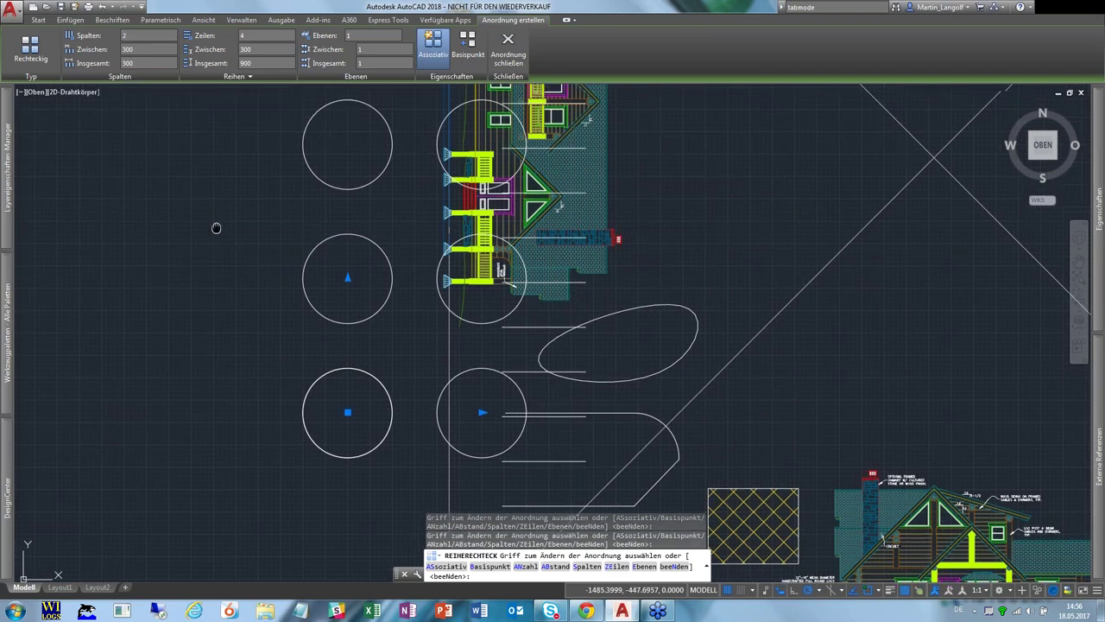
{"action": "middle_click_drag", "start_coordinate": [222, 207], "coordinate": [244, 203]}
{"action": "scroll", "coordinate": [190, 274], "scroll_direction": "down", "scroll_amount": 4}
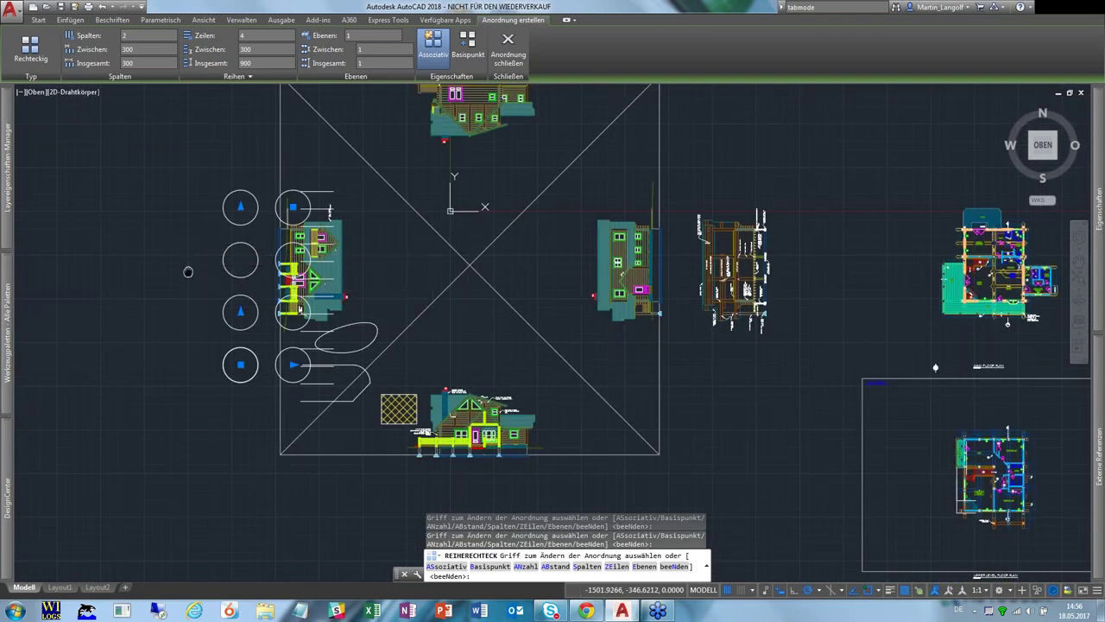
{"action": "middle_click_drag", "start_coordinate": [188, 272], "coordinate": [332, 226]}
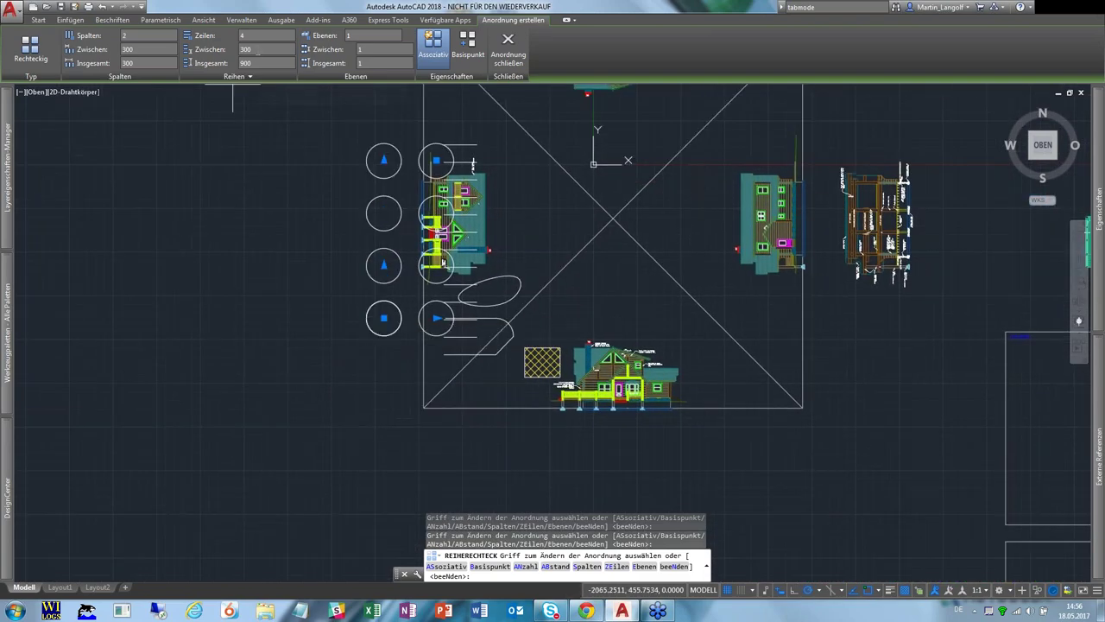
- Set the row and column spacing to 100 and finish the array with Eingabe
{"action": "left_click", "coordinate": [225, 52]}
{"action": "type", "text": "100"}
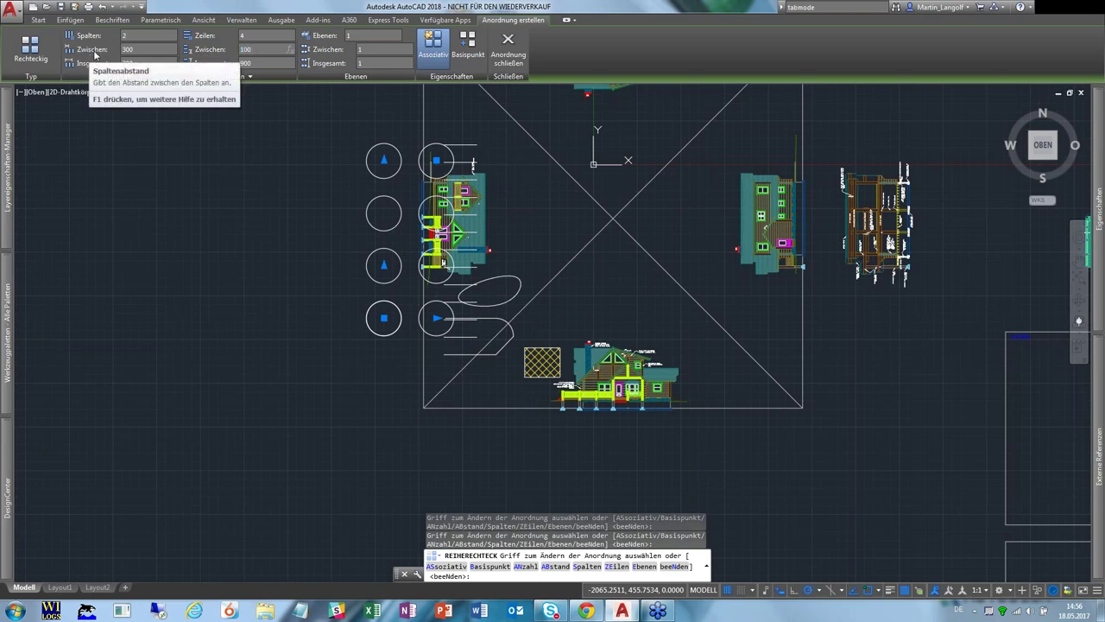
{"action": "key", "text": "Return"}
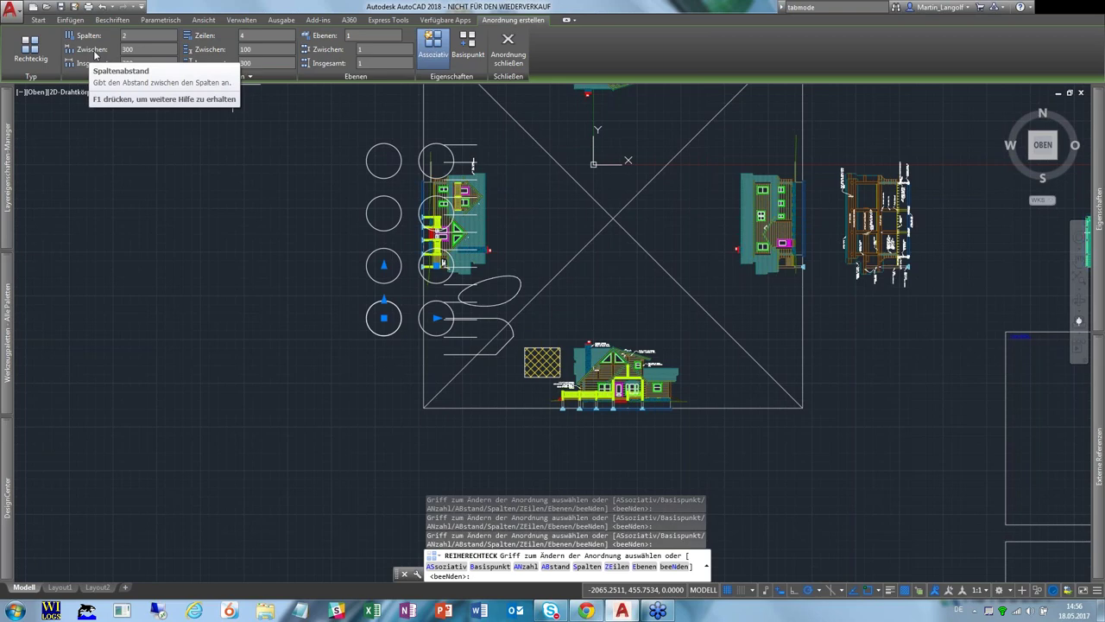
{"action": "key", "text": "Return"}
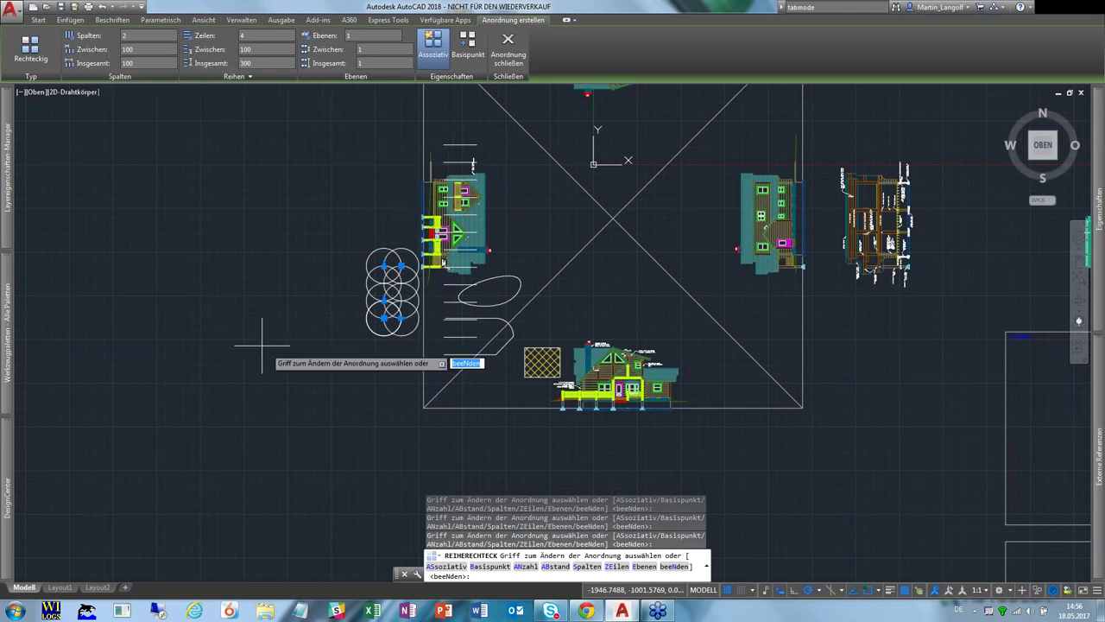
{"action": "scroll", "coordinate": [417, 329], "scroll_direction": "up", "scroll_amount": 2}
{"action": "scroll", "coordinate": [416, 334], "scroll_direction": "up", "scroll_amount": 1}
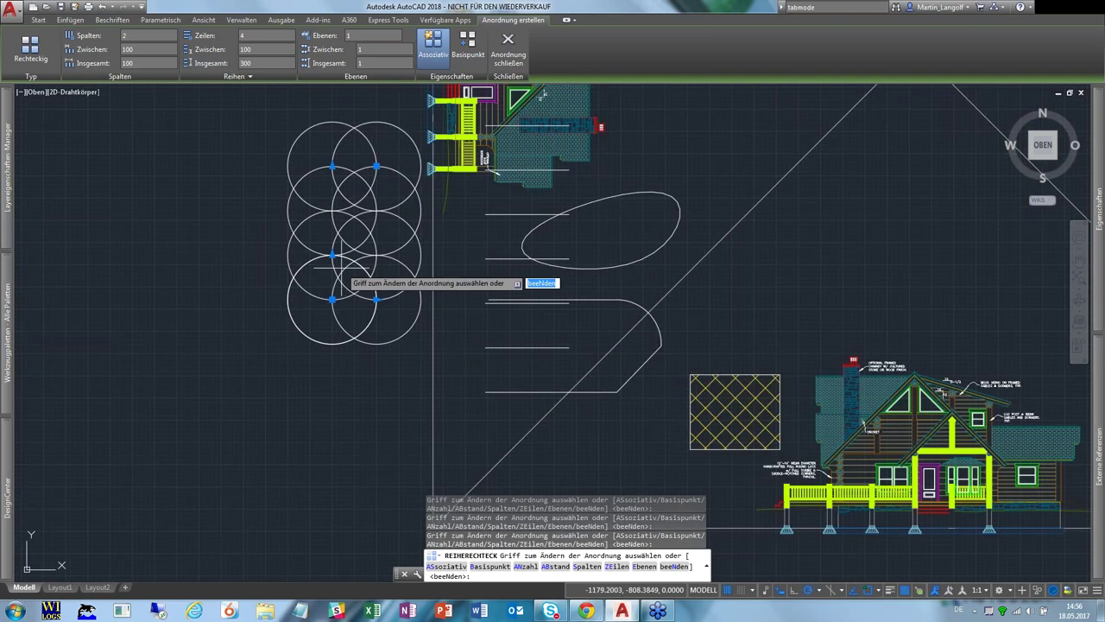
{"action": "scroll", "coordinate": [333, 259], "scroll_direction": "up", "scroll_amount": 1}
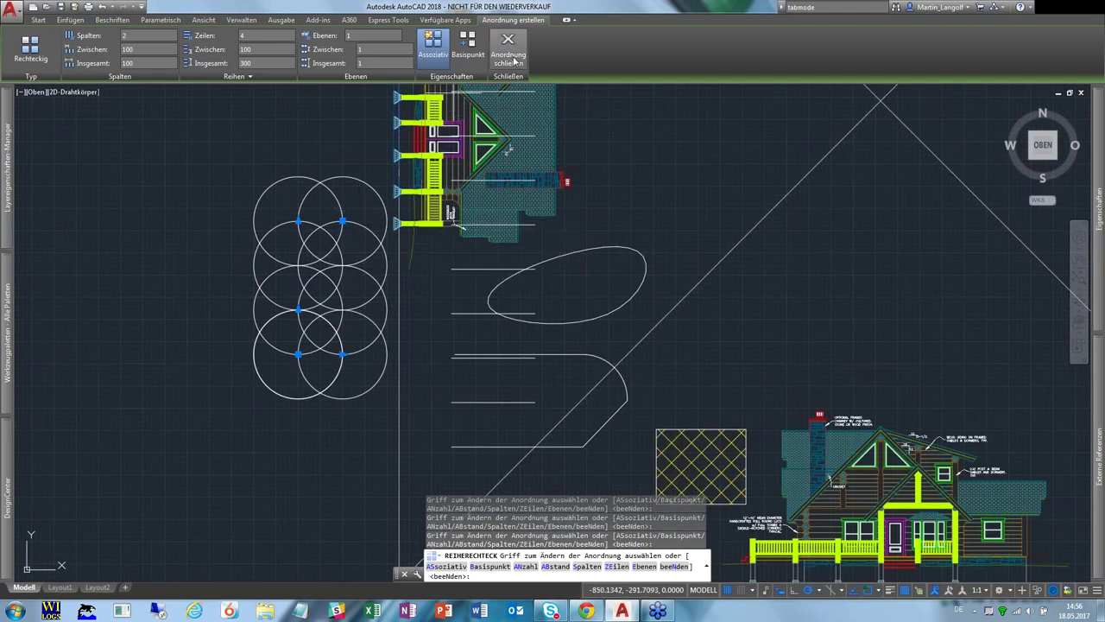
{"action": "right_click", "coordinate": [298, 131]}
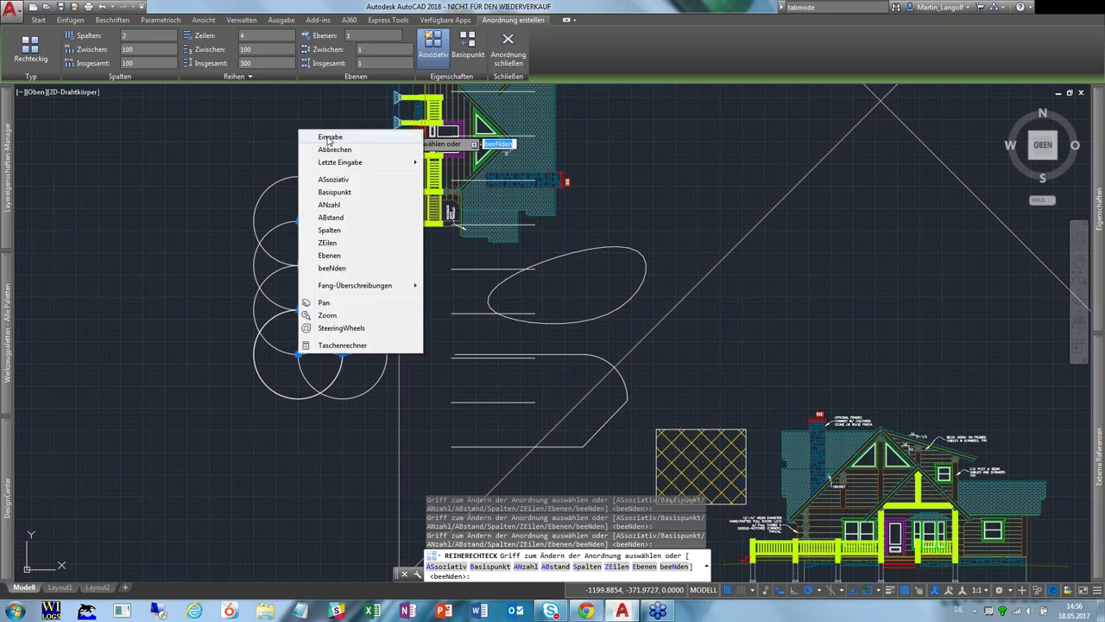
{"action": "left_click", "coordinate": [328, 140]}
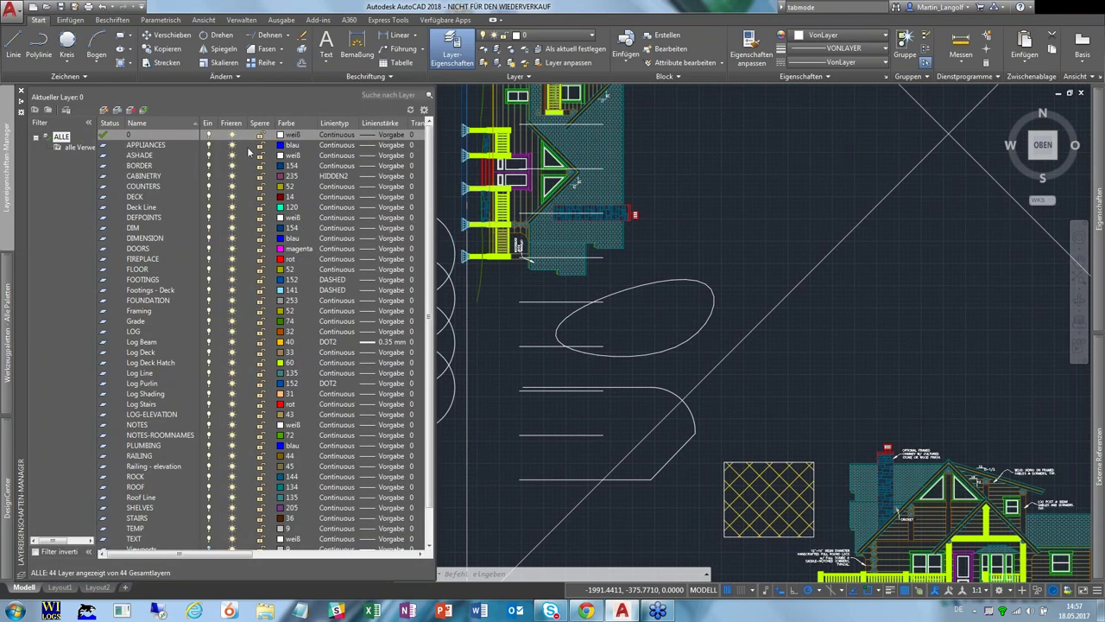
- Set APPLIANCES as the current layer instead of 0
{"action": "double_click", "coordinate": [152, 145]}
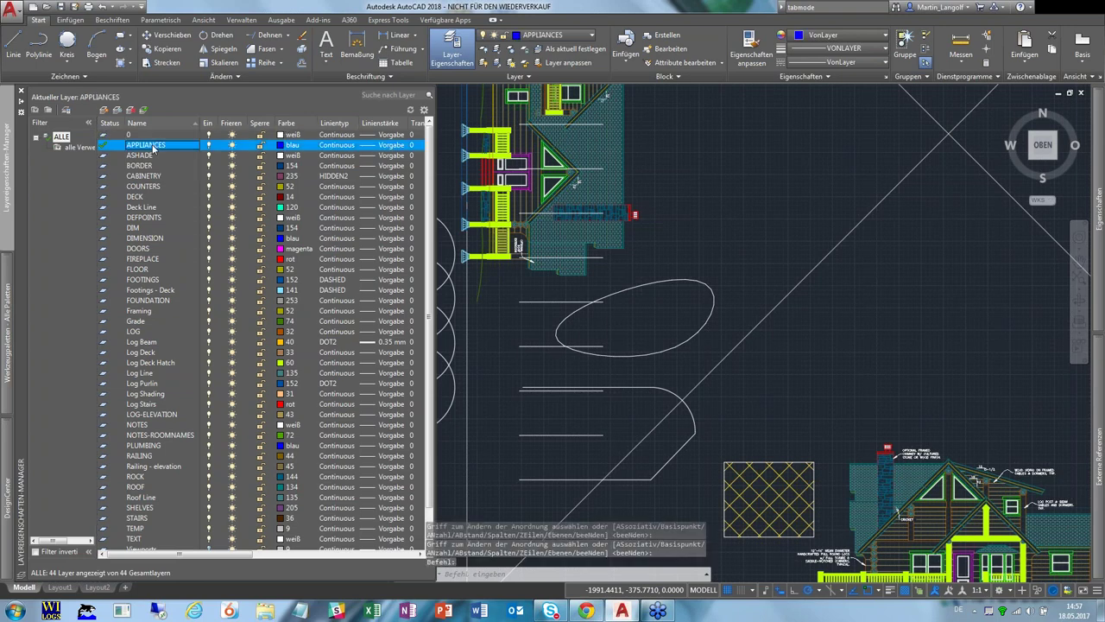
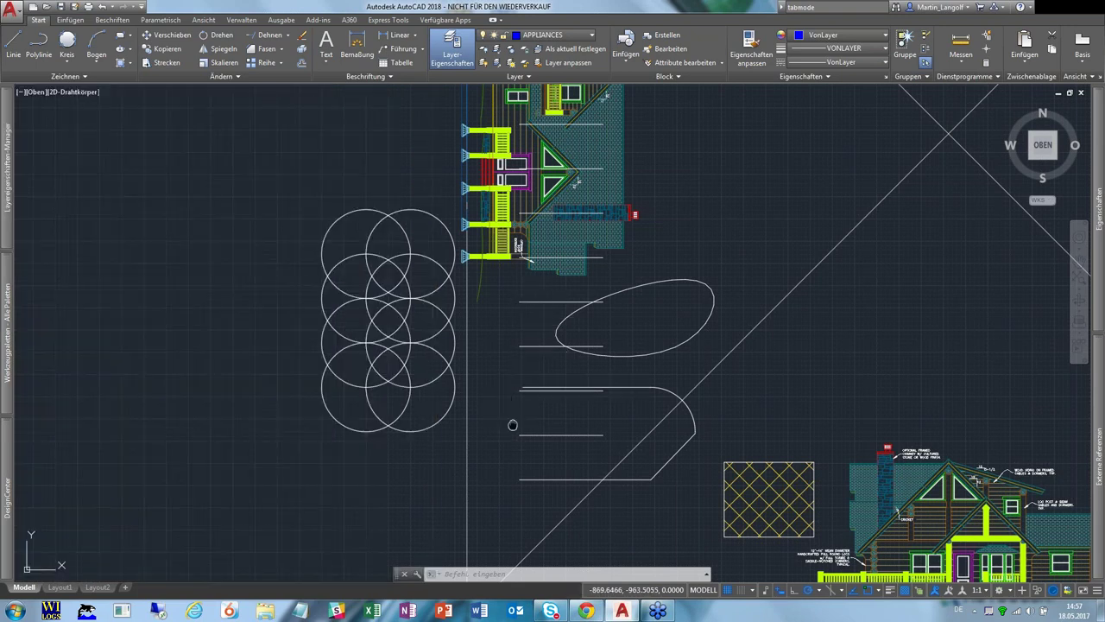
- Switch from the model to Layout1 and zoom to see its whole sheet and viewport
{"action": "middle_click_drag", "start_coordinate": [512, 425], "coordinate": [480, 361]}
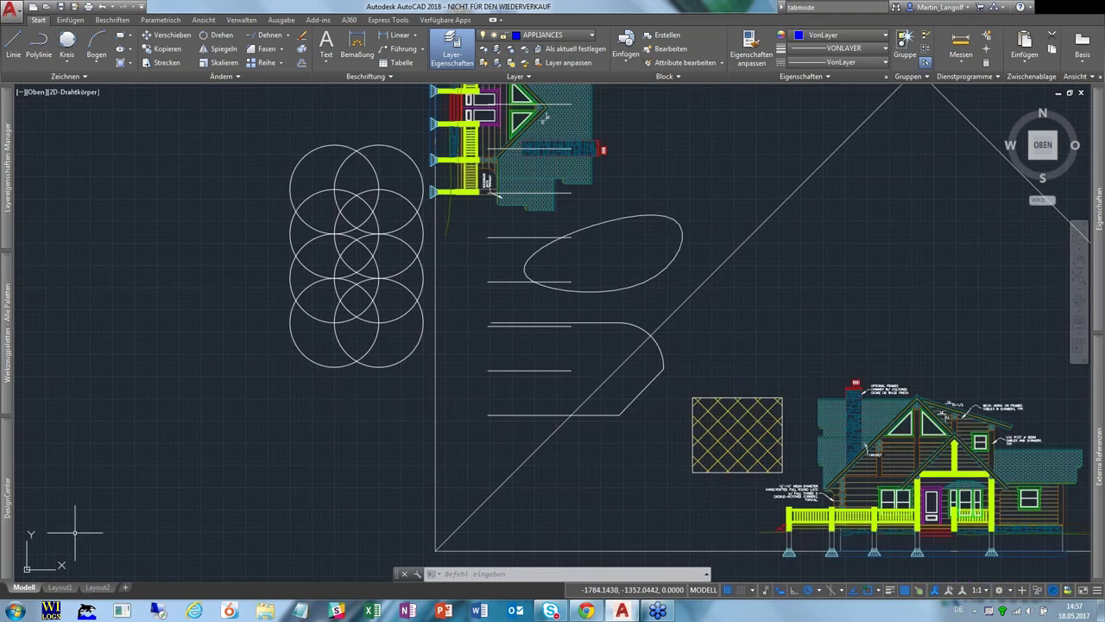
{"action": "left_click", "coordinate": [60, 587]}
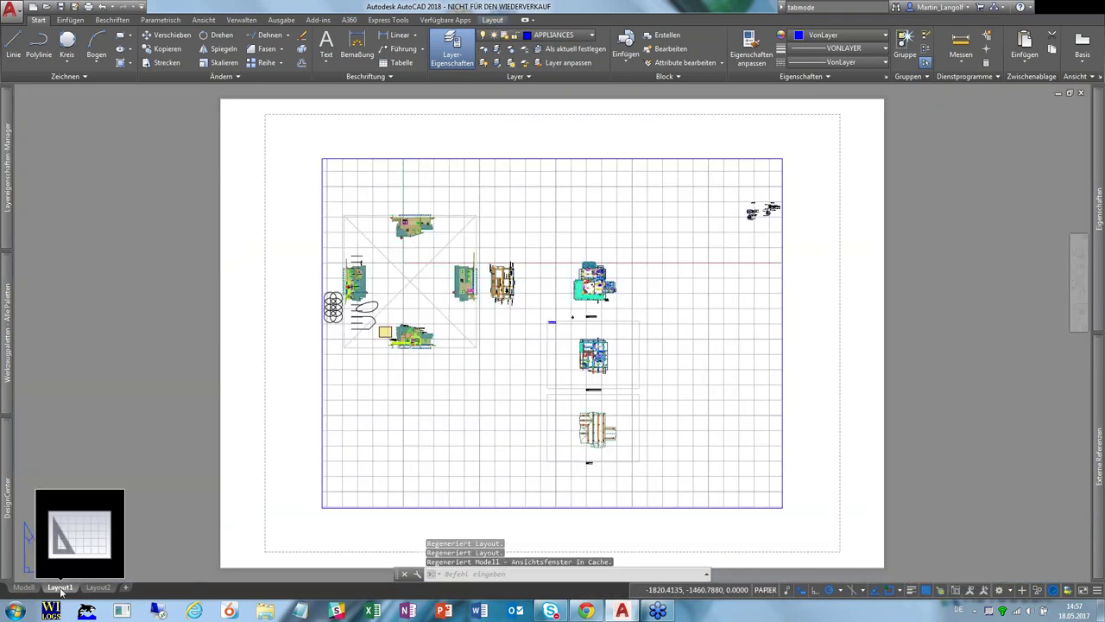
{"action": "scroll", "coordinate": [544, 407], "scroll_direction": "up", "scroll_amount": 1}
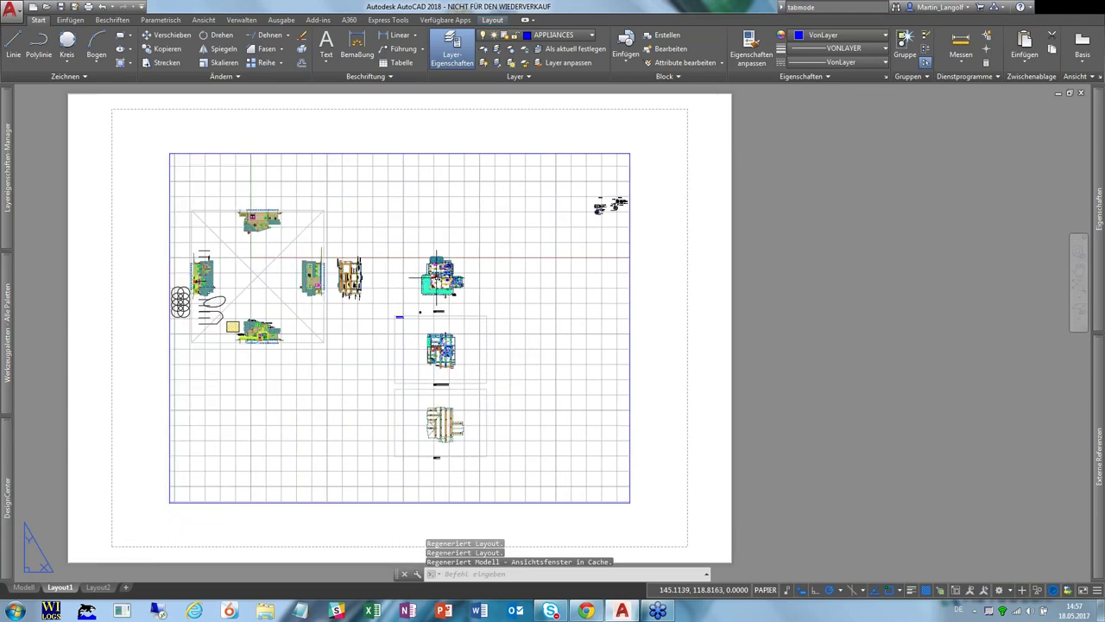
{"action": "scroll", "coordinate": [493, 388], "scroll_direction": "up", "scroll_amount": 2}
{"action": "scroll", "coordinate": [455, 309], "scroll_direction": "down", "scroll_amount": 1}
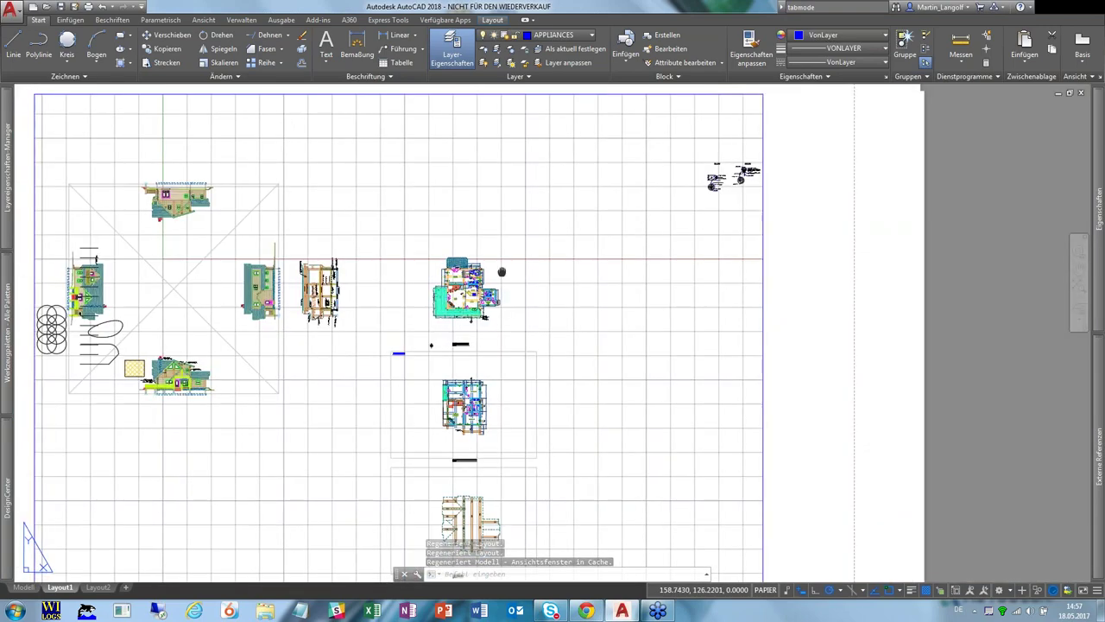
{"action": "scroll", "coordinate": [456, 309], "scroll_direction": "down", "scroll_amount": 3}
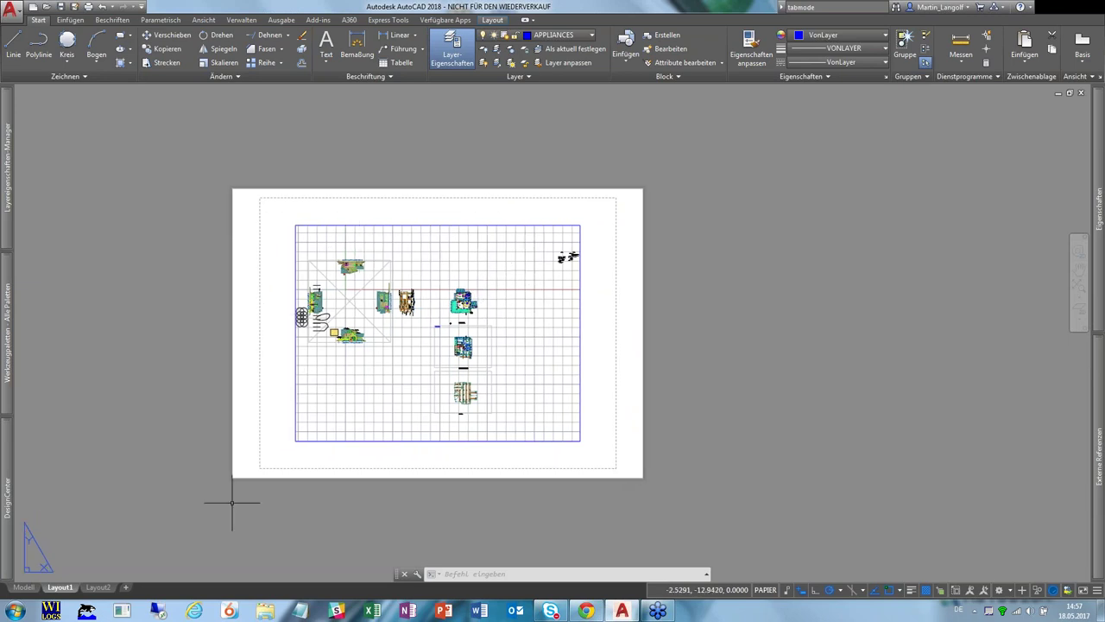
{"action": "right_click", "coordinate": [54, 588]}
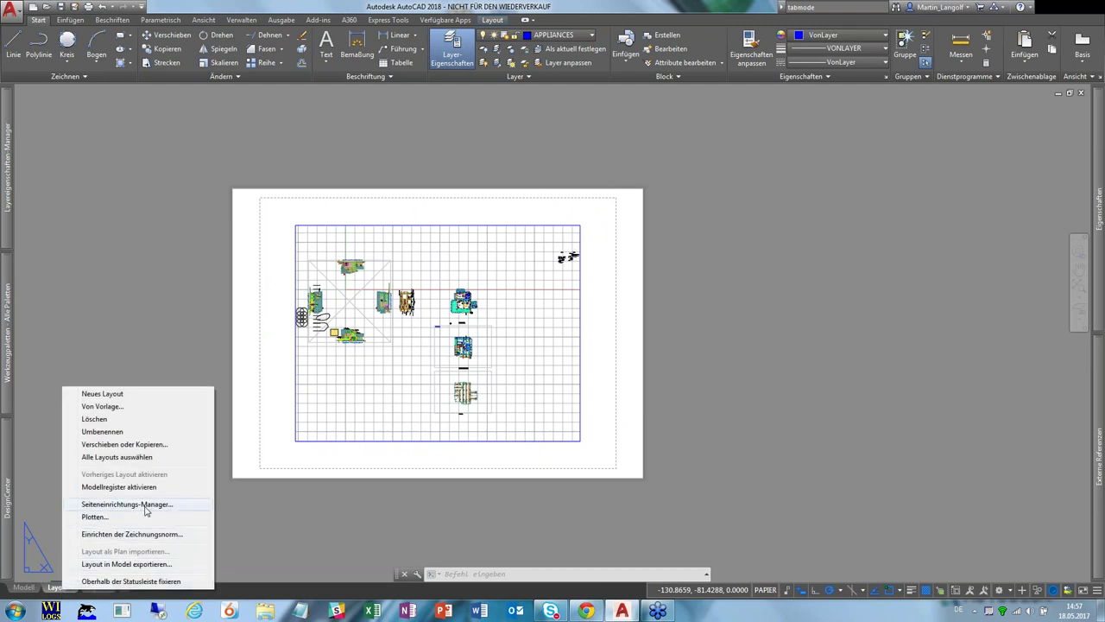
{"action": "left_click", "coordinate": [145, 505]}
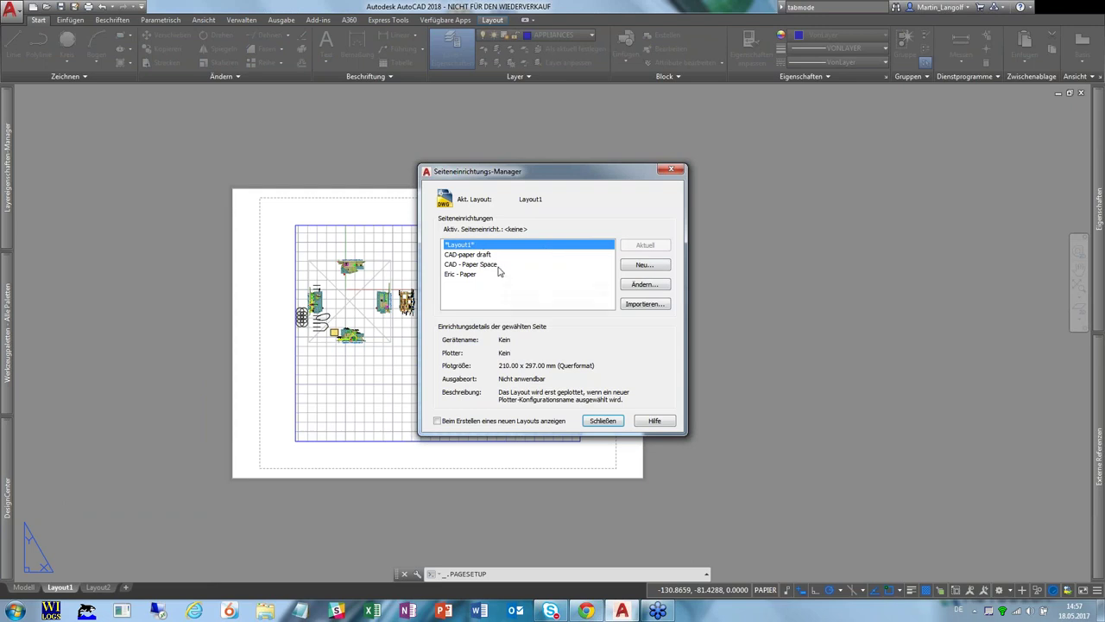
{"action": "left_click", "coordinate": [609, 418]}
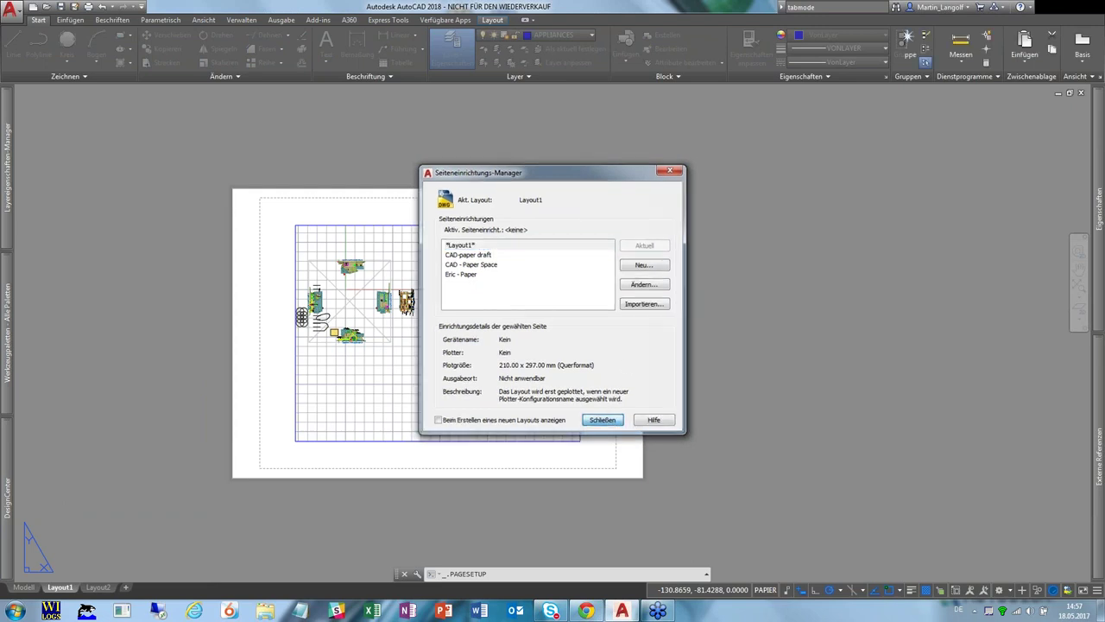
- Plot Layout1 to AutoCAD PDF (High Quality Print) on ISO A0 (841.00 x 1189.00 mm) paper
{"action": "key", "text": "ctrl+p"}
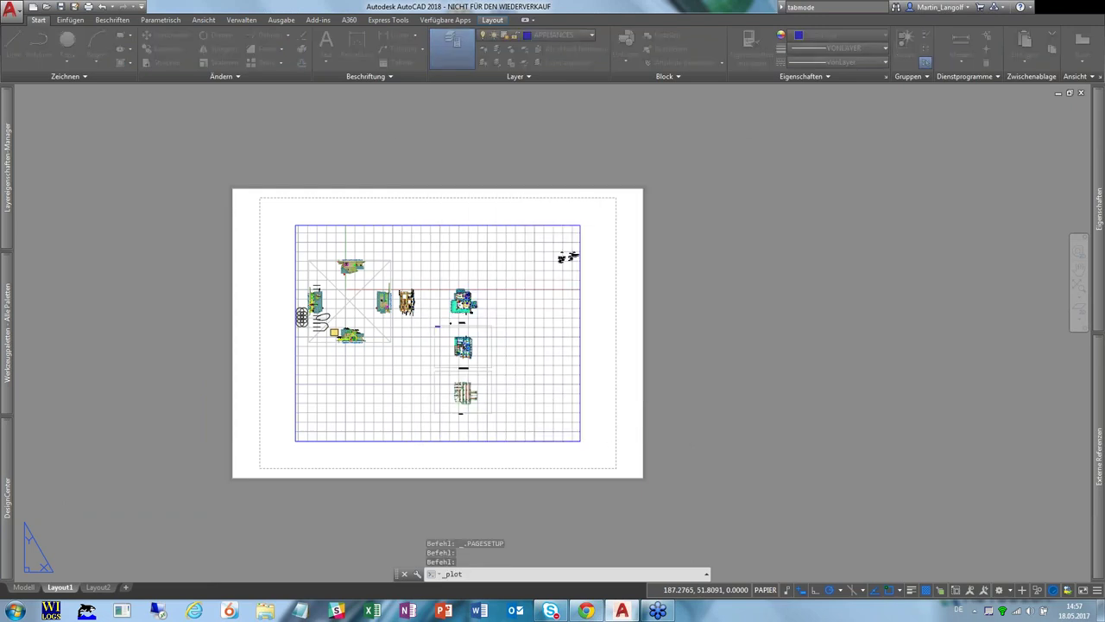
{"action": "left_click", "coordinate": [430, 219]}
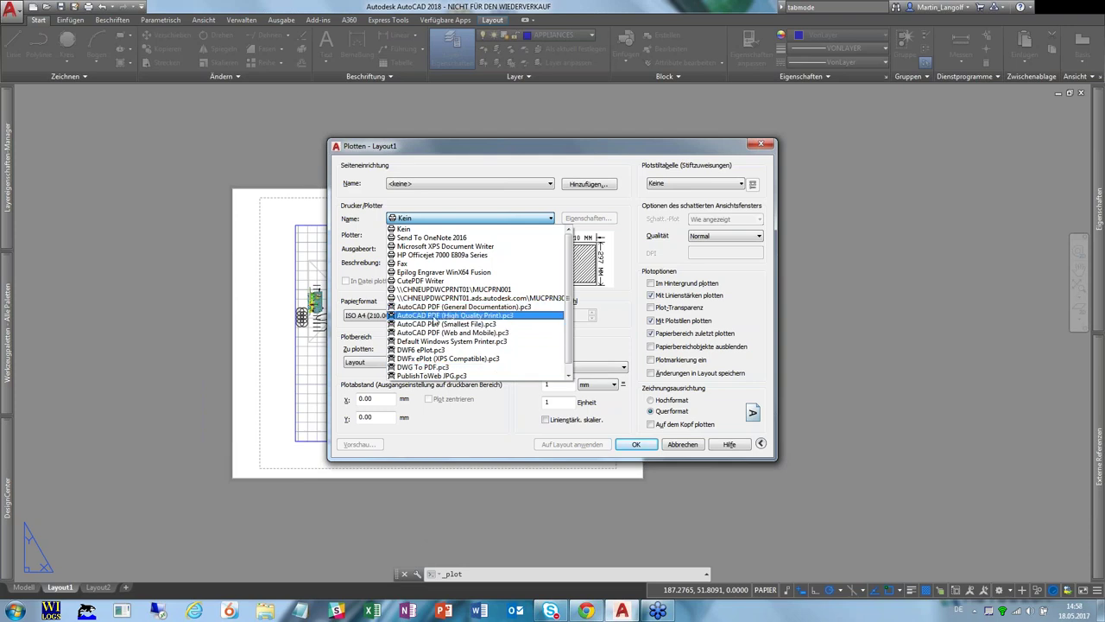
{"action": "left_click", "coordinate": [444, 316]}
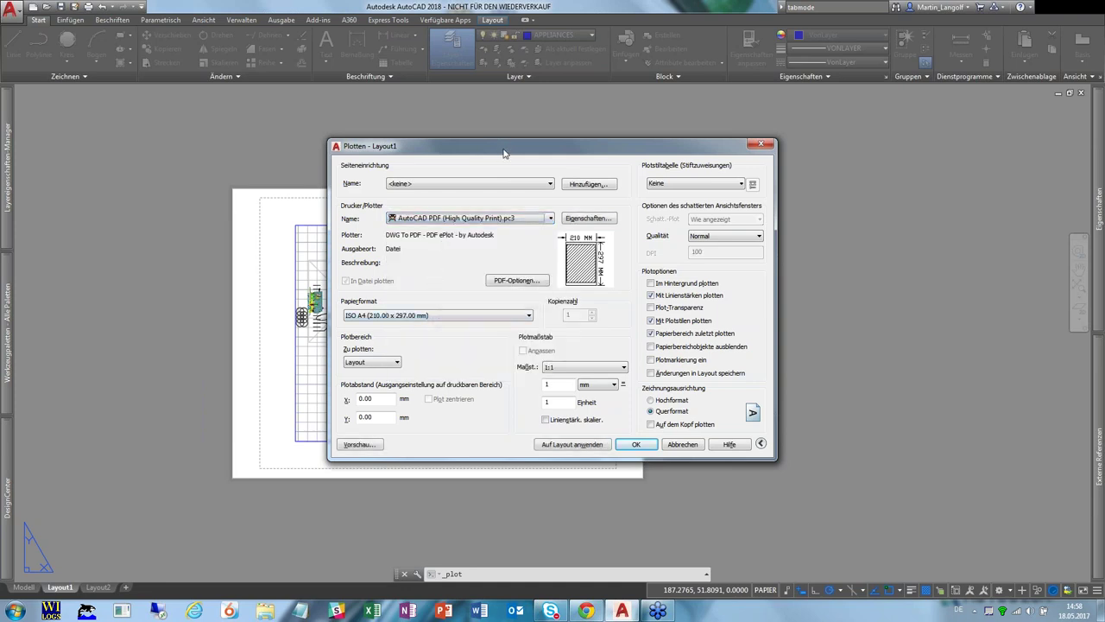
{"action": "left_click_drag", "start_coordinate": [509, 152], "coordinate": [433, 153]}
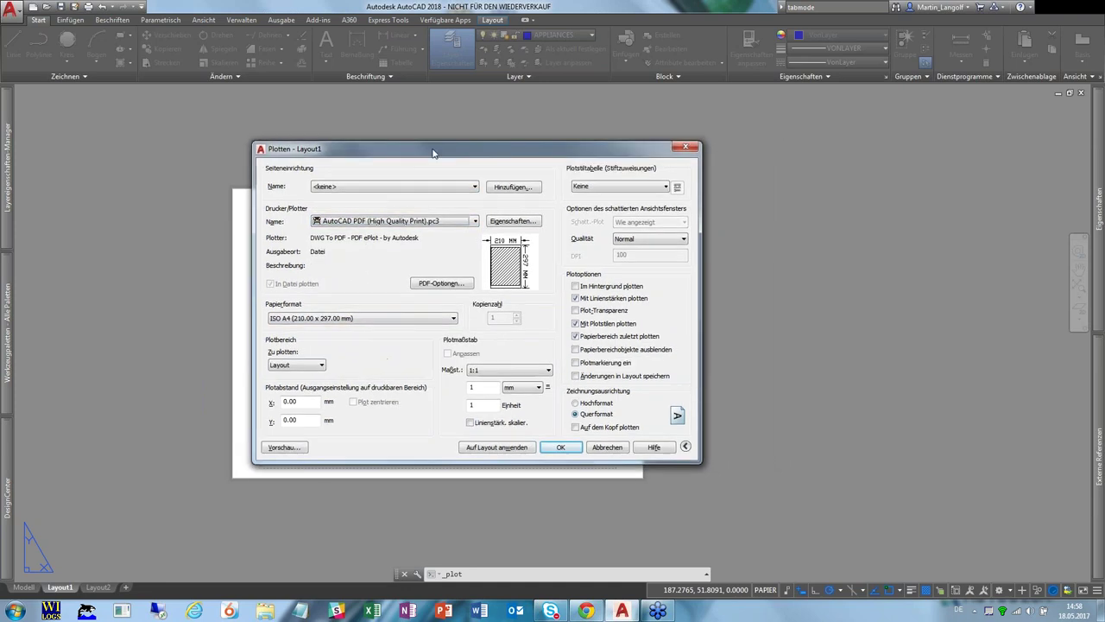
{"action": "left_click", "coordinate": [349, 321]}
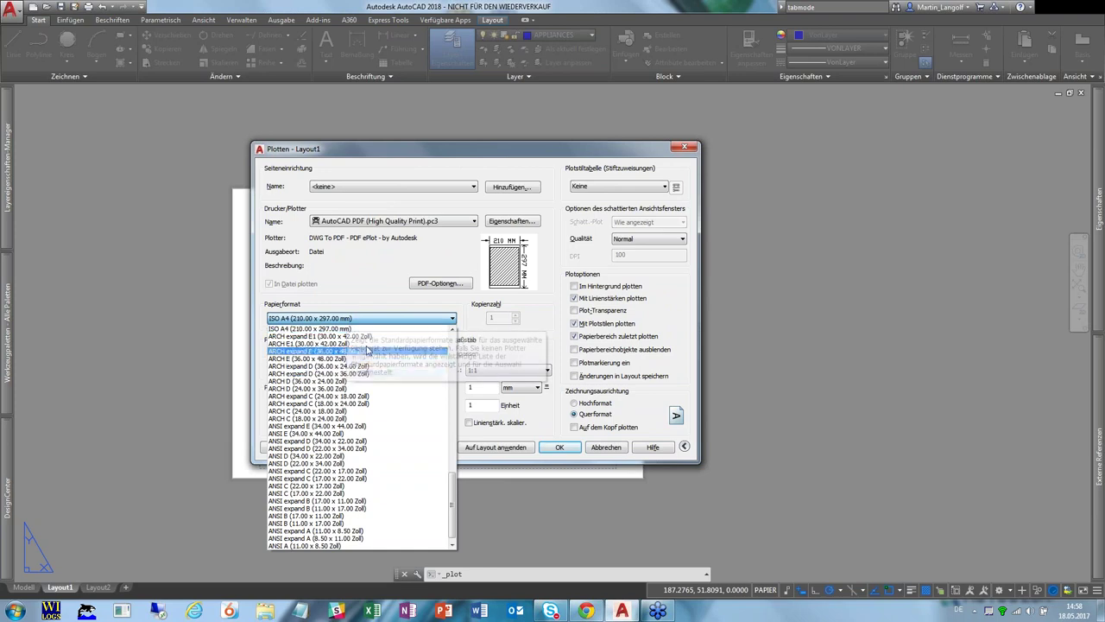
{"action": "scroll", "coordinate": [354, 434], "scroll_direction": "up", "scroll_amount": 6}
{"action": "scroll", "coordinate": [354, 434], "scroll_direction": "up", "scroll_amount": 3}
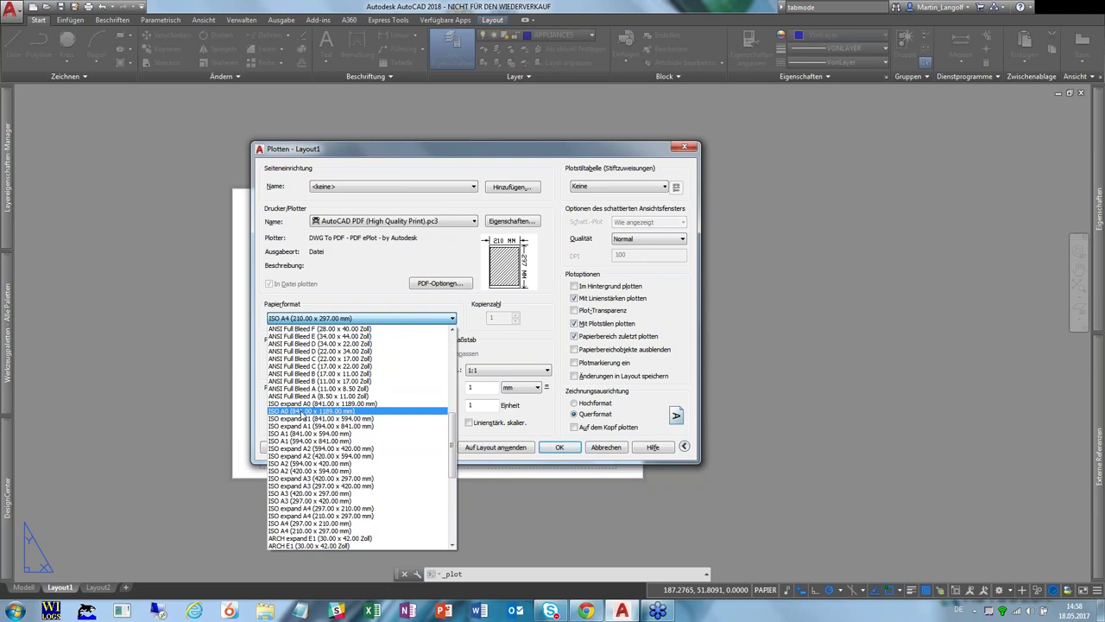
{"action": "left_click", "coordinate": [300, 413]}
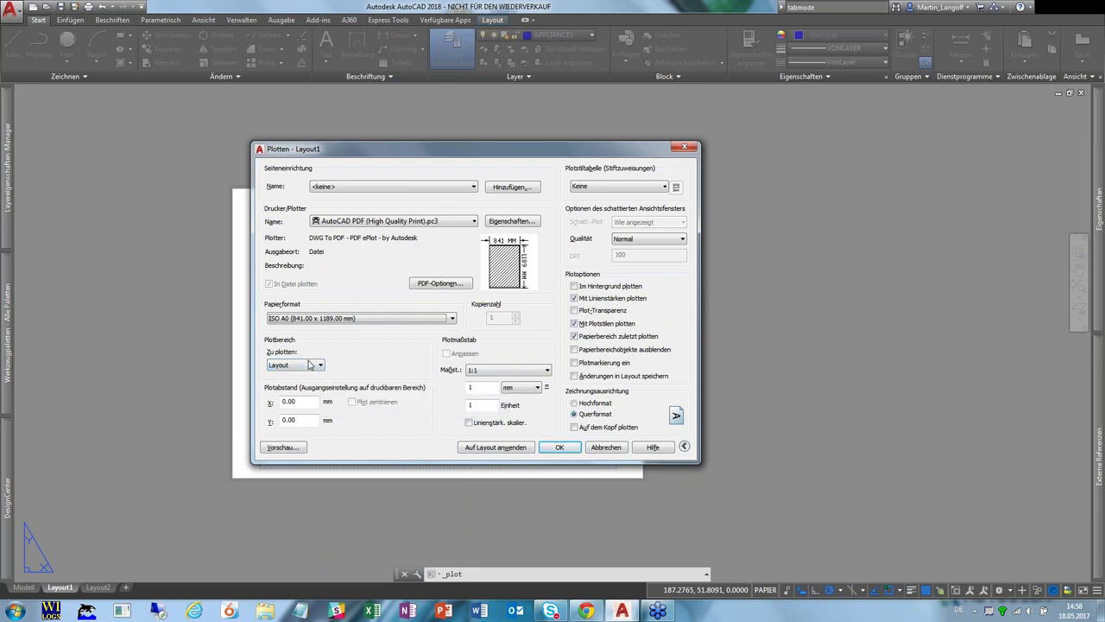
- Set the plot area to Window to begin picking its corners
{"action": "left_click", "coordinate": [314, 366]}
{"action": "left_click", "coordinate": [290, 378]}
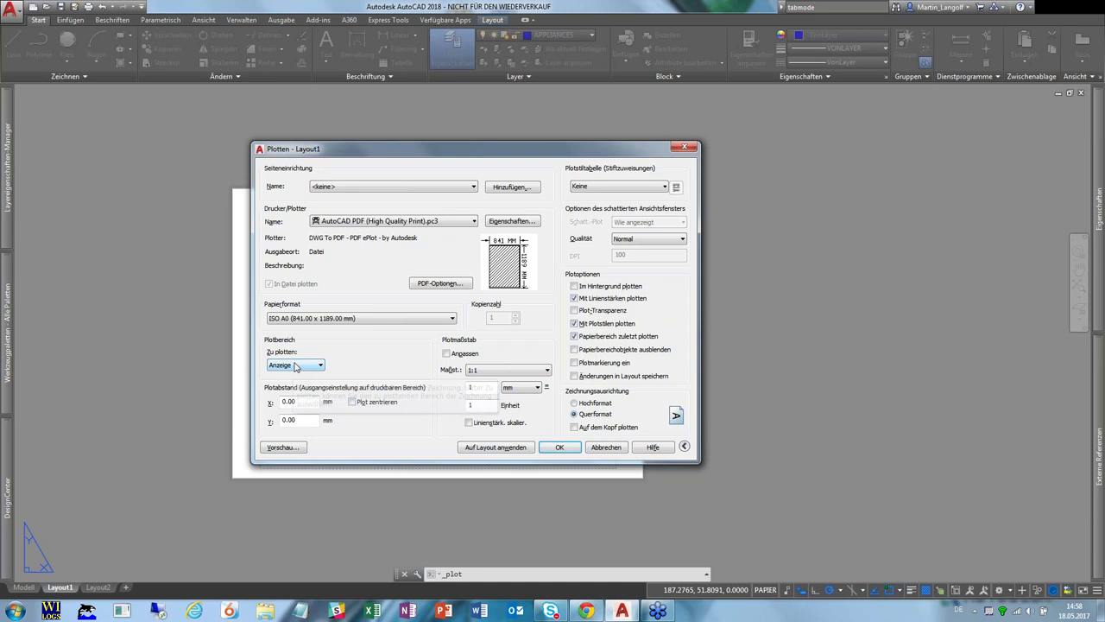
{"action": "left_click", "coordinate": [293, 366]}
{"action": "left_click", "coordinate": [279, 383]}
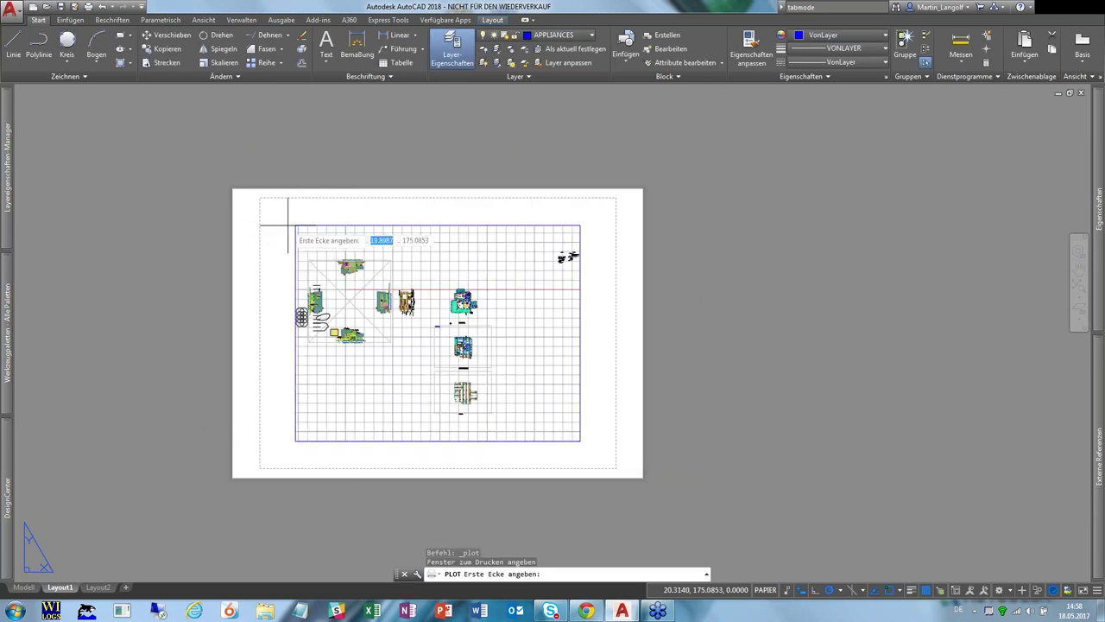
- Pick a window around the sheet as the plot area and apply it to Layout1 without plotting
{"action": "left_click", "coordinate": [295, 224]}
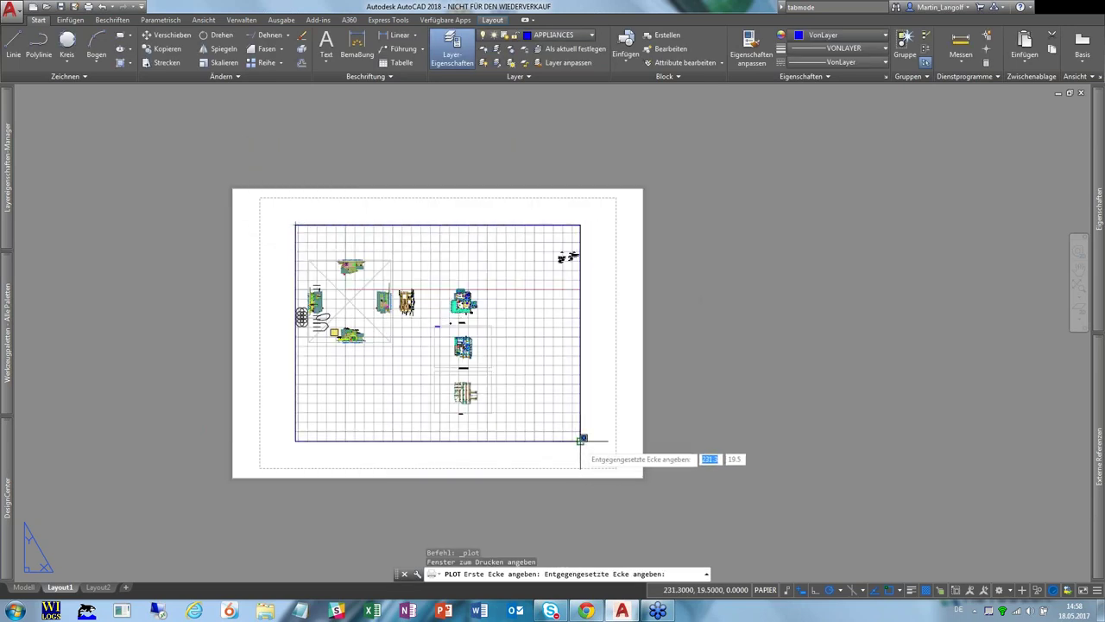
{"action": "left_click", "coordinate": [581, 442]}
{"action": "left_click", "coordinate": [524, 447]}
{"action": "left_click", "coordinate": [596, 447]}
- Stretch the viewport to the sheet's top-right corner to fill the page, then enter its model space
{"action": "left_click", "coordinate": [345, 477]}
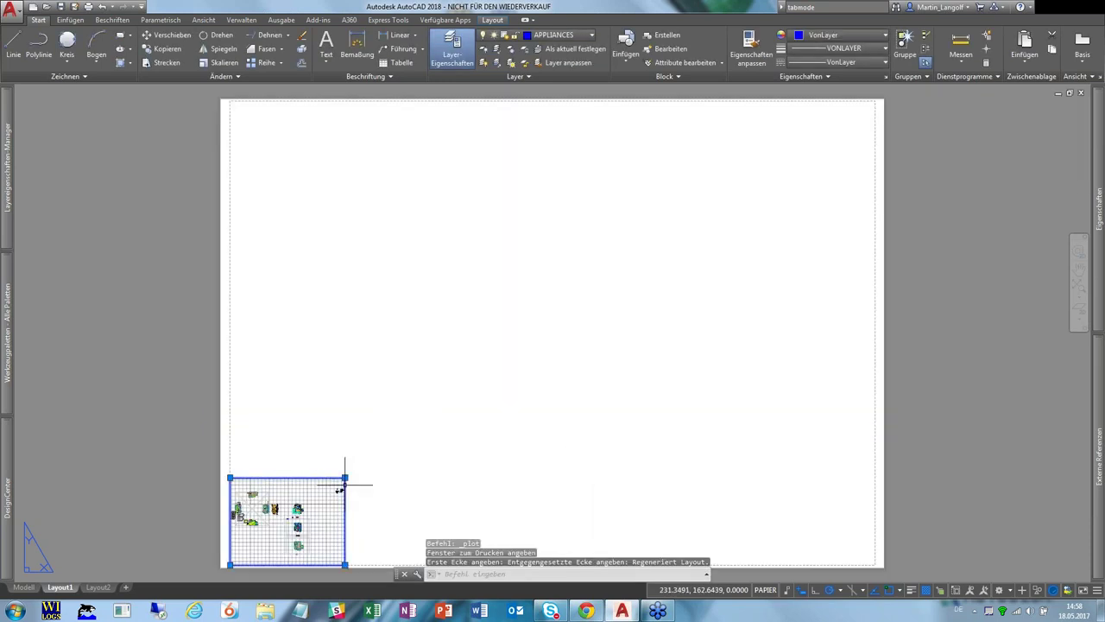
{"action": "left_click", "coordinate": [344, 477]}
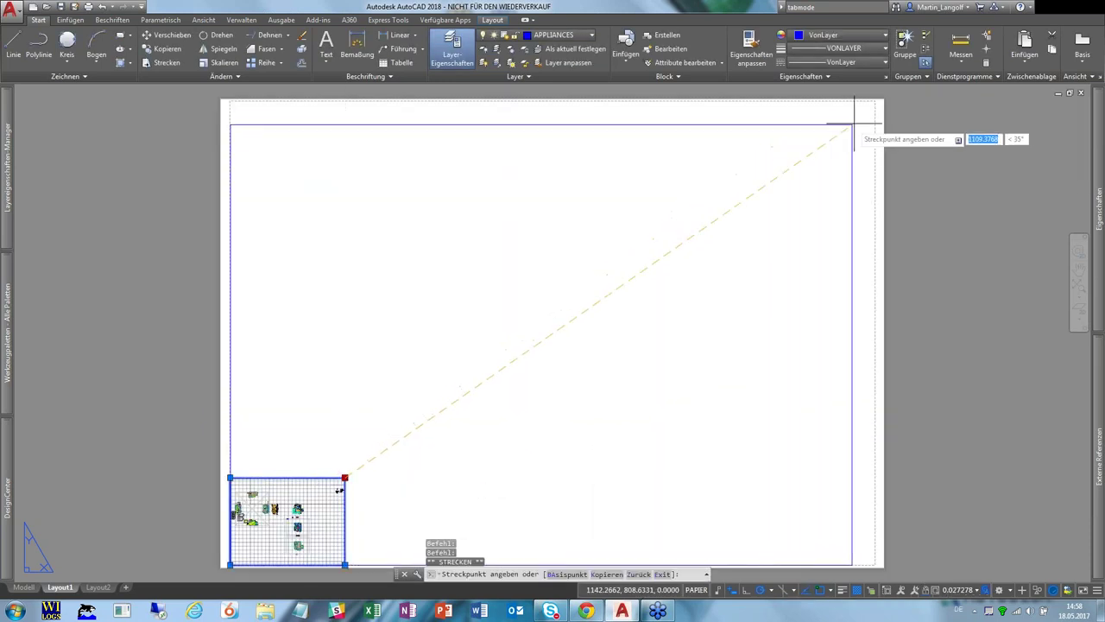
{"action": "left_click", "coordinate": [875, 105]}
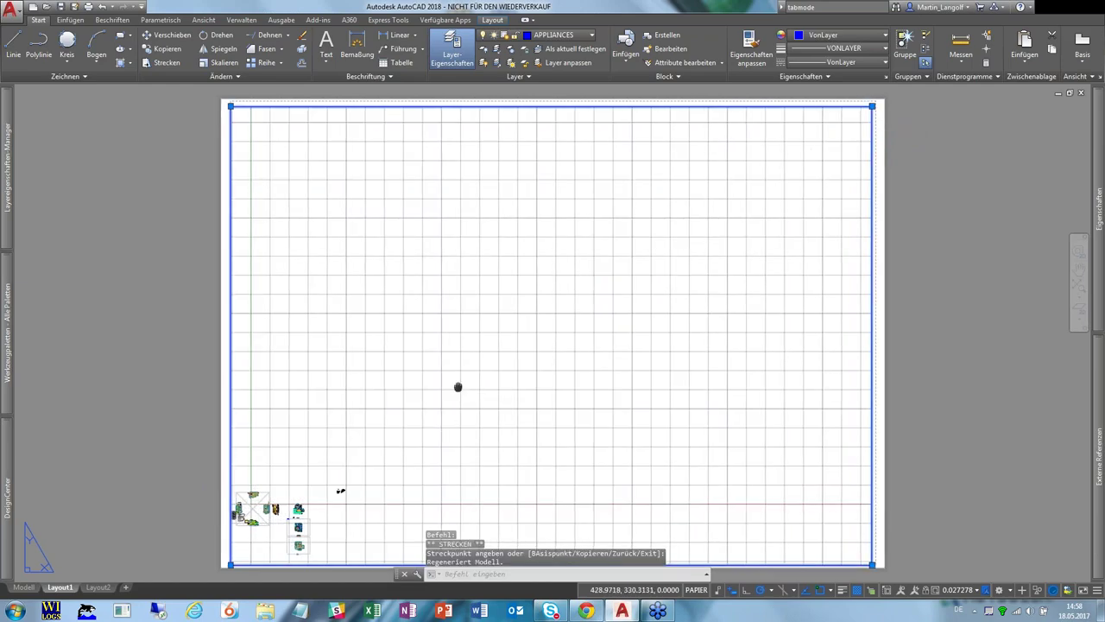
{"action": "middle_click_drag", "start_coordinate": [458, 388], "coordinate": [489, 328]}
{"action": "double_click", "coordinate": [488, 329]}
- Pan and zoom inside the viewport to centre the main floor plan
{"action": "middle_click_drag", "start_coordinate": [384, 433], "coordinate": [518, 294]}
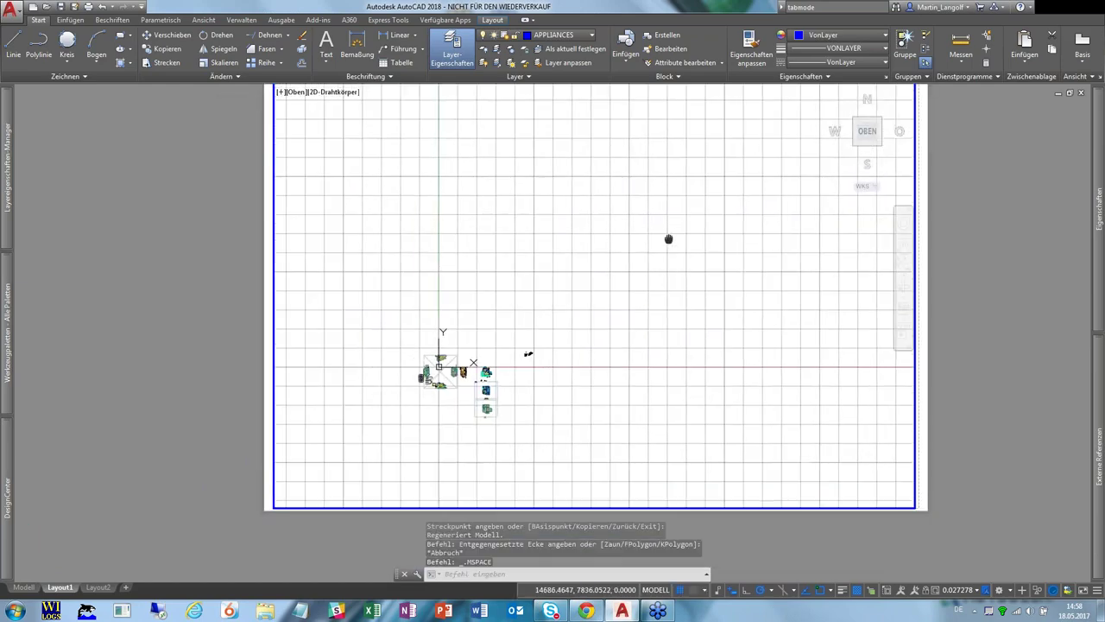
{"action": "scroll", "coordinate": [534, 360], "scroll_direction": "up", "scroll_amount": 3}
{"action": "scroll", "coordinate": [534, 359], "scroll_direction": "up", "scroll_amount": 8}
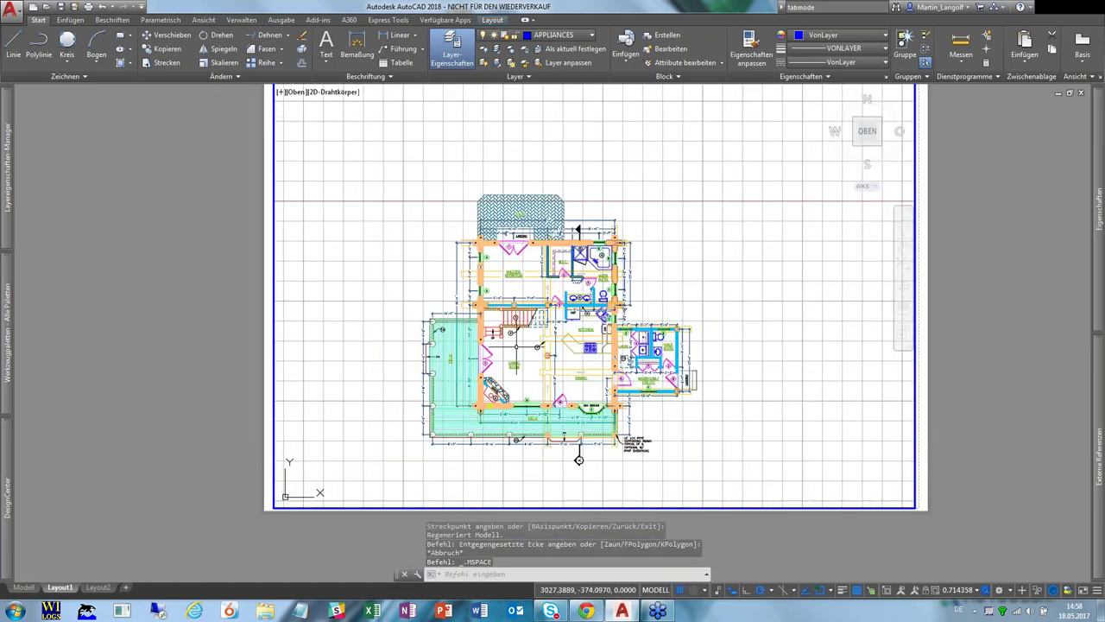
{"action": "scroll", "coordinate": [611, 383], "scroll_direction": "up", "scroll_amount": 1}
{"action": "scroll", "coordinate": [601, 207], "scroll_direction": "up", "scroll_amount": 1}
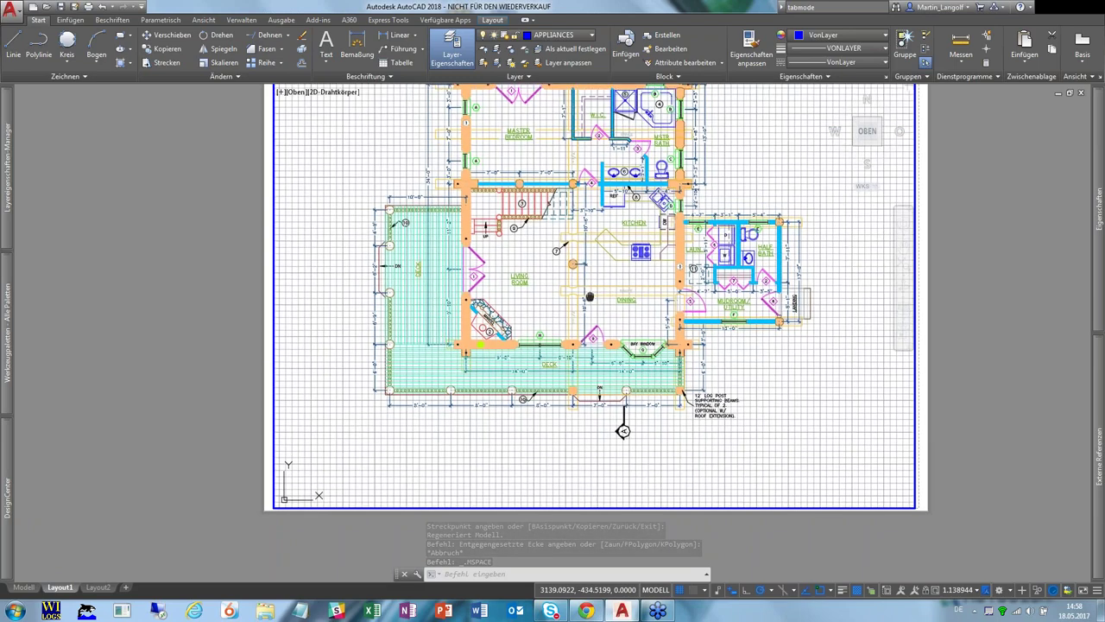
{"action": "scroll", "coordinate": [602, 207], "scroll_direction": "up", "scroll_amount": 1}
{"action": "scroll", "coordinate": [602, 208], "scroll_direction": "up", "scroll_amount": 1}
- Set the viewport scale to 1:100
{"action": "left_click", "coordinate": [967, 593]}
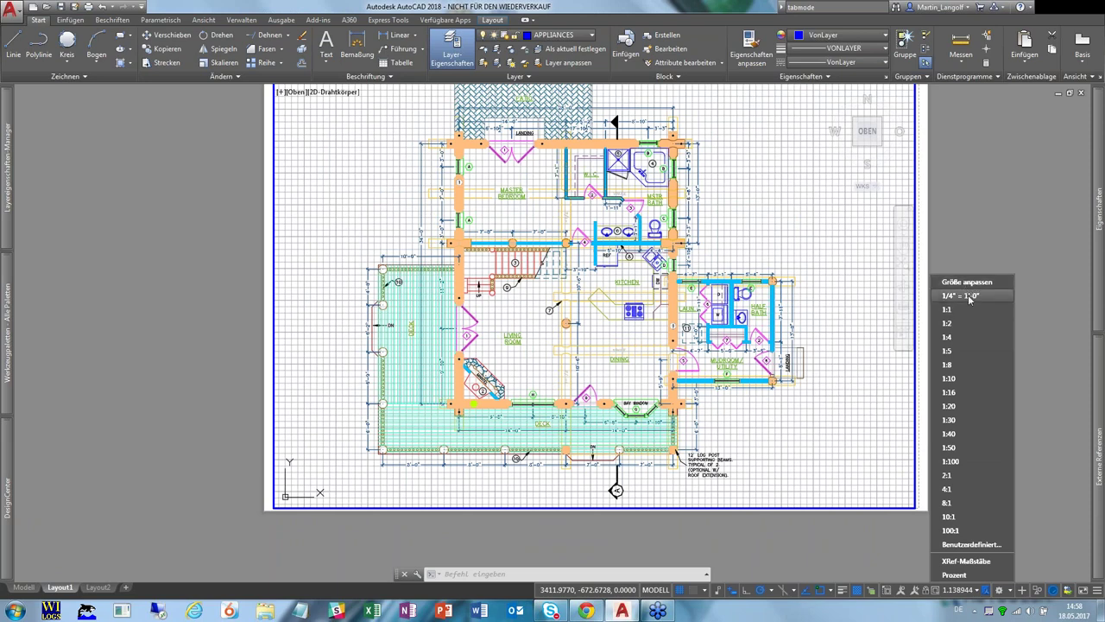
{"action": "left_click", "coordinate": [970, 298]}
{"action": "left_click", "coordinate": [967, 592]}
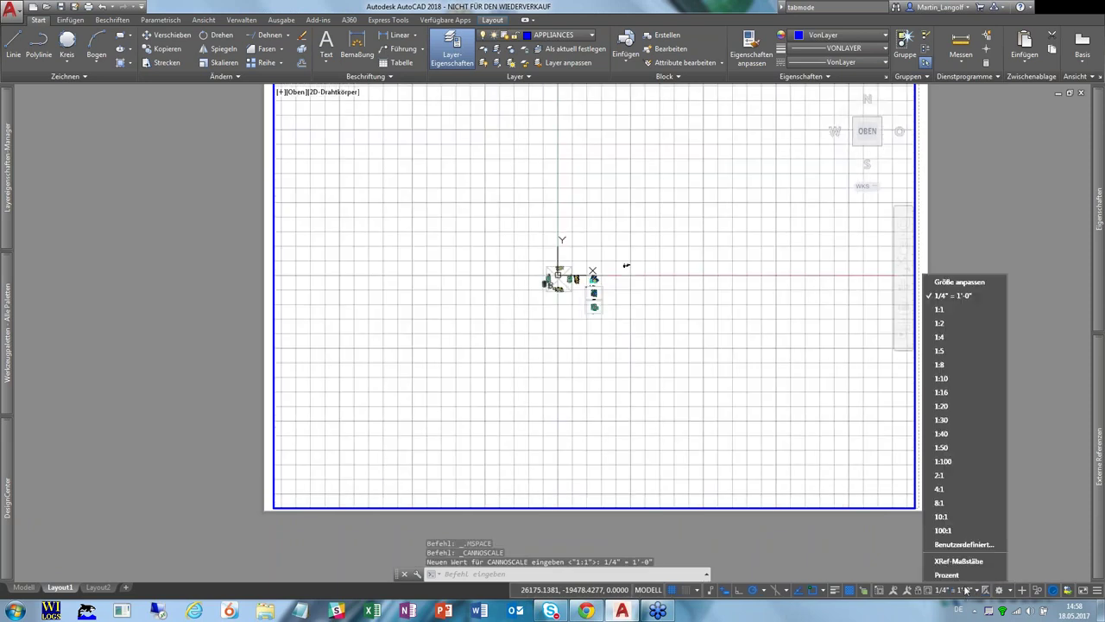
{"action": "left_click", "coordinate": [950, 462]}
{"action": "scroll", "coordinate": [536, 281], "scroll_direction": "up", "scroll_amount": 2}
{"action": "scroll", "coordinate": [553, 285], "scroll_direction": "up", "scroll_amount": 2}
{"action": "scroll", "coordinate": [553, 285], "scroll_direction": "up", "scroll_amount": 2}
{"action": "scroll", "coordinate": [528, 348], "scroll_direction": "up", "scroll_amount": 3}
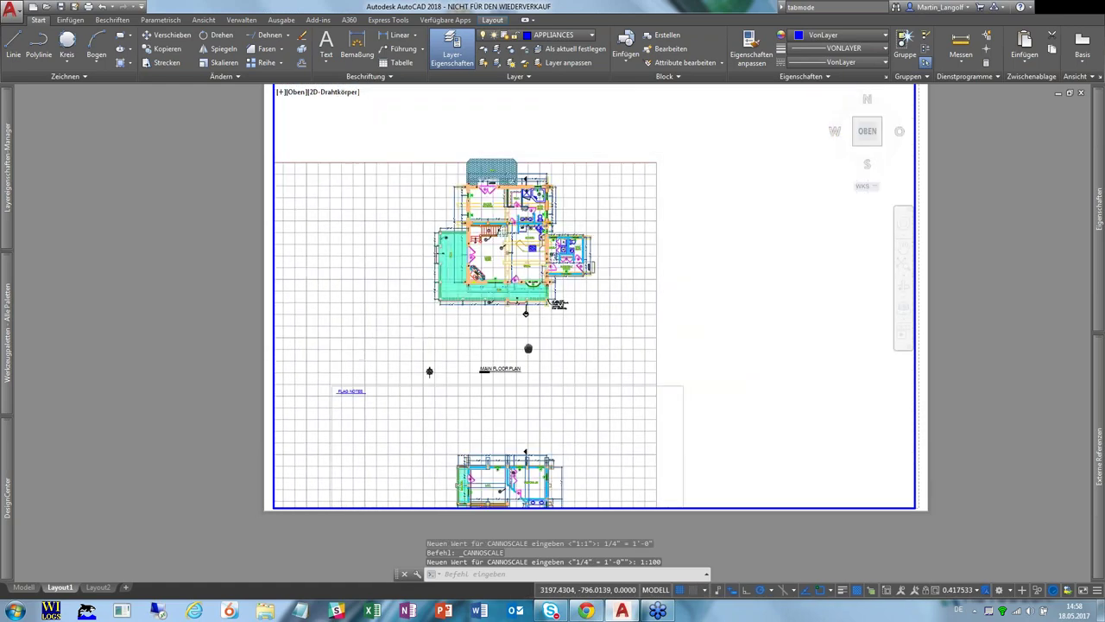
- Lock the viewport so its 1:100 scale stays fixed
{"action": "left_click", "coordinate": [927, 594]}
{"action": "scroll", "coordinate": [715, 380], "scroll_direction": "down", "scroll_amount": 3}
{"action": "scroll", "coordinate": [662, 375], "scroll_direction": "up", "scroll_amount": 3}
{"action": "scroll", "coordinate": [662, 375], "scroll_direction": "up", "scroll_amount": 3}
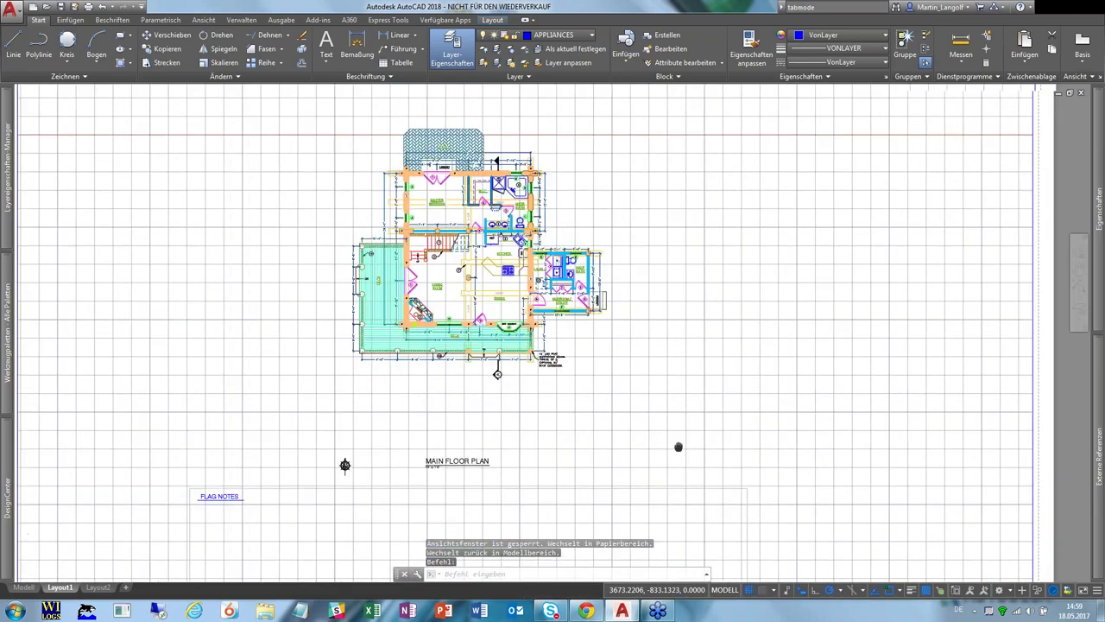
{"action": "scroll", "coordinate": [678, 447], "scroll_direction": "down", "scroll_amount": 2}
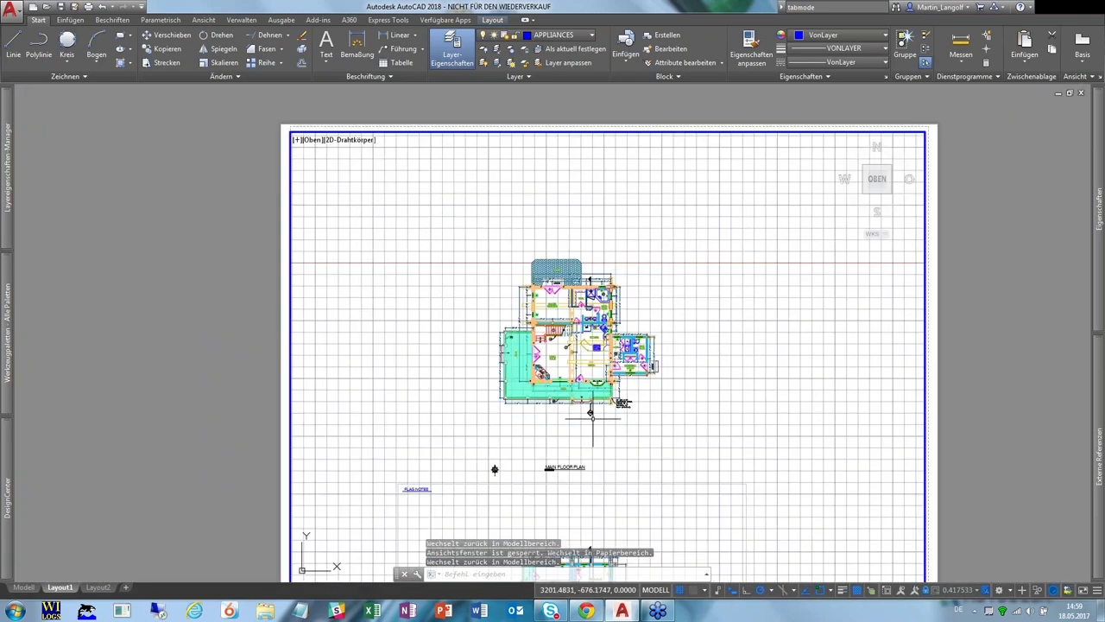
{"action": "scroll", "coordinate": [590, 412], "scroll_direction": "up", "scroll_amount": 2}
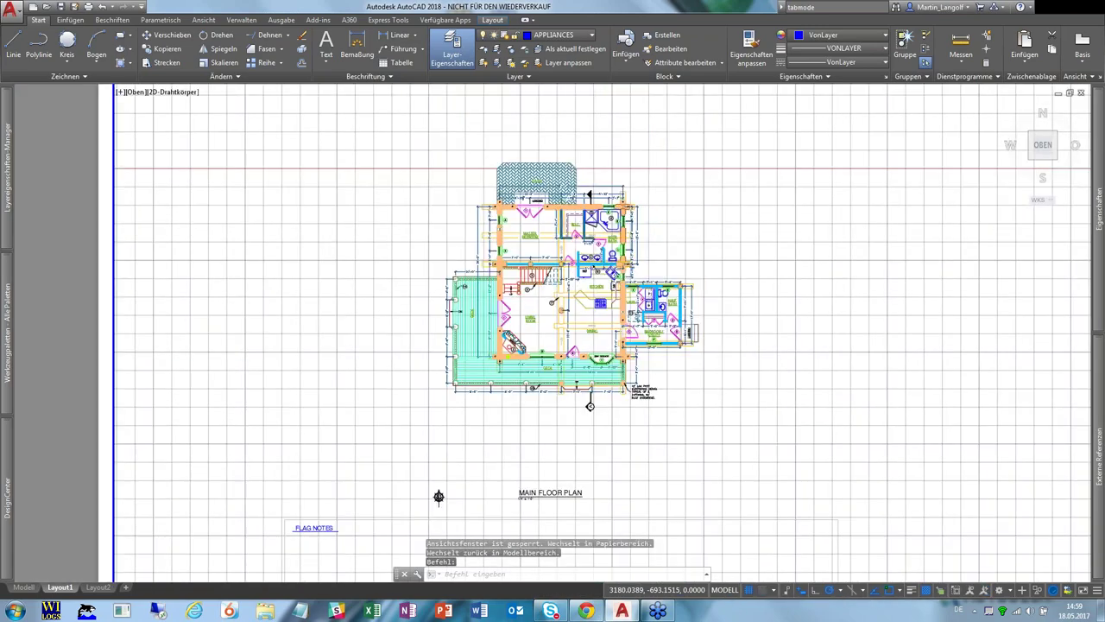
{"action": "scroll", "coordinate": [591, 406], "scroll_direction": "down", "scroll_amount": 2}
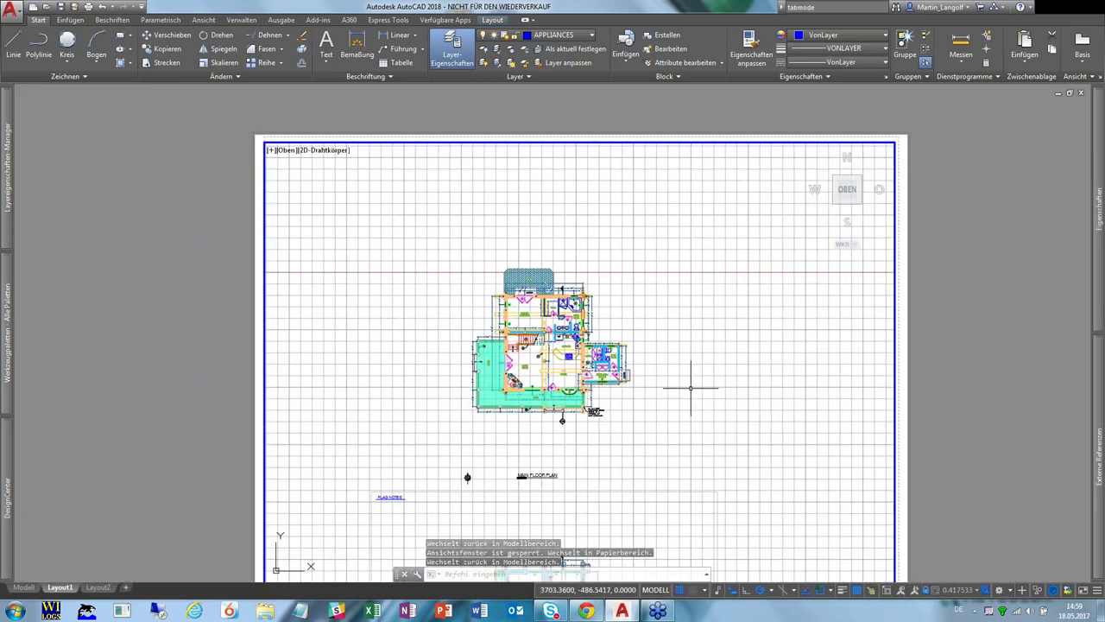
- Return to Layout1's paper space and minimize AutoCAD to show the desktop
{"action": "double_click", "coordinate": [954, 410]}
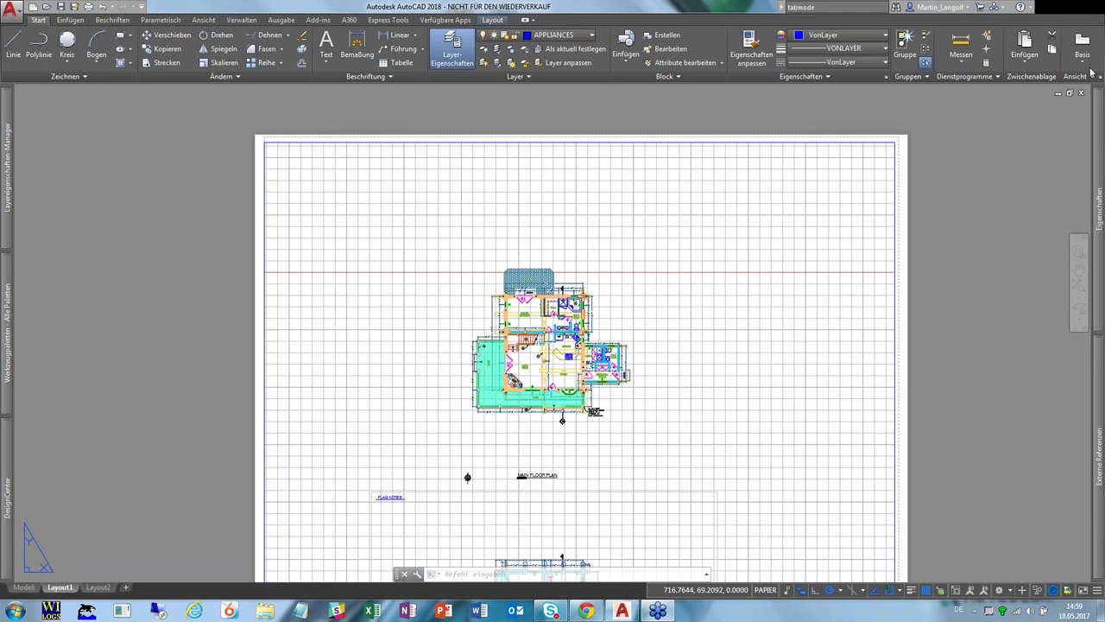
{"action": "left_click", "coordinate": [1046, 6]}
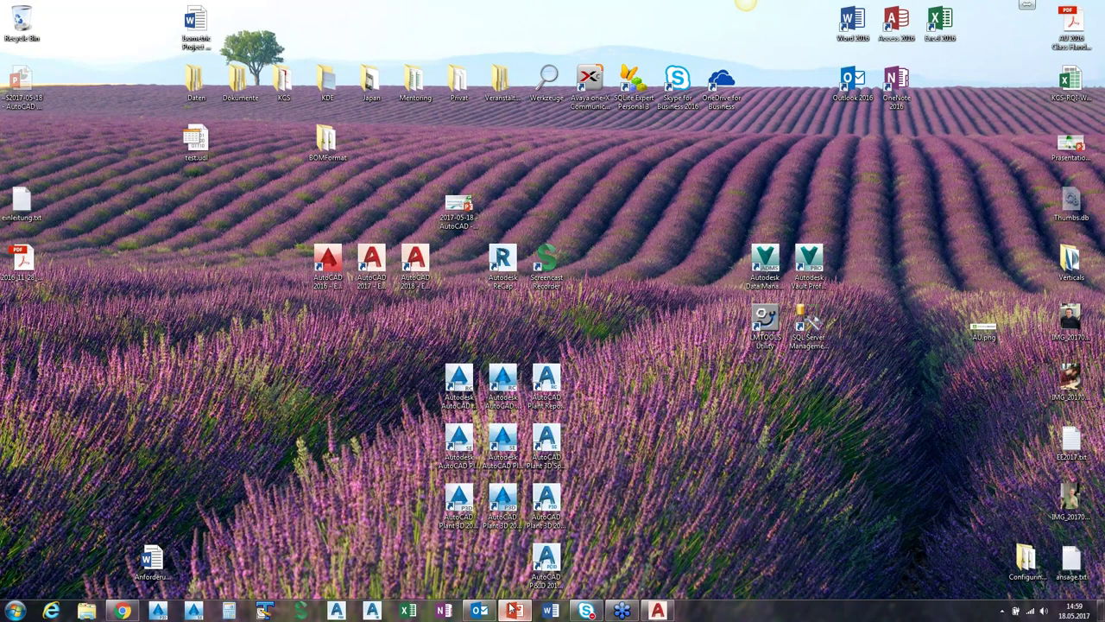
- Bring PowerPoint forward and run the slide show from the closing slide "Vielen Dank, dass Sie dabei waren!"
{"action": "key", "text": "alt+Tab"}
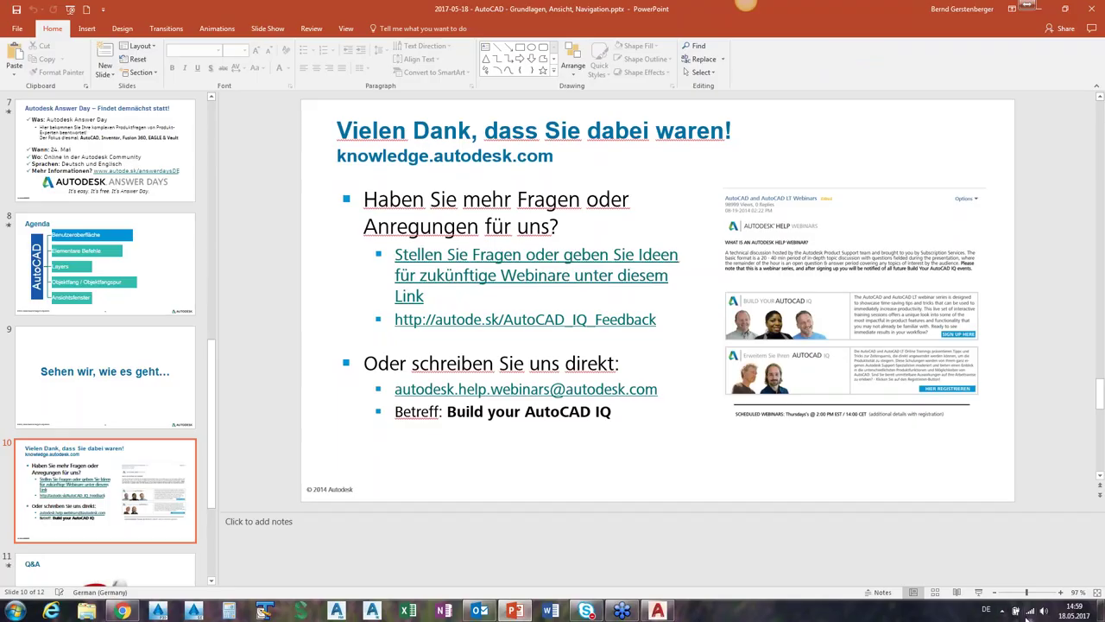
{"action": "key", "text": "shift+F5"}
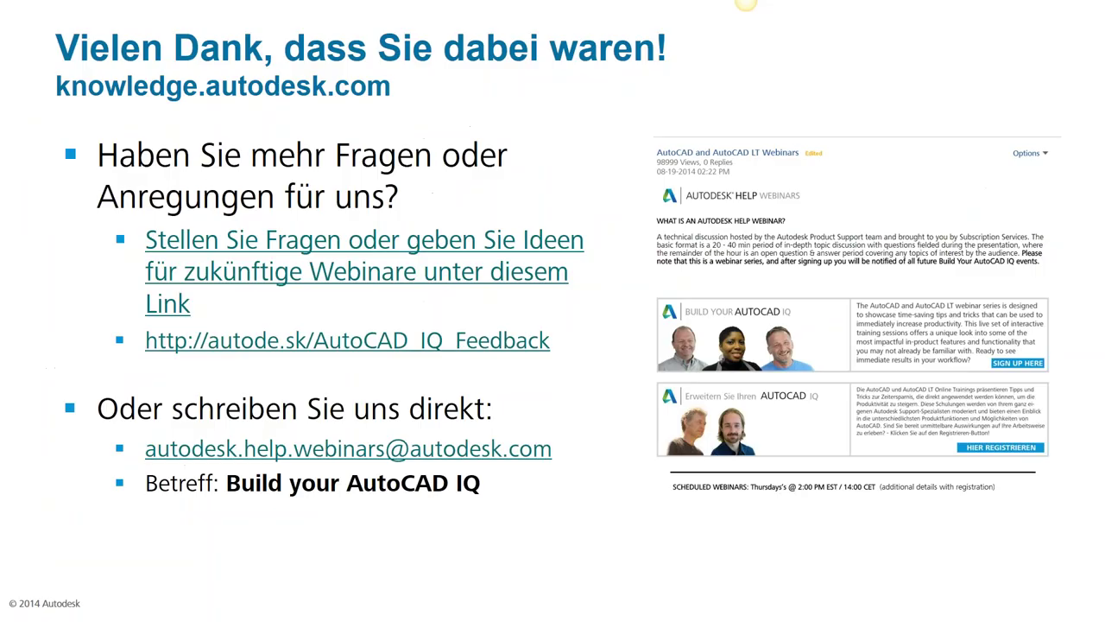